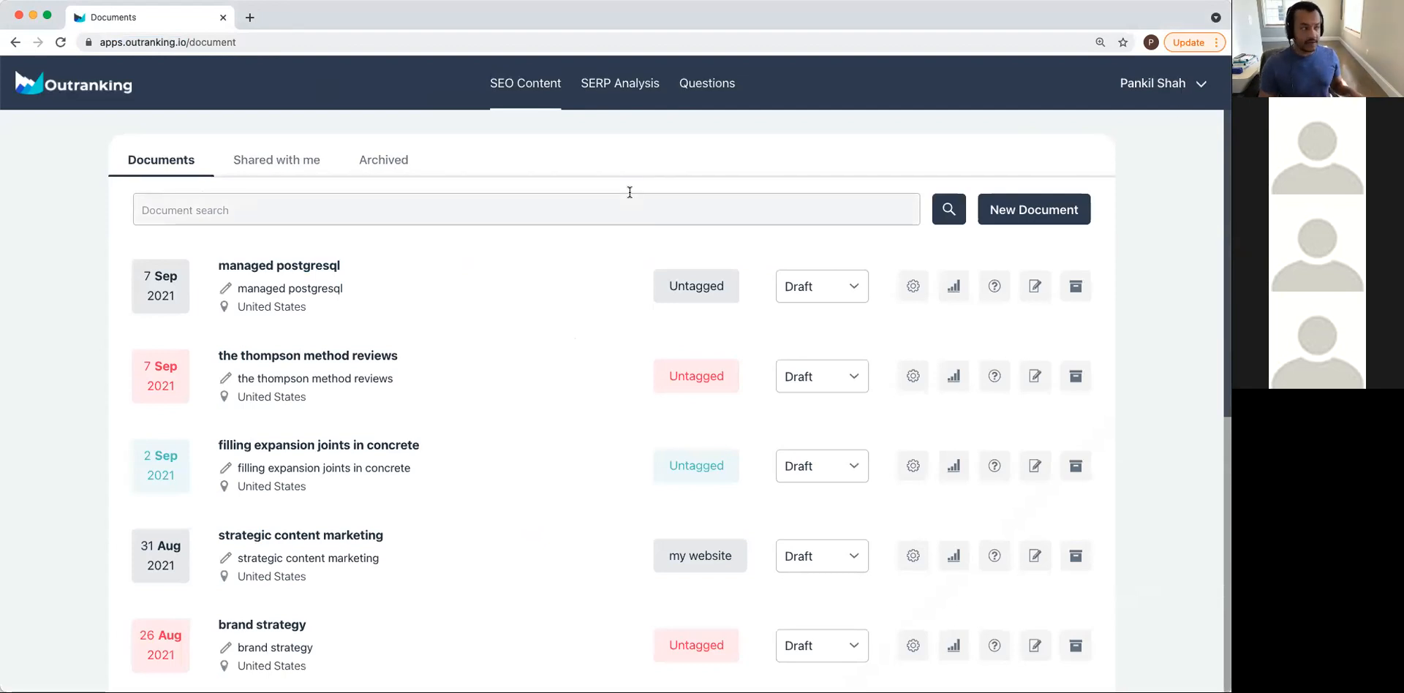
{"action": "scroll", "coordinate": [277, 279], "scroll_direction": "down", "scroll_amount": 1}
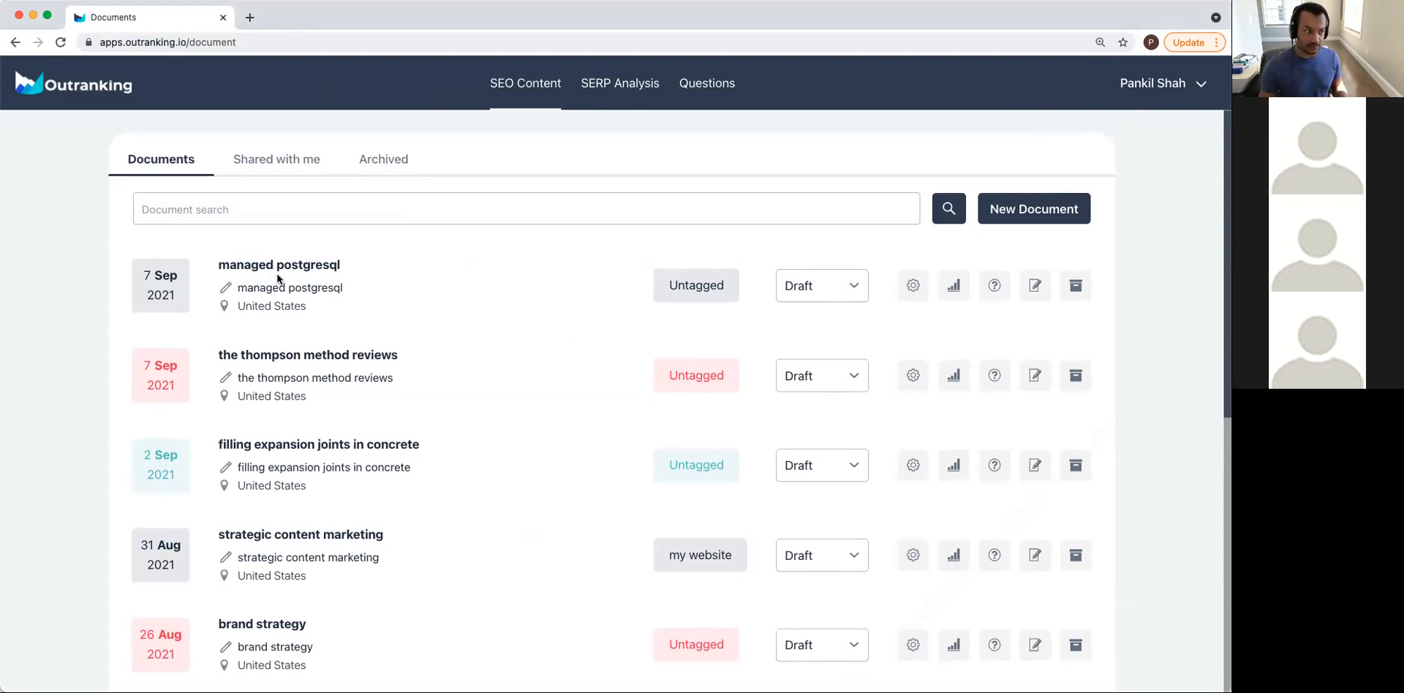
{"action": "scroll", "coordinate": [296, 274], "scroll_direction": "up", "scroll_amount": 1}
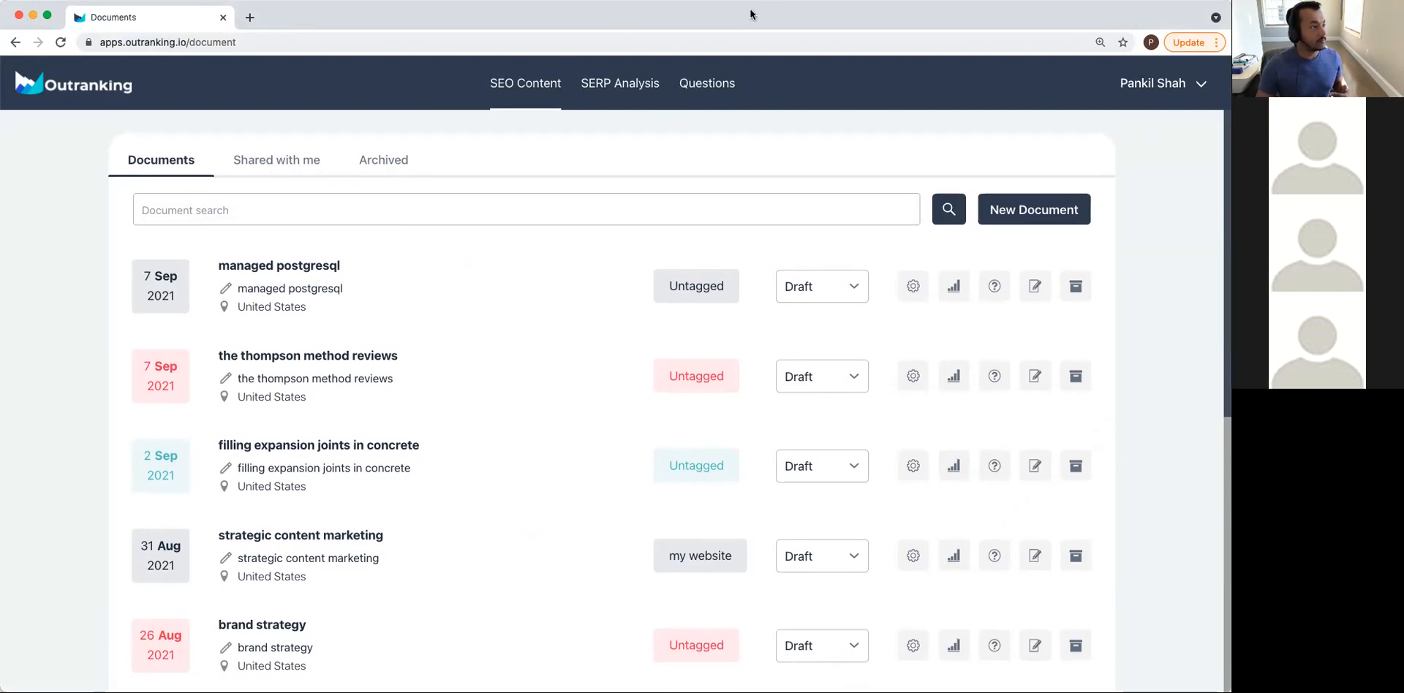
{"action": "scroll", "coordinate": [731, 357], "scroll_direction": "down", "scroll_amount": 1}
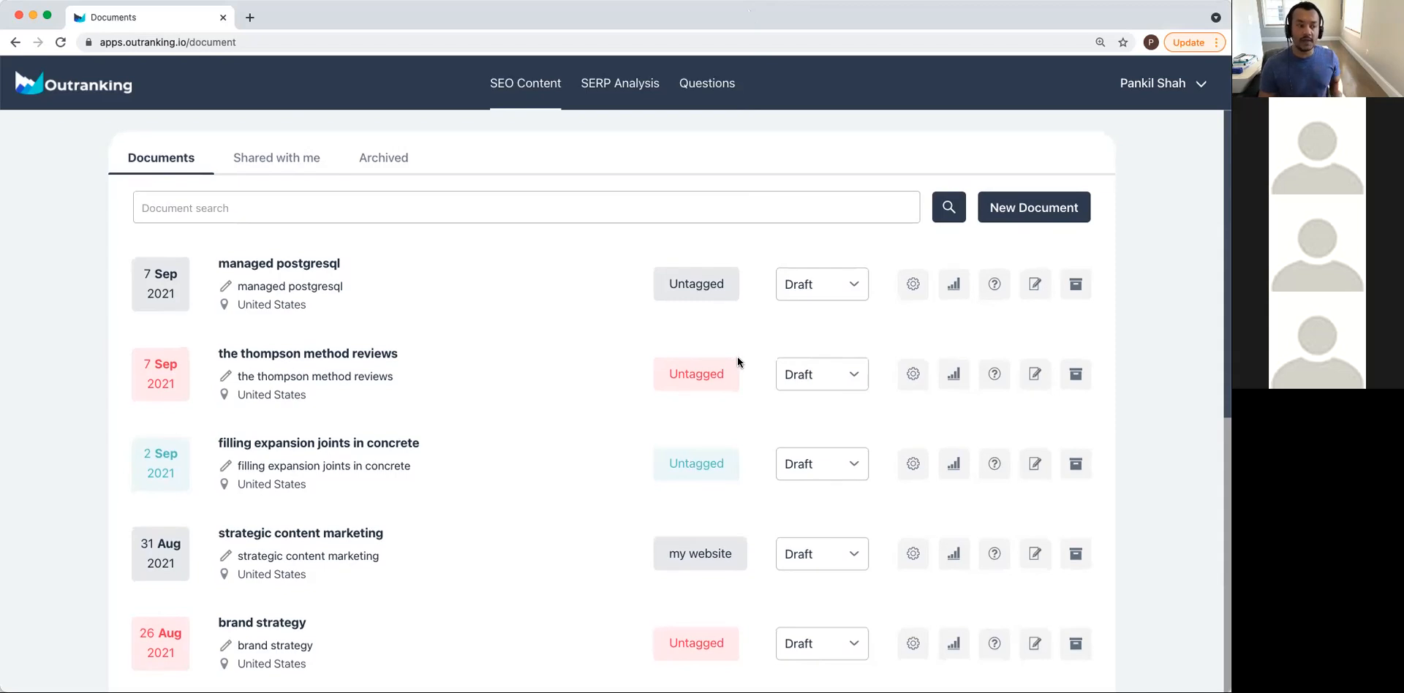
{"action": "scroll", "coordinate": [736, 361], "scroll_direction": "down", "scroll_amount": 1}
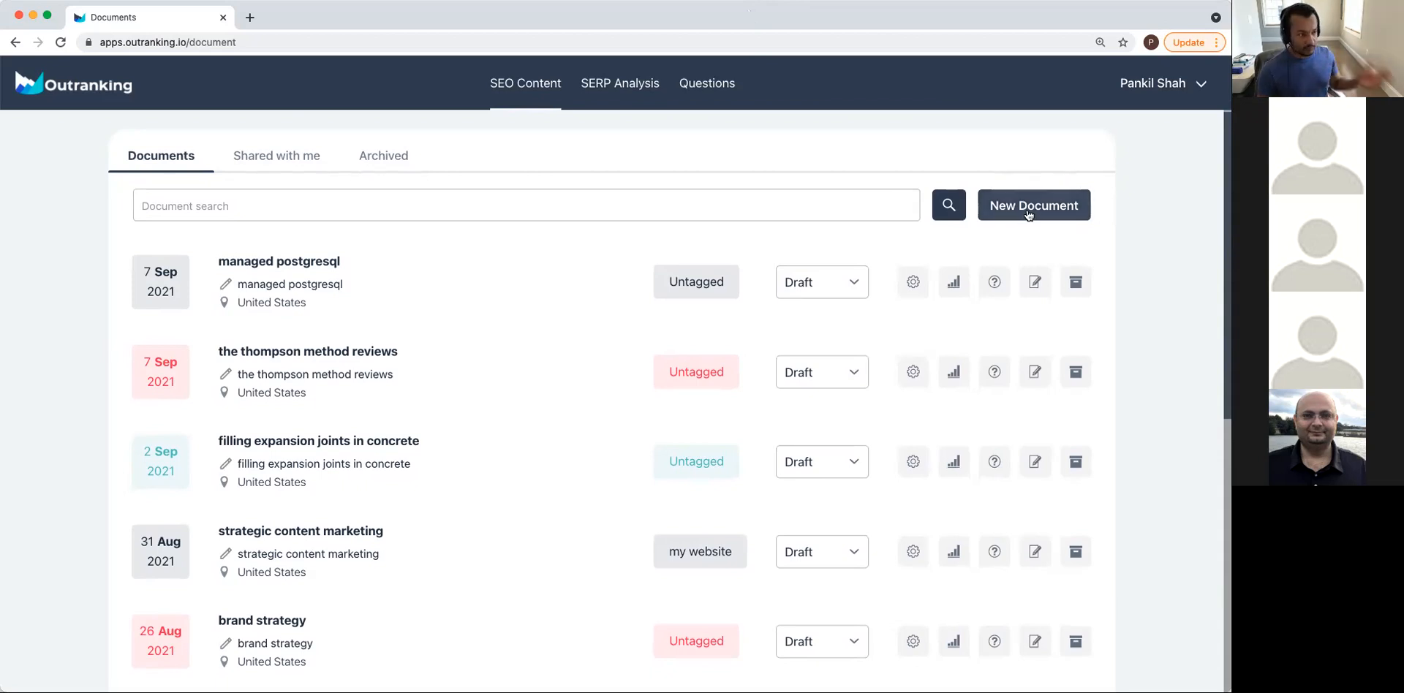
Open the account settings and review the available plans, the profile with its subscription usage, and the API settings.
{"action": "left_click", "coordinate": [1199, 89]}
{"action": "left_click", "coordinate": [1142, 118]}
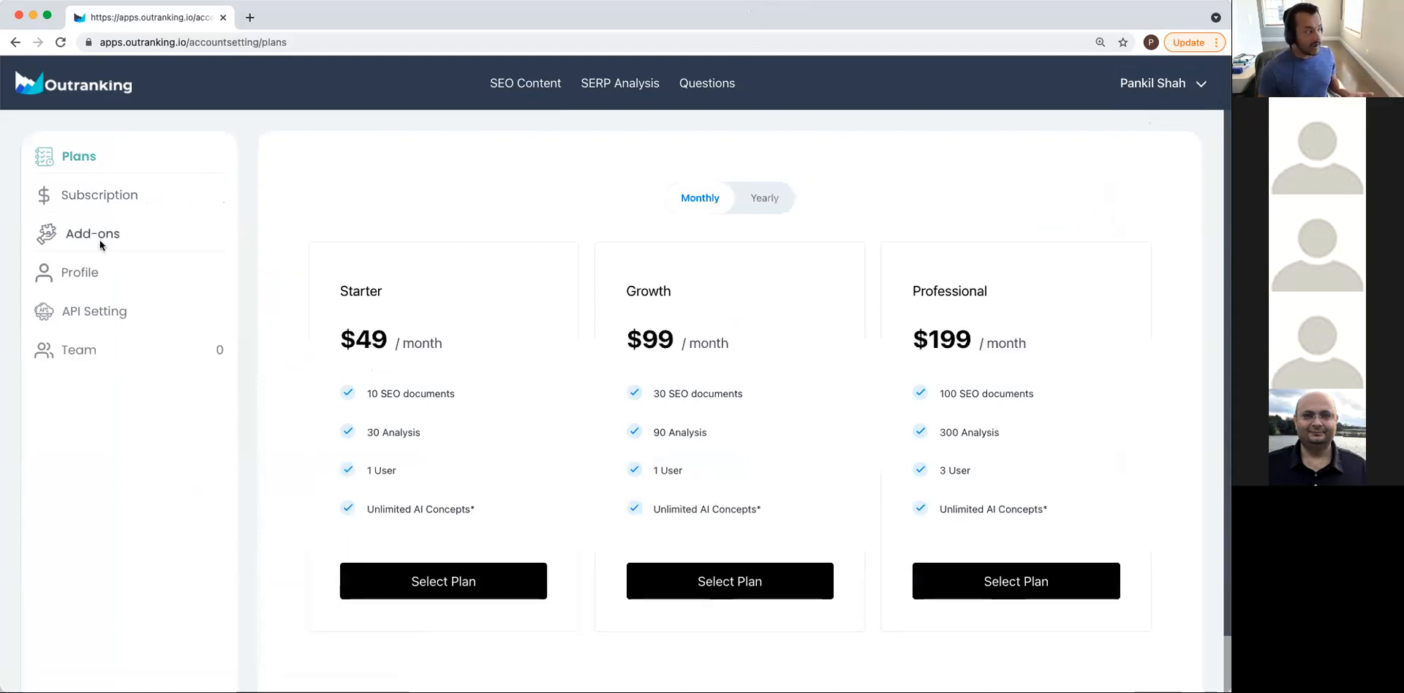
{"action": "scroll", "coordinate": [101, 248], "scroll_direction": "down", "scroll_amount": 1}
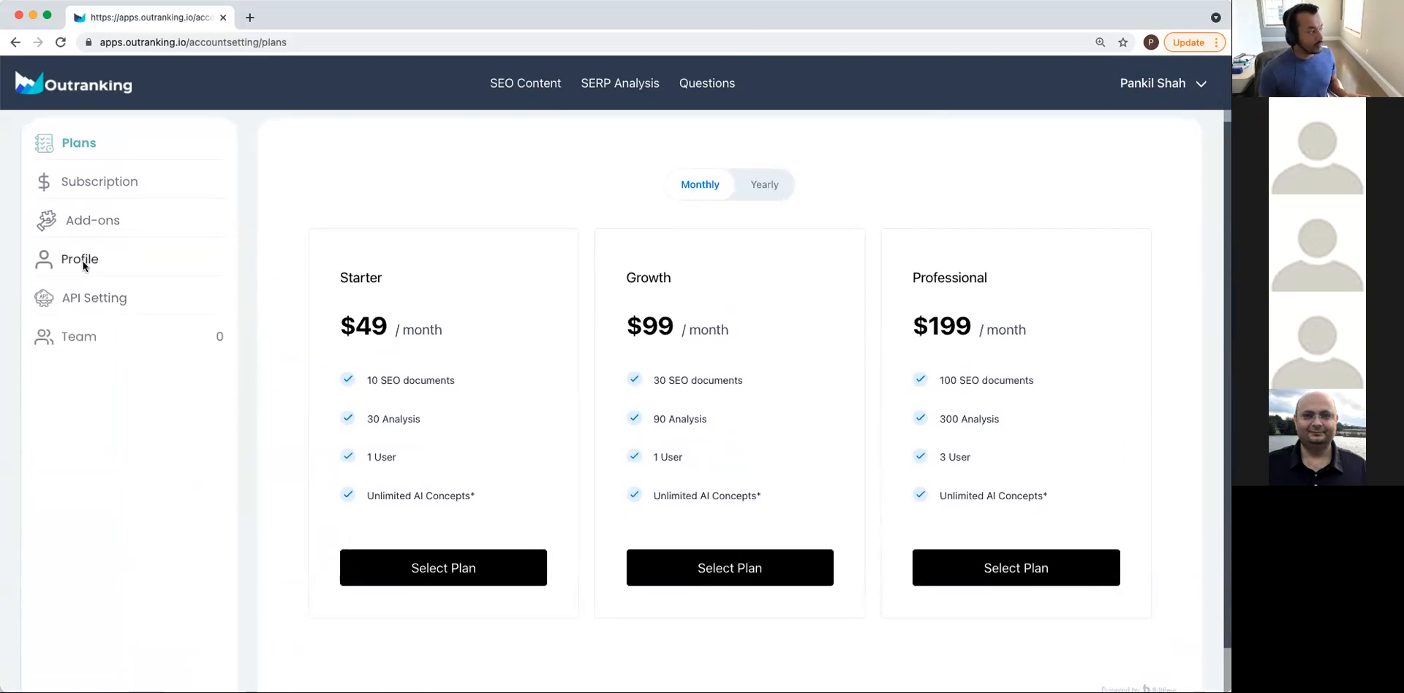
{"action": "left_click", "coordinate": [78, 258]}
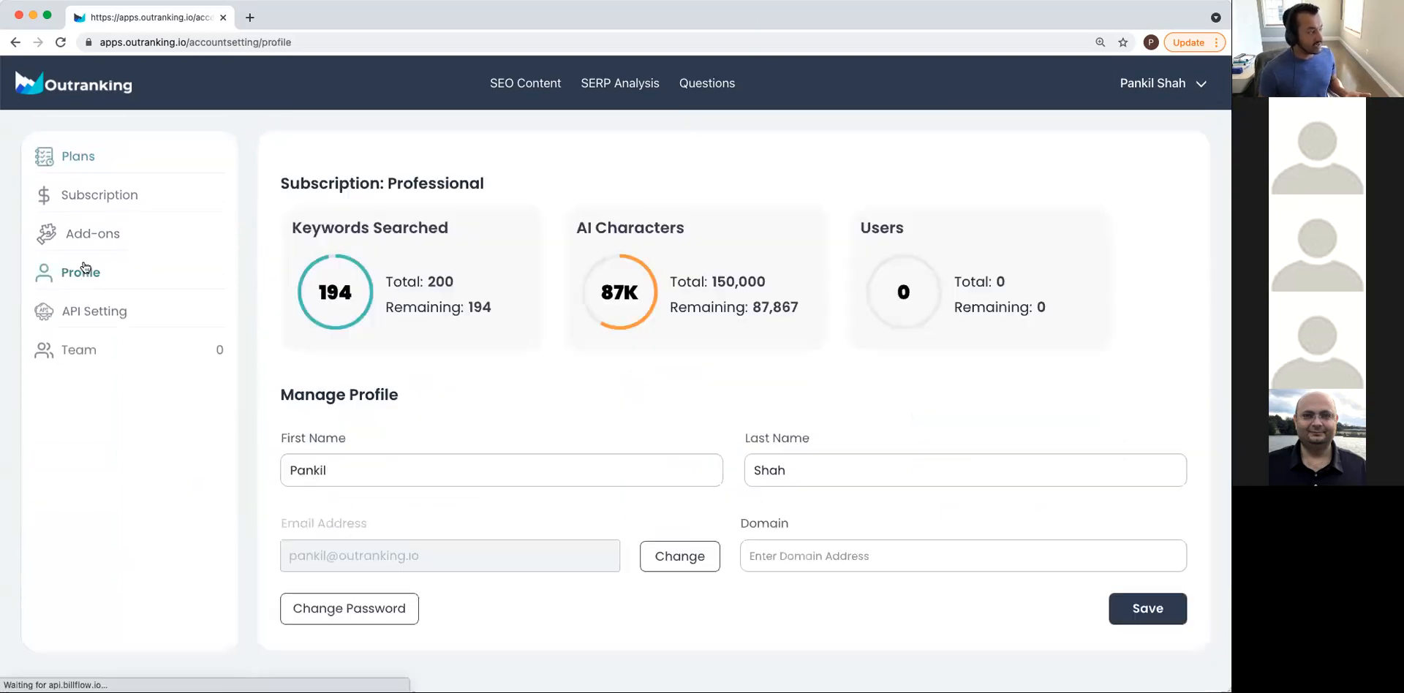
{"action": "left_click", "coordinate": [94, 314]}
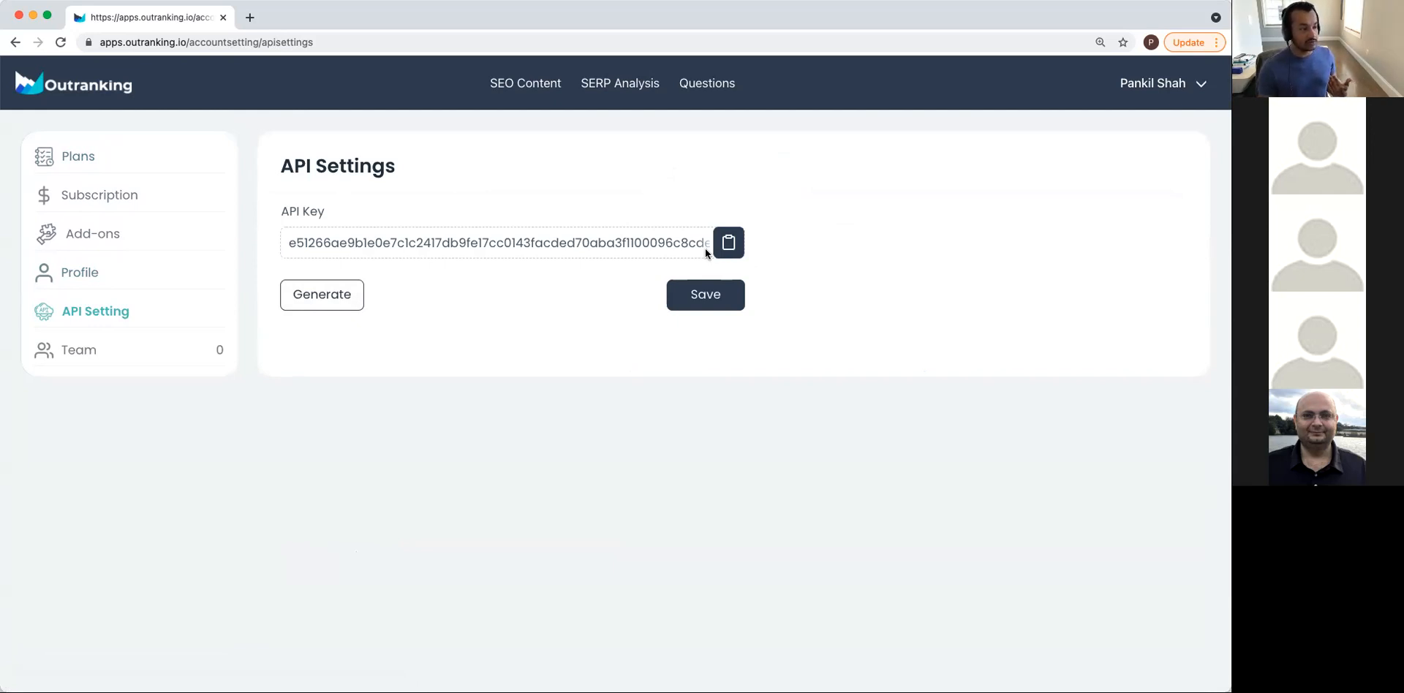
{"action": "scroll", "coordinate": [704, 249], "scroll_direction": "right", "scroll_amount": 1}
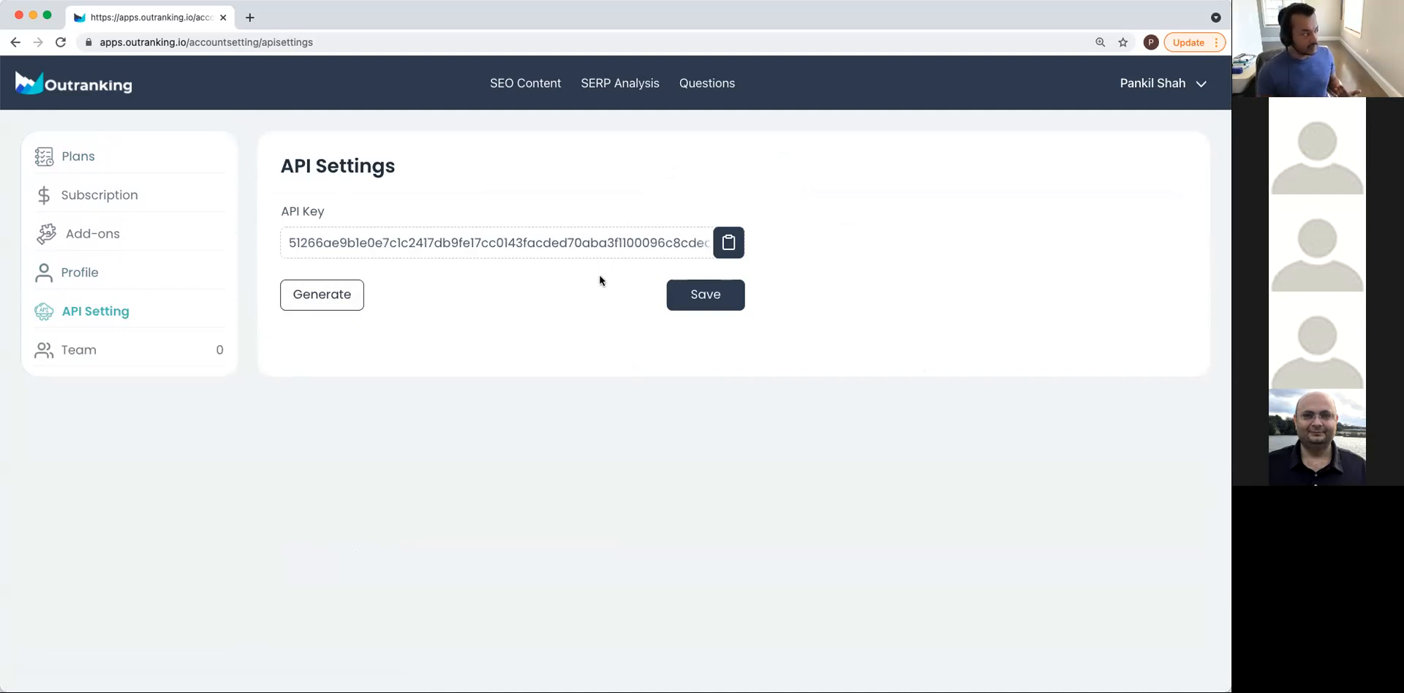
View the team settings and the team member subscription page reached by inviting a member, and close that page.
{"action": "left_click", "coordinate": [73, 348]}
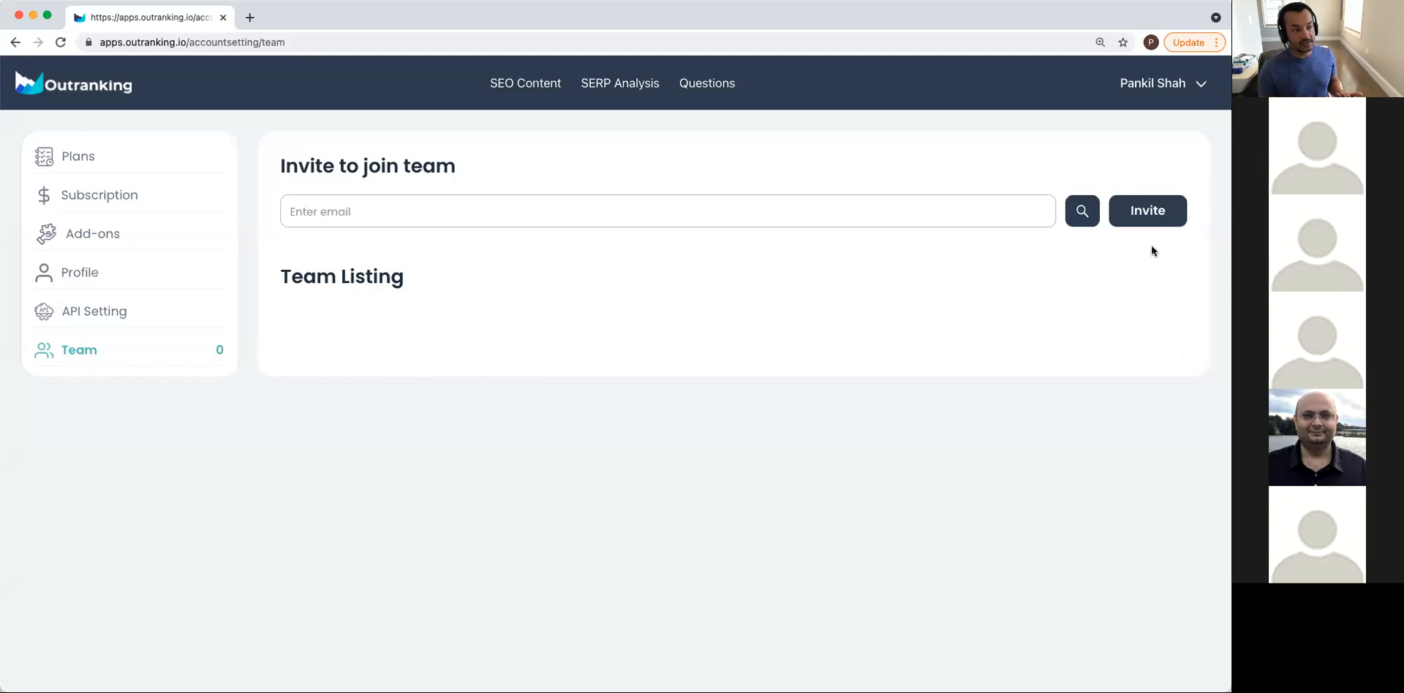
{"action": "left_click", "coordinate": [1149, 216]}
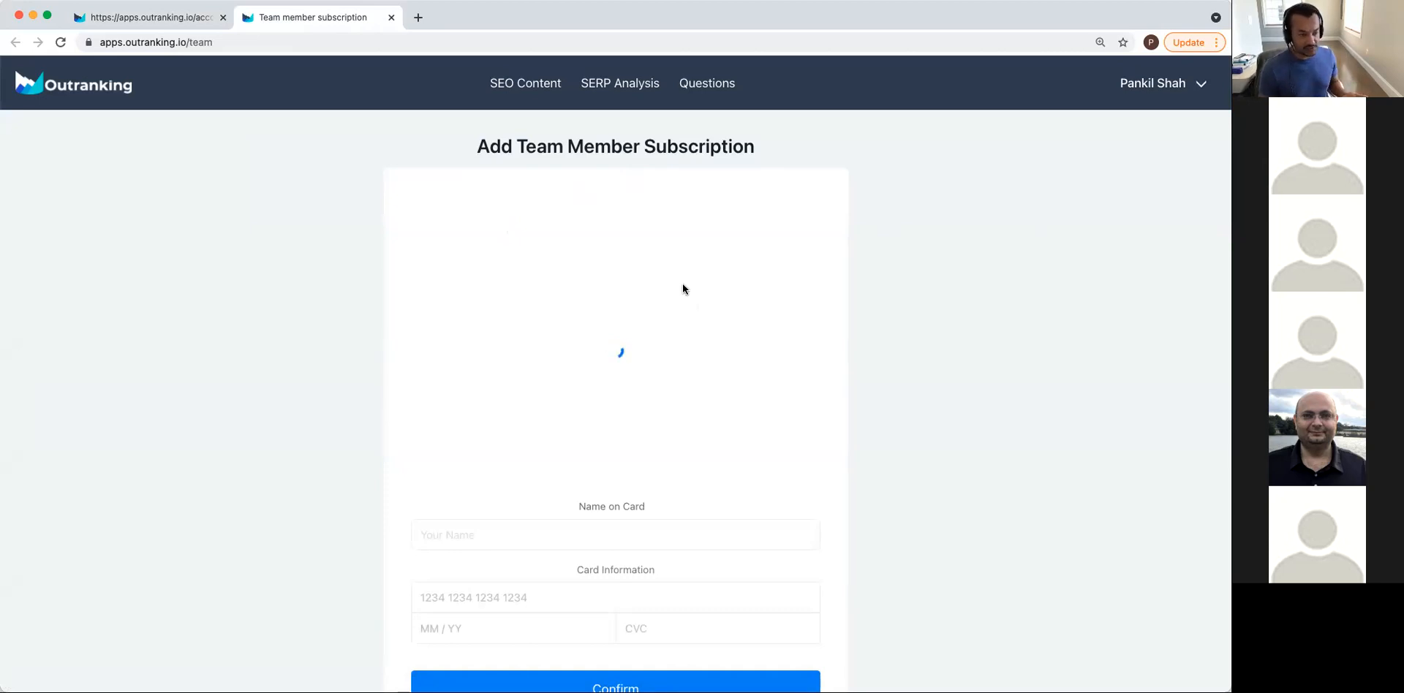
{"action": "left_click", "coordinate": [391, 18]}
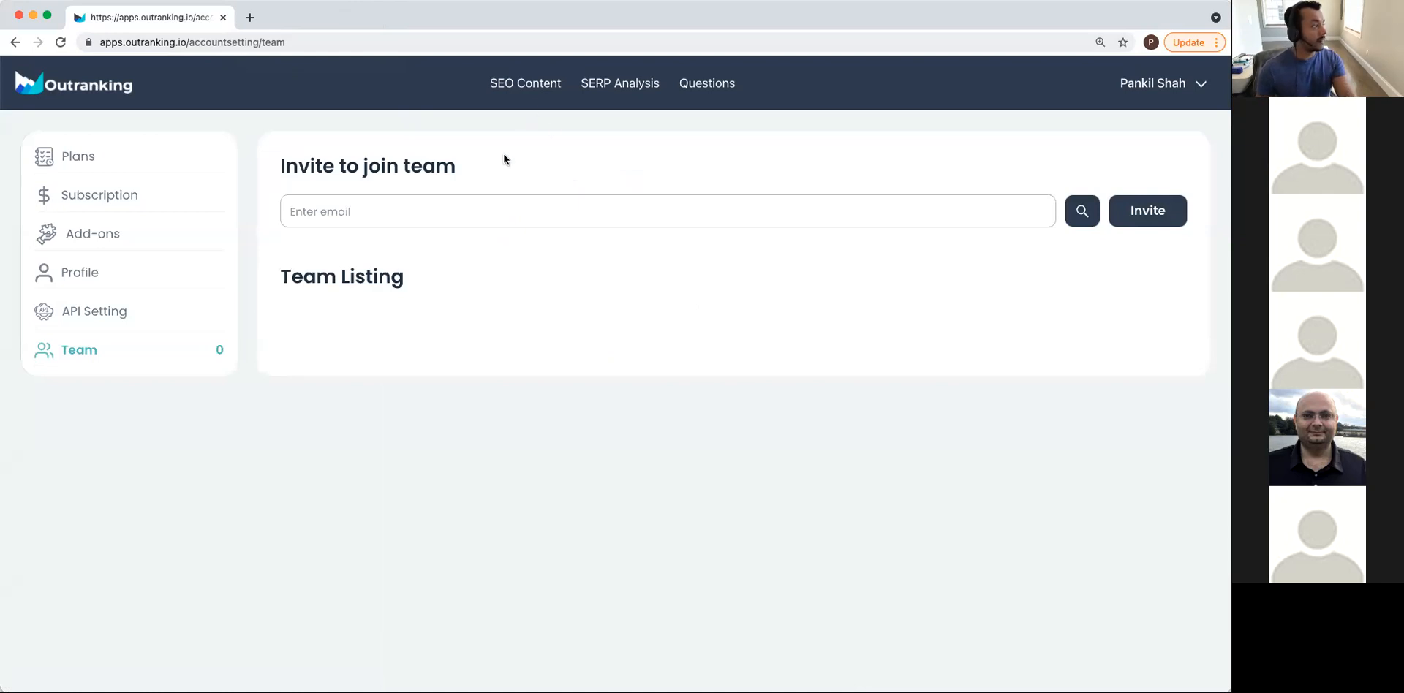
Return to the SEO documents list and start a new SEO document.
{"action": "left_click", "coordinate": [534, 89]}
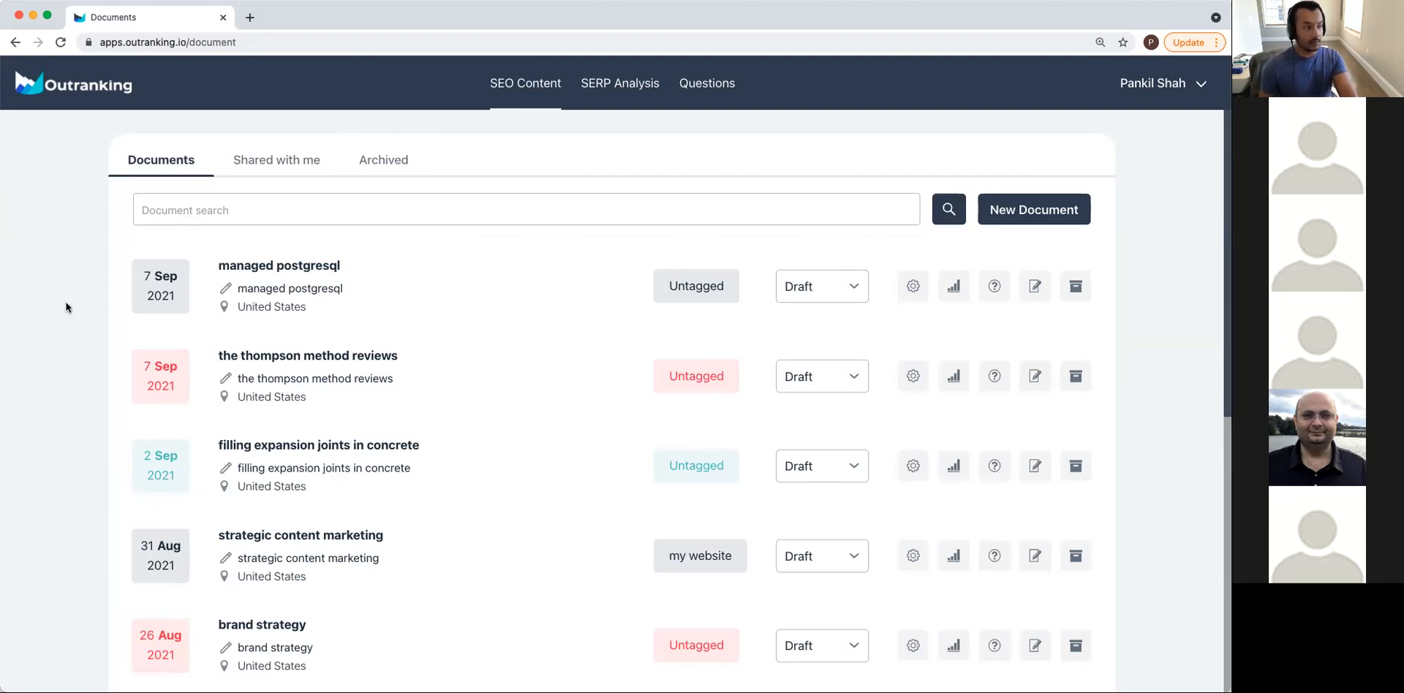
{"action": "scroll", "coordinate": [568, 332], "scroll_direction": "down", "scroll_amount": 2}
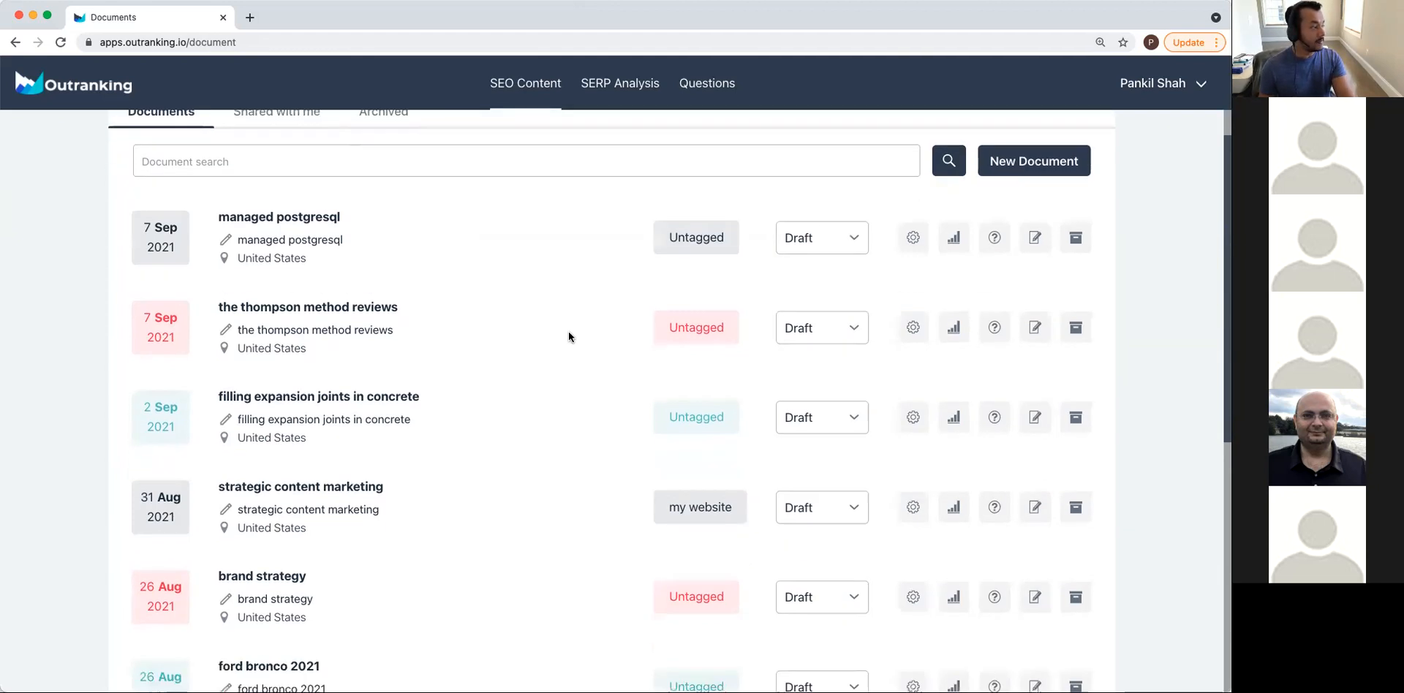
{"action": "scroll", "coordinate": [568, 333], "scroll_direction": "up", "scroll_amount": 2}
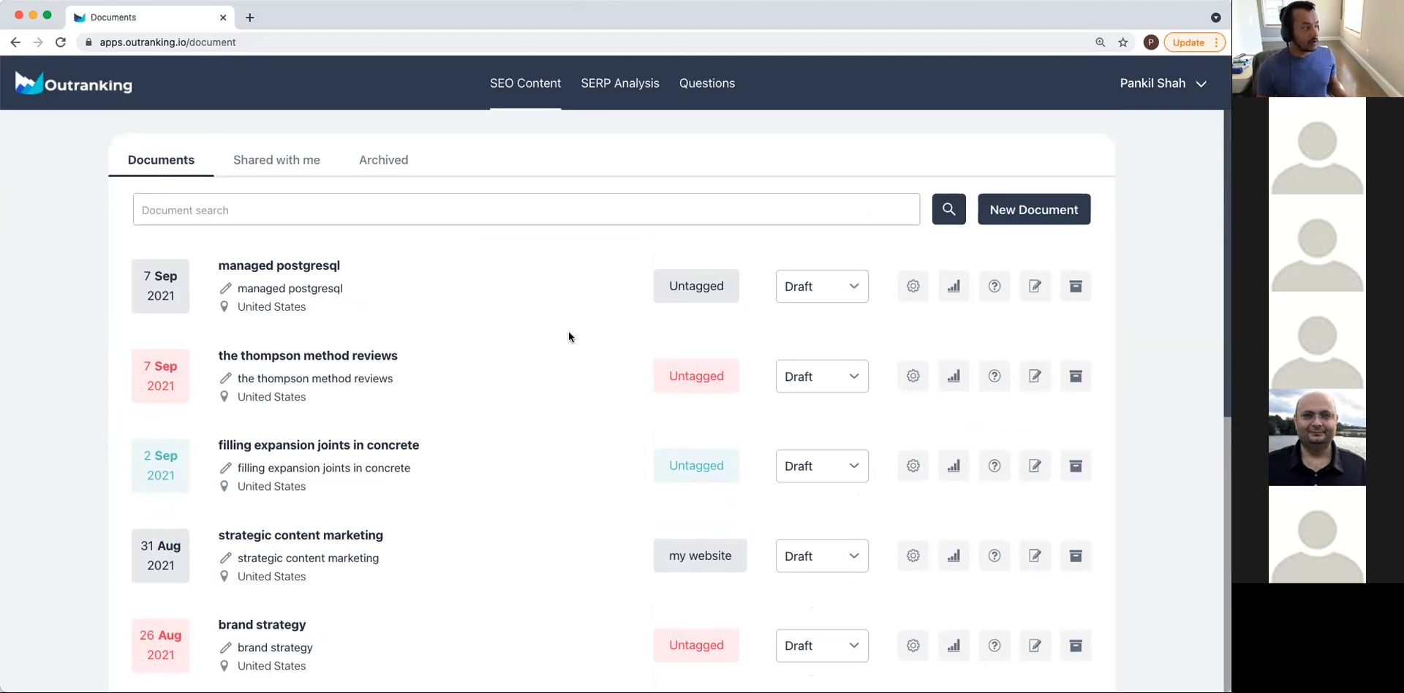
{"action": "left_click", "coordinate": [1024, 217]}
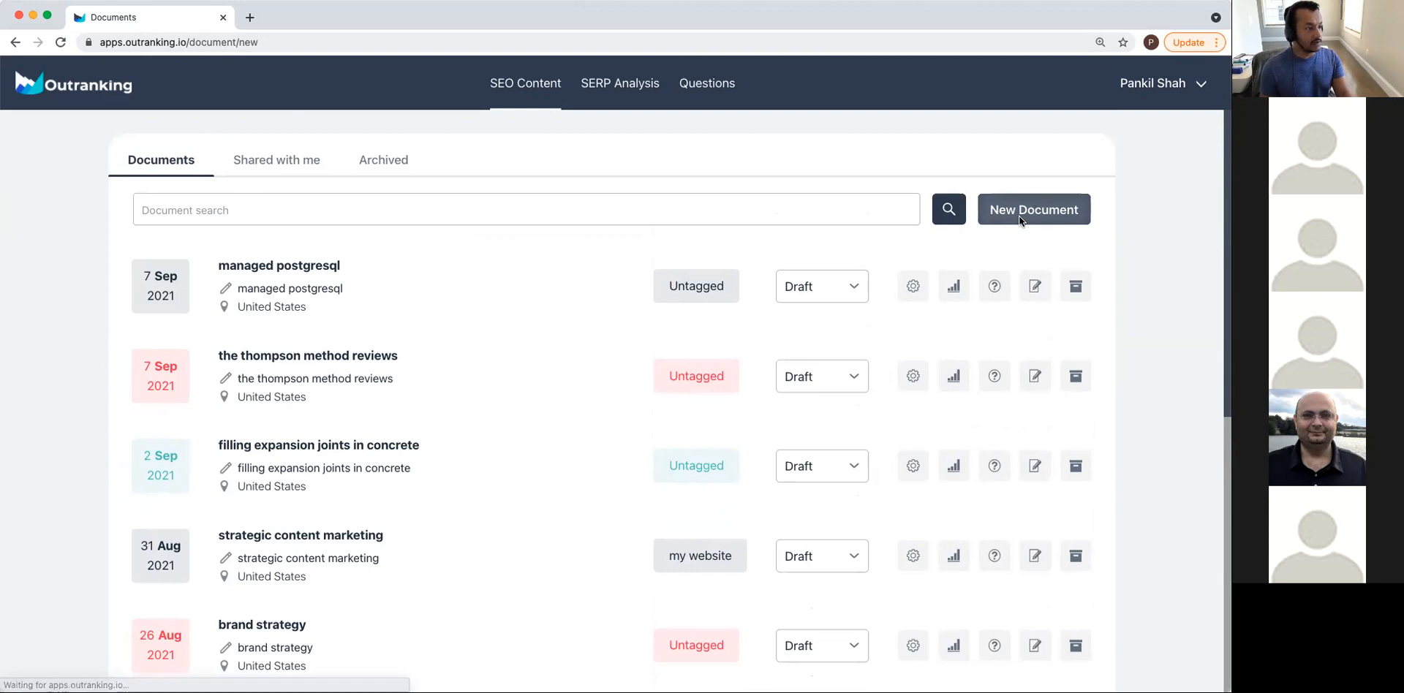
{"action": "left_click", "coordinate": [508, 320]}
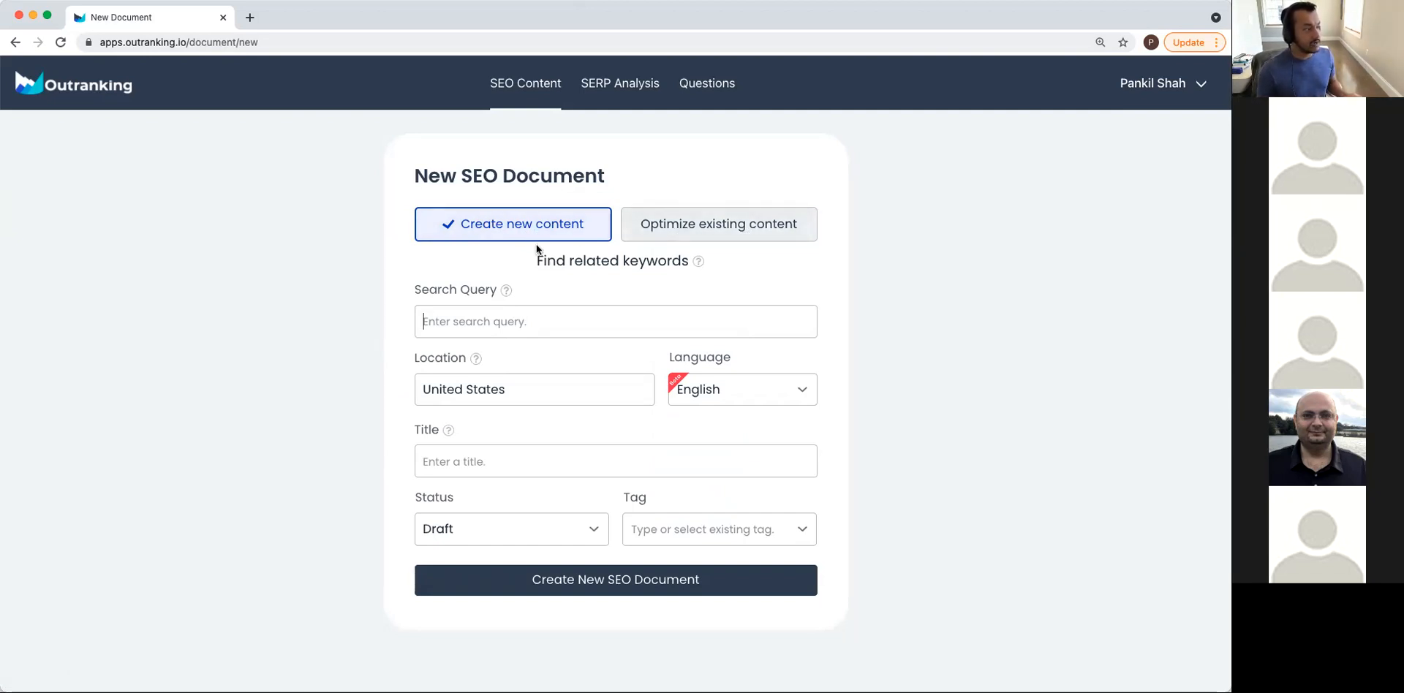
Examine the new document form's options for optimizing existing content, including the import URL, and return to creating new content.
{"action": "left_click", "coordinate": [746, 230]}
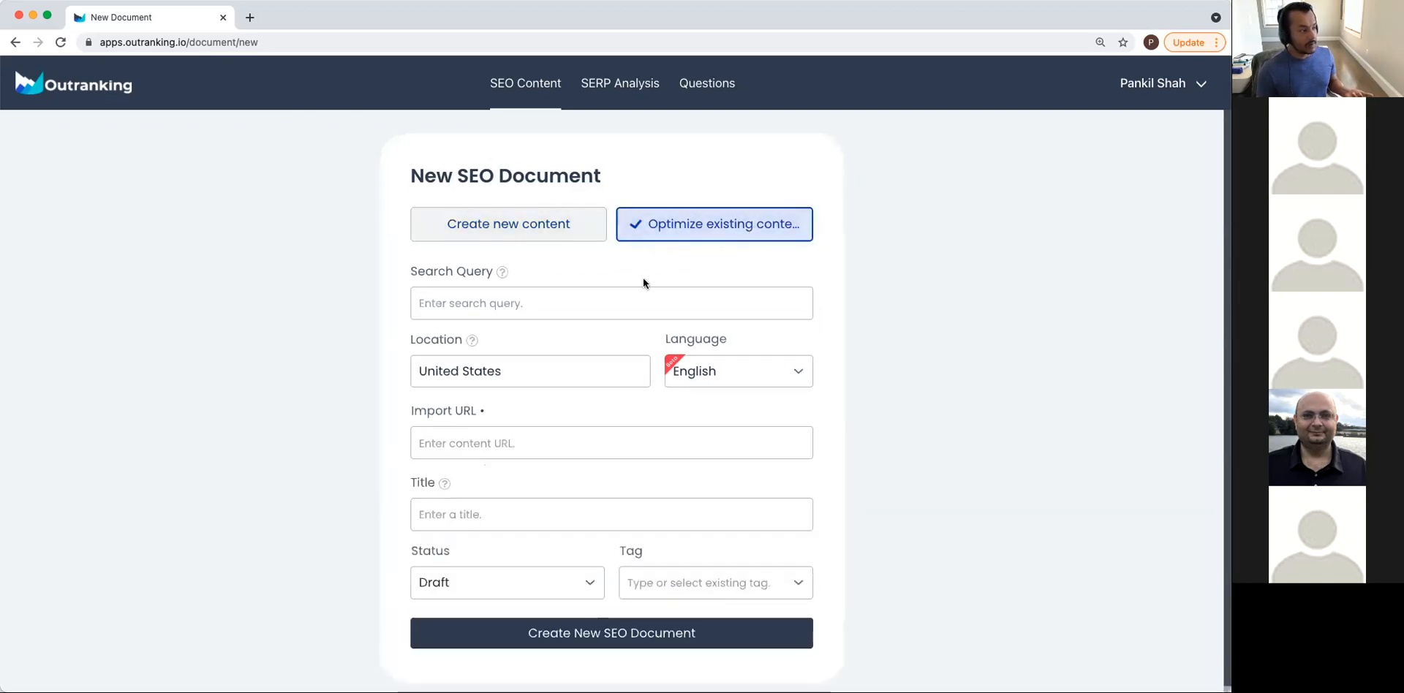
{"action": "left_click", "coordinate": [518, 449]}
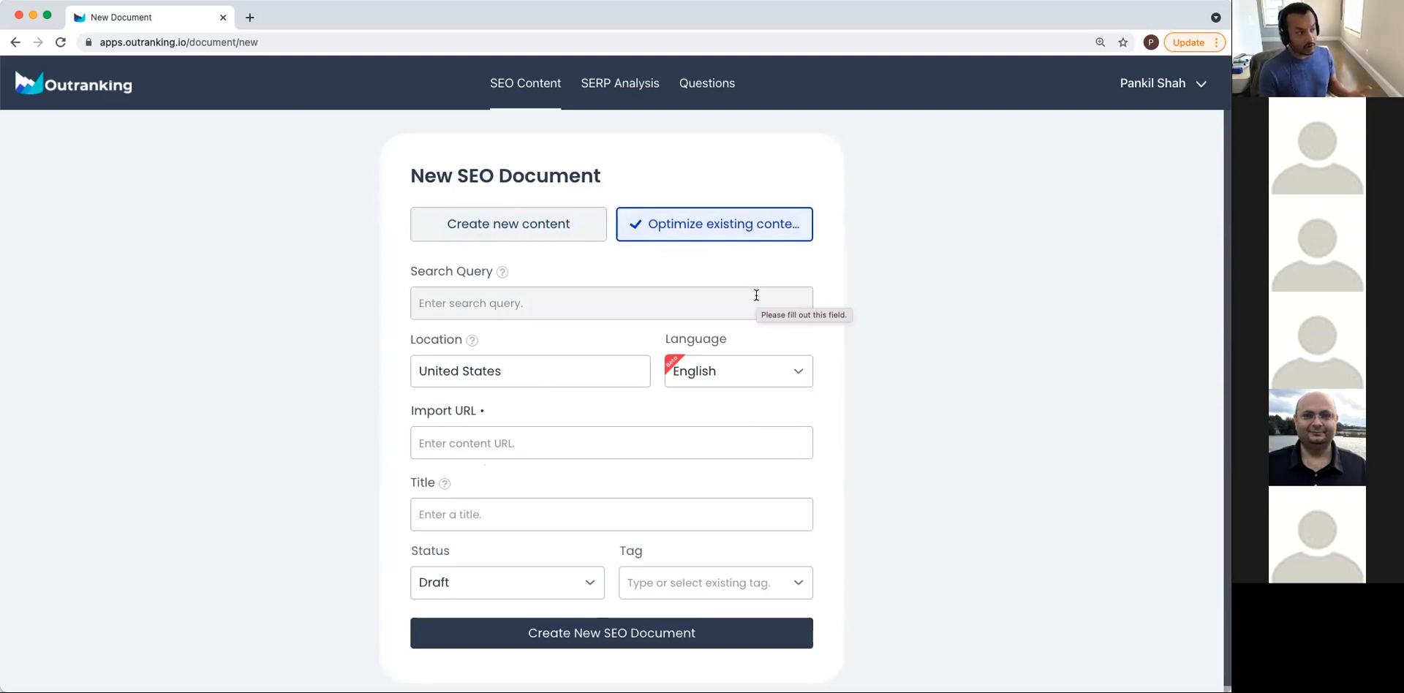
{"action": "left_click", "coordinate": [500, 226]}
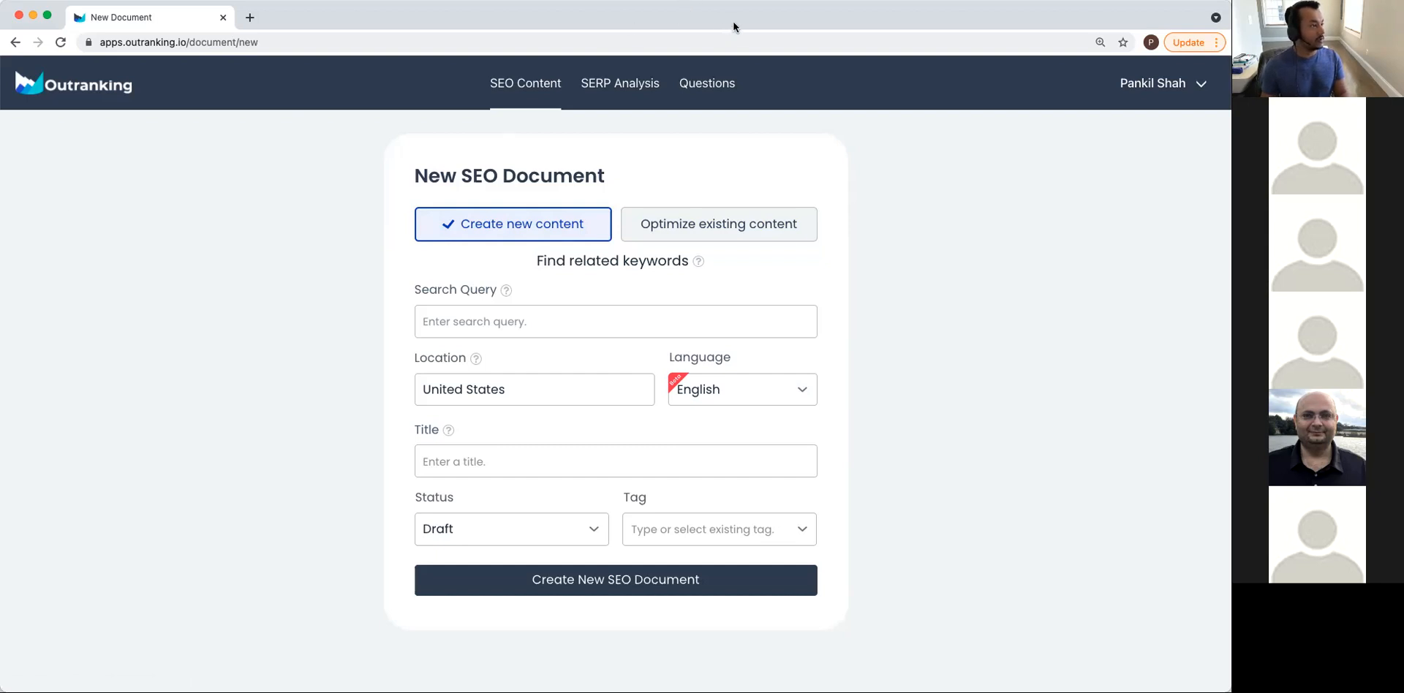
Open the related keywords finder and search it for "content strategy" in the United States.
{"action": "left_click", "coordinate": [510, 322]}
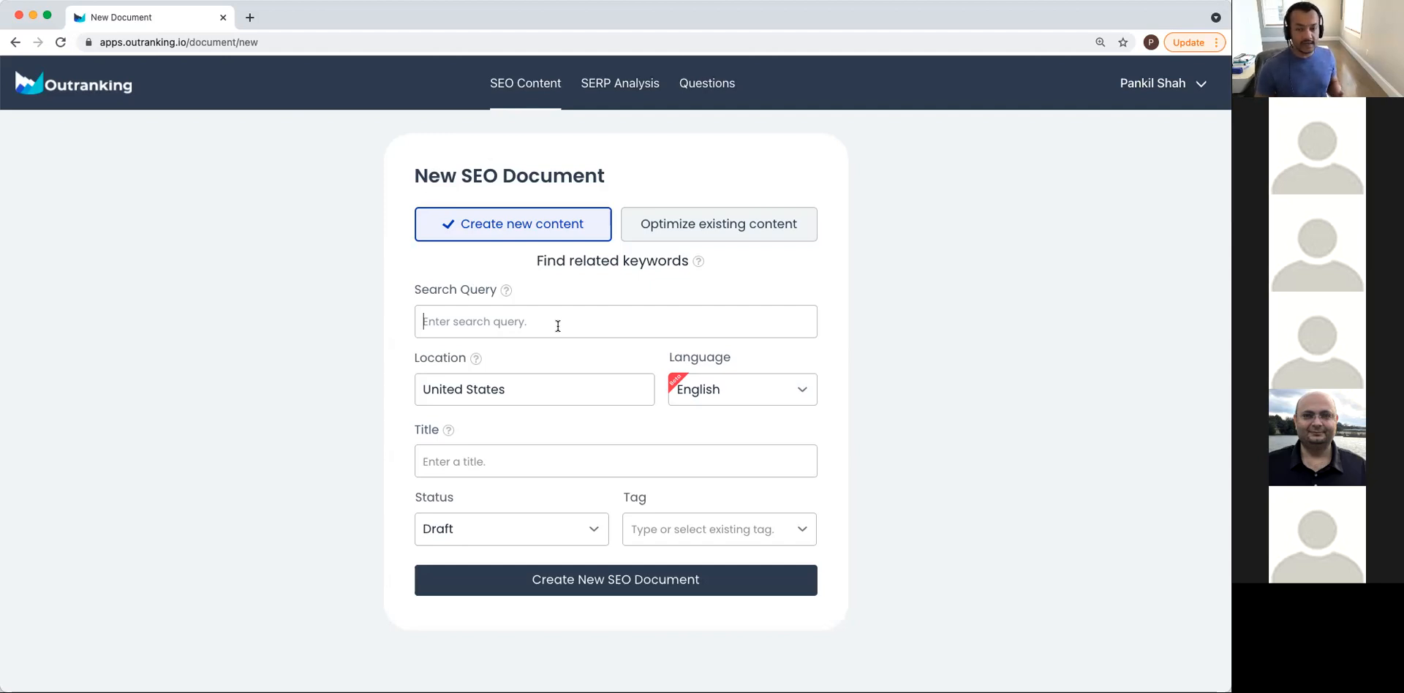
{"action": "left_click", "coordinate": [606, 264]}
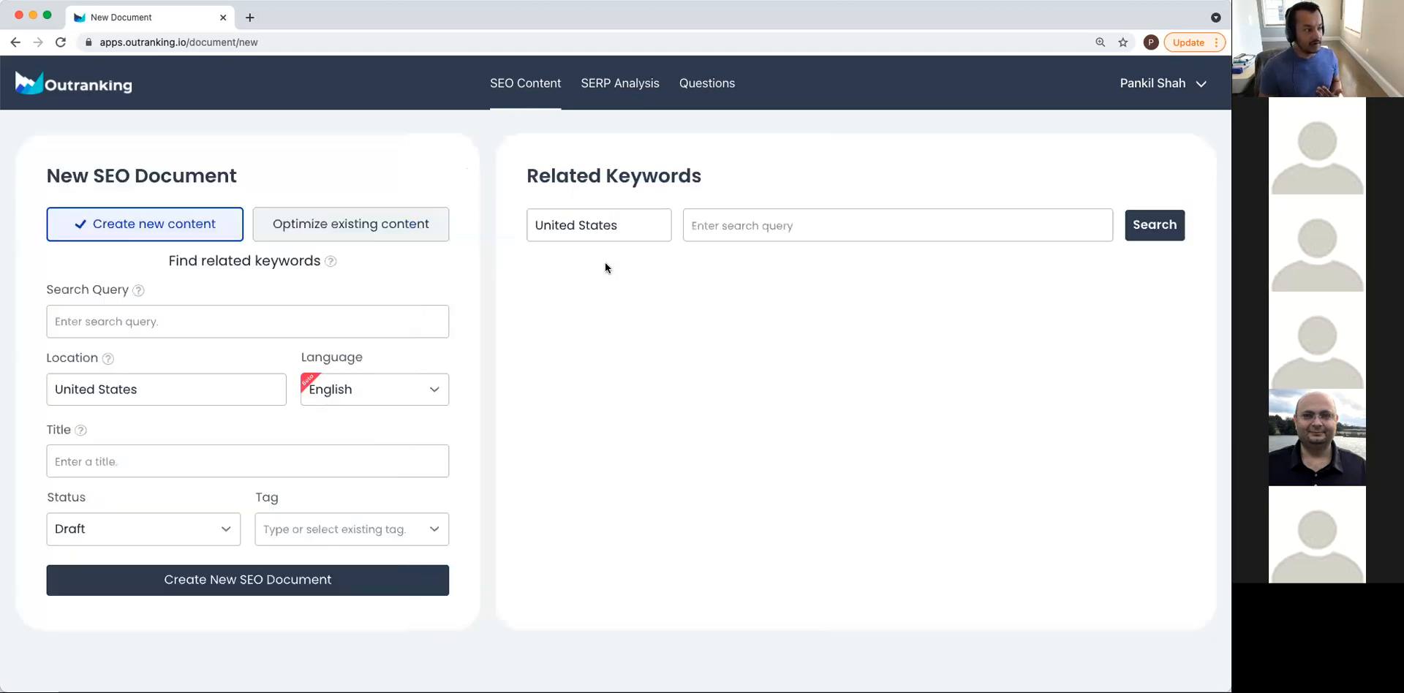
{"action": "left_click", "coordinate": [815, 230]}
{"action": "type", "text": "con"}
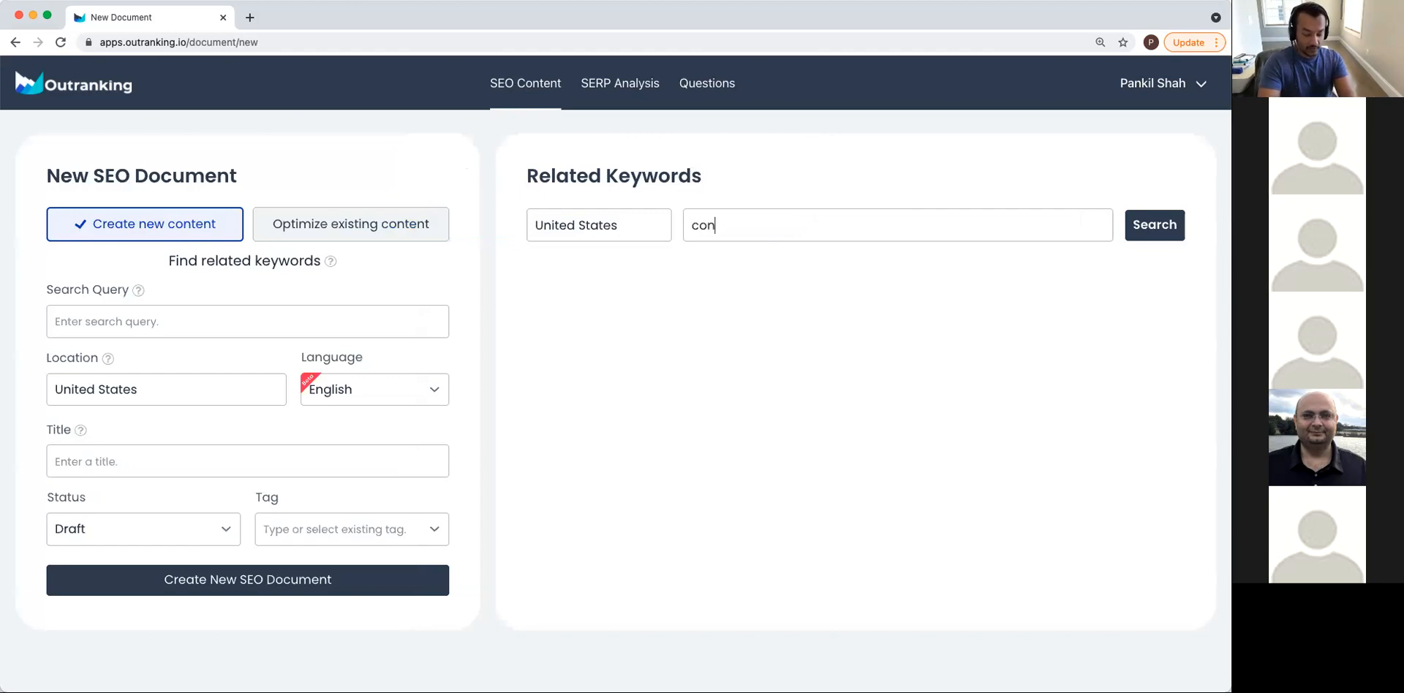
{"action": "type", "text": "tent strategy"}
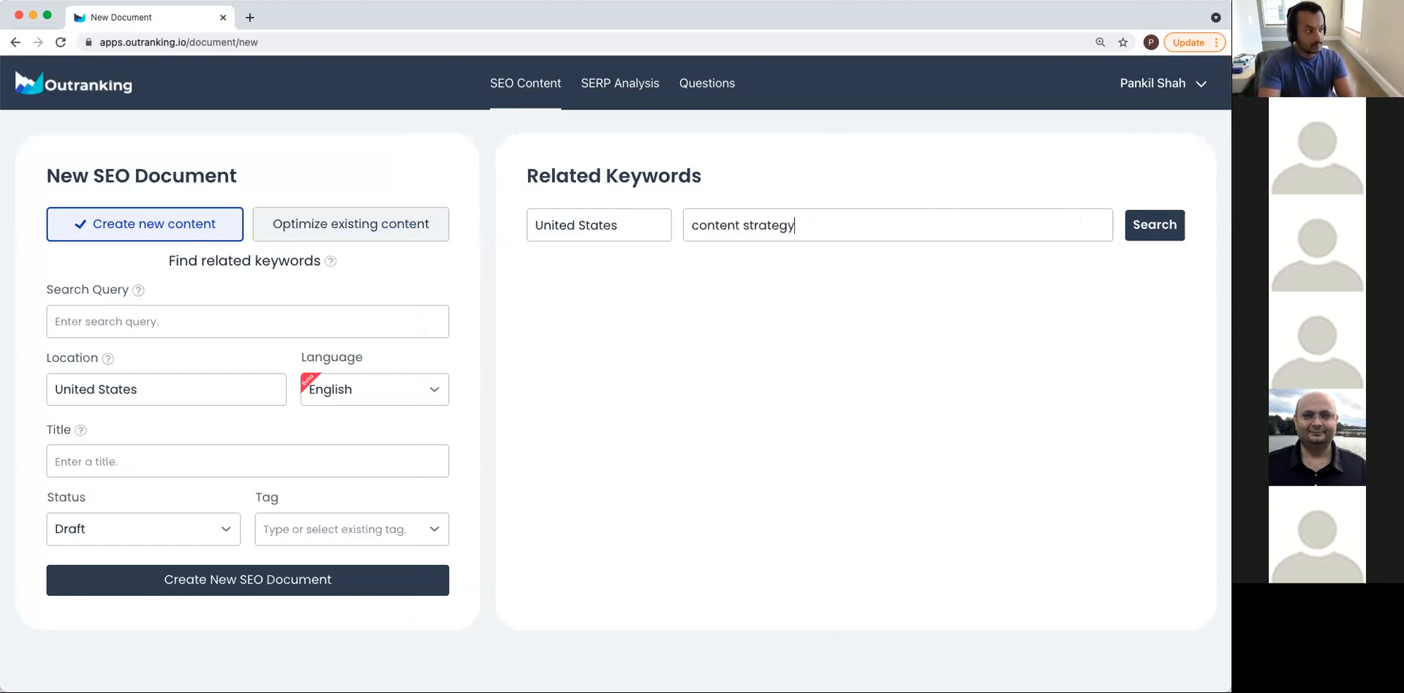
{"action": "key", "text": "Return"}
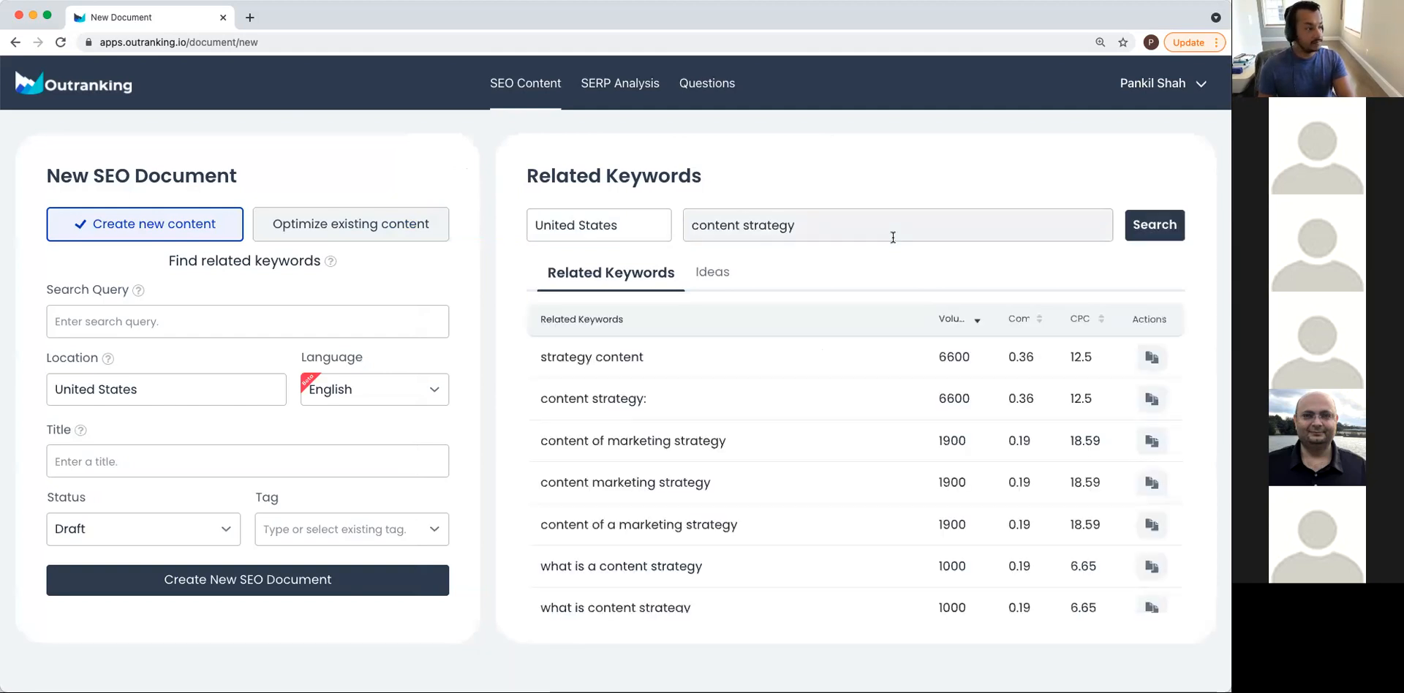
Look through the related keywords and copy "strategy content" into the new document's search query and title.
{"action": "scroll", "coordinate": [856, 511], "scroll_direction": "down", "scroll_amount": 5}
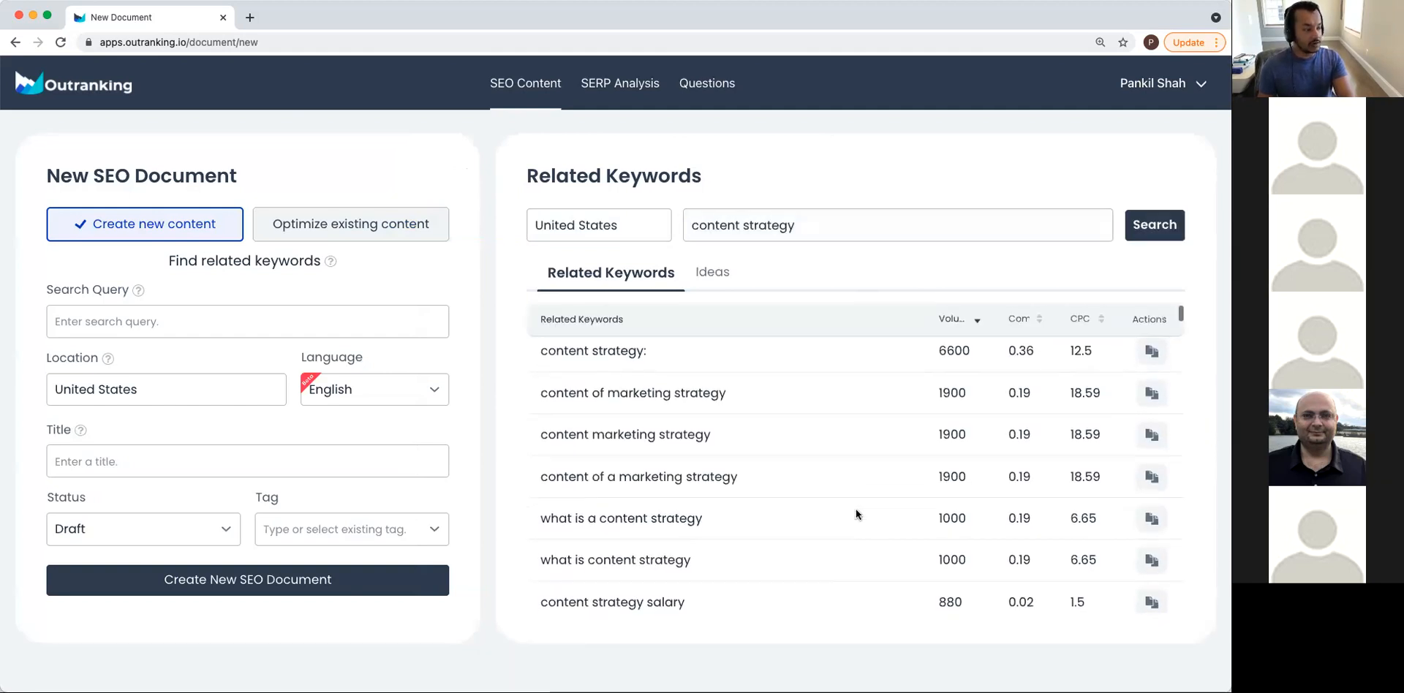
{"action": "scroll", "coordinate": [856, 511], "scroll_direction": "down", "scroll_amount": 2}
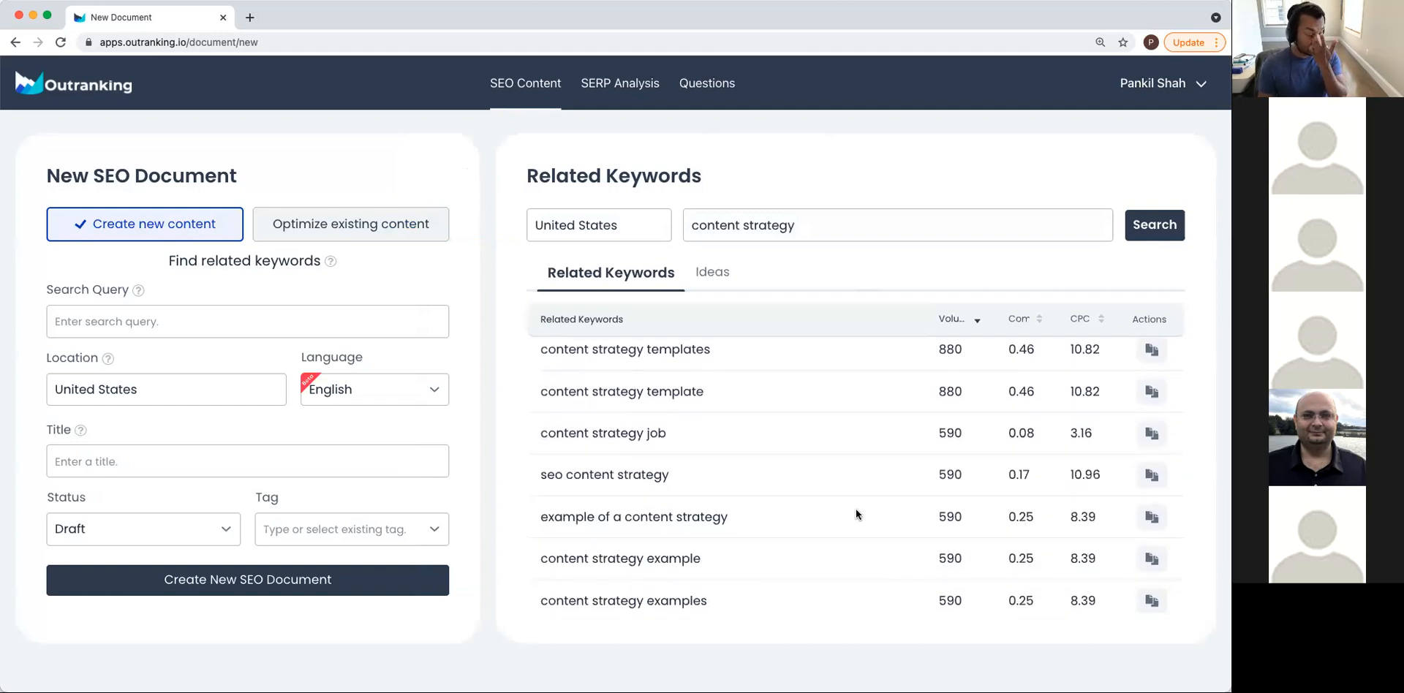
{"action": "scroll", "coordinate": [856, 514], "scroll_direction": "down", "scroll_amount": 2}
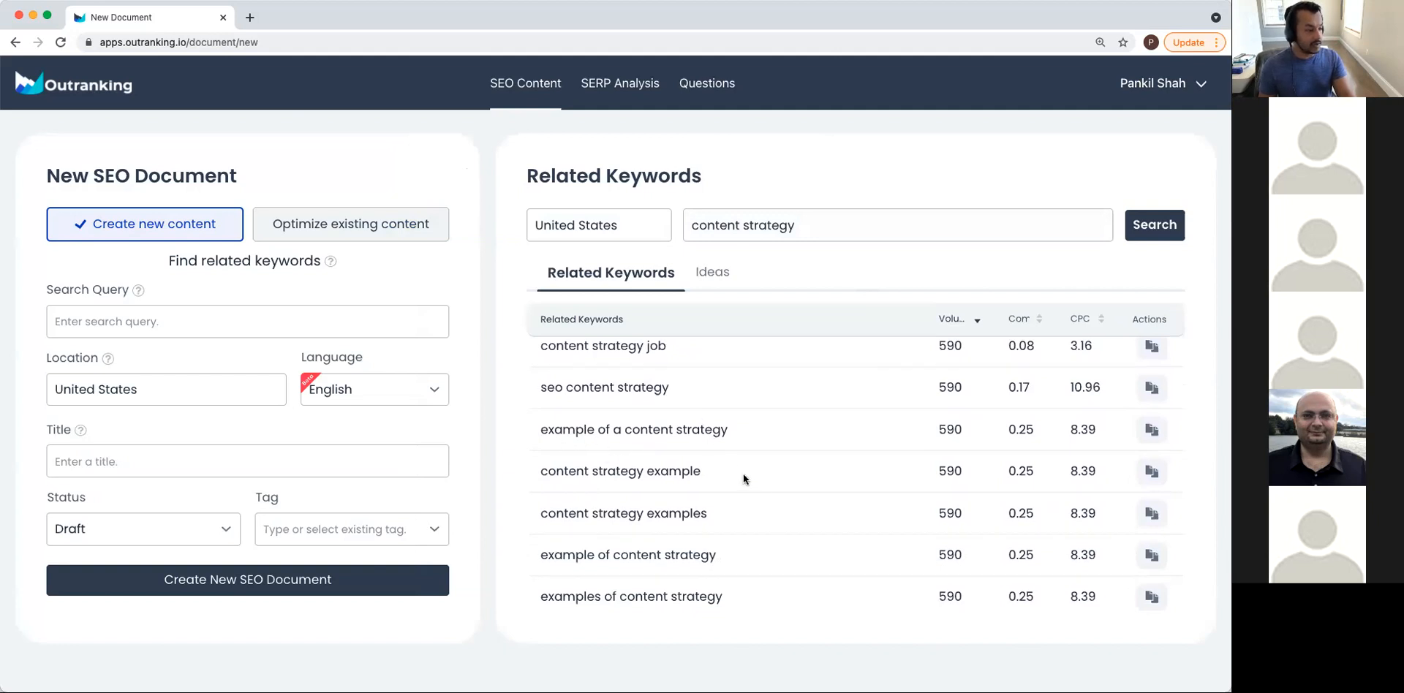
{"action": "scroll", "coordinate": [742, 473], "scroll_direction": "down", "scroll_amount": 4}
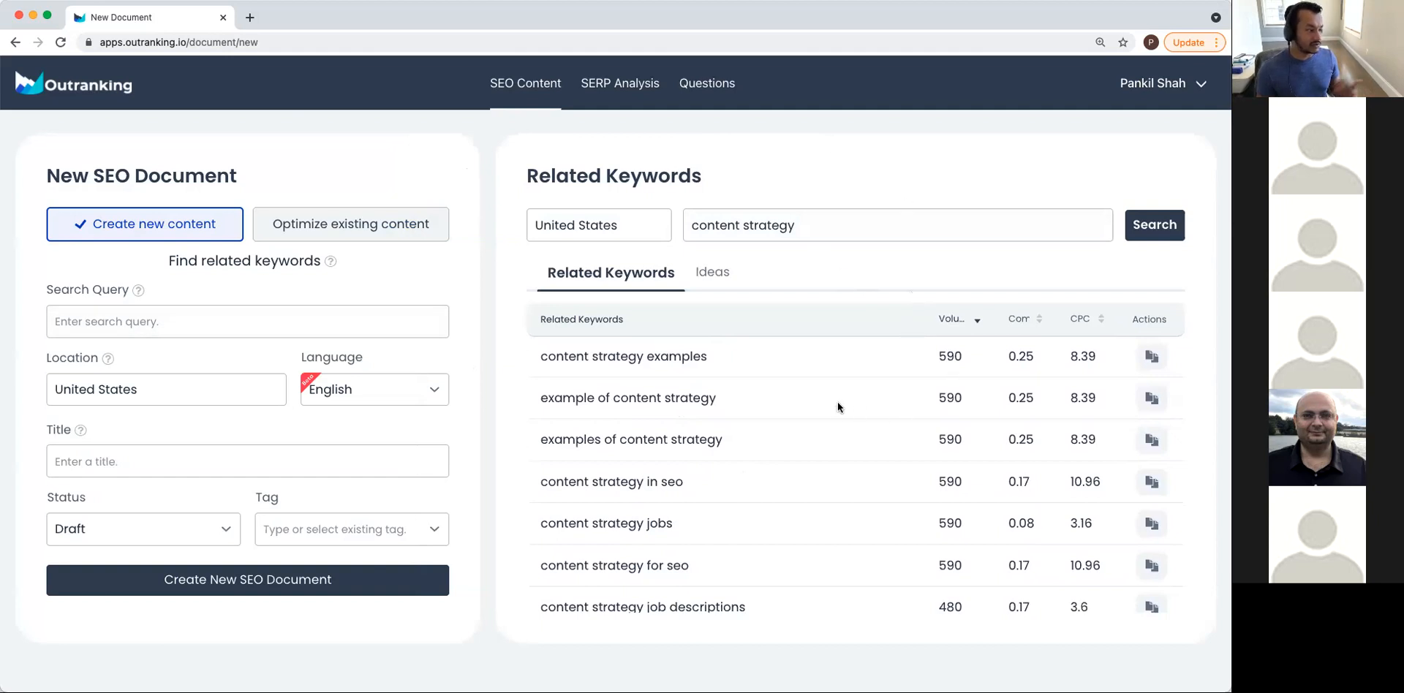
{"action": "scroll", "coordinate": [837, 402], "scroll_direction": "up", "scroll_amount": 8}
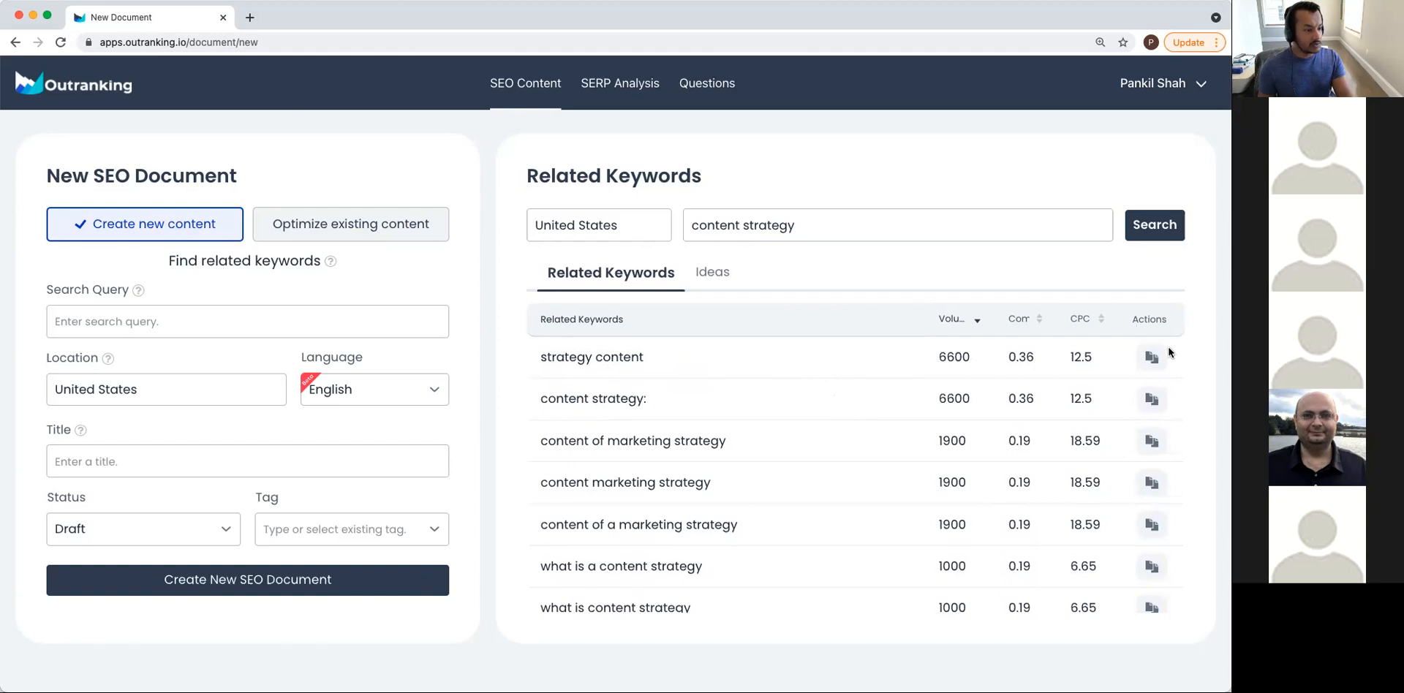
{"action": "left_click", "coordinate": [1151, 357]}
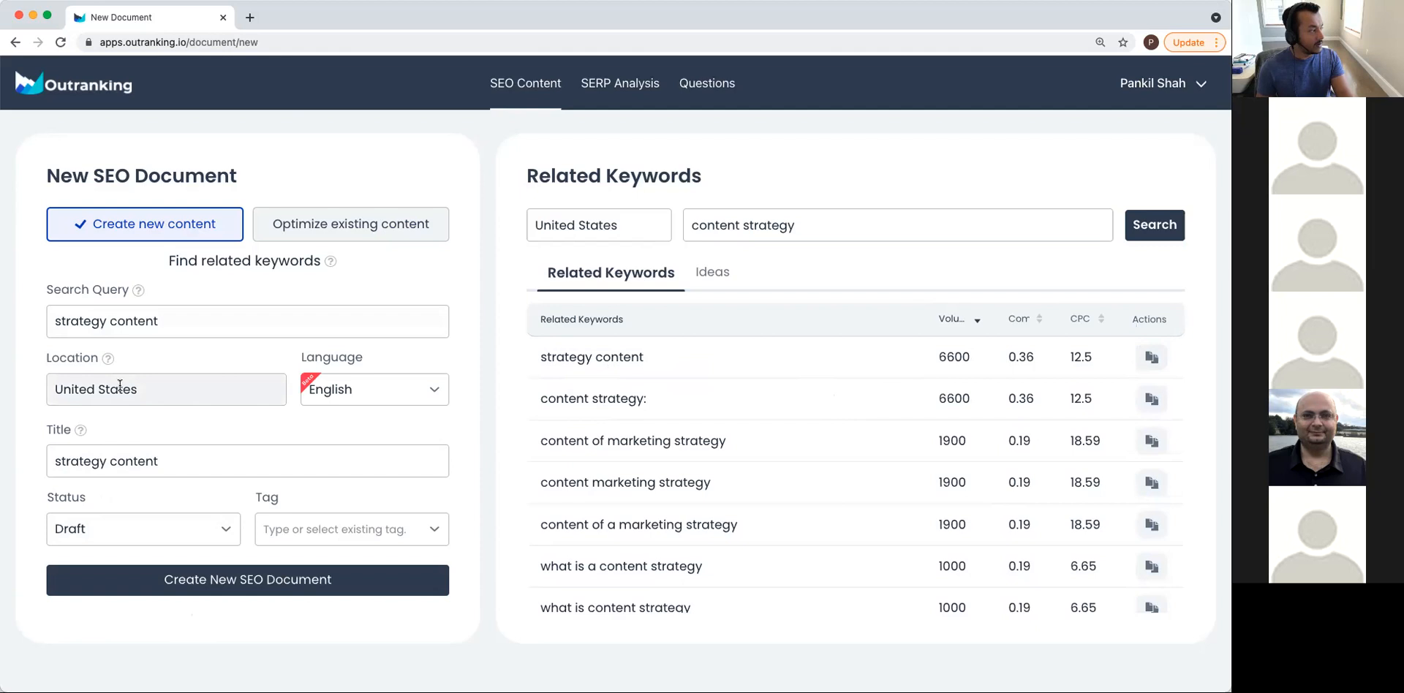
Replace the document's location with "new york" and look through the matching places.
{"action": "left_click_drag", "start_coordinate": [162, 392], "coordinate": [54, 390]}
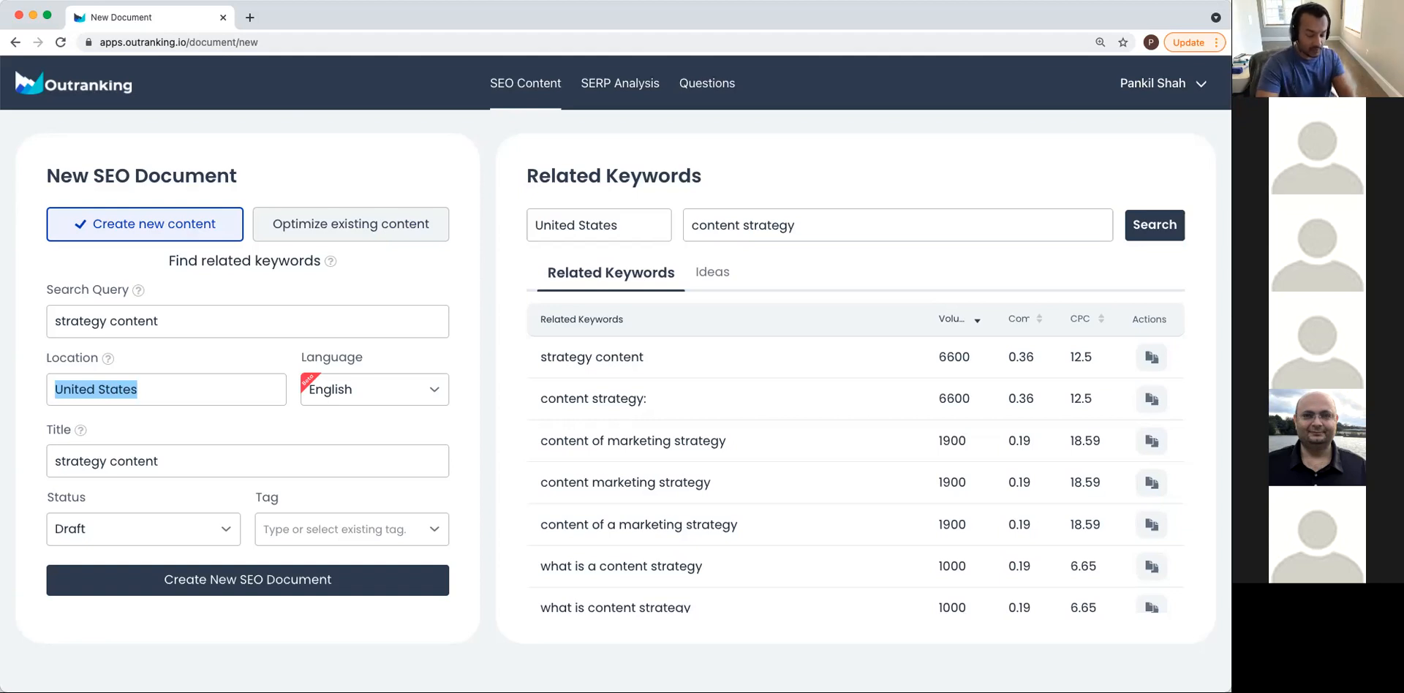
{"action": "type", "text": "new"}
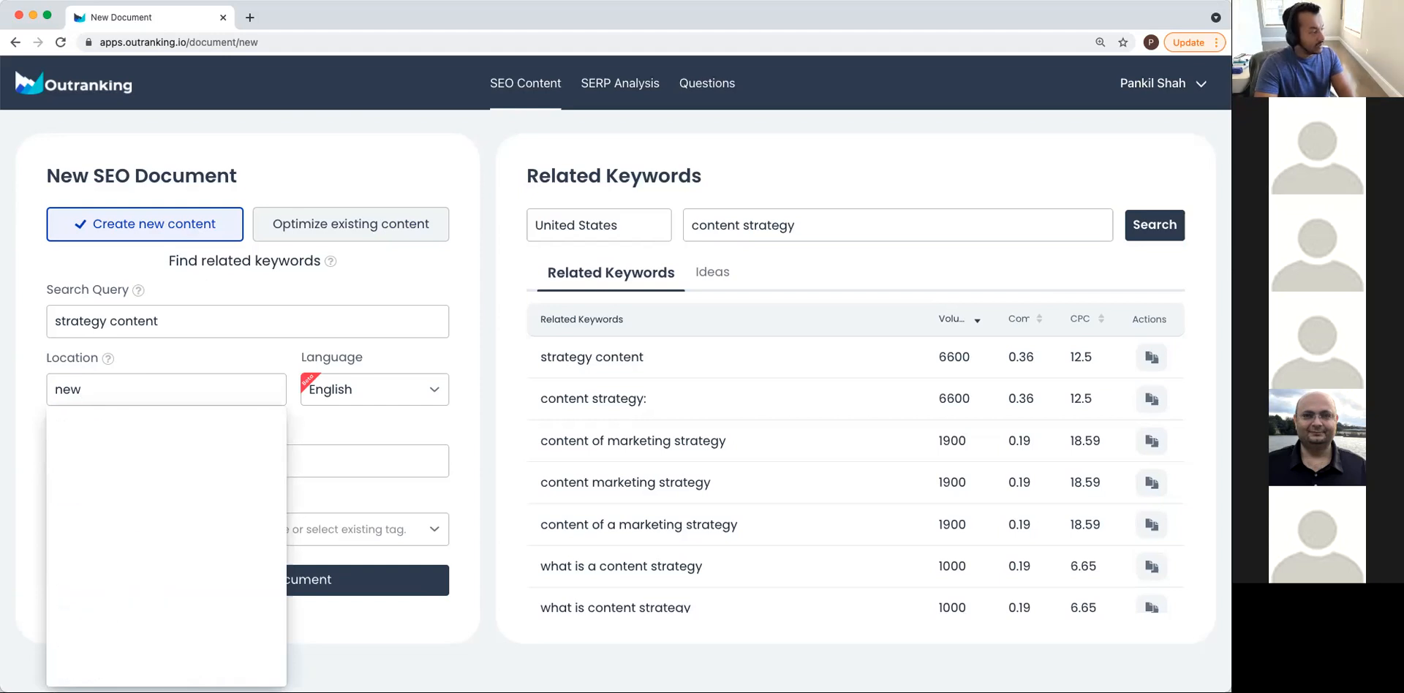
{"action": "type", "text": " york"}
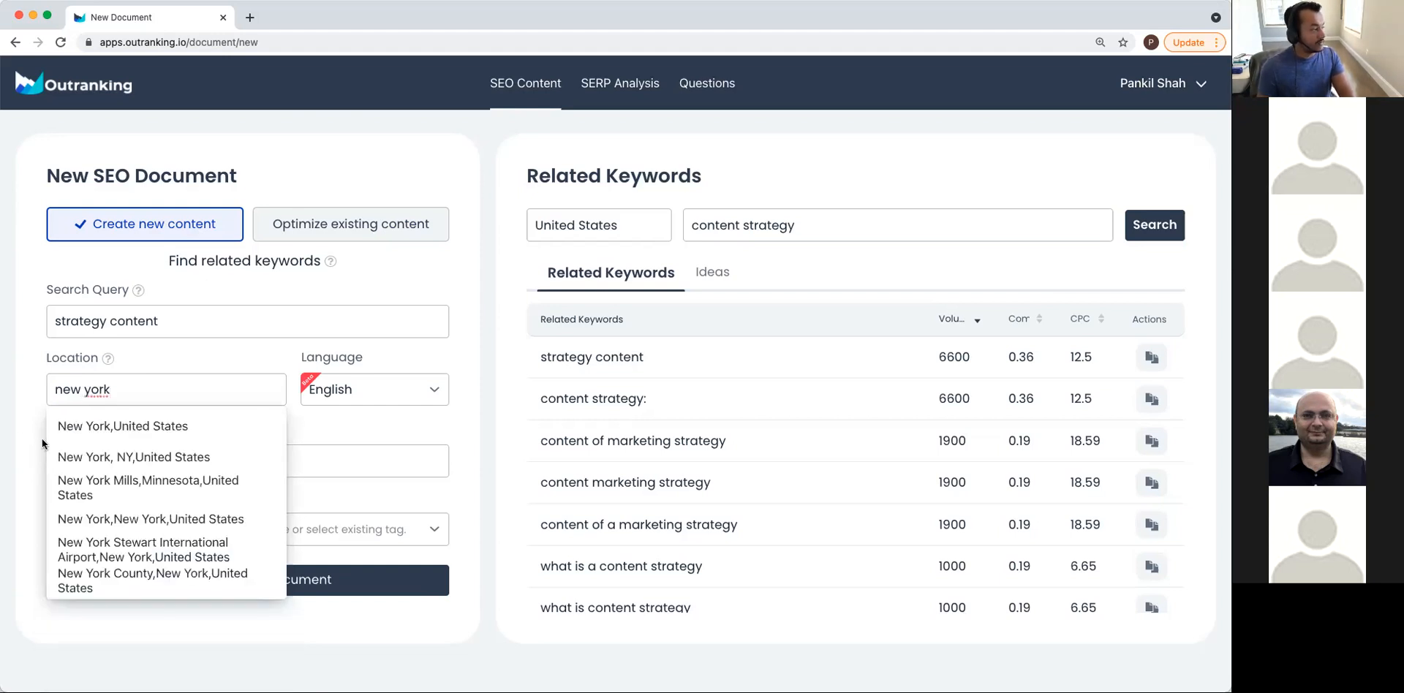
{"action": "left_click", "coordinate": [96, 392]}
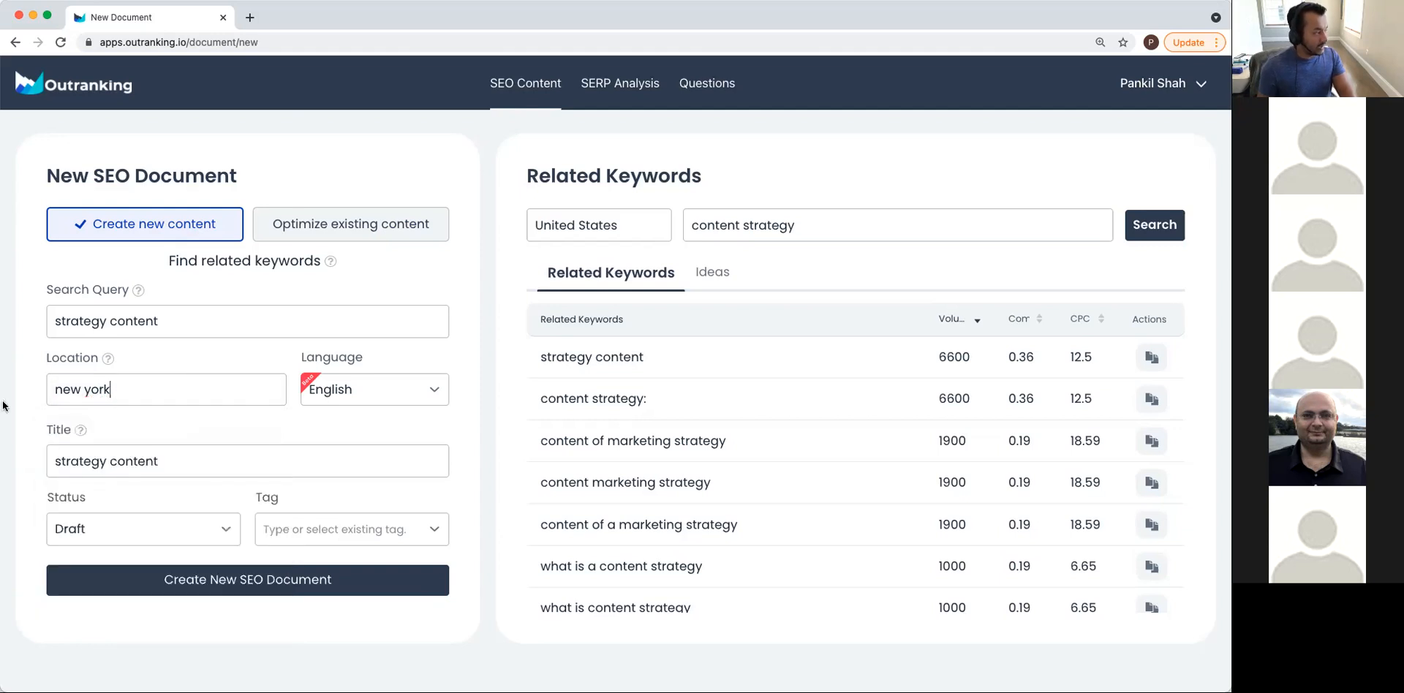
Clear the document's location and set it to United States.
{"action": "key", "text": "super+a"}
{"action": "key", "text": "BackSpace"}
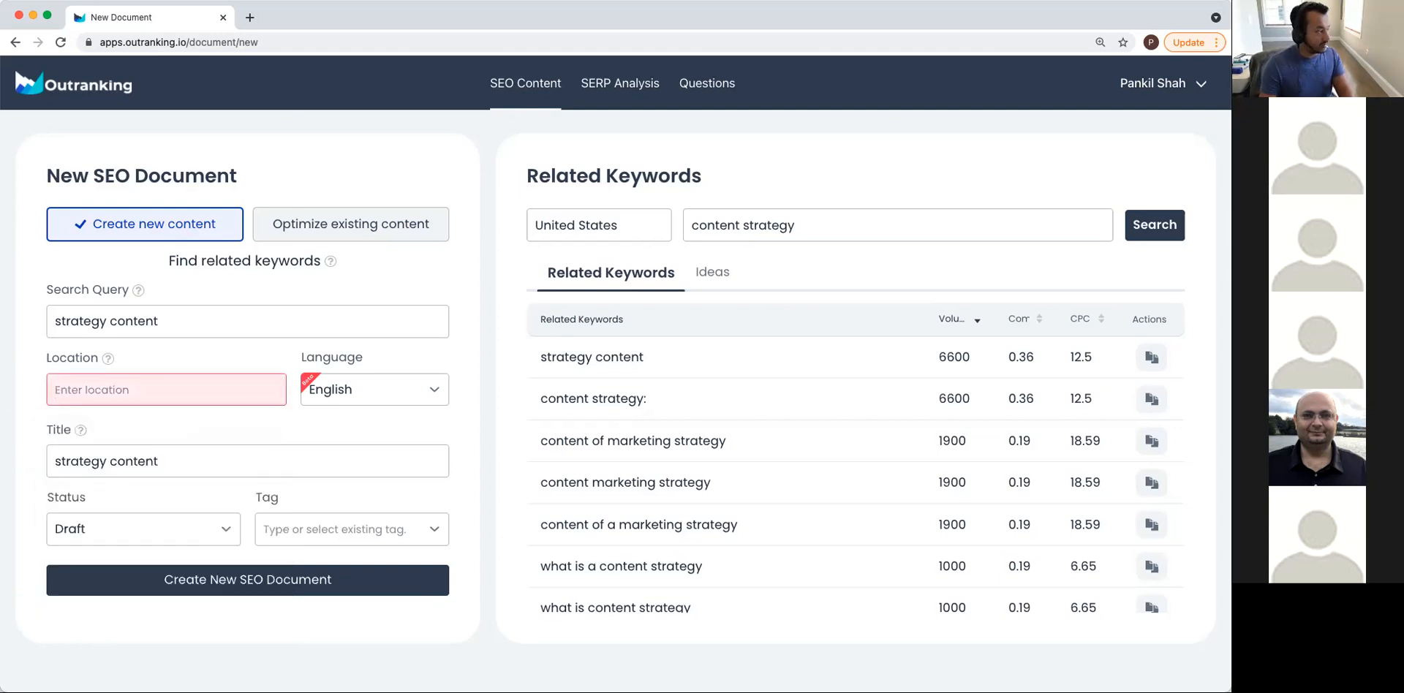
{"action": "type", "text": "United"}
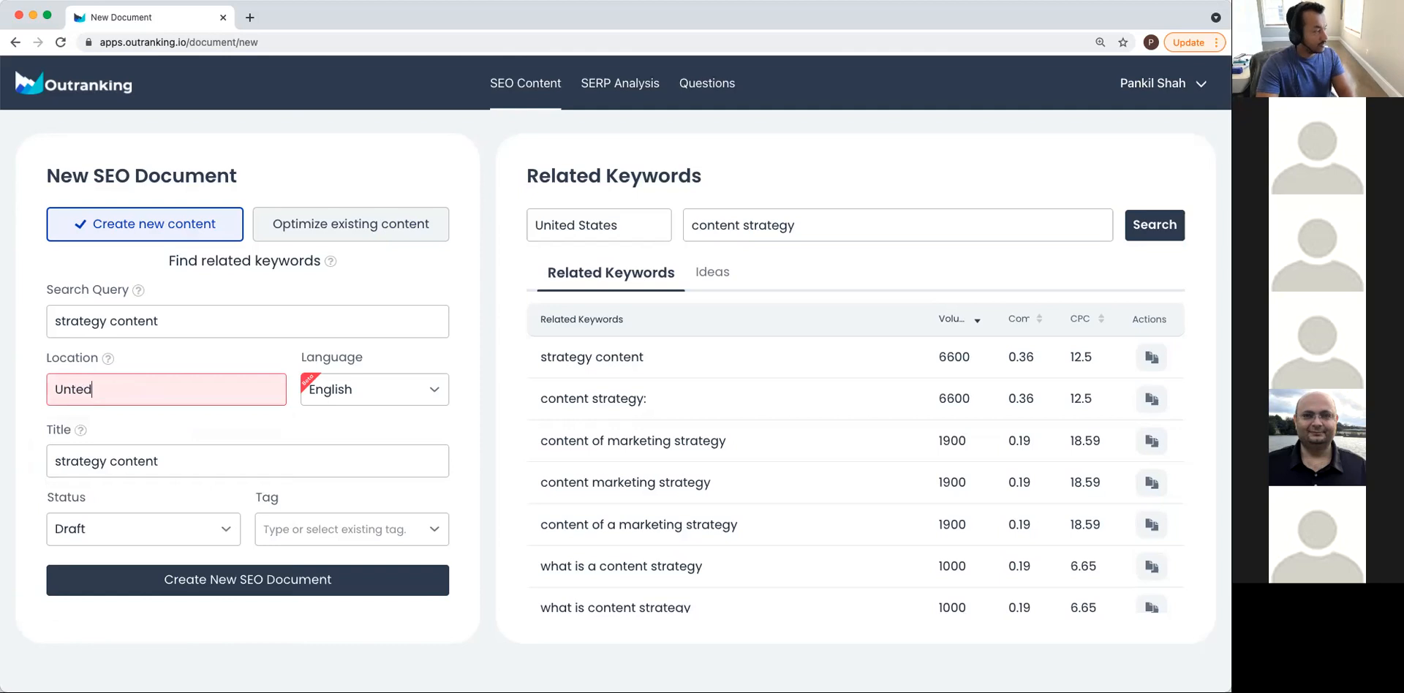
{"action": "key", "text": "BackSpace"}
{"action": "key", "text": "BackSpace"}
{"action": "key", "text": "BackSpace"}
{"action": "type", "text": "ted"}
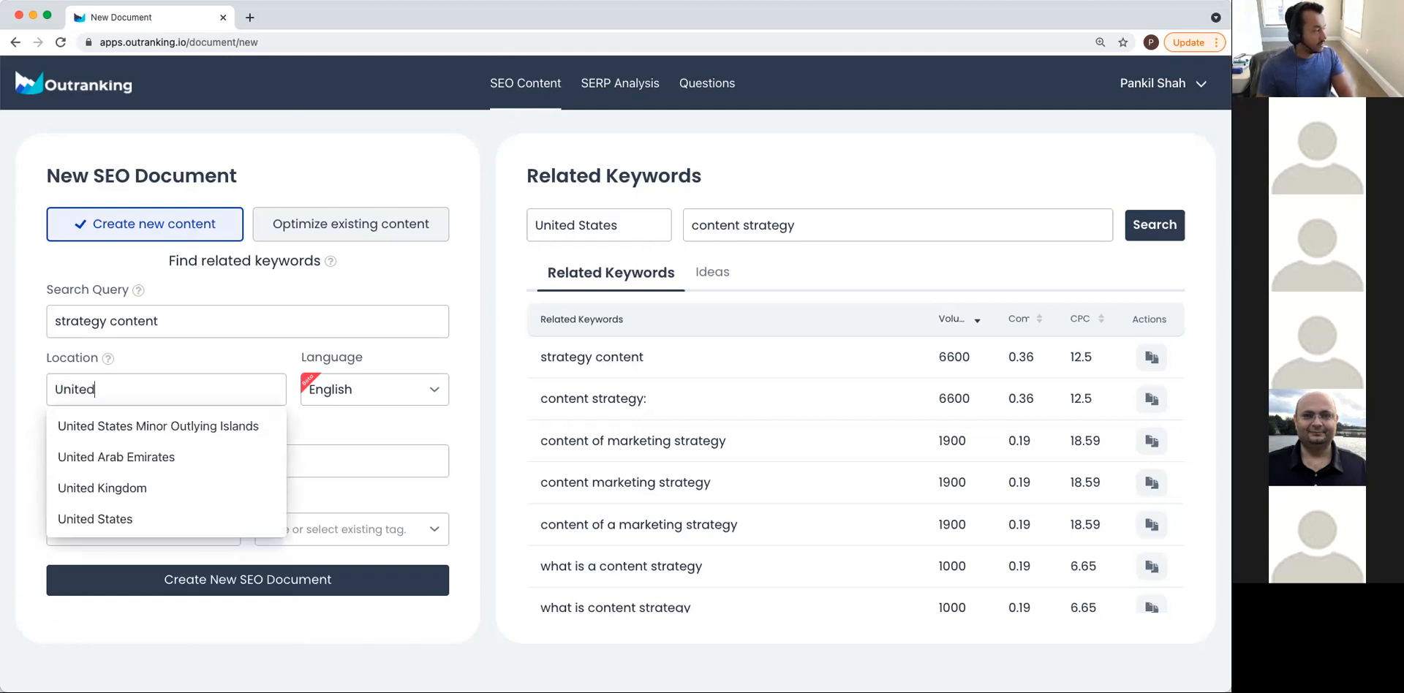
{"action": "left_click", "coordinate": [148, 521]}
Look through the languages available for the new document, leaving English selected.
{"action": "left_click", "coordinate": [438, 399]}
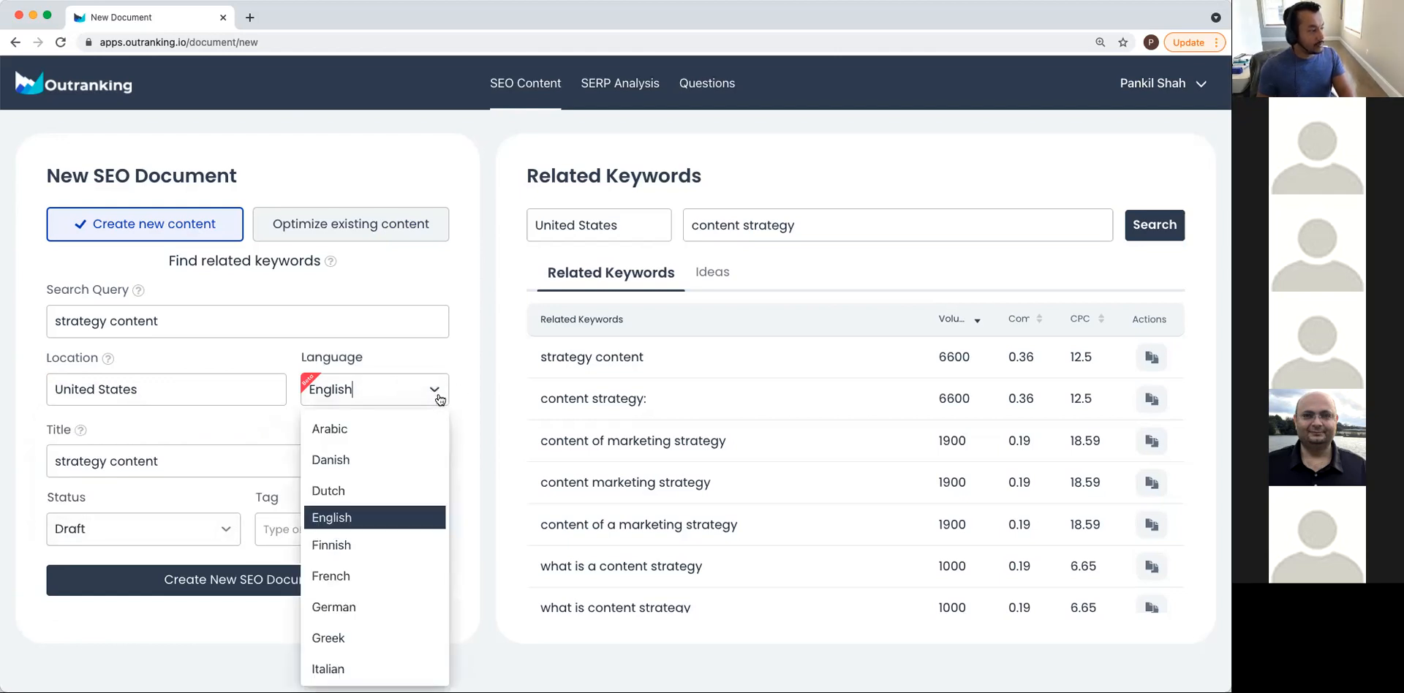
{"action": "scroll", "coordinate": [395, 497], "scroll_direction": "down", "scroll_amount": 2}
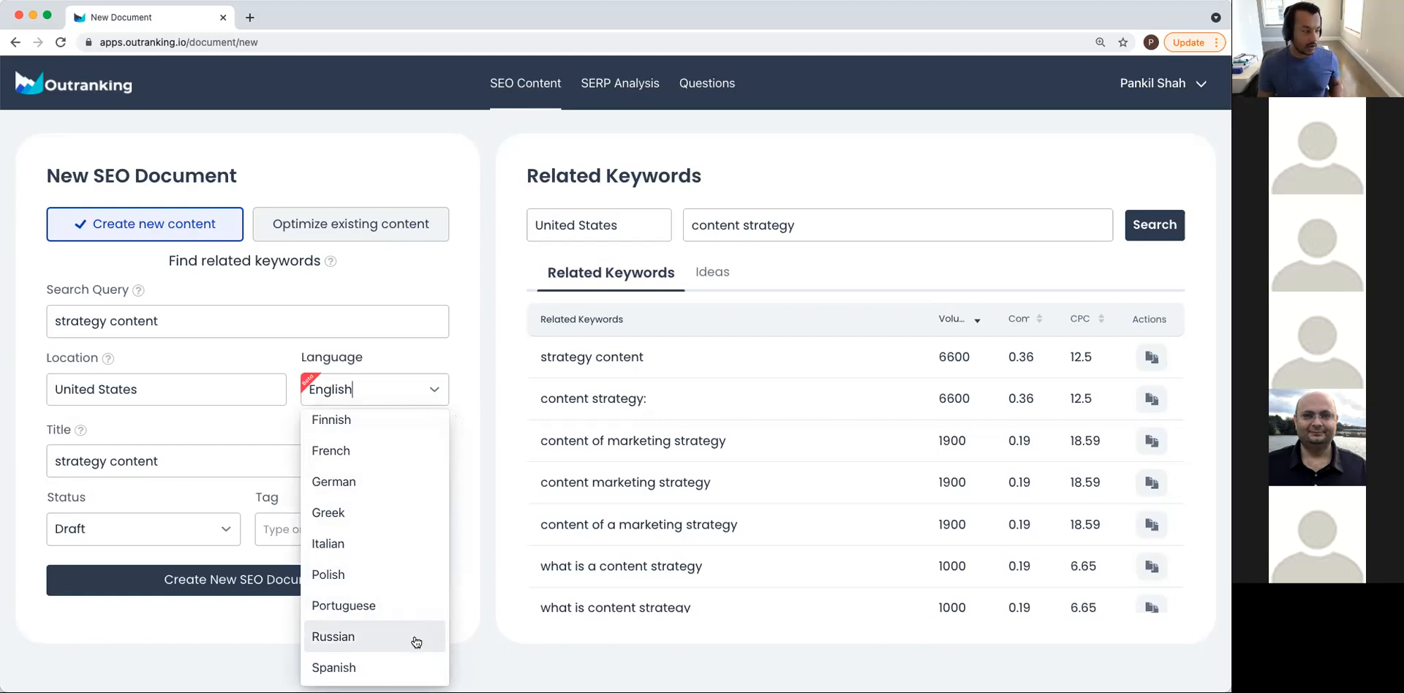
{"action": "left_click", "coordinate": [480, 454]}
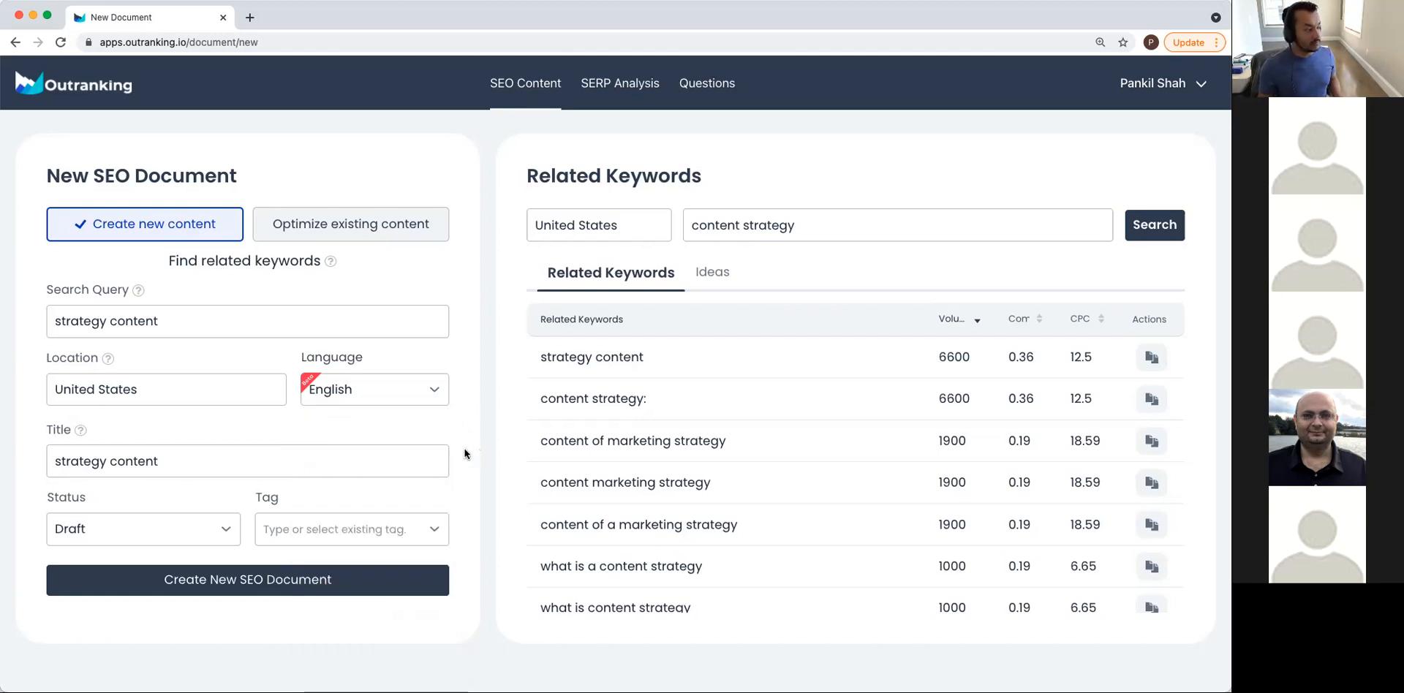
Check the status and tag choices, and create the new SEO document as a Draft without a tag.
{"action": "left_click", "coordinate": [222, 539]}
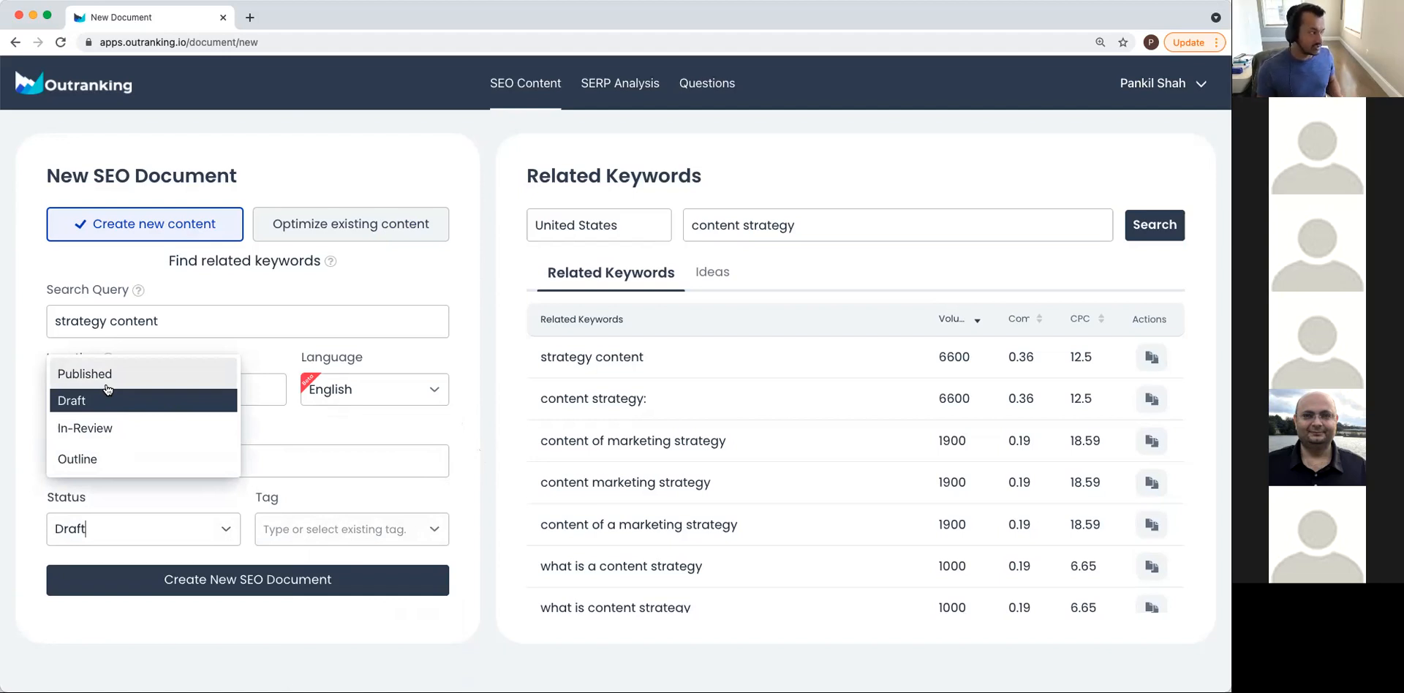
{"action": "left_click", "coordinate": [348, 524]}
{"action": "left_click", "coordinate": [347, 526]}
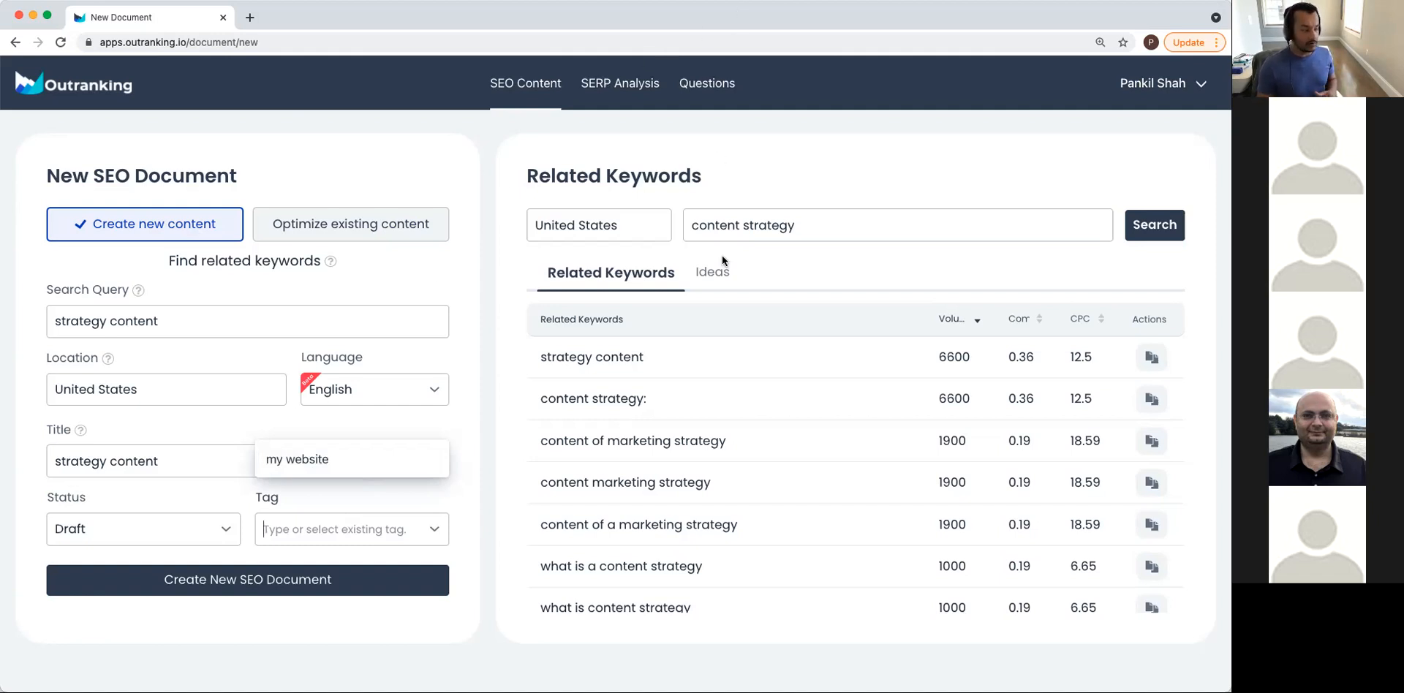
{"action": "left_click", "coordinate": [285, 619]}
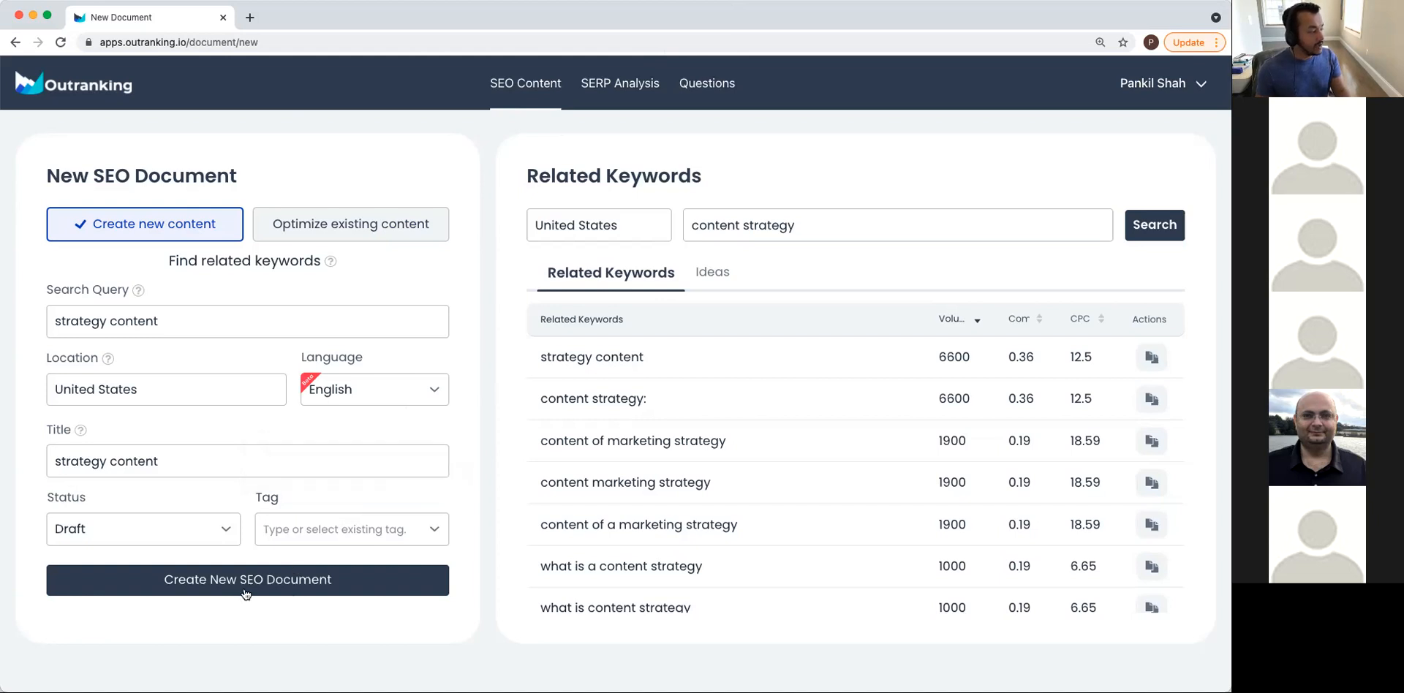
{"action": "left_click", "coordinate": [231, 587]}
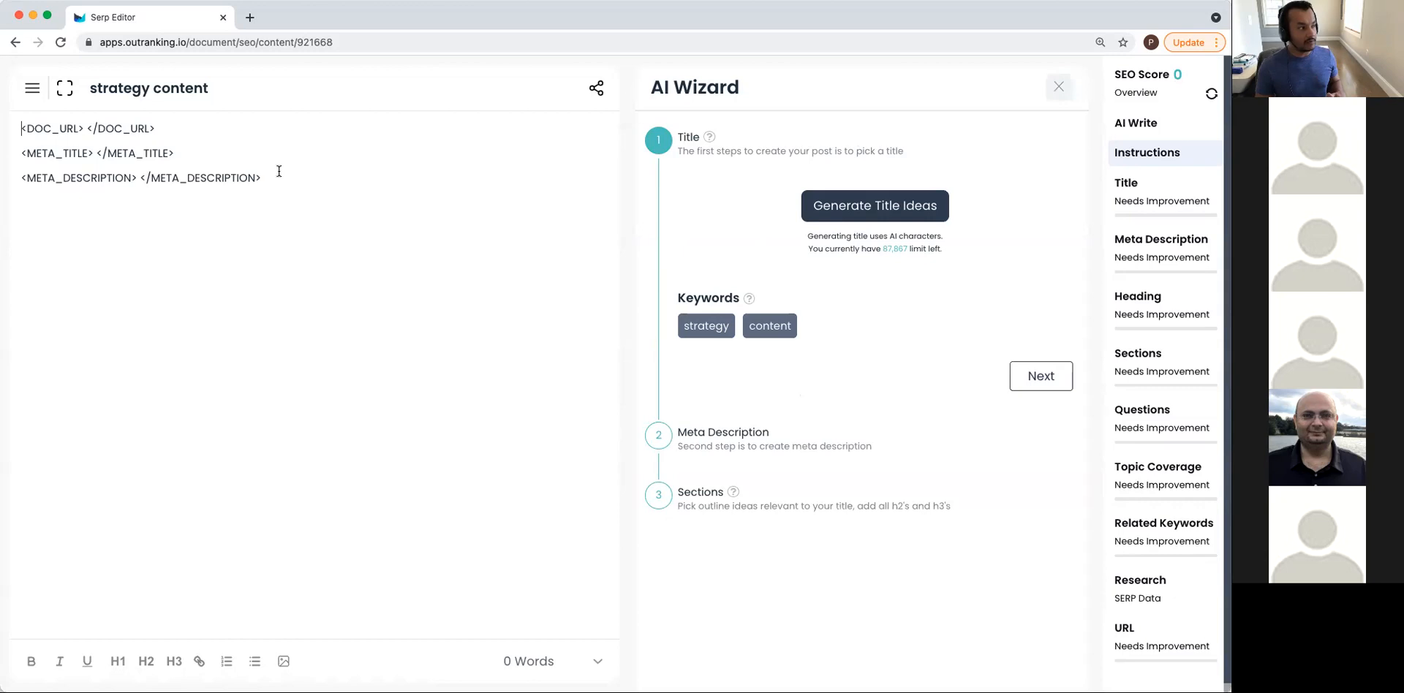
Inspect the document URL tags and the editor's Import from URL option, and leave without importing anything.
{"action": "left_click_drag", "start_coordinate": [21, 129], "coordinate": [155, 128]}
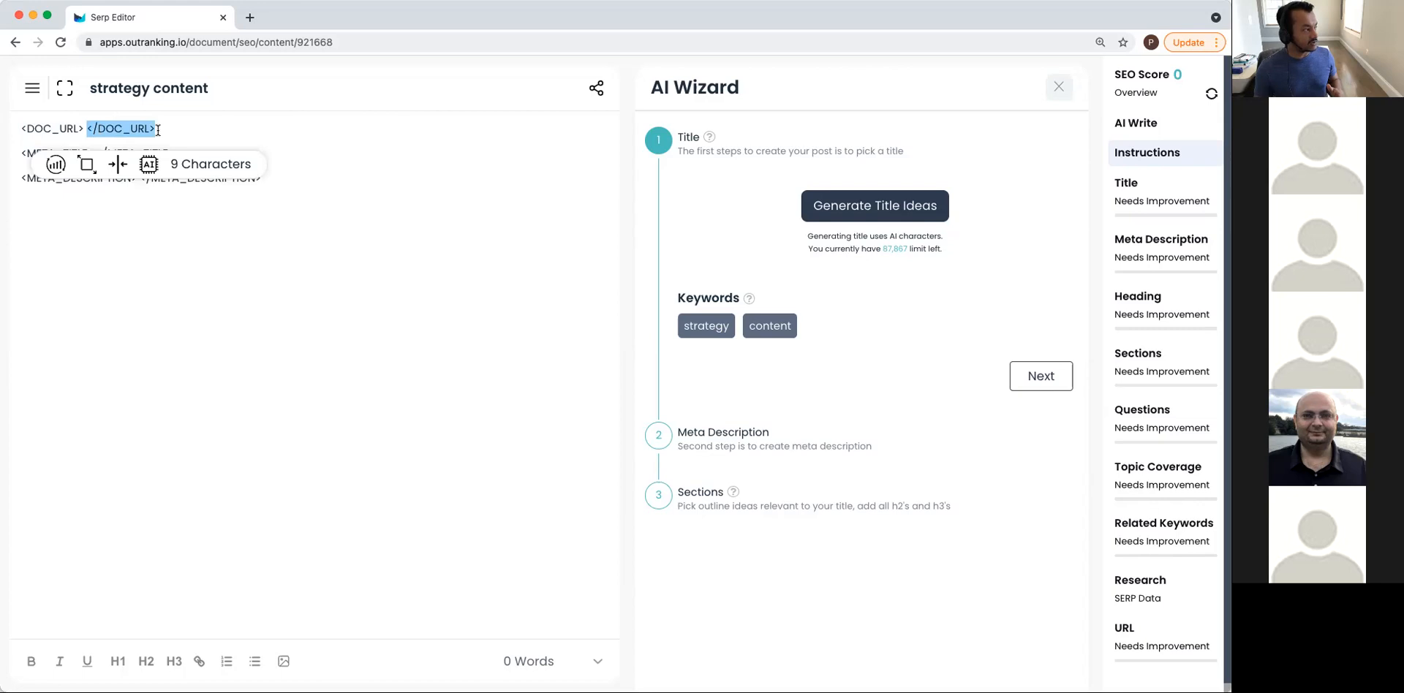
{"action": "left_click", "coordinate": [85, 128]}
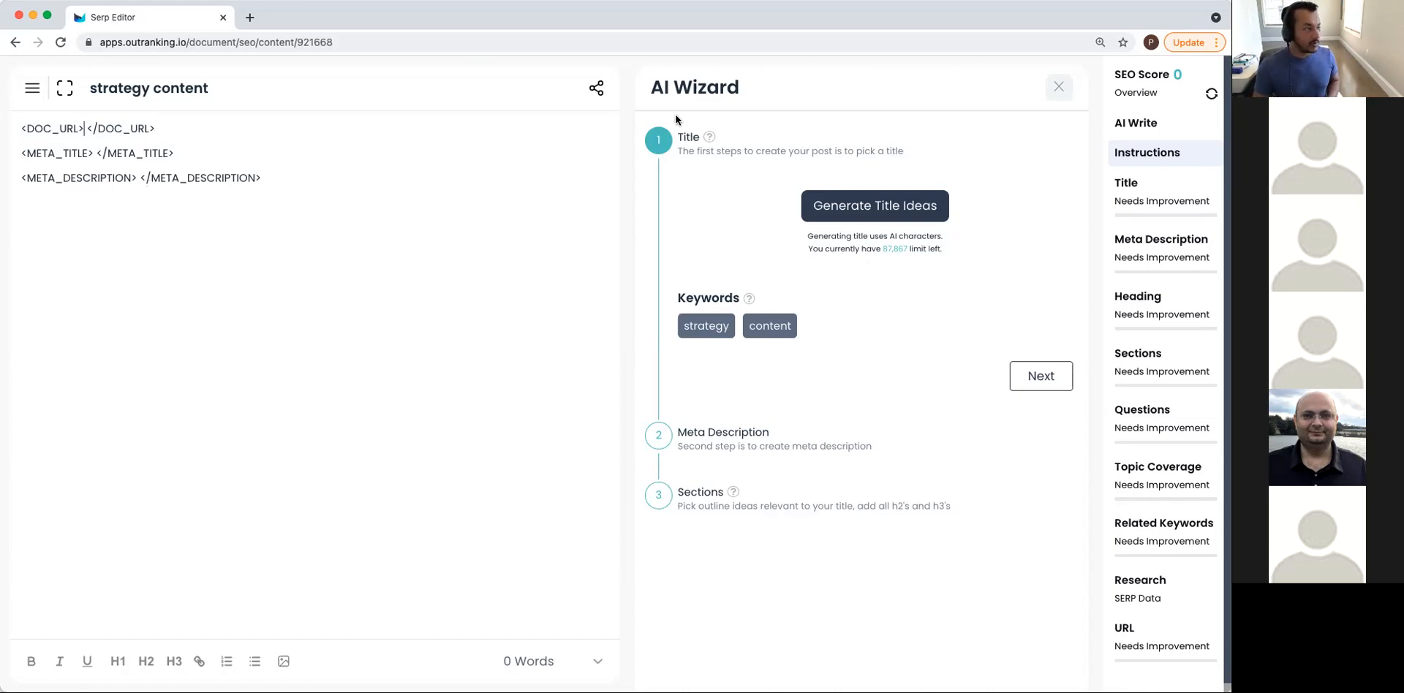
{"action": "left_click", "coordinate": [33, 89]}
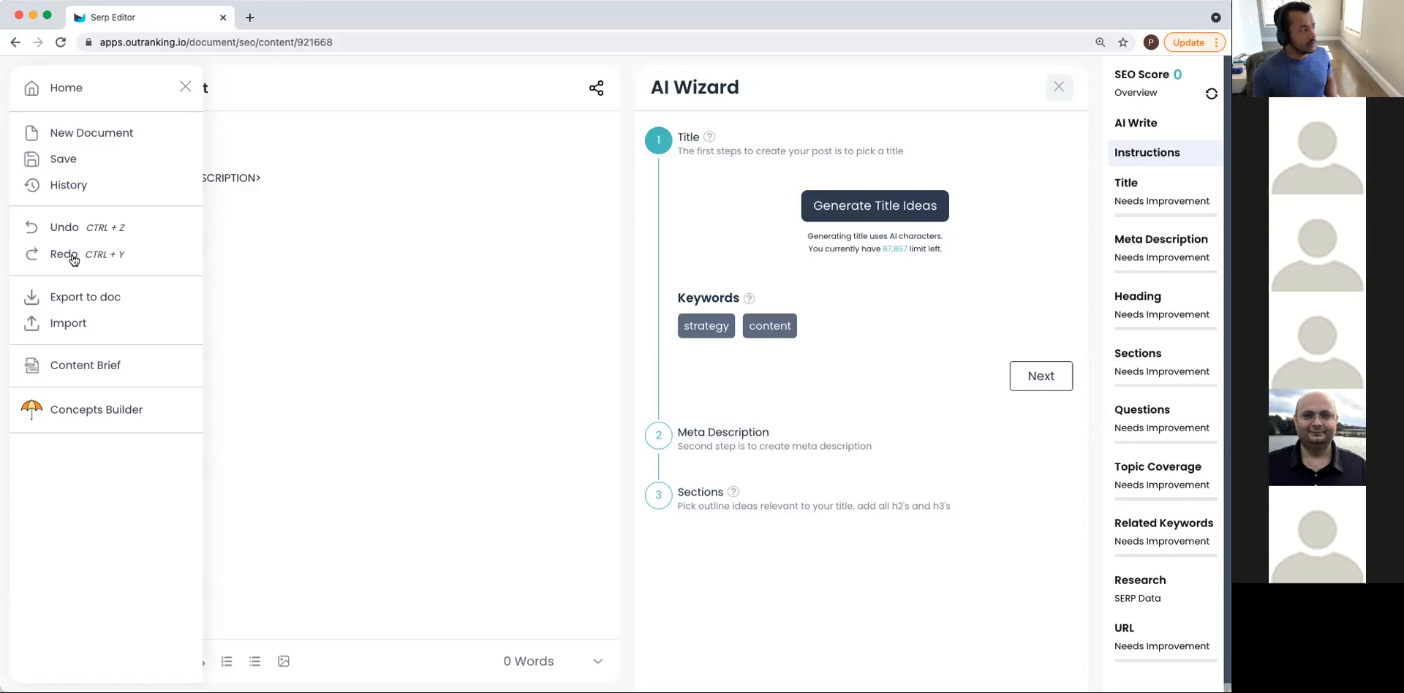
{"action": "left_click", "coordinate": [68, 324]}
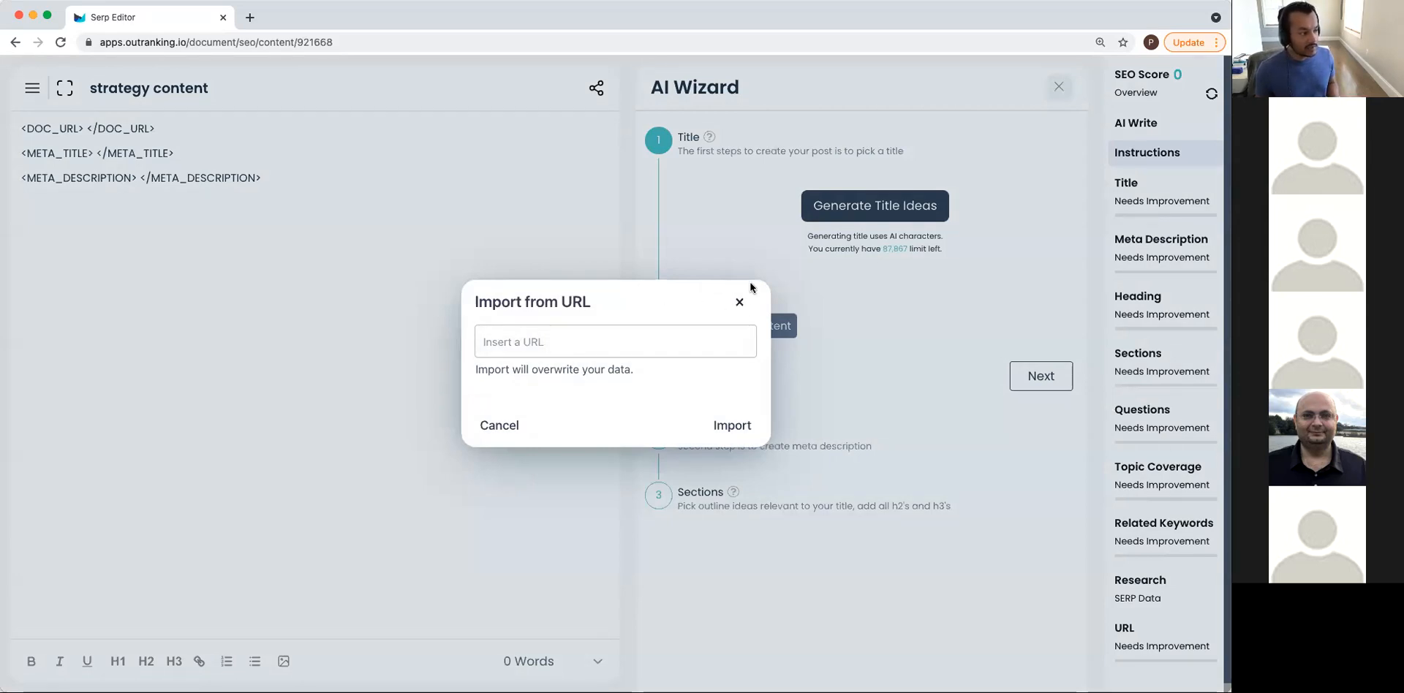
{"action": "left_click", "coordinate": [739, 302]}
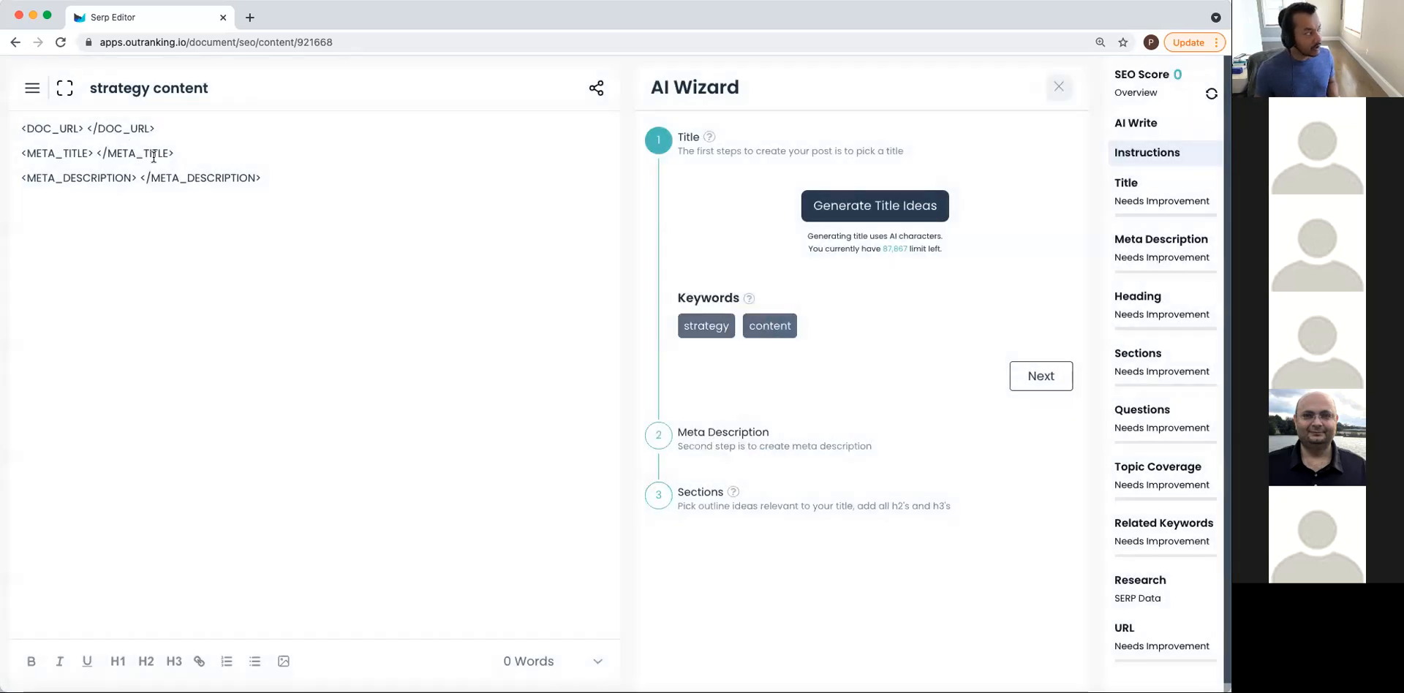
Open the Content Brief, review its configurable parts, and insert the brief into the scratchpad with all parts enabled.
{"action": "left_click", "coordinate": [32, 88]}
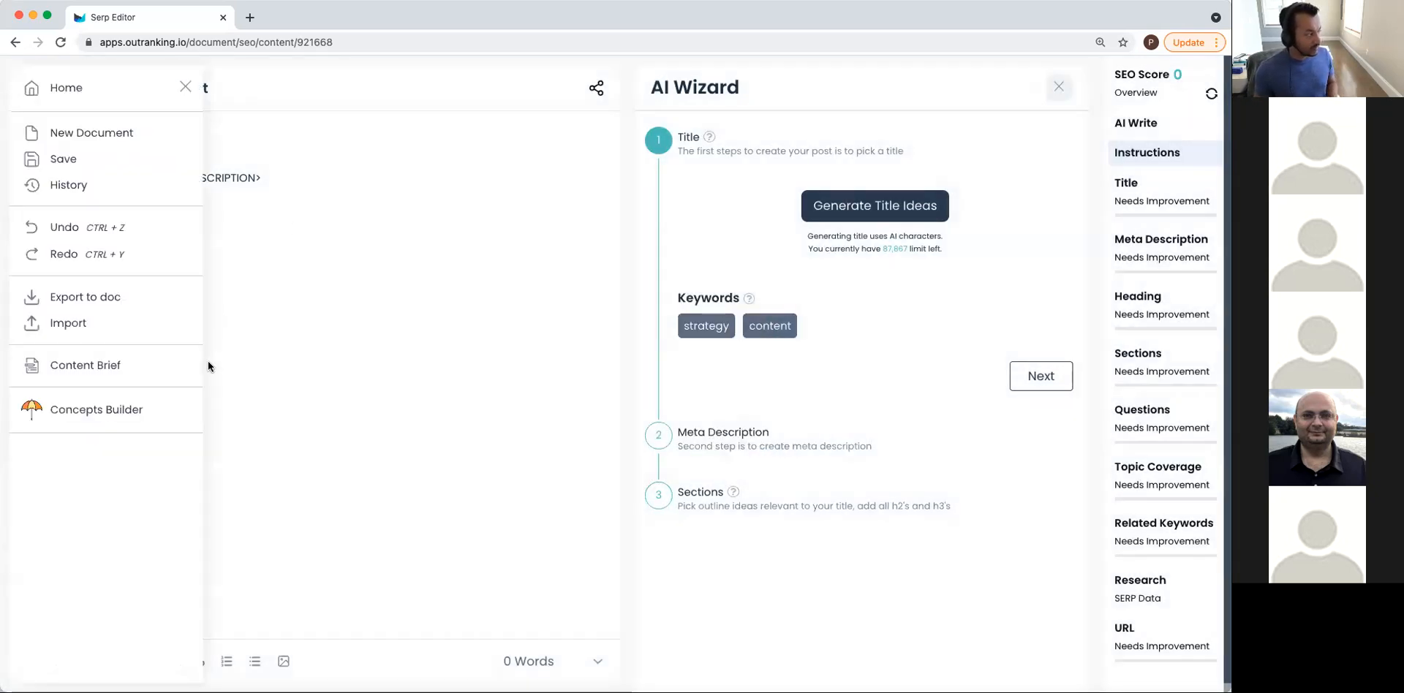
{"action": "left_click", "coordinate": [72, 369]}
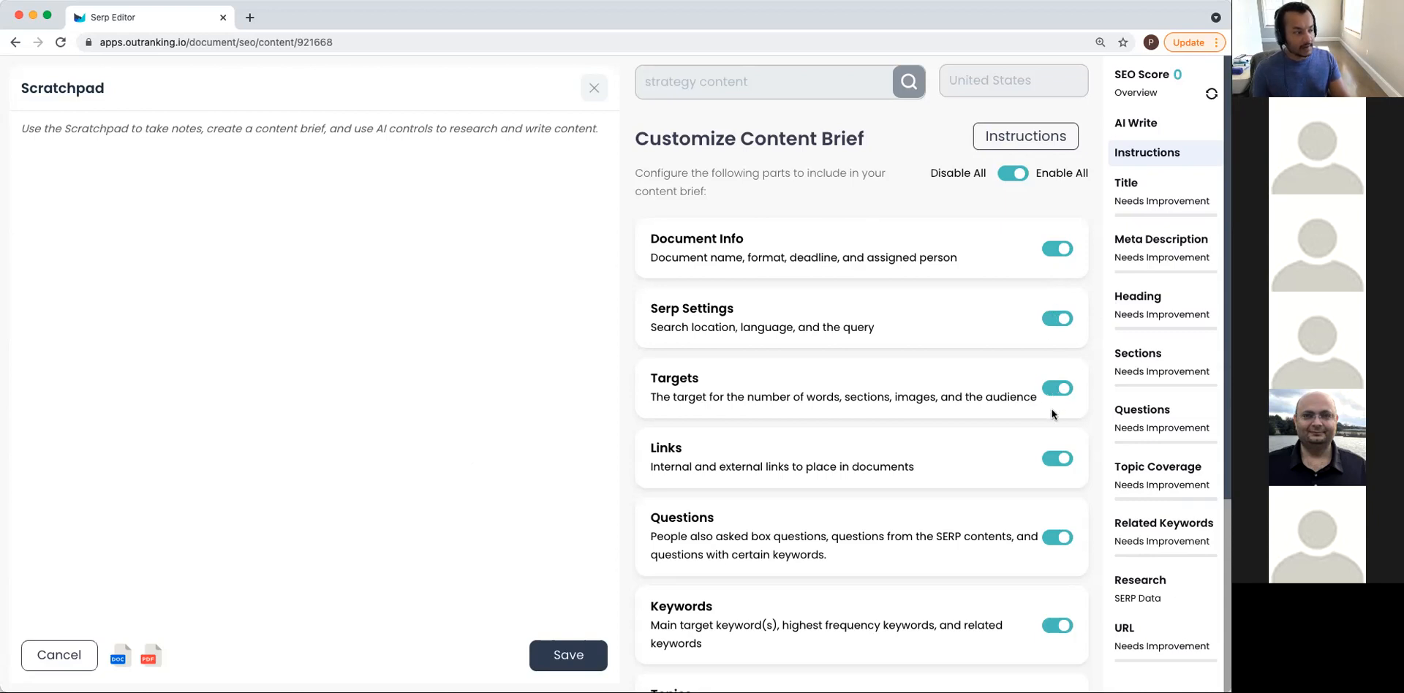
{"action": "scroll", "coordinate": [1048, 442], "scroll_direction": "down", "scroll_amount": 3}
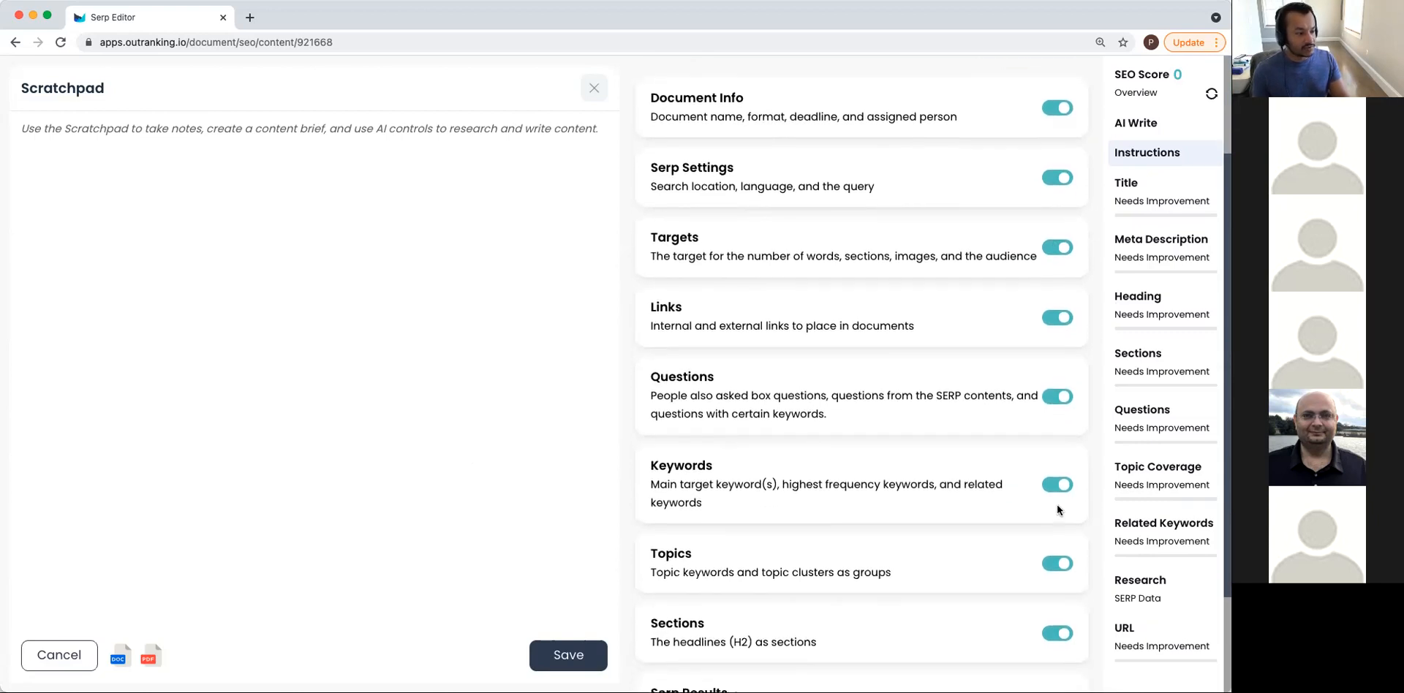
{"action": "scroll", "coordinate": [1055, 490], "scroll_direction": "down", "scroll_amount": 3}
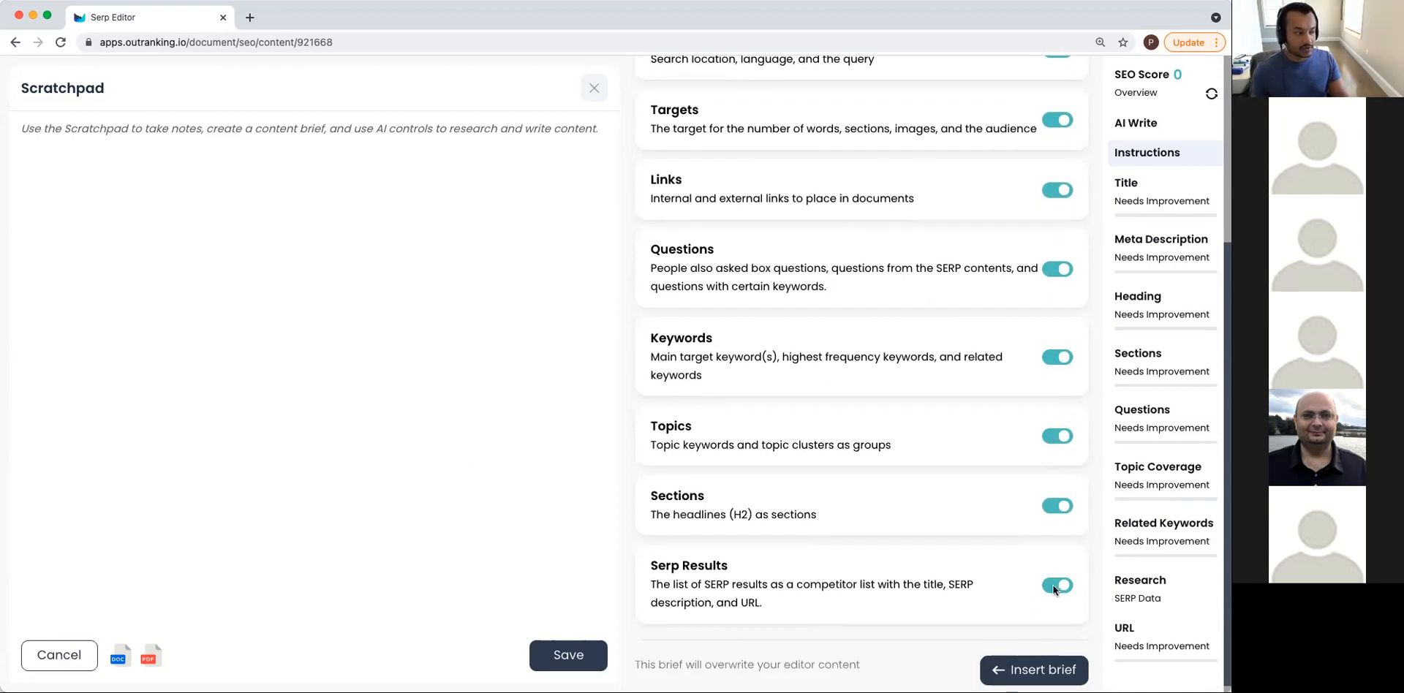
{"action": "scroll", "coordinate": [1009, 554], "scroll_direction": "up", "scroll_amount": 5}
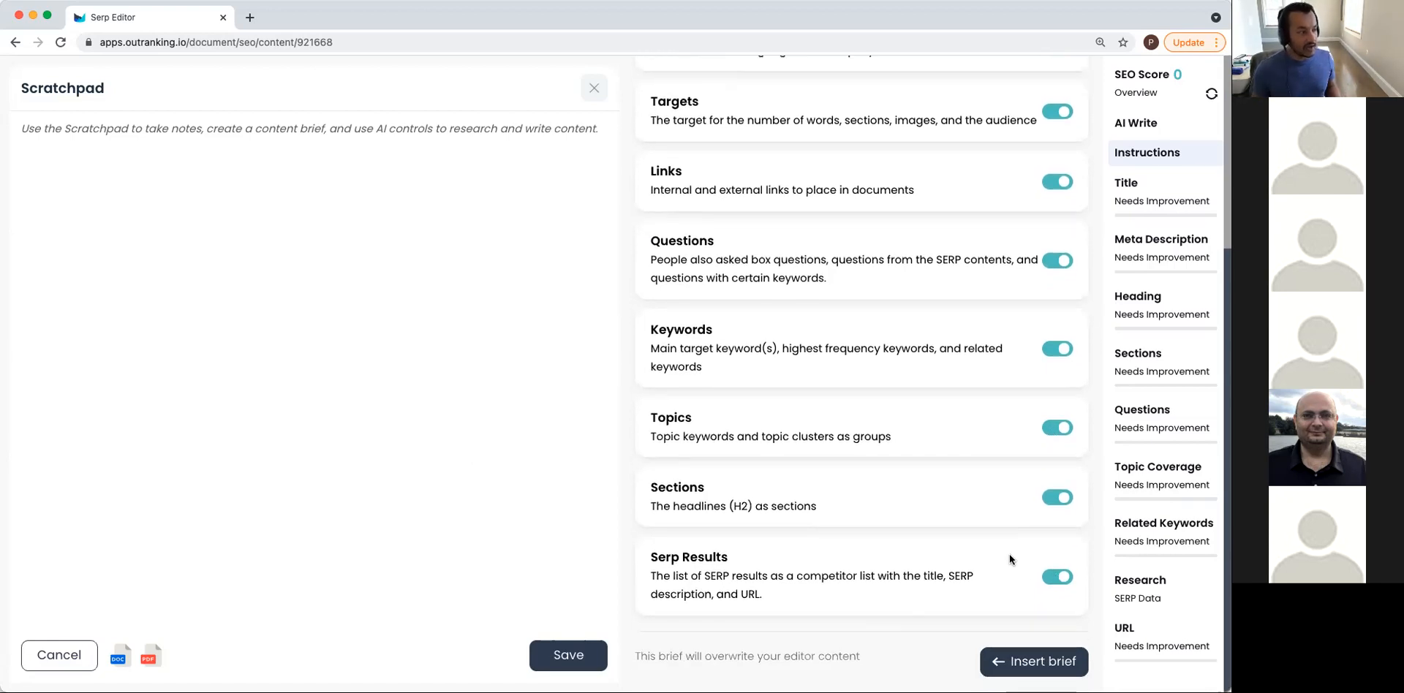
{"action": "scroll", "coordinate": [1004, 531], "scroll_direction": "down", "scroll_amount": 5}
{"action": "left_click", "coordinate": [1019, 658]}
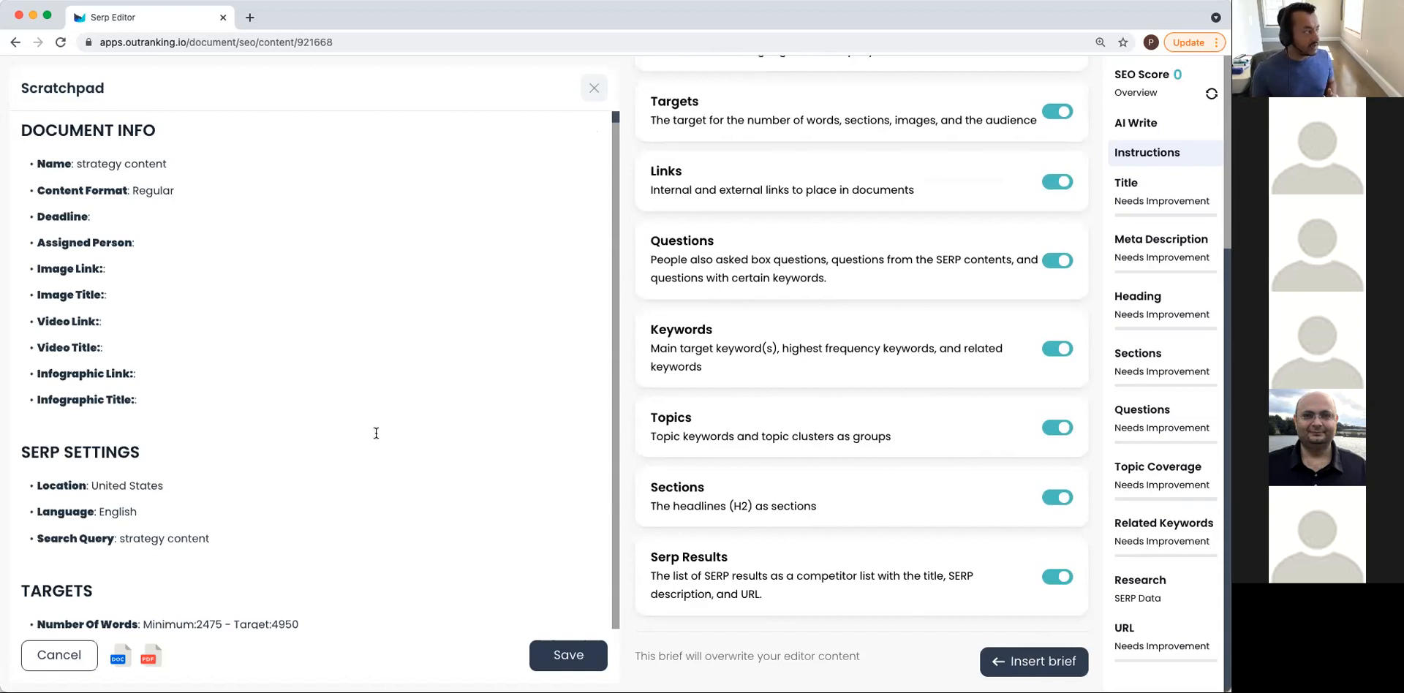
Read through the inserted brief, including its links, questions and topic keywords.
{"action": "scroll", "coordinate": [377, 428], "scroll_direction": "down", "scroll_amount": 10}
{"action": "scroll", "coordinate": [376, 433], "scroll_direction": "down", "scroll_amount": 15}
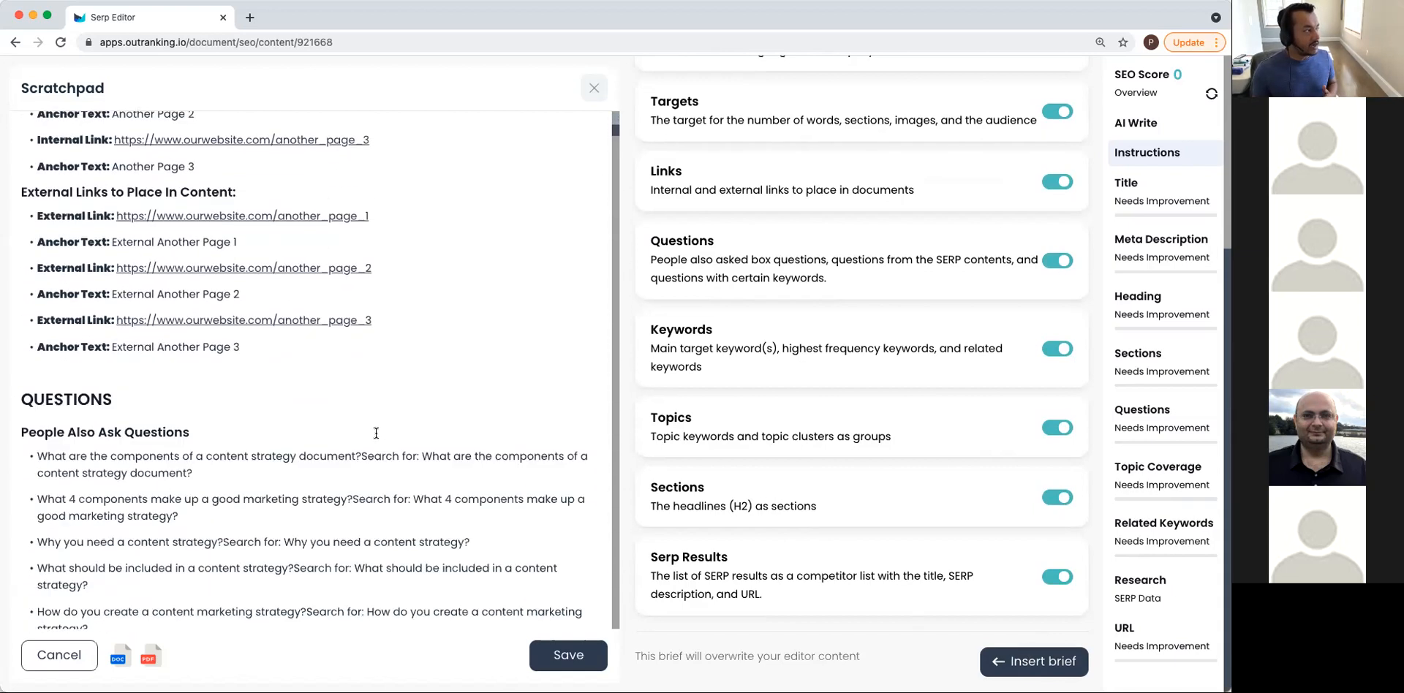
{"action": "scroll", "coordinate": [377, 432], "scroll_direction": "down", "scroll_amount": 15}
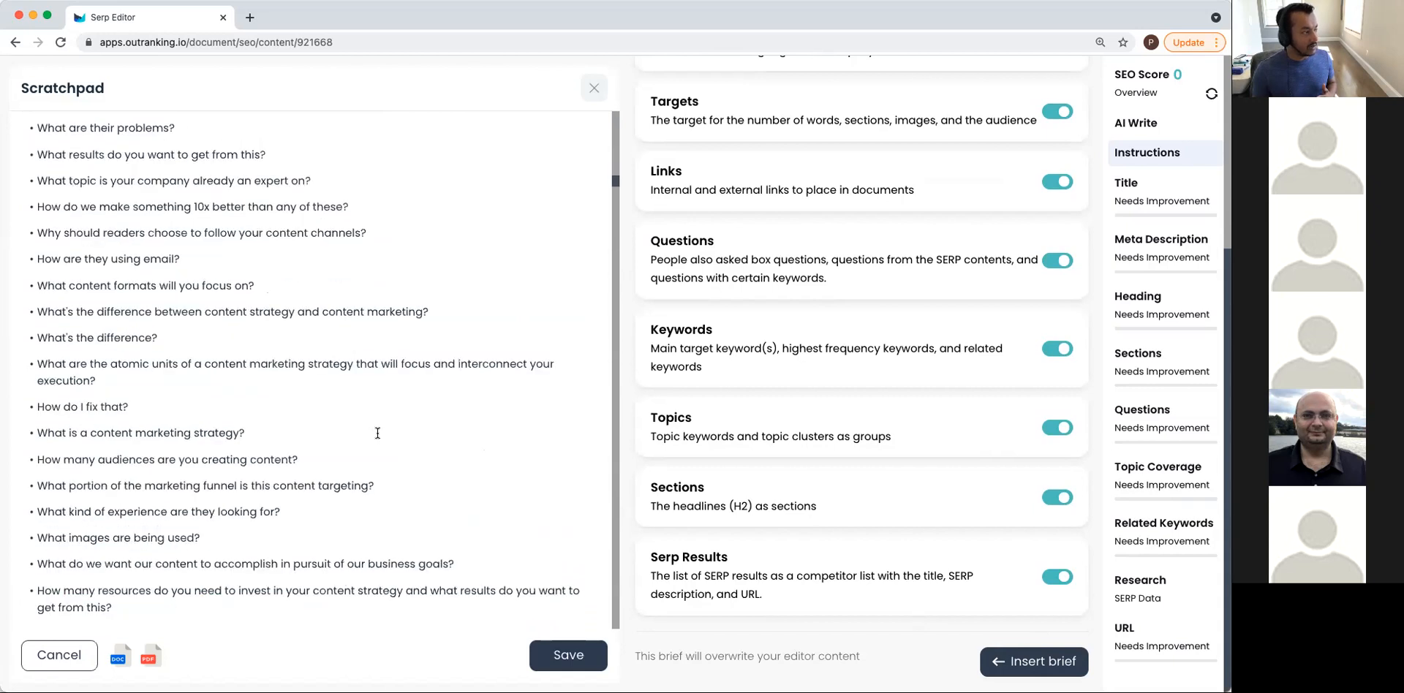
{"action": "scroll", "coordinate": [377, 433], "scroll_direction": "down", "scroll_amount": 15}
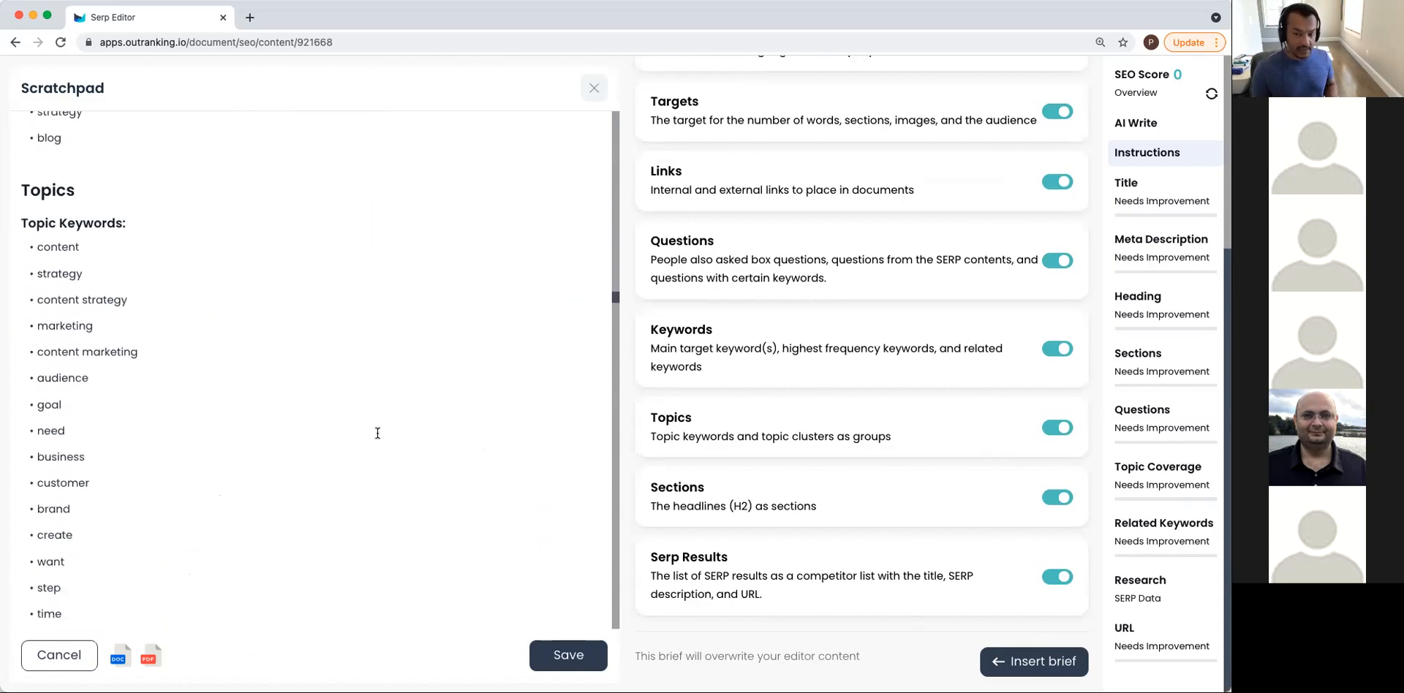
{"action": "scroll", "coordinate": [377, 432], "scroll_direction": "down", "scroll_amount": 15}
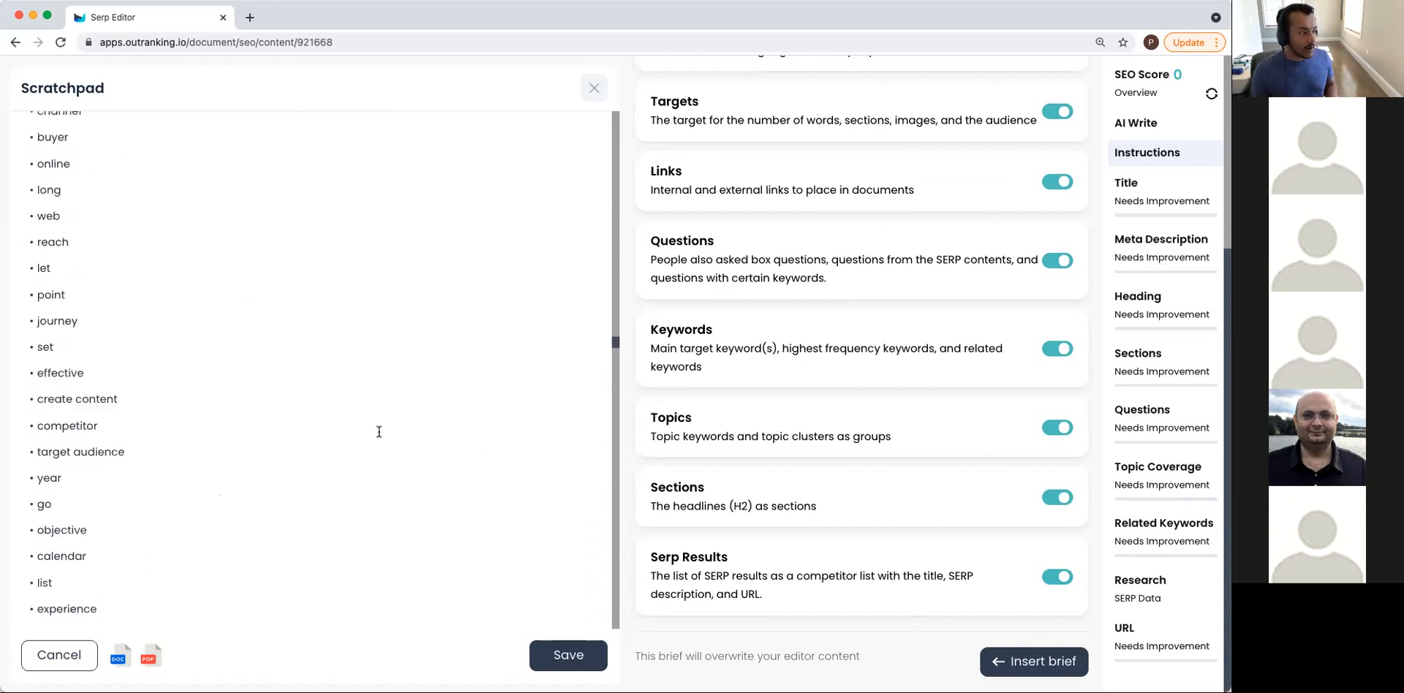
{"action": "scroll", "coordinate": [379, 431], "scroll_direction": "down", "scroll_amount": 10}
{"action": "scroll", "coordinate": [916, 332], "scroll_direction": "up", "scroll_amount": 5}
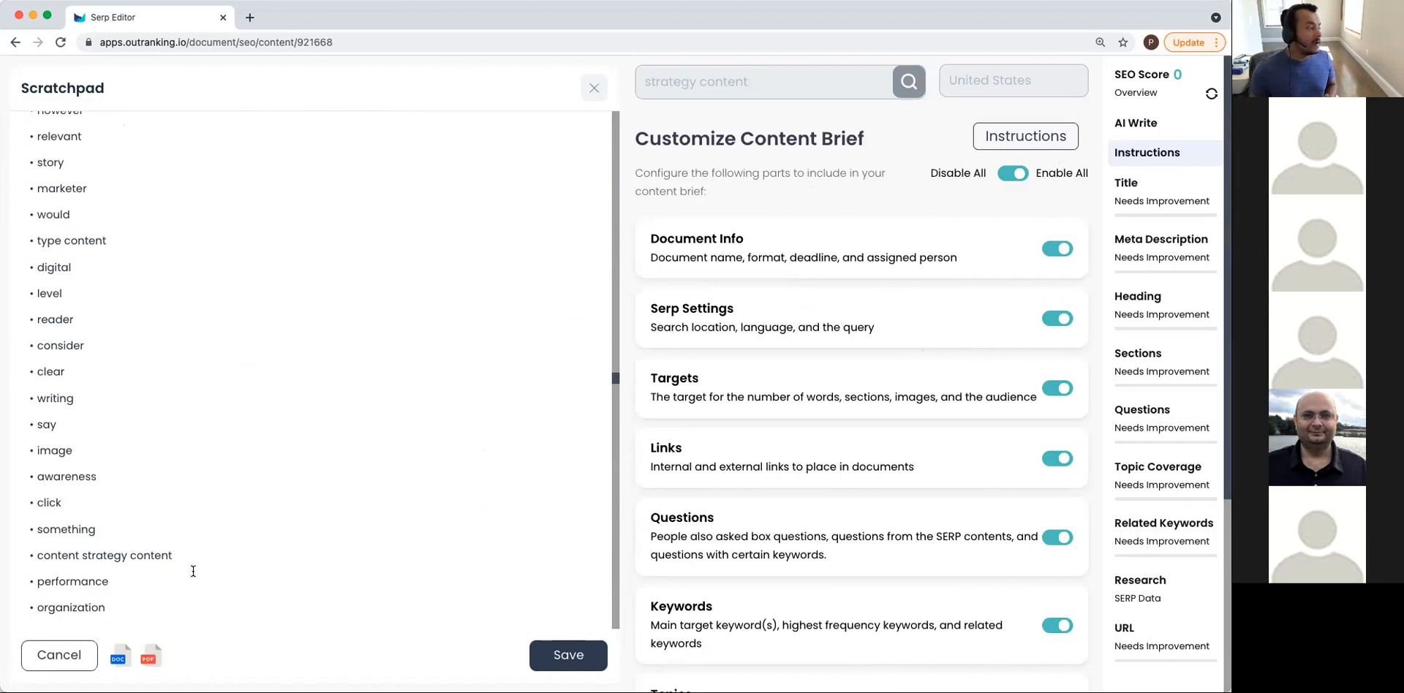
Replace the entire scratchpad brief with the line "Write me some ideas for places to visit in new york".
{"action": "key", "text": "super+a"}
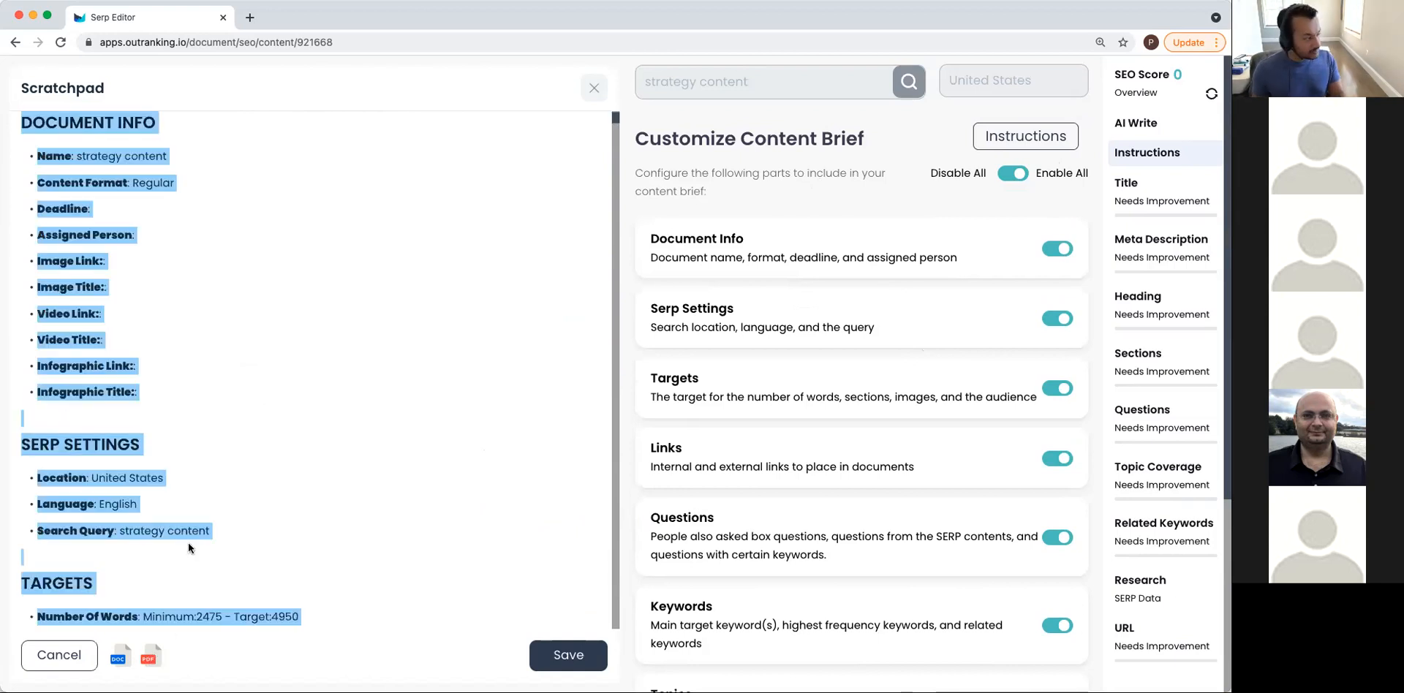
{"action": "key", "text": "BackSpace"}
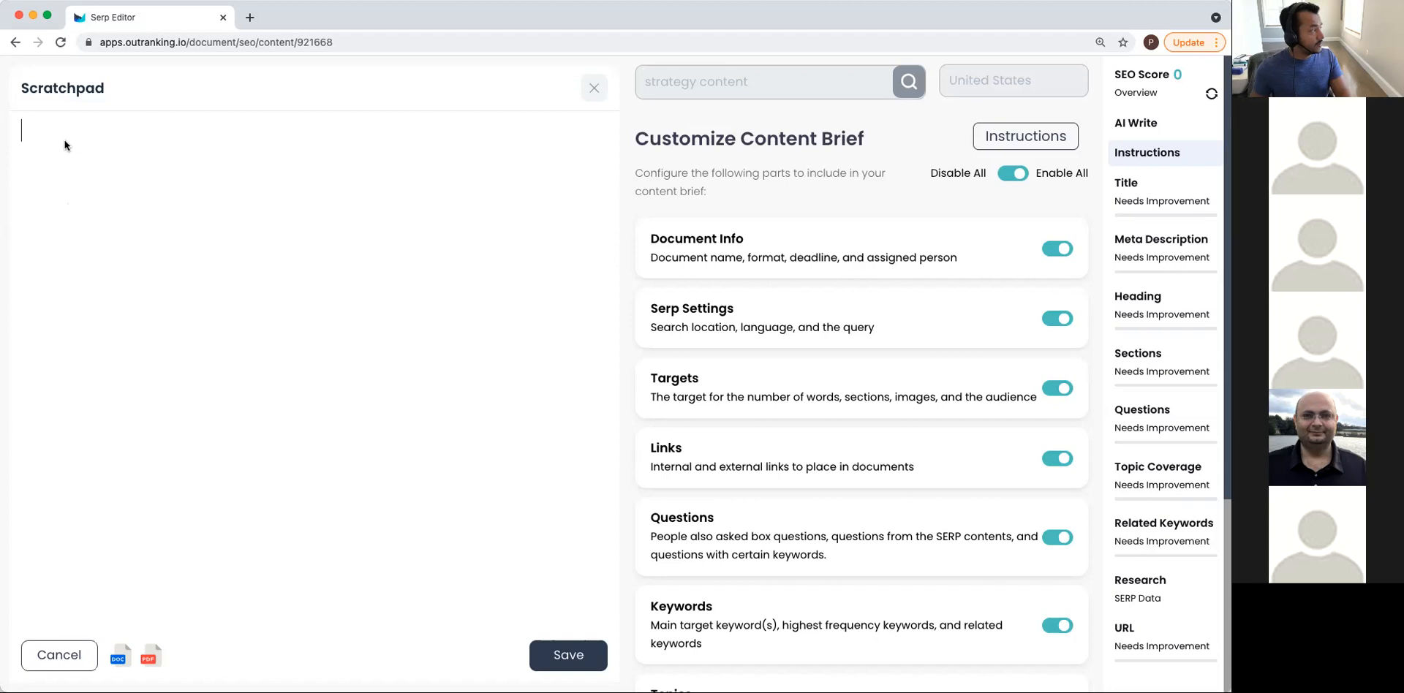
{"action": "type", "text": "Write me some ideas"}
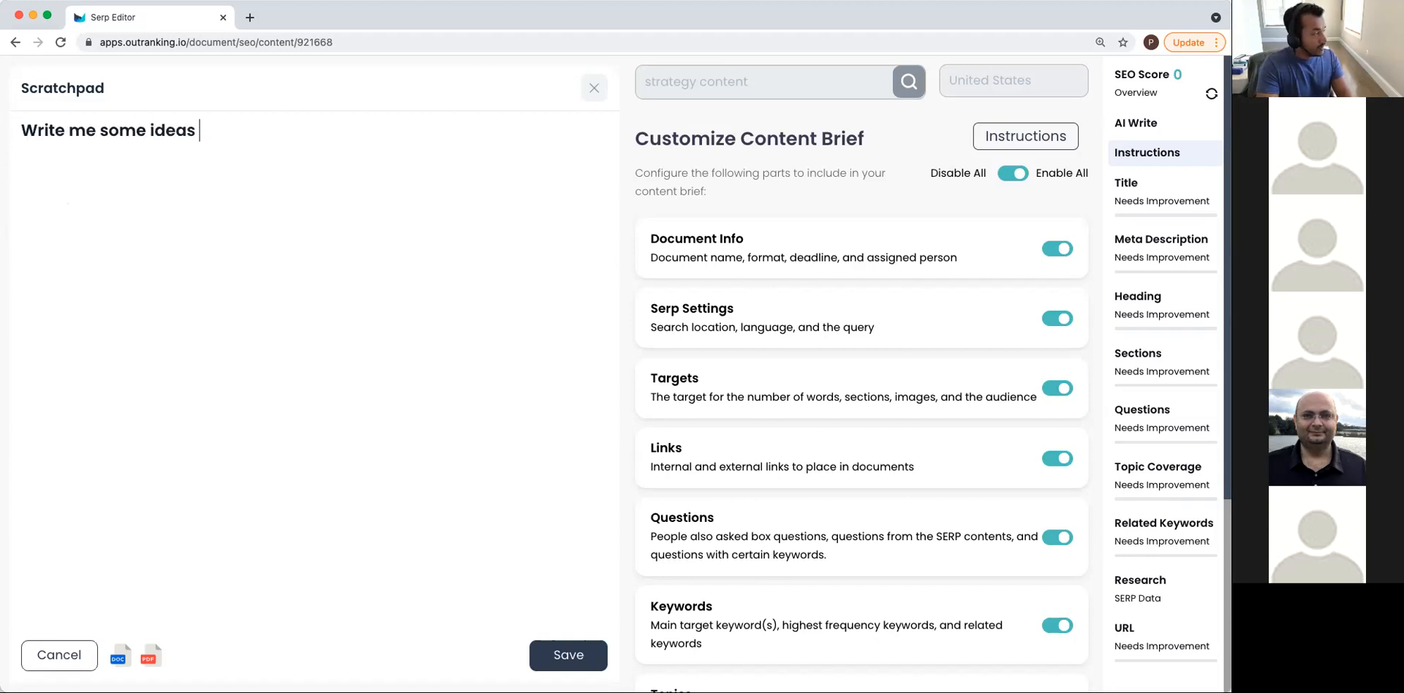
{"action": "type", "text": " for pl;ac"}
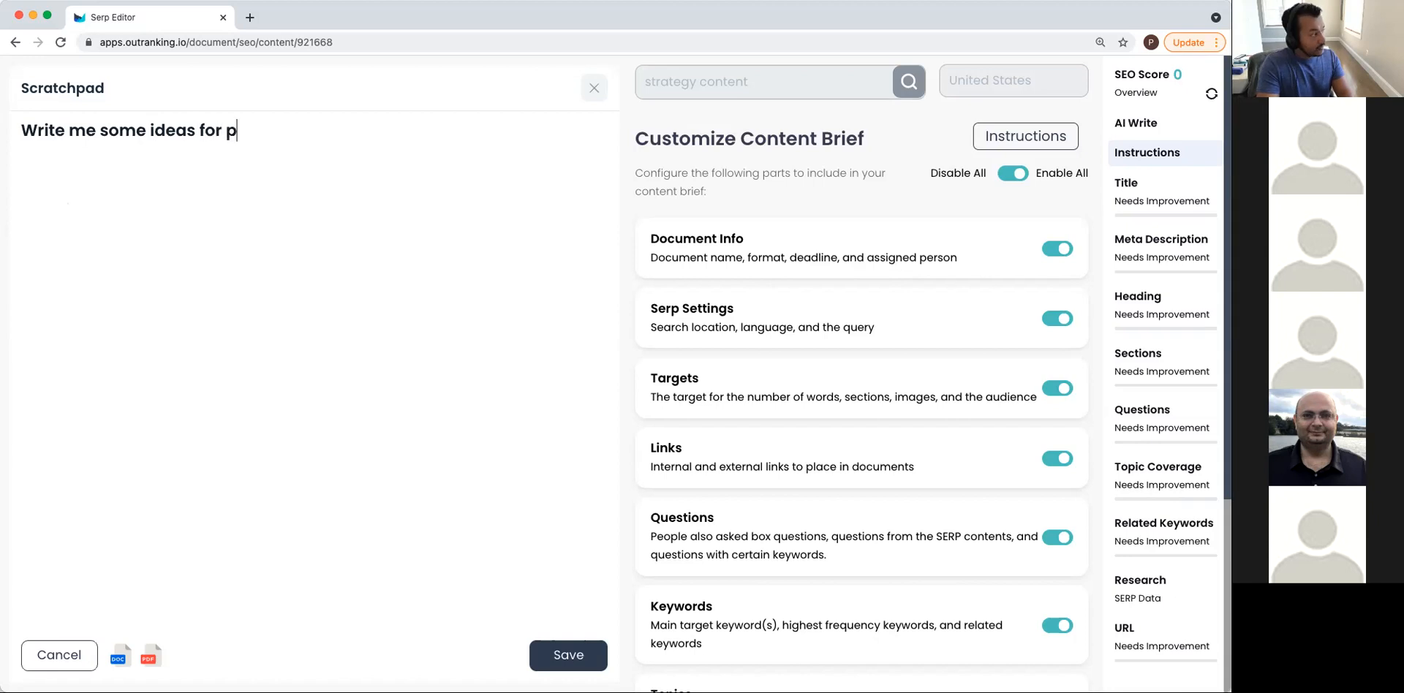
{"action": "key", "text": "BackSpace"}
{"action": "key", "text": "BackSpace"}
{"action": "key", "text": "BackSpace"}
{"action": "type", "text": "aces"}
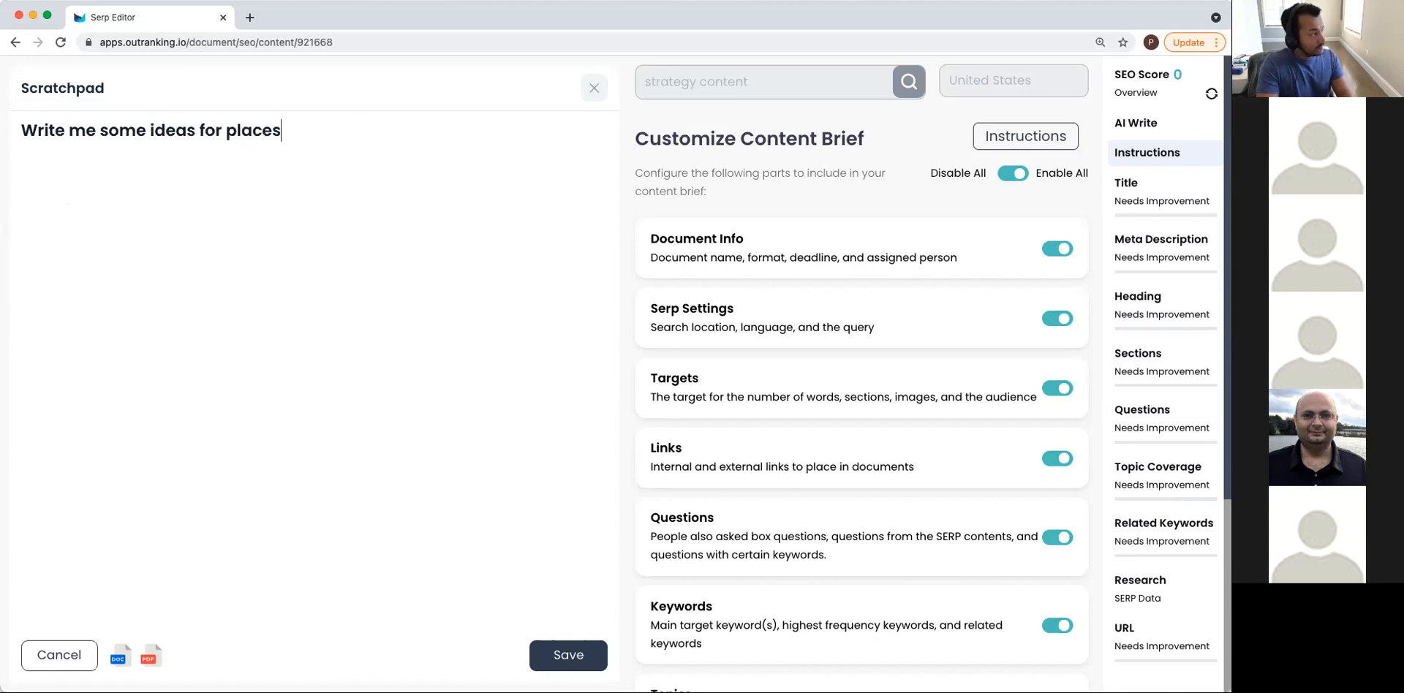
{"action": "type", "text": " to visit in "}
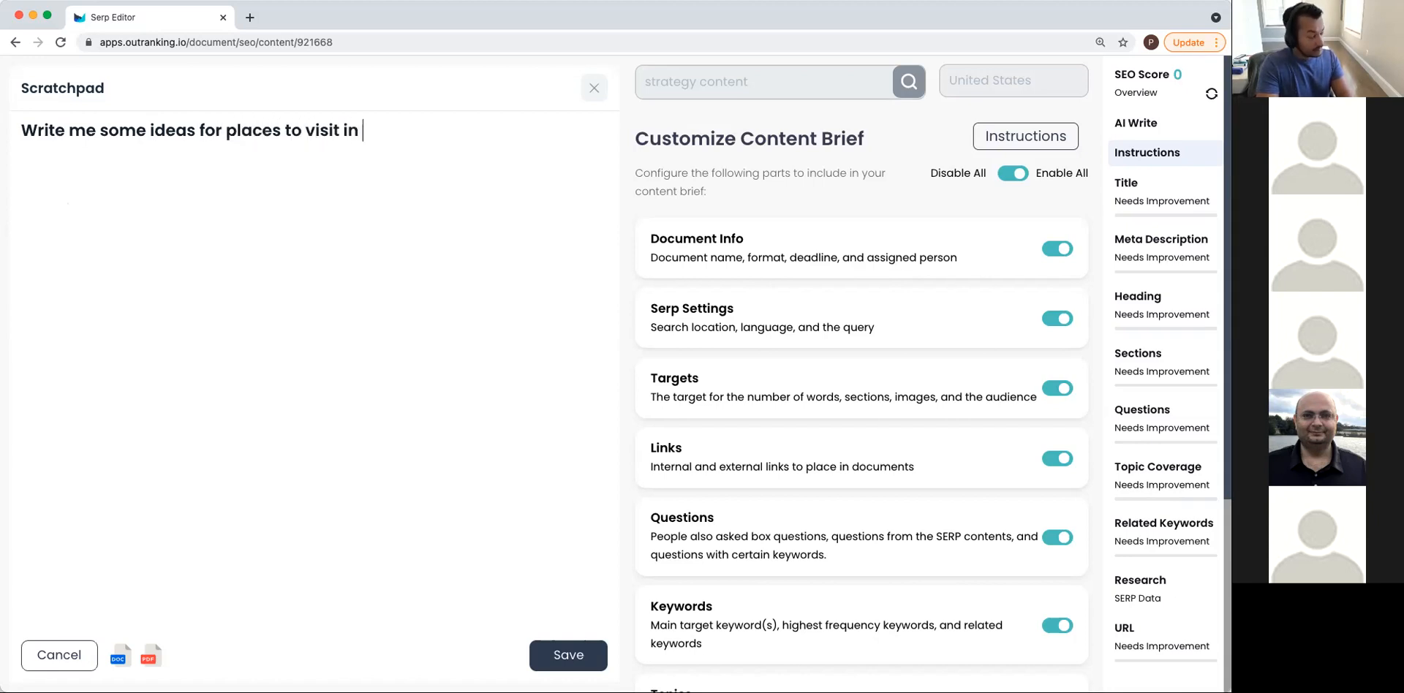
{"action": "type", "text": "new york"}
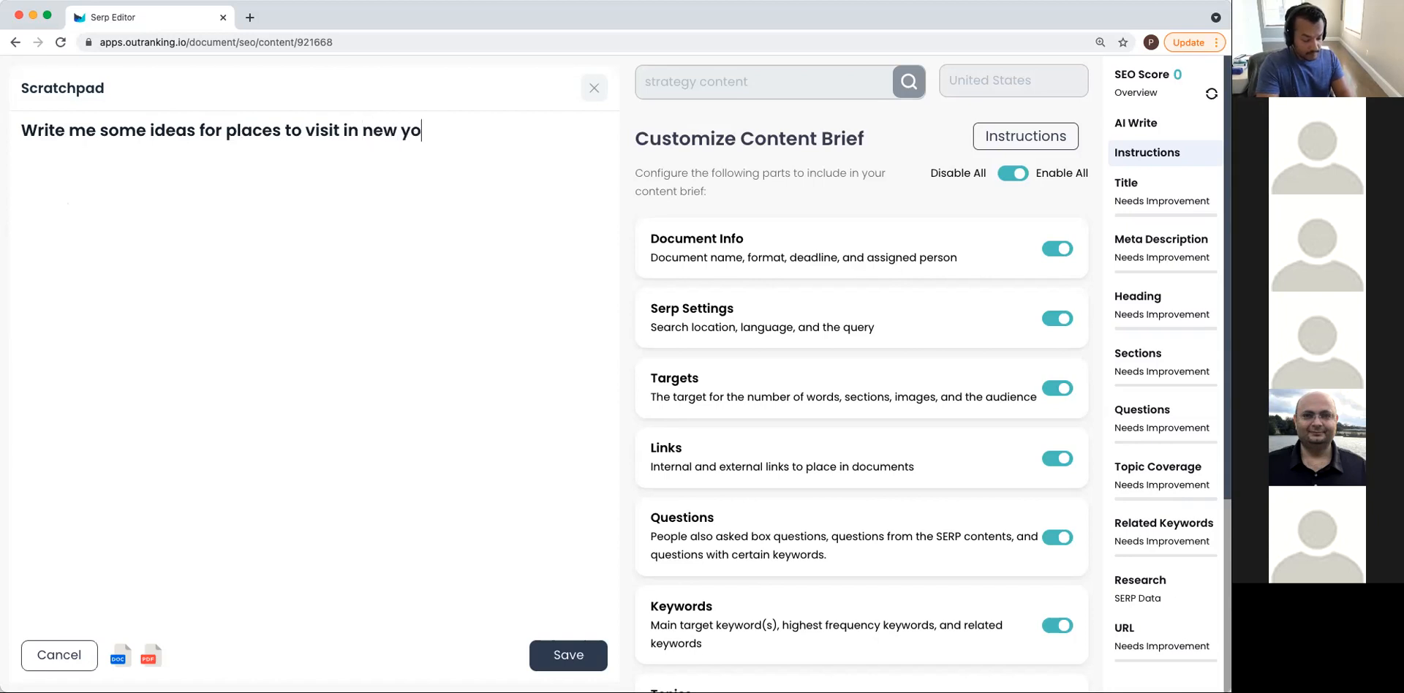
Run the AI command on the whole New York prompt line, select the generated text, and close the scratchpad without saving.
{"action": "left_click_drag", "start_coordinate": [460, 134], "coordinate": [21, 136]}
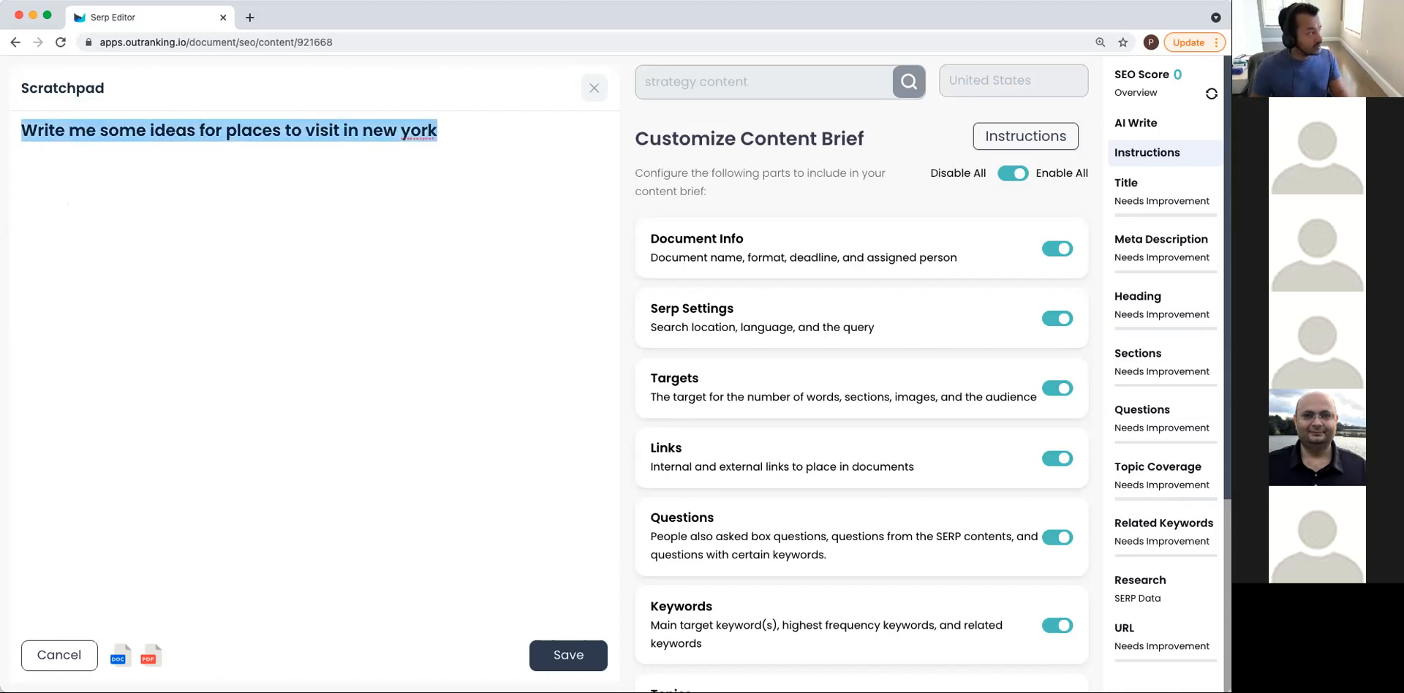
{"action": "left_click", "coordinate": [24, 130]}
{"action": "left_click_drag", "start_coordinate": [19, 131], "coordinate": [433, 130]}
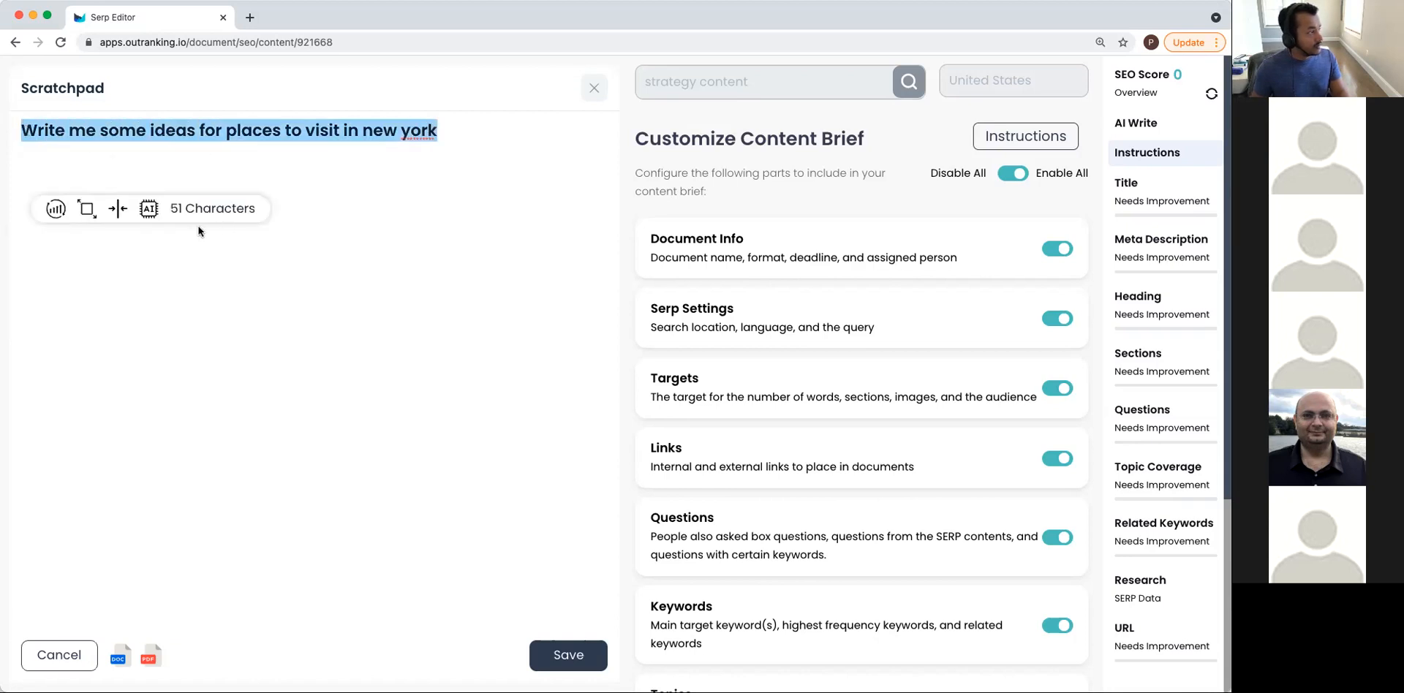
{"action": "left_click", "coordinate": [148, 210]}
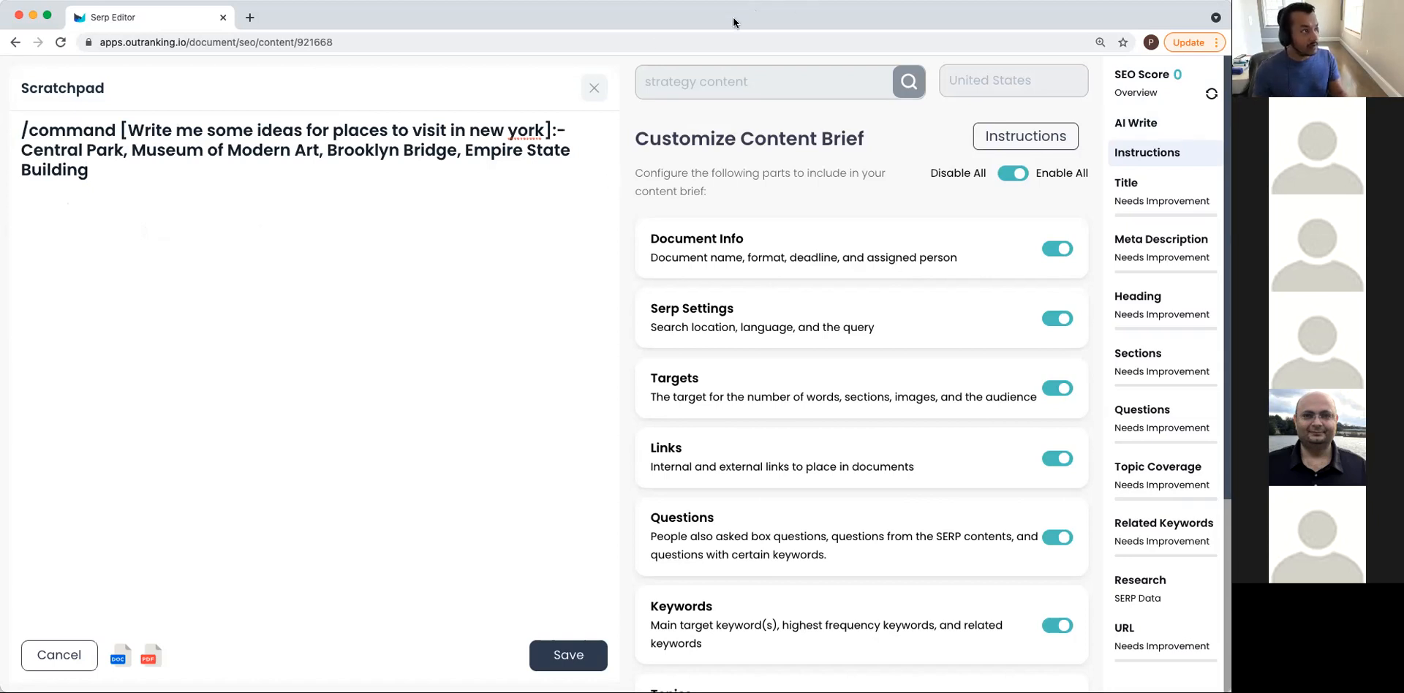
{"action": "left_click_drag", "start_coordinate": [99, 174], "coordinate": [7, 126]}
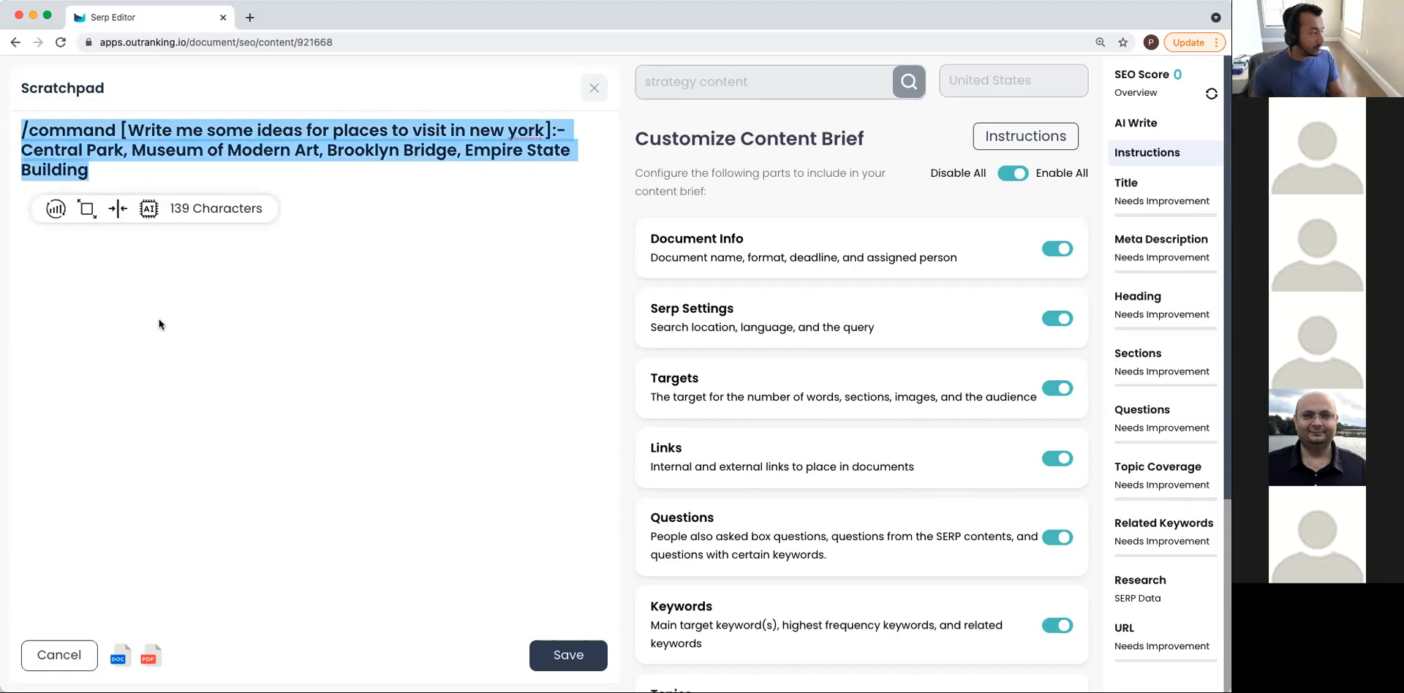
{"action": "left_click", "coordinate": [597, 95]}
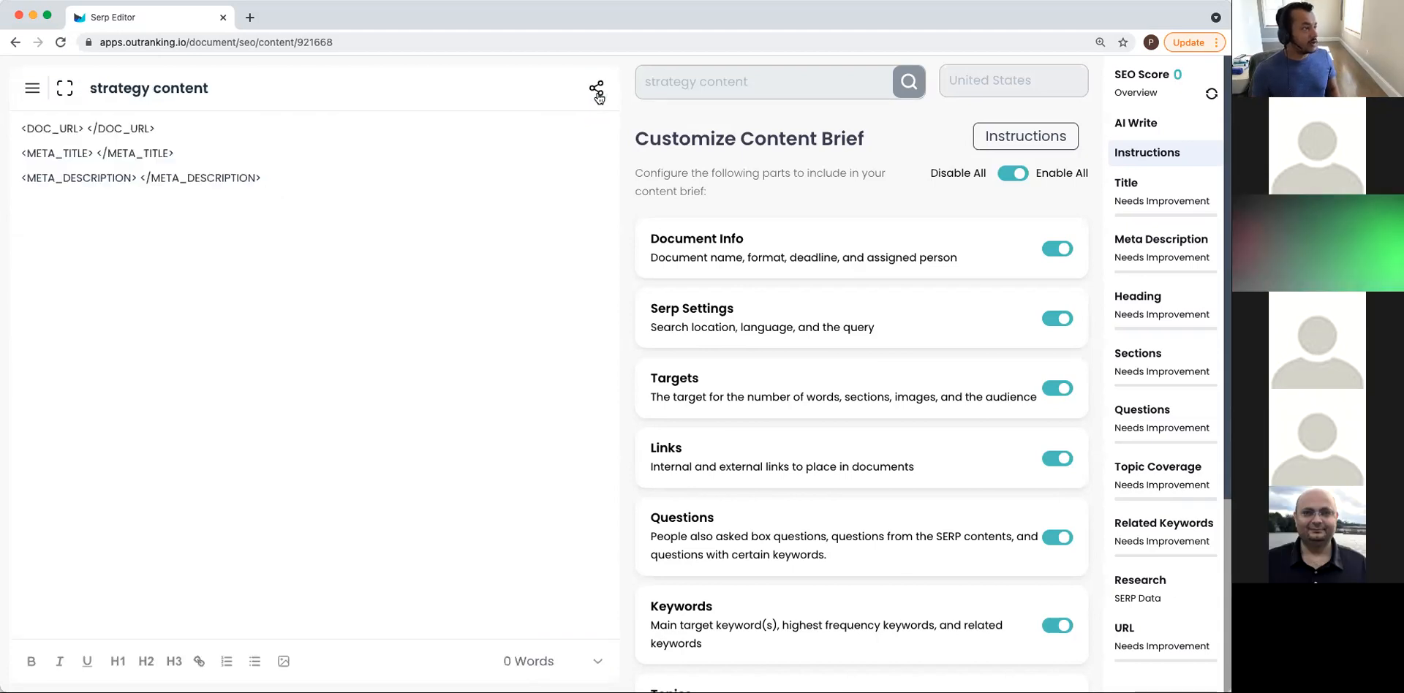
Look over the editor's main menu and the word, character and sentence count options.
{"action": "left_click", "coordinate": [32, 87]}
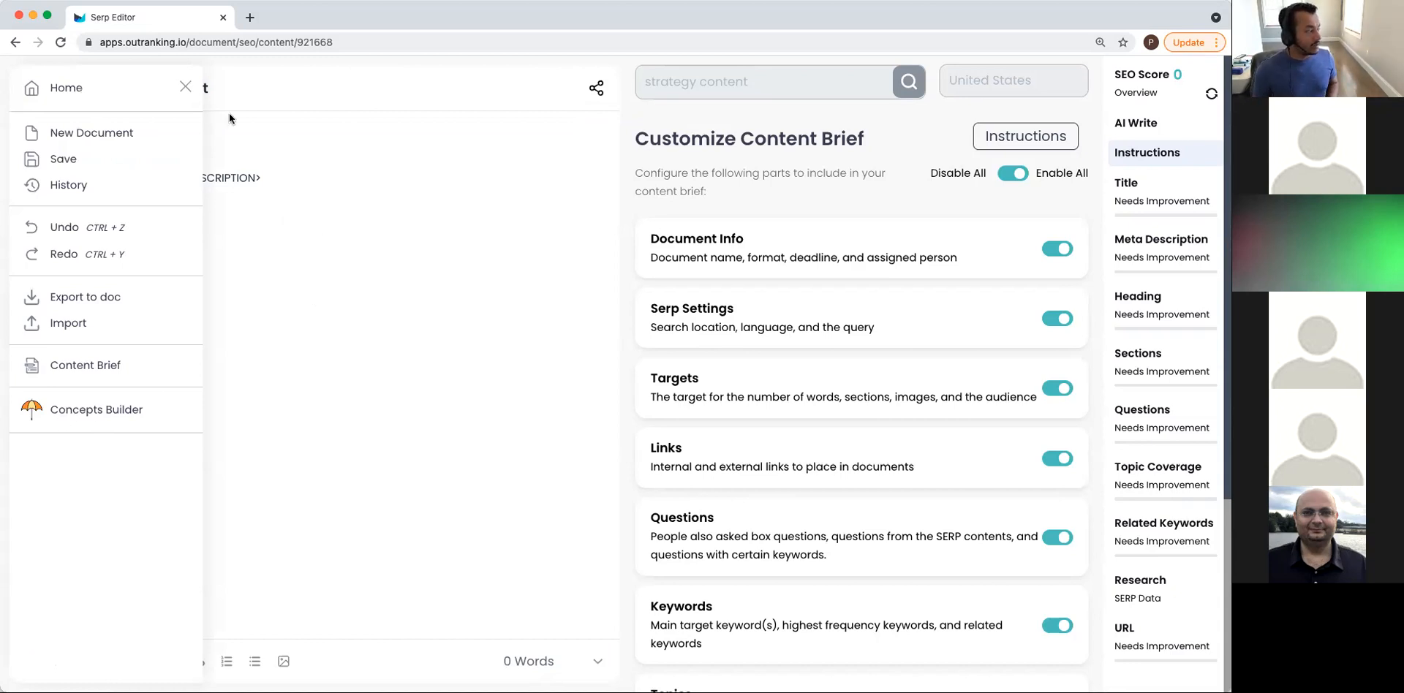
{"action": "left_click", "coordinate": [186, 88]}
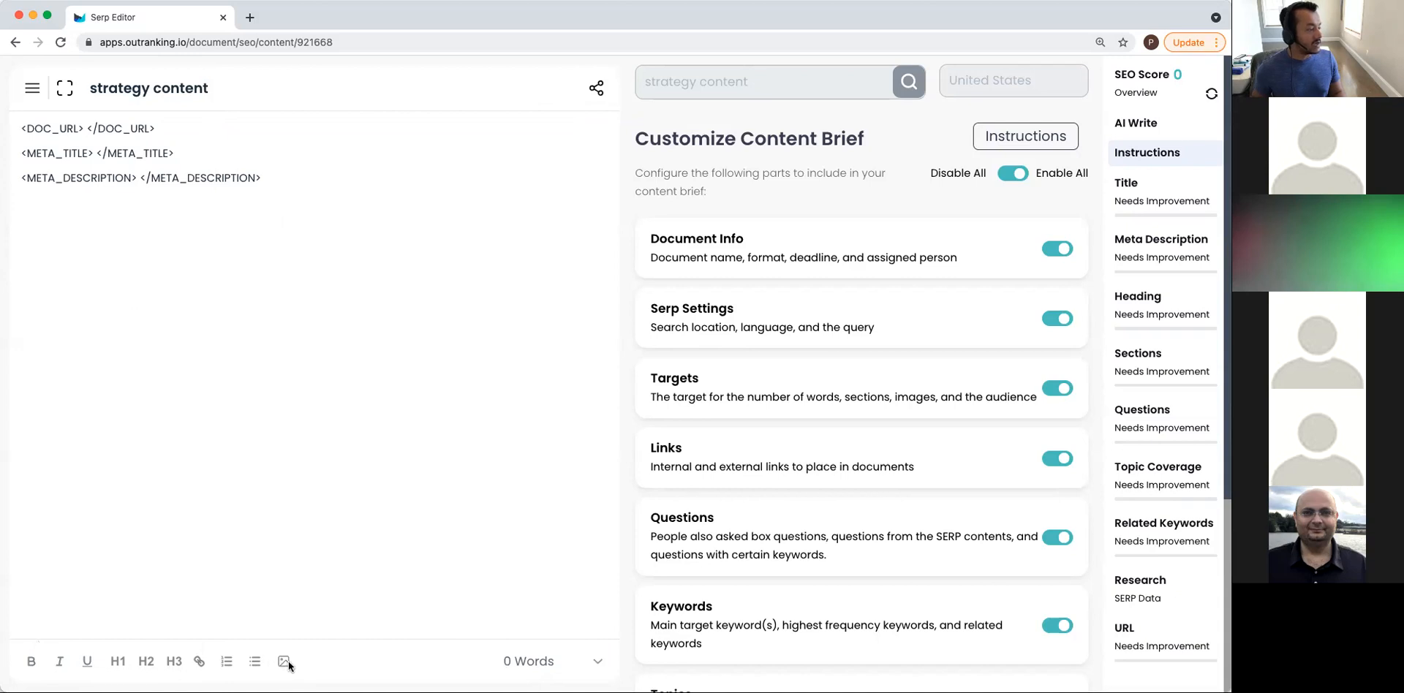
{"action": "left_click", "coordinate": [529, 658]}
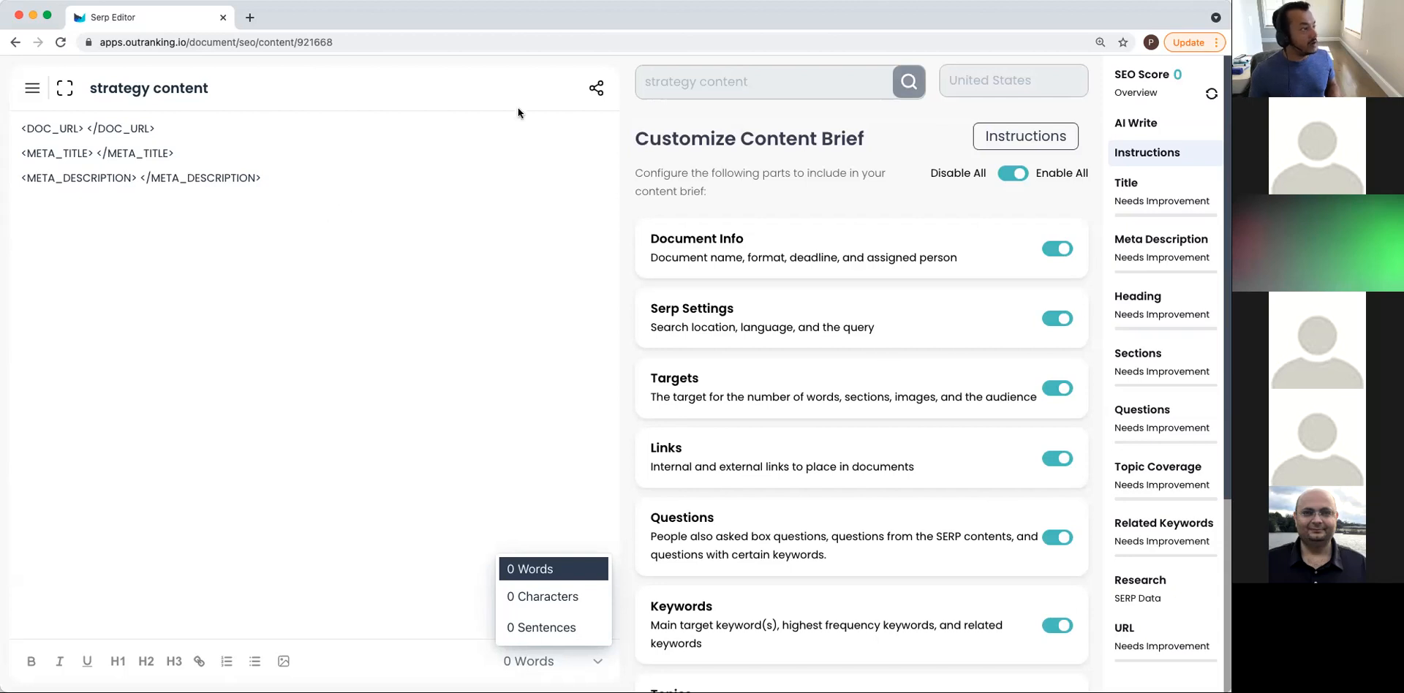
Review the document's sharing options, including the Edit and View permissions, and leave without sharing it.
{"action": "left_click", "coordinate": [598, 91]}
{"action": "left_click", "coordinate": [597, 93]}
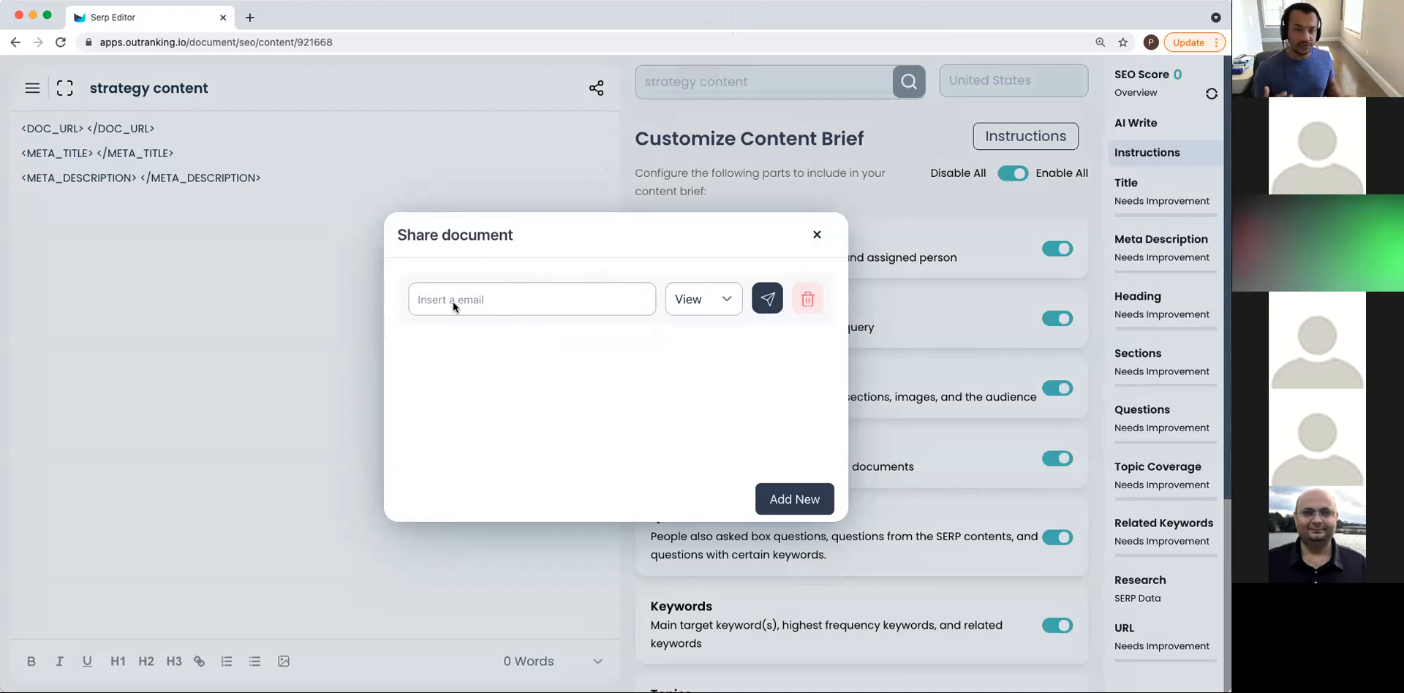
{"action": "left_click", "coordinate": [728, 302]}
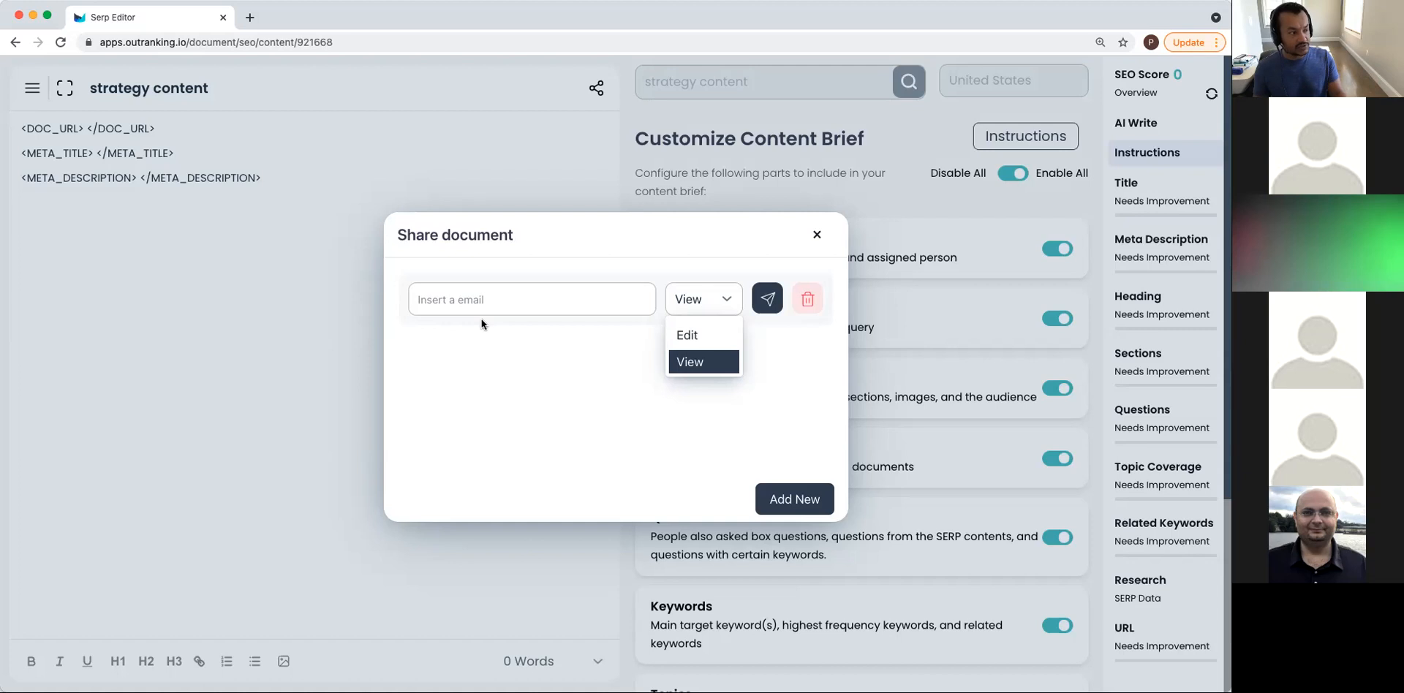
{"action": "left_click", "coordinate": [819, 240]}
{"action": "left_click", "coordinate": [819, 236]}
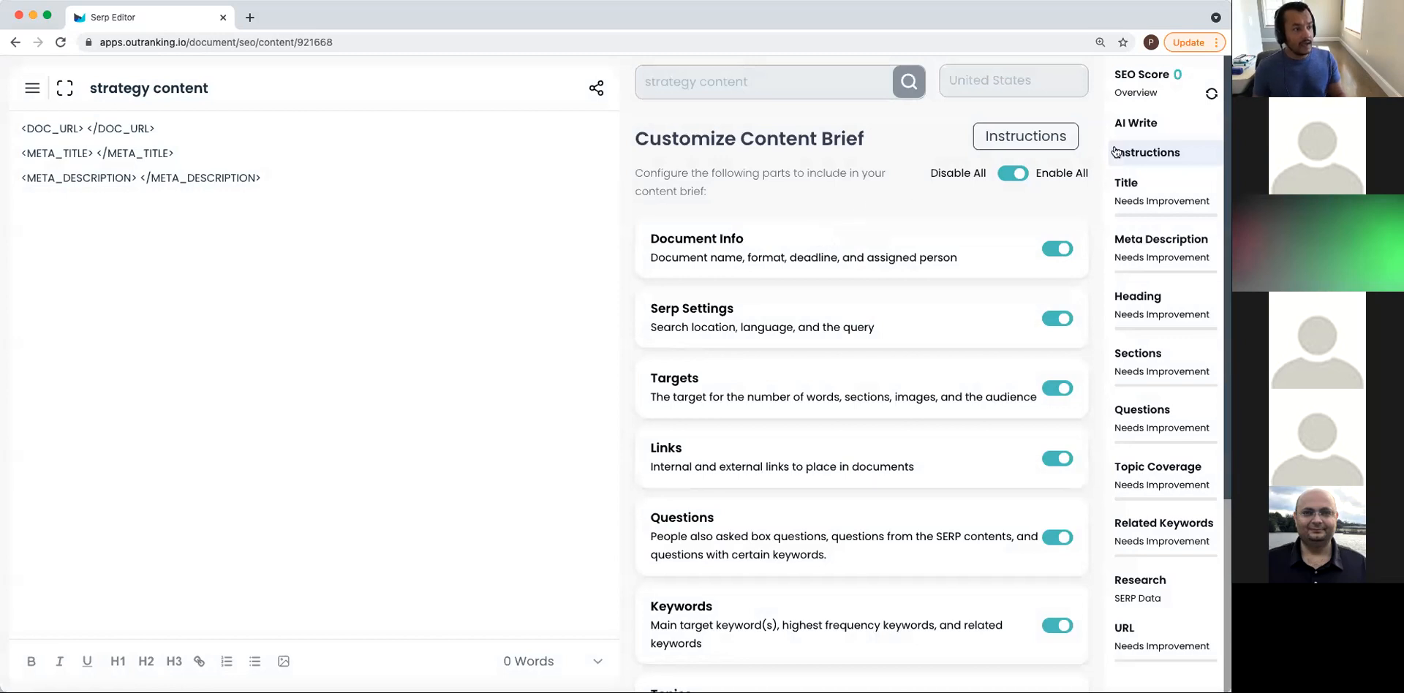
Open the AI Wizard from the step-by-step instructions and generate title ideas.
{"action": "left_click", "coordinate": [1159, 157]}
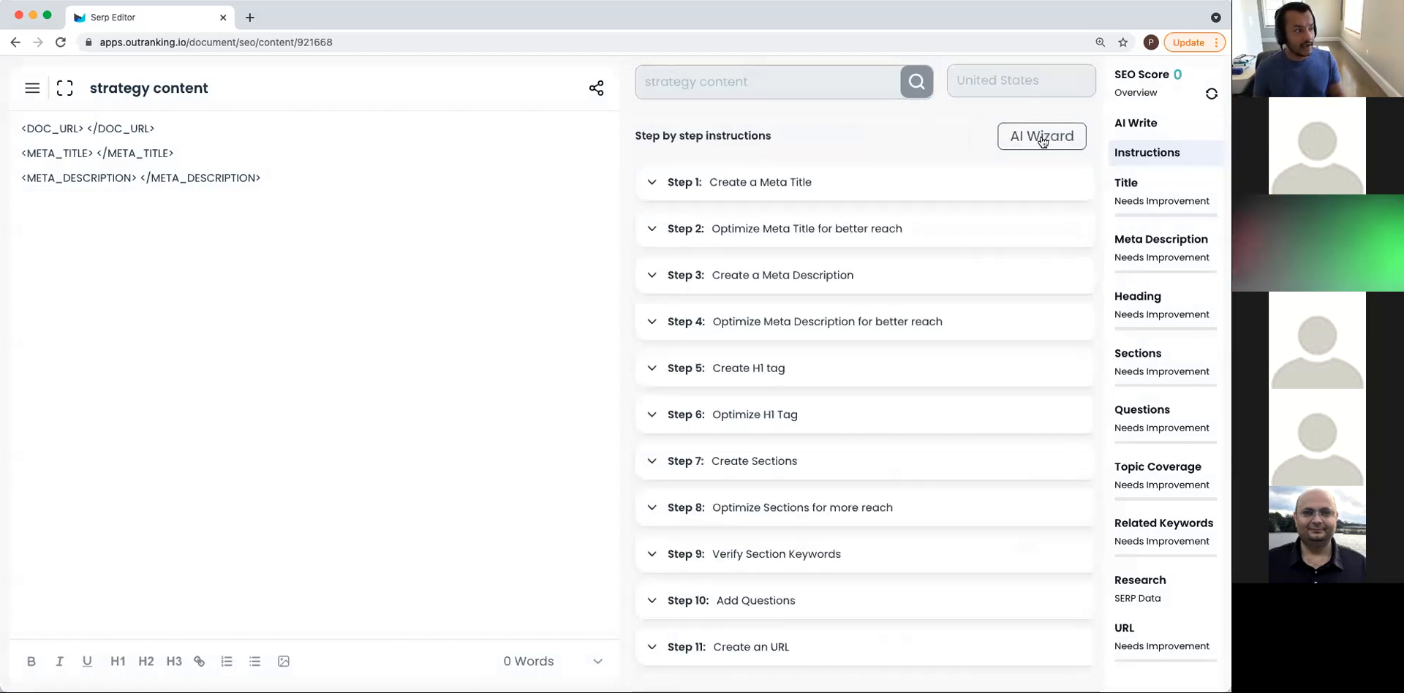
{"action": "left_click", "coordinate": [1042, 139]}
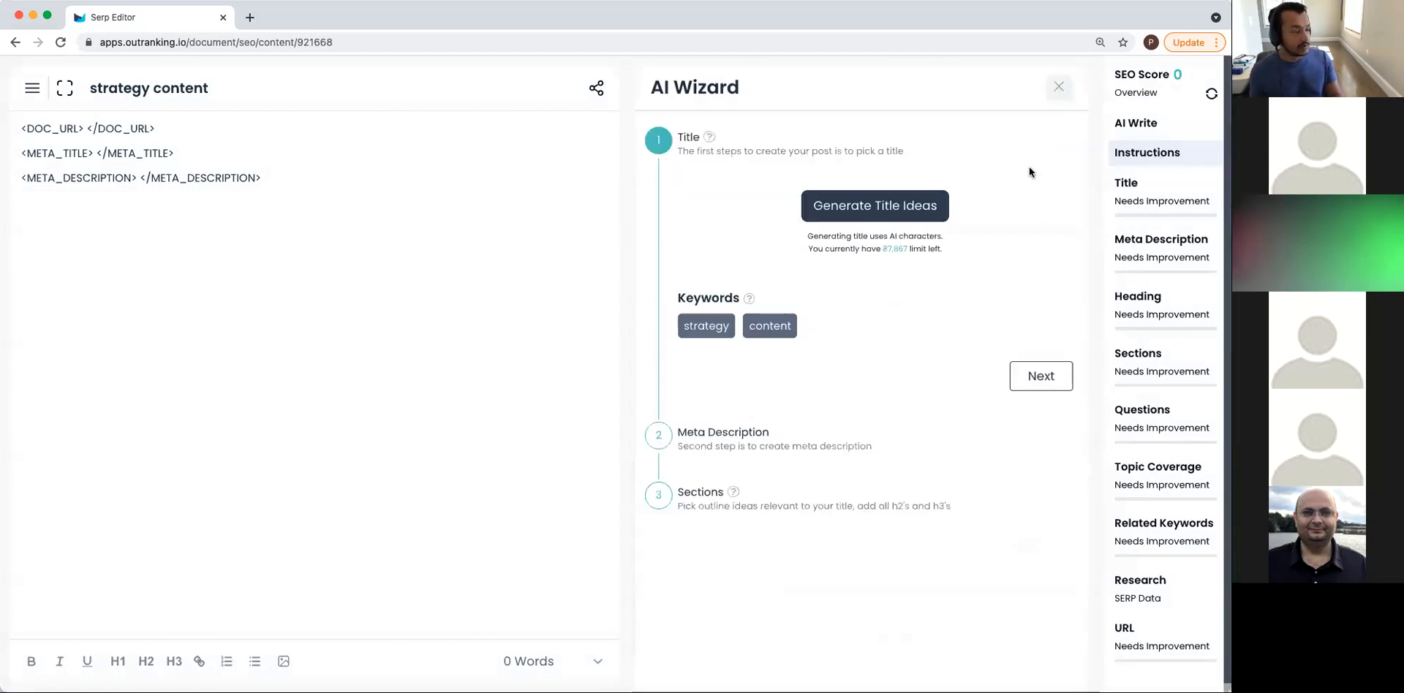
{"action": "left_click", "coordinate": [831, 213]}
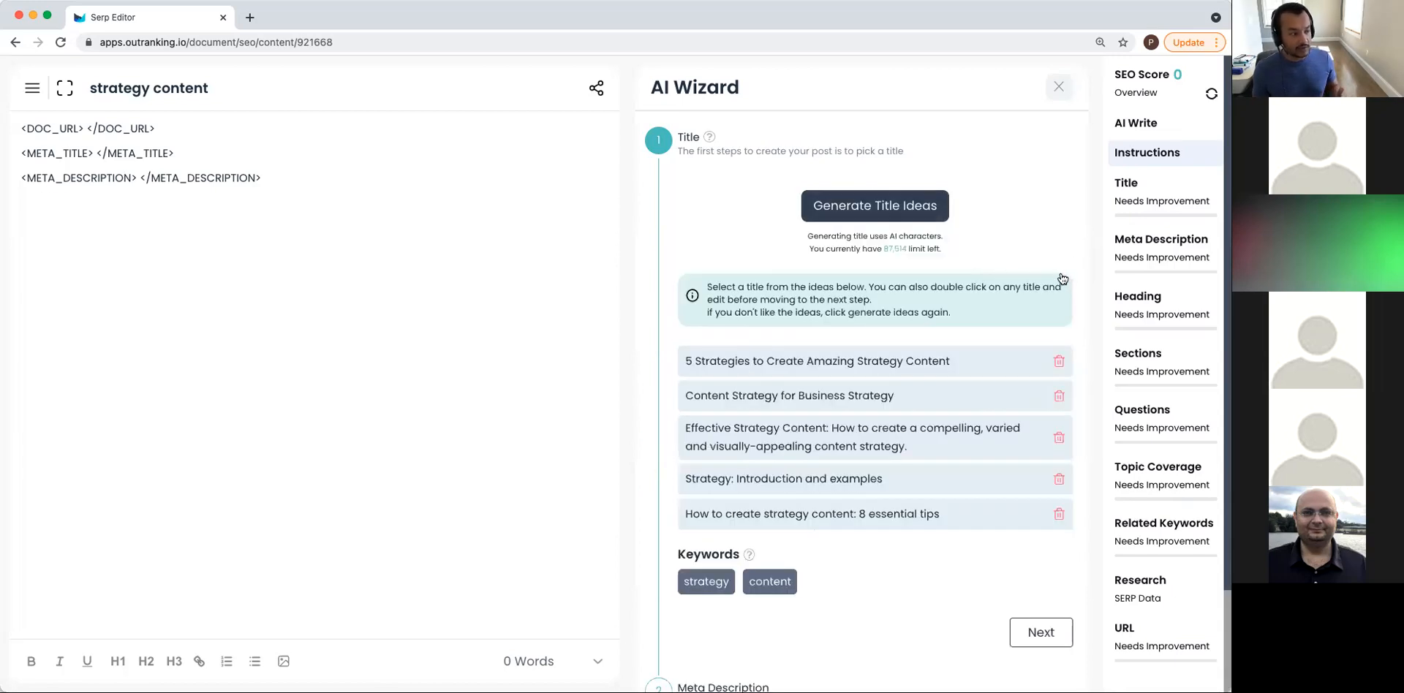
Choose the title "Effective Strategy Content: How to create a compelling, varied and visually-appealing content strategy." unedited and advance to the meta description stage.
{"action": "scroll", "coordinate": [1059, 277], "scroll_direction": "down", "scroll_amount": 2}
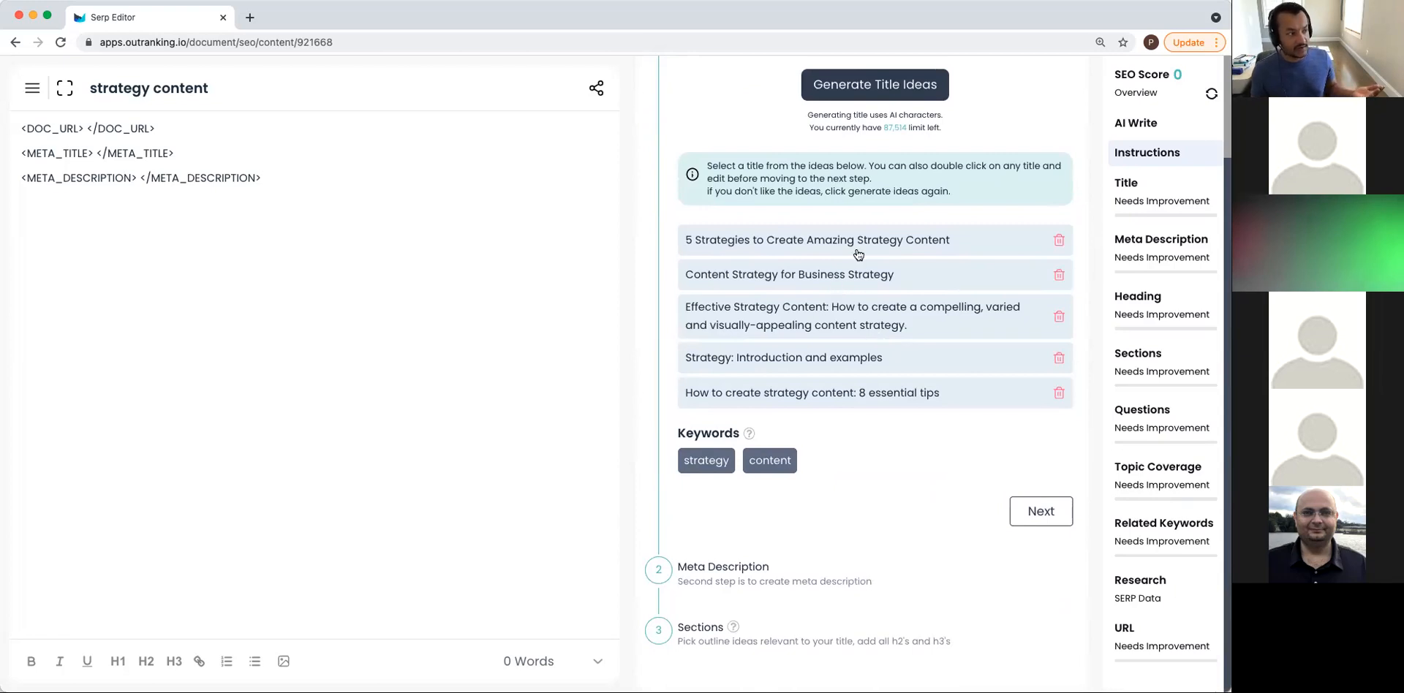
{"action": "left_click", "coordinate": [826, 315]}
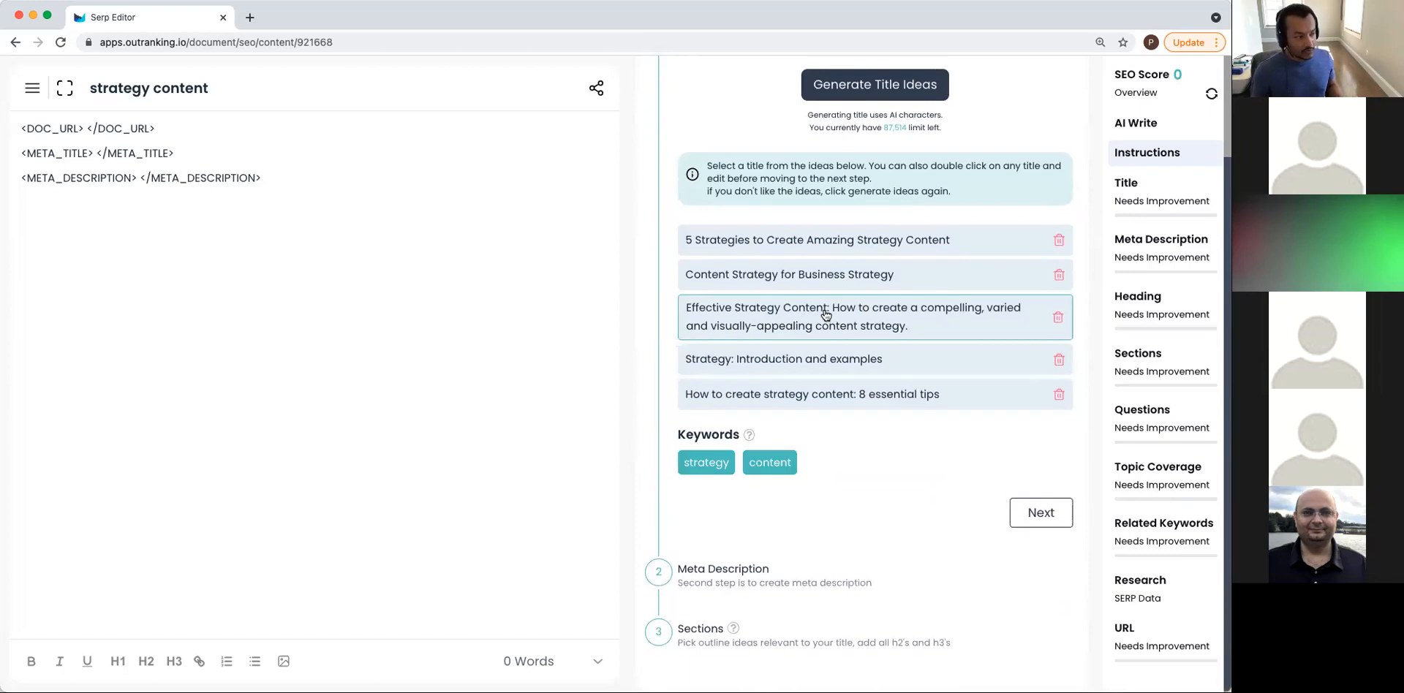
{"action": "double_click", "coordinate": [825, 315]}
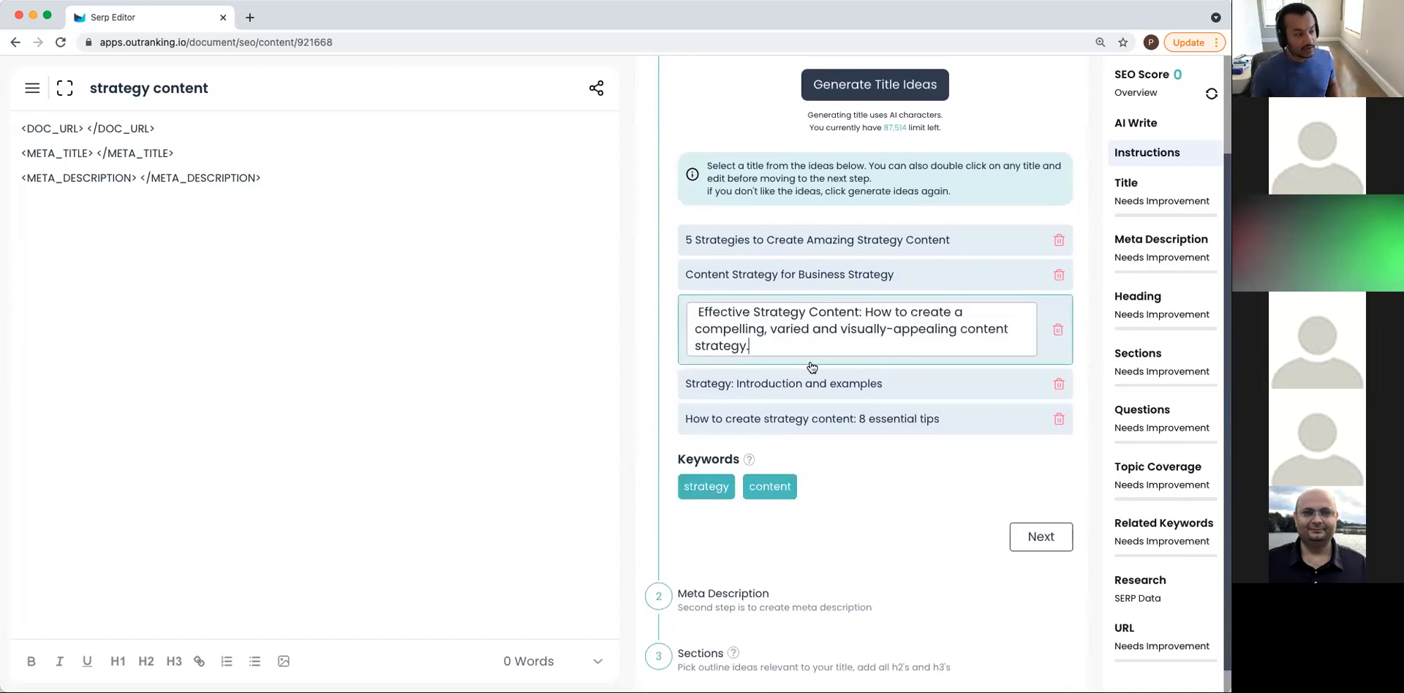
{"action": "scroll", "coordinate": [811, 367], "scroll_direction": "up", "scroll_amount": 1}
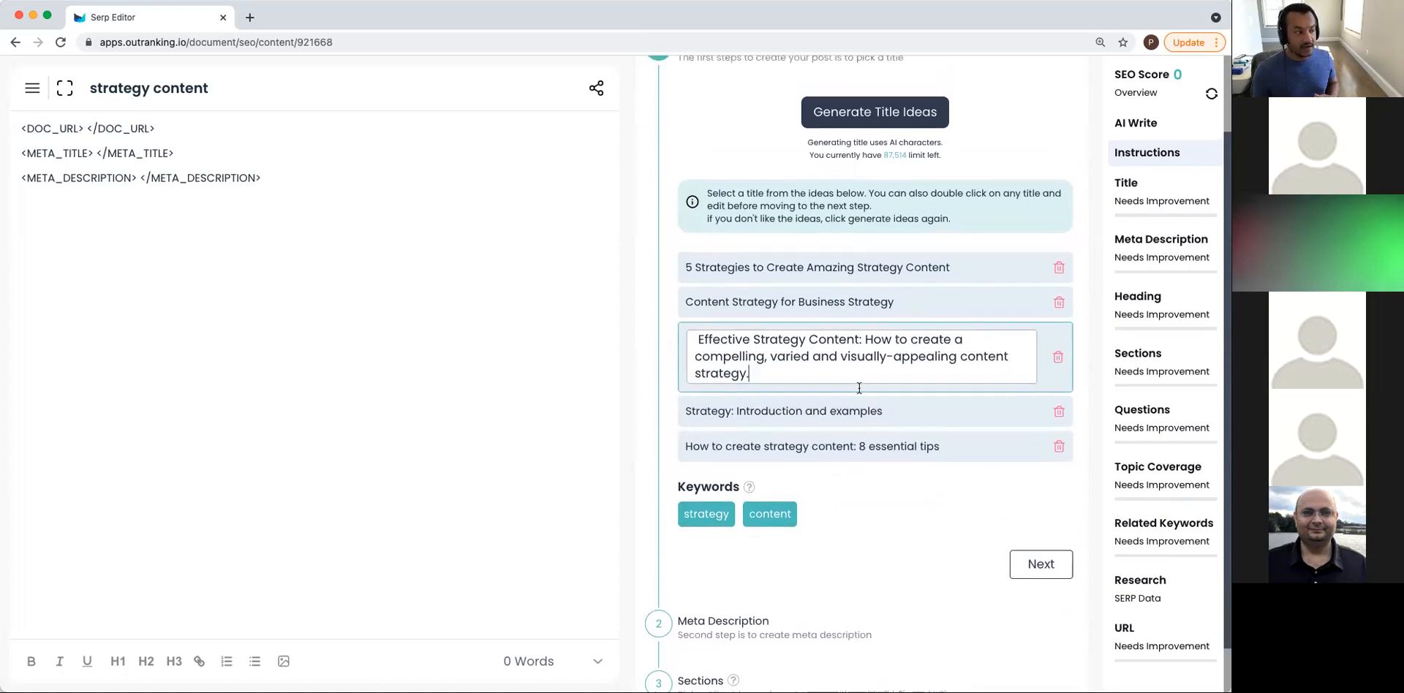
{"action": "left_click", "coordinate": [984, 535]}
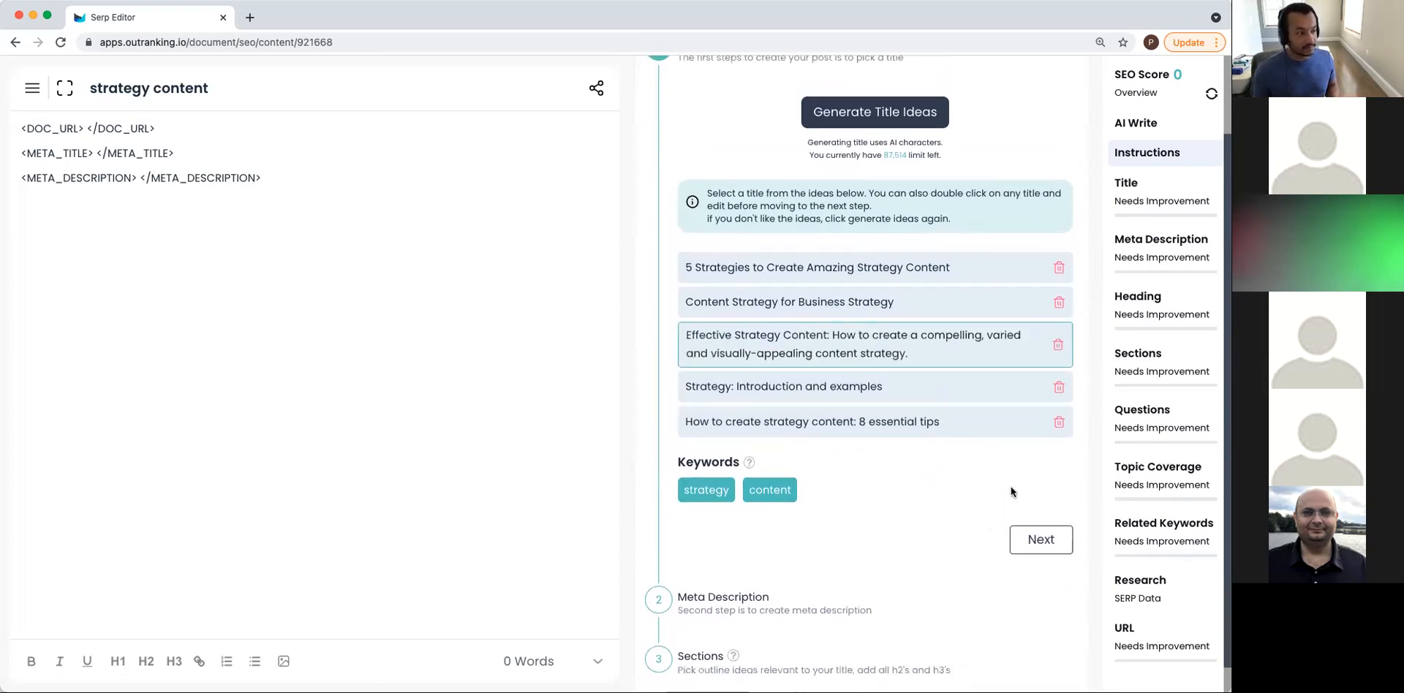
{"action": "scroll", "coordinate": [1009, 488], "scroll_direction": "down", "scroll_amount": 1}
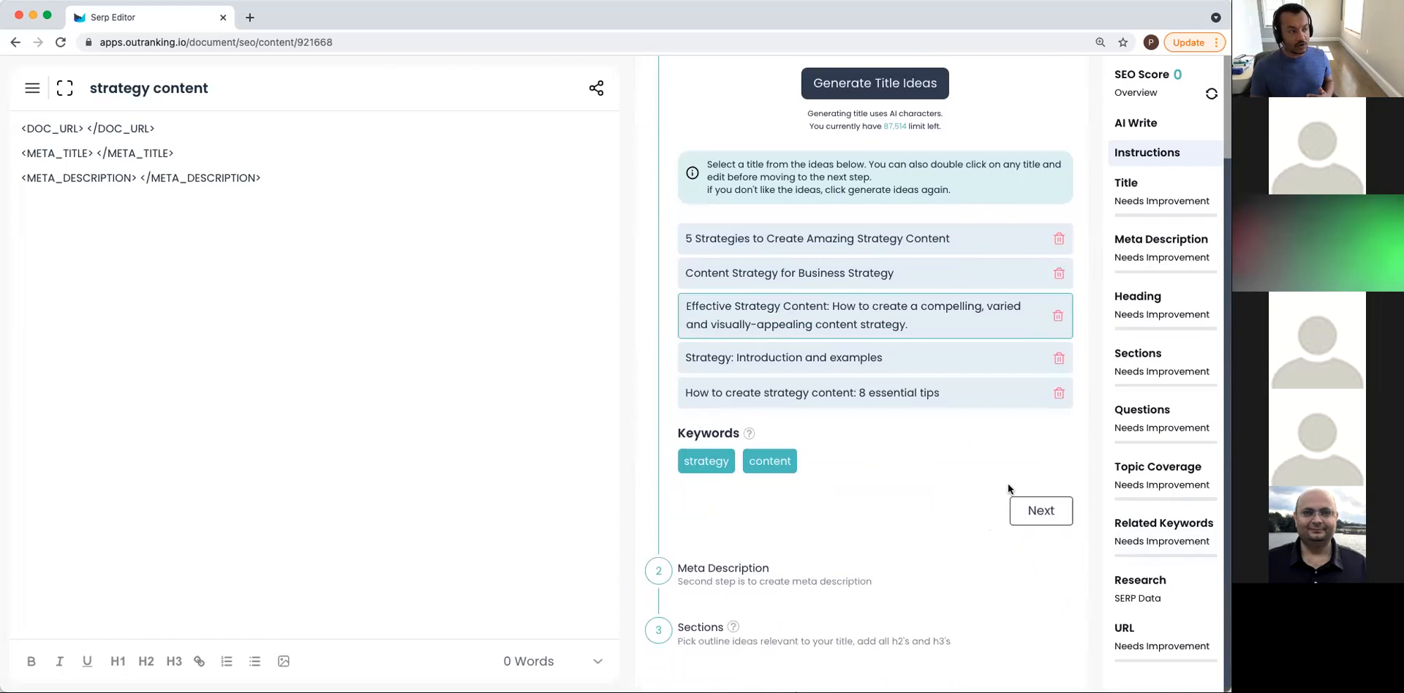
{"action": "scroll", "coordinate": [1008, 488], "scroll_direction": "up", "scroll_amount": 4}
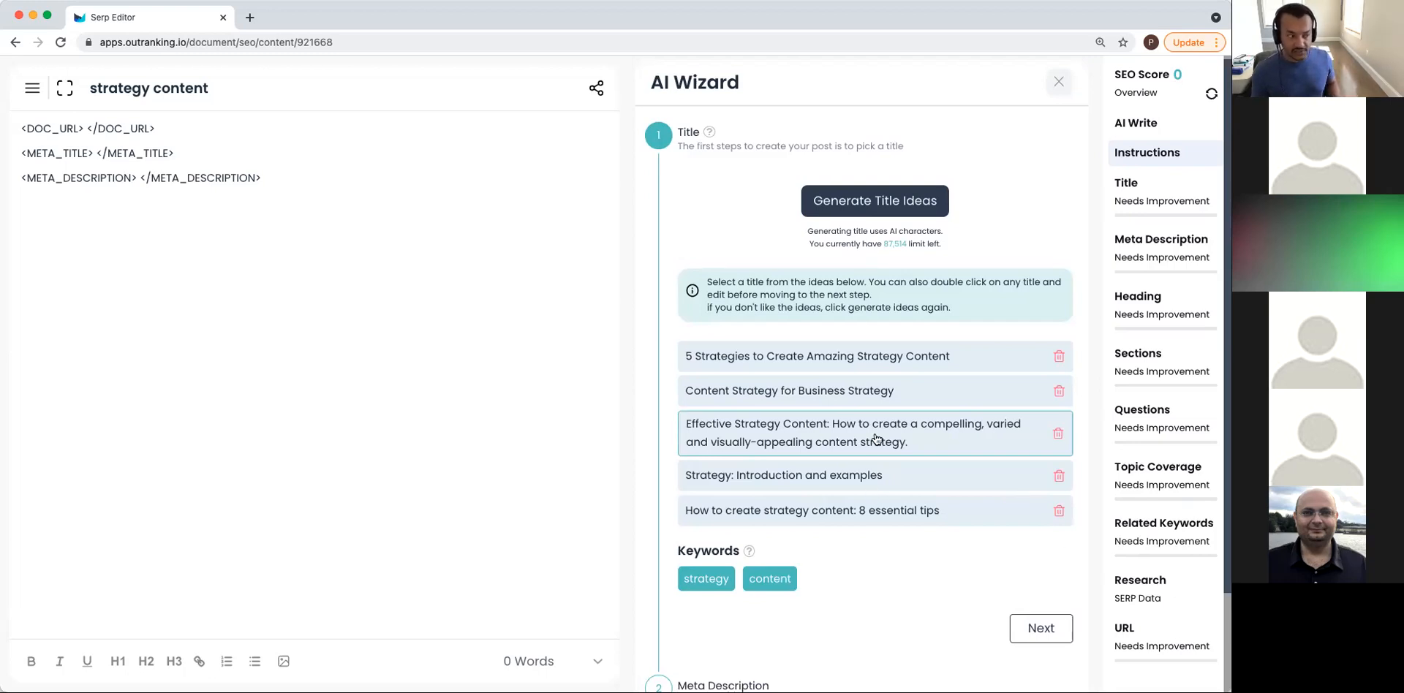
{"action": "scroll", "coordinate": [962, 563], "scroll_direction": "down", "scroll_amount": 3}
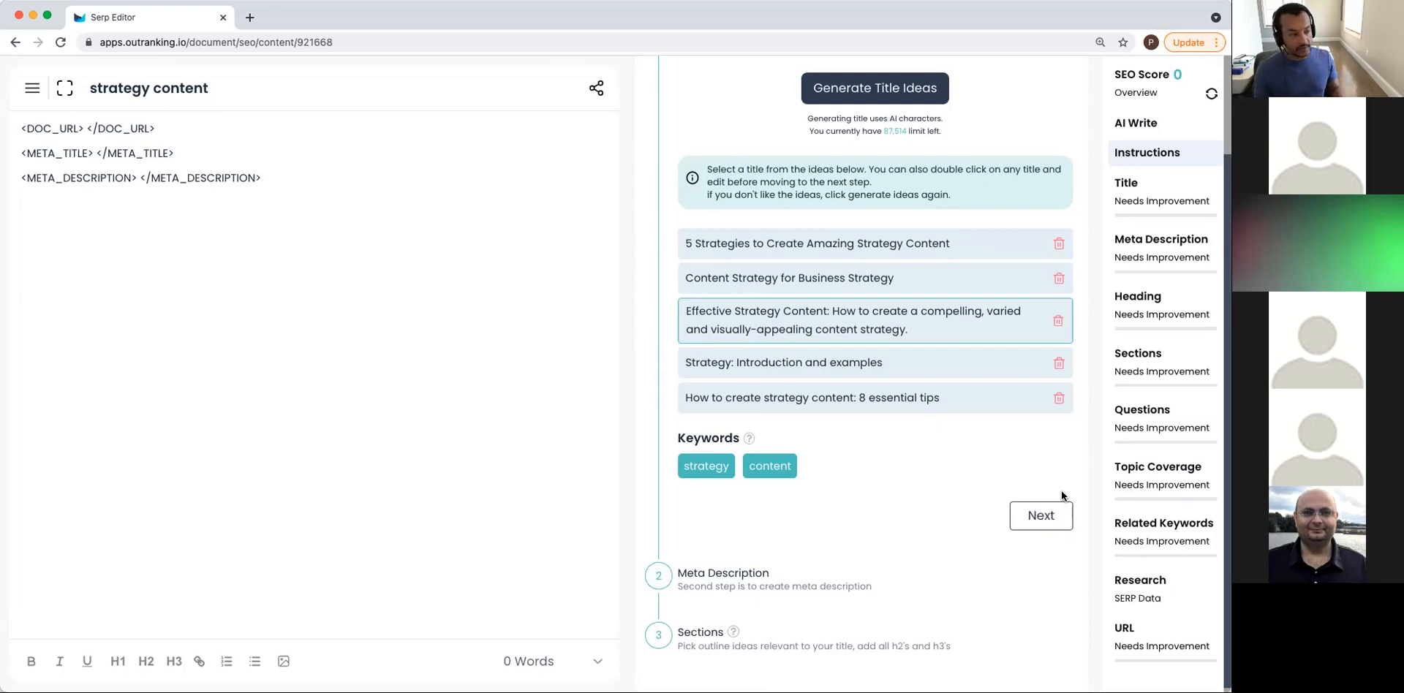
{"action": "left_click", "coordinate": [1046, 518]}
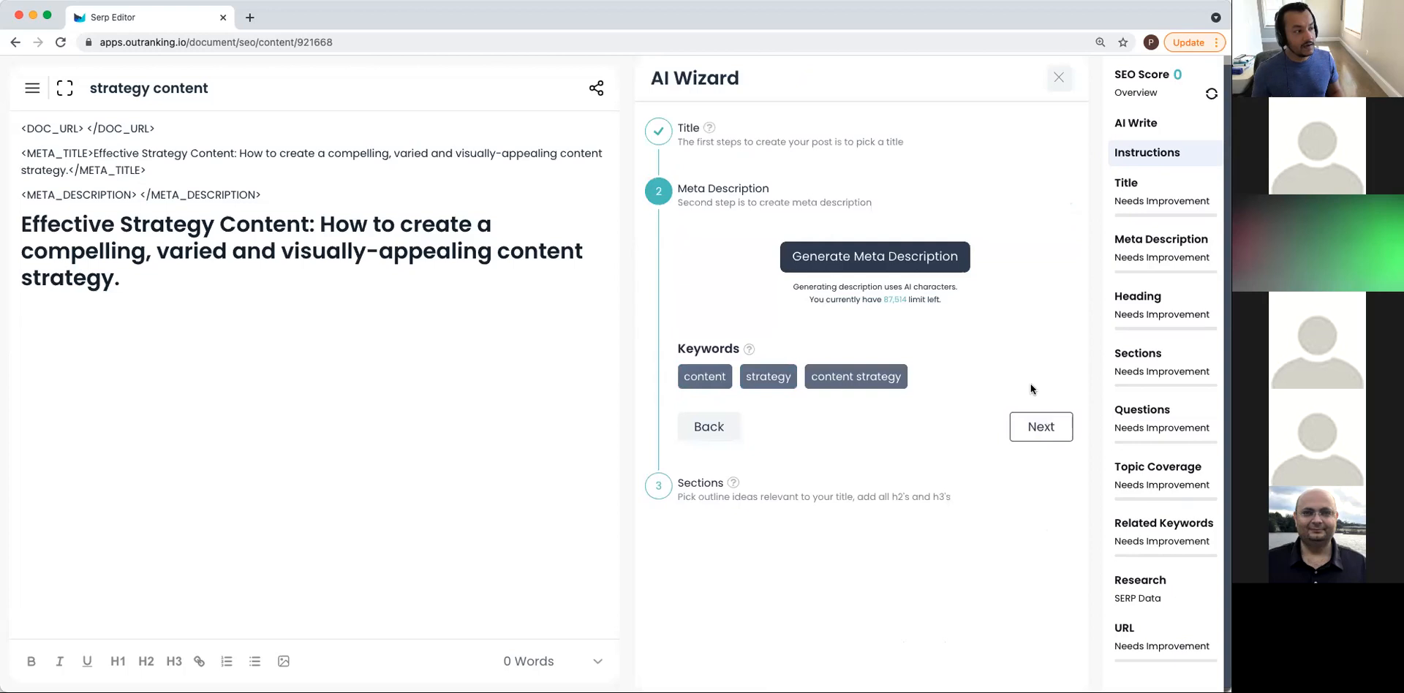
Generate meta description ideas and select the one beginning "A content strategy is like a blueprint for your blog", leaving its text unedited.
{"action": "left_click", "coordinate": [868, 257]}
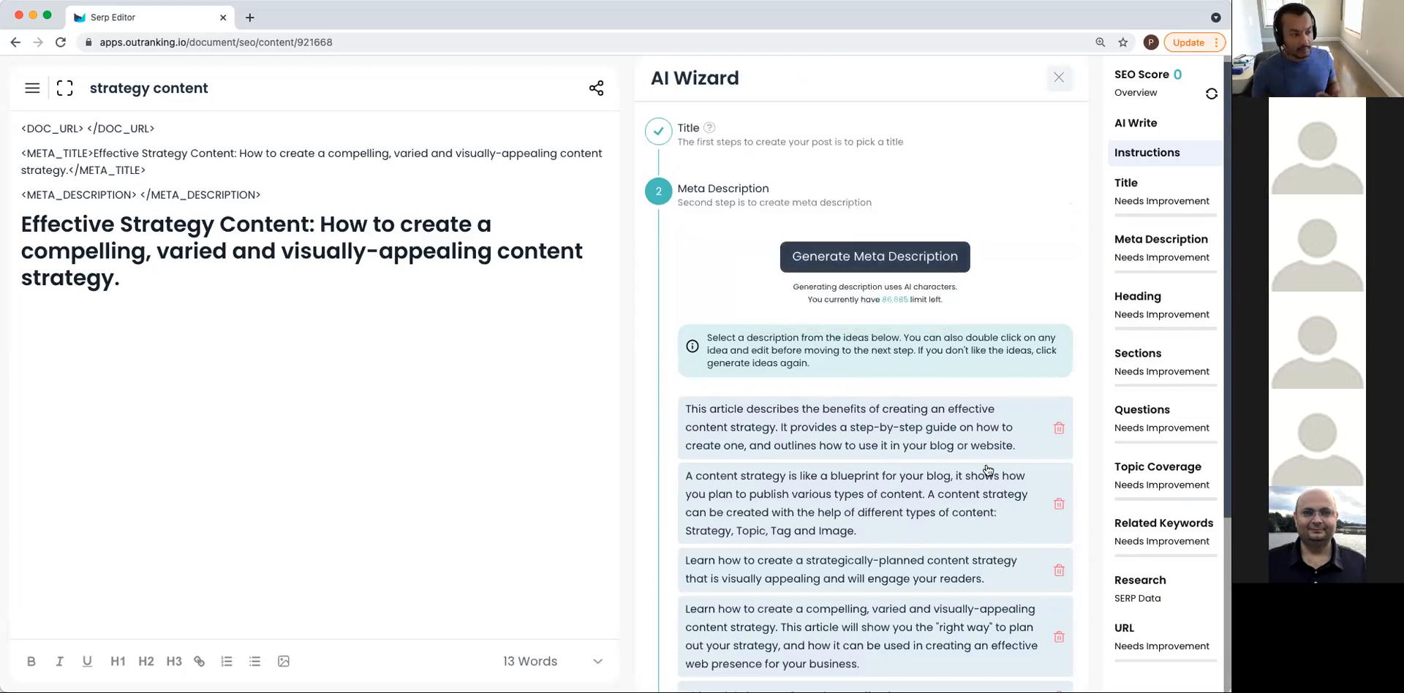
{"action": "scroll", "coordinate": [987, 470], "scroll_direction": "down", "scroll_amount": 3}
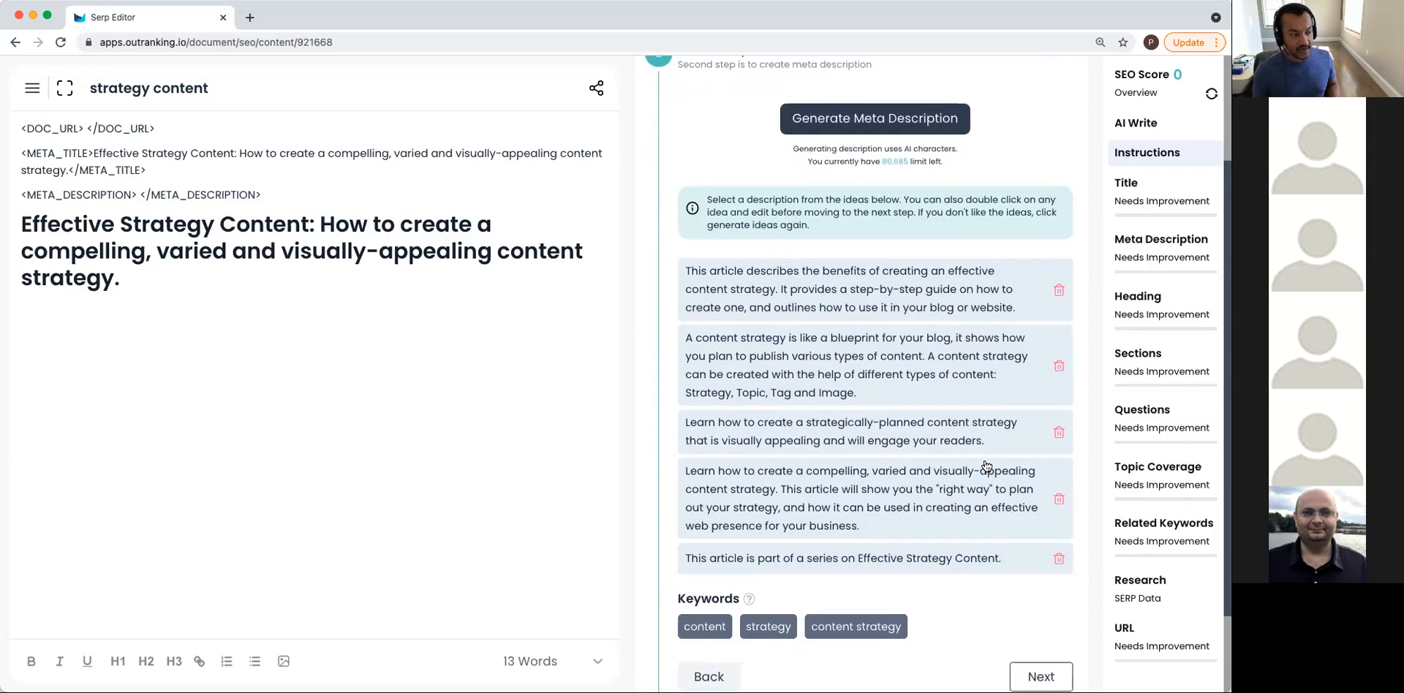
{"action": "double_click", "coordinate": [866, 373]}
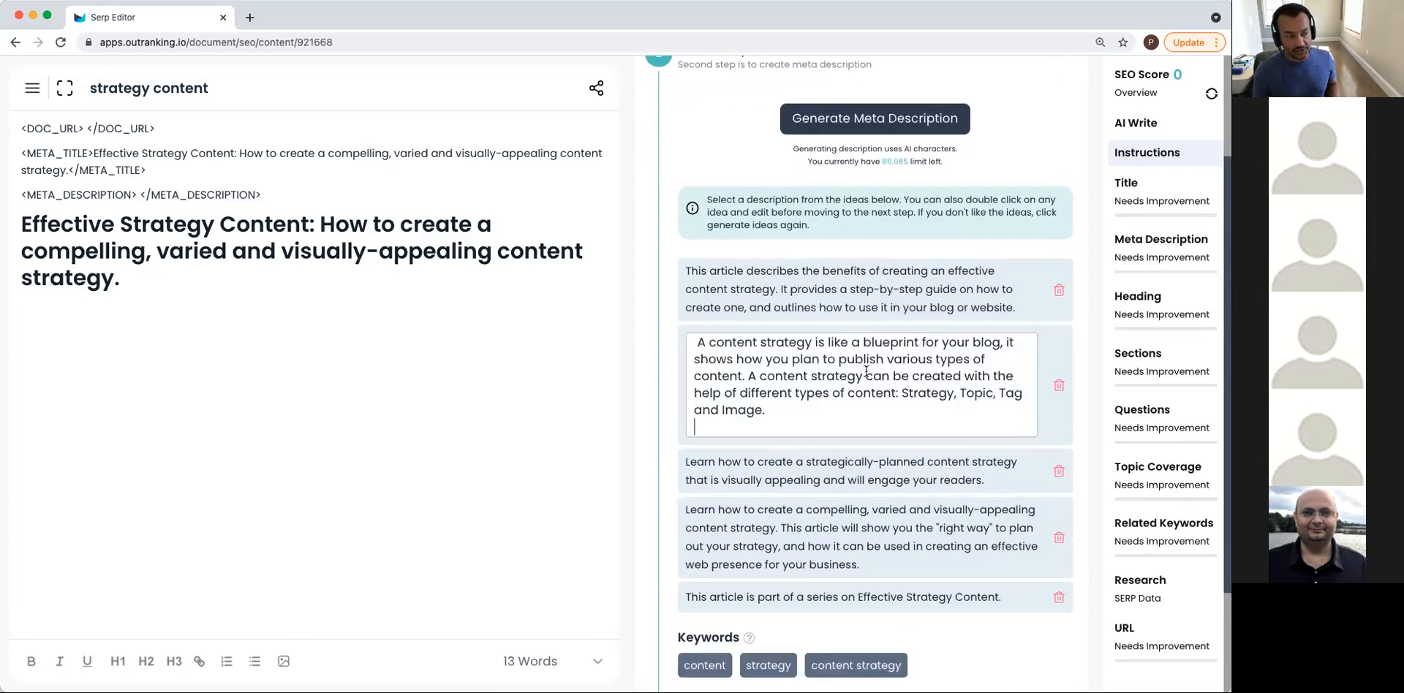
{"action": "left_click", "coordinate": [607, 429]}
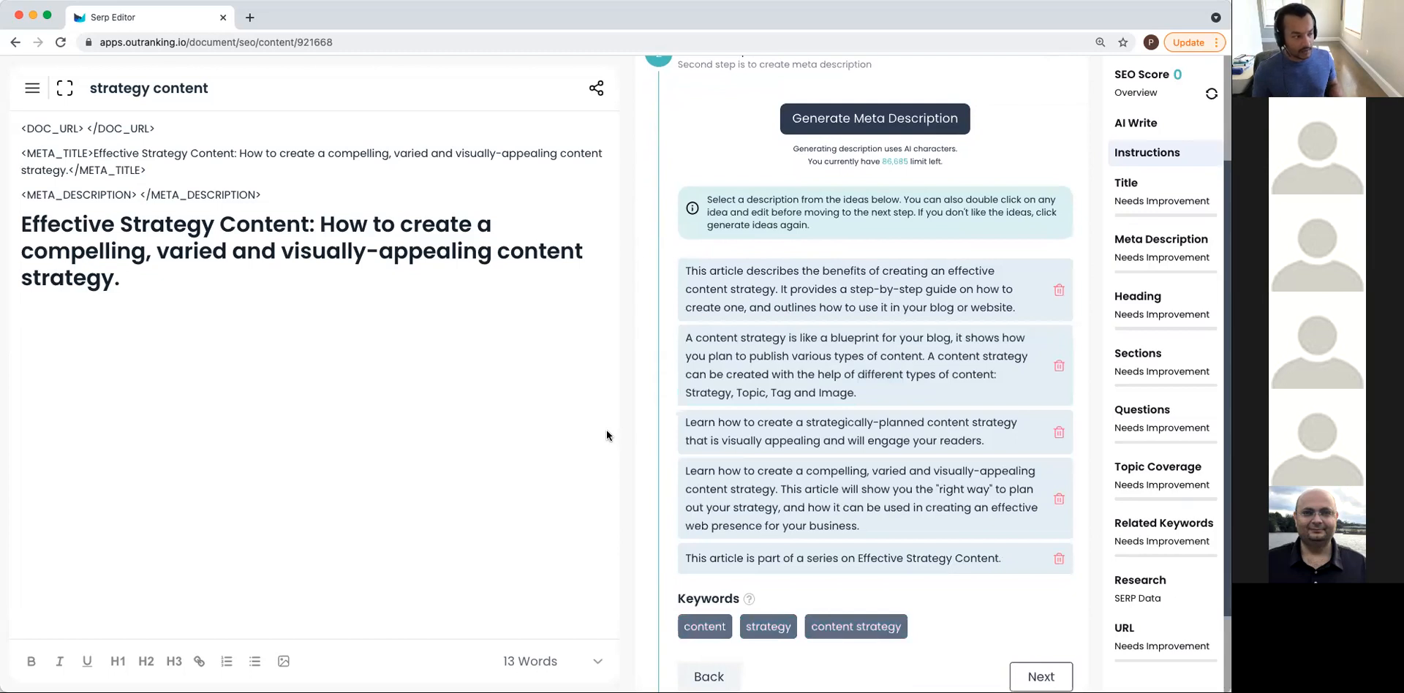
{"action": "left_click", "coordinate": [802, 383]}
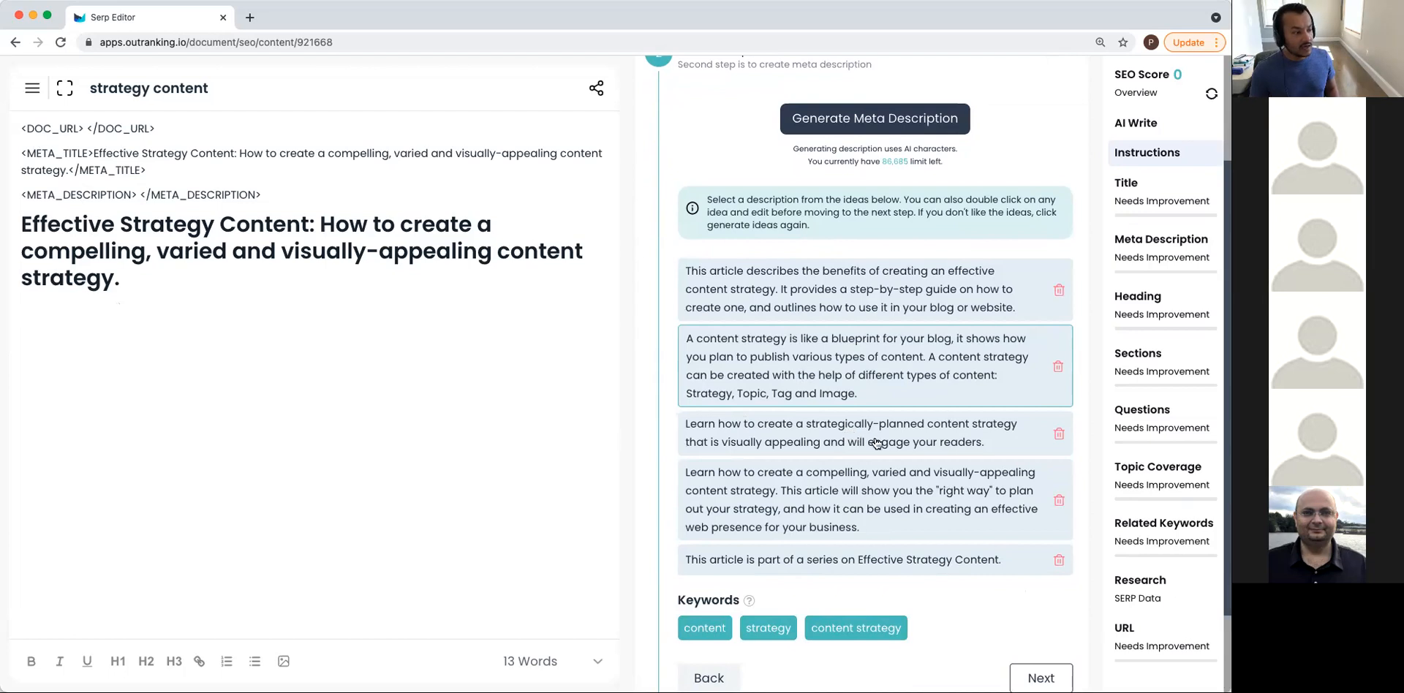
Accept the chosen meta description to advance to the sections stage and generate outline ideas.
{"action": "scroll", "coordinate": [876, 443], "scroll_direction": "down", "scroll_amount": 2}
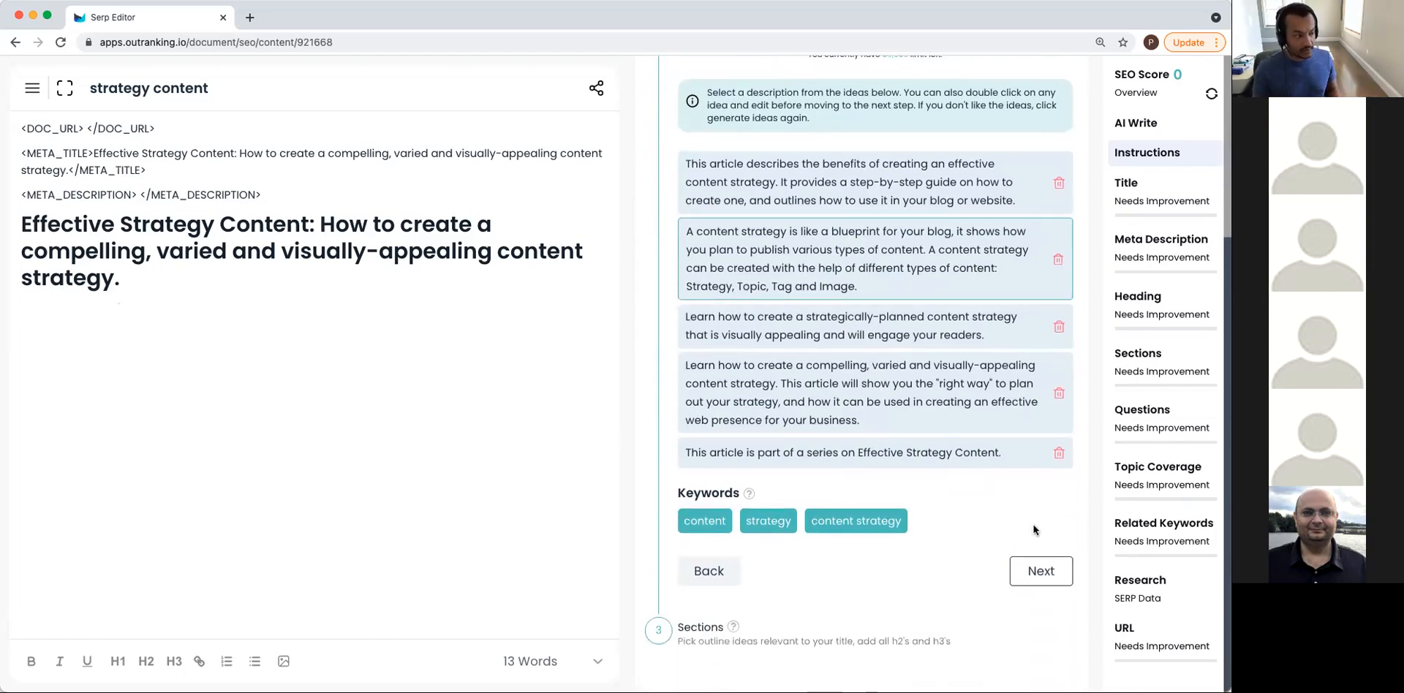
{"action": "left_click", "coordinate": [1038, 577]}
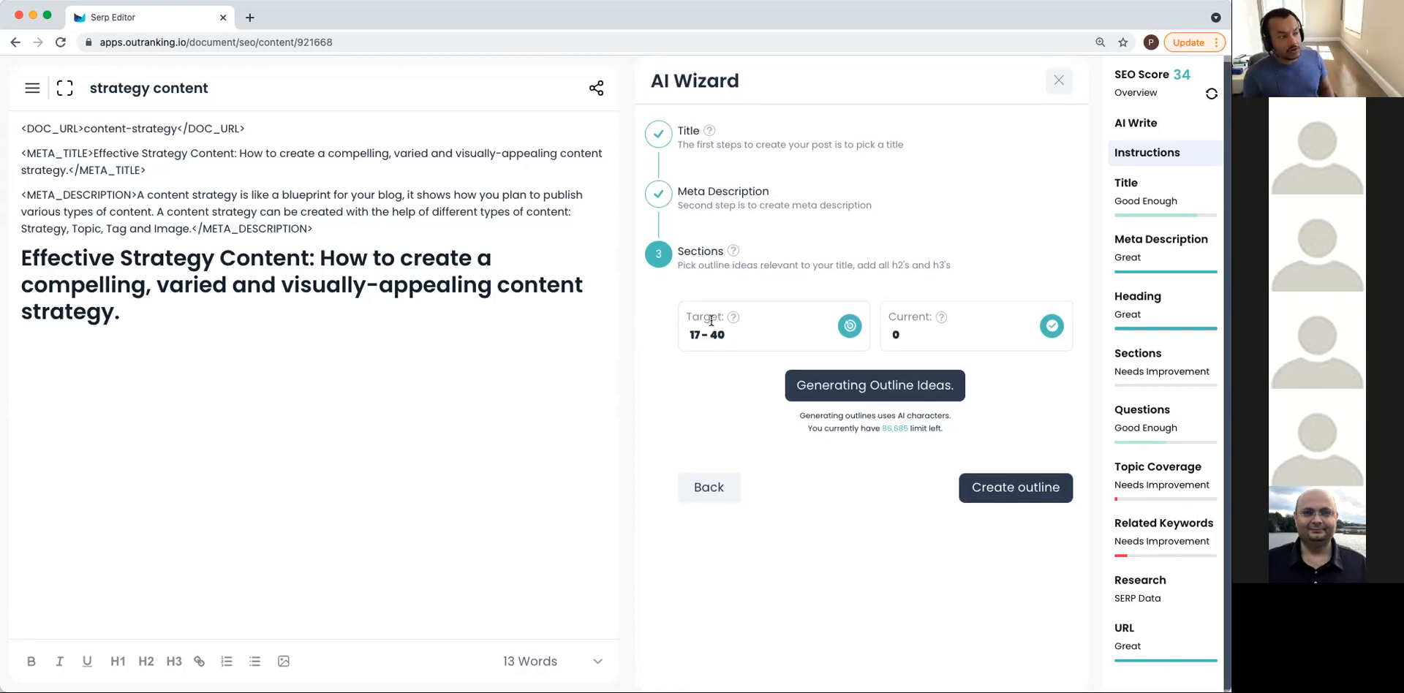
{"action": "left_click_drag", "start_coordinate": [689, 334], "coordinate": [743, 335]}
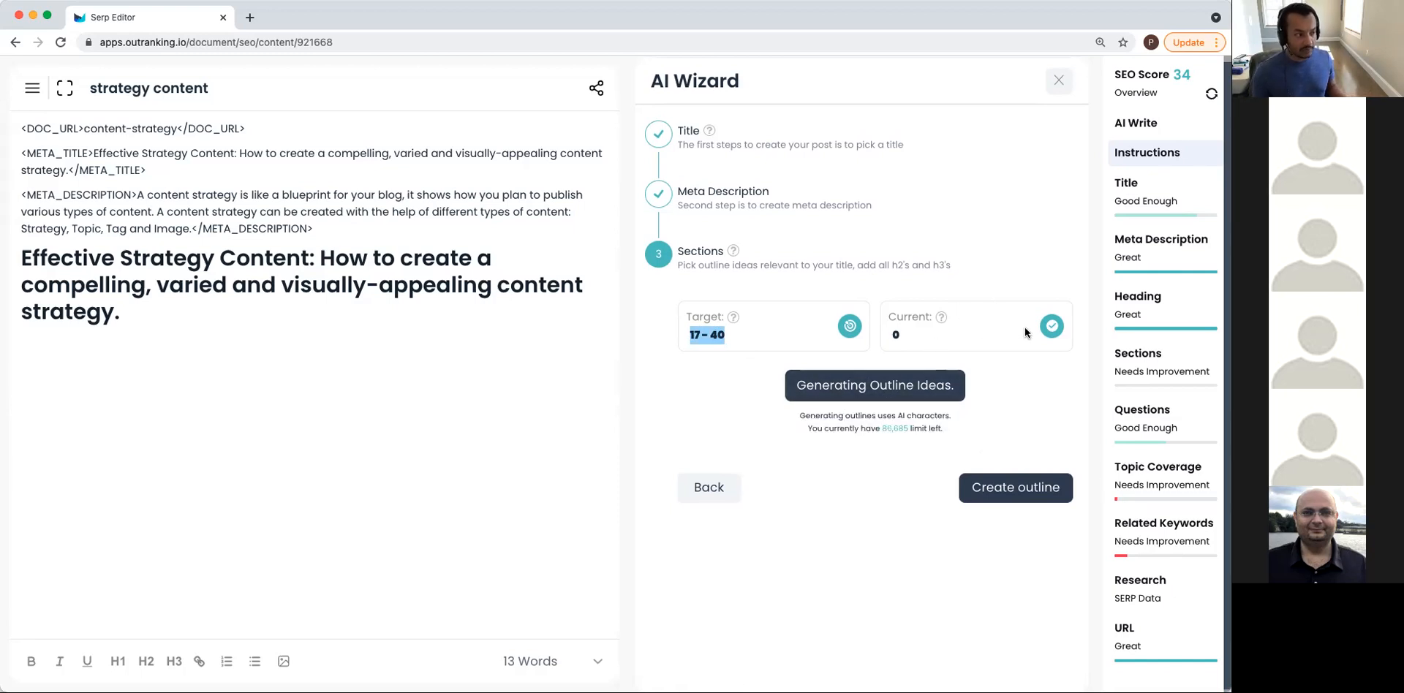
{"action": "left_click", "coordinate": [899, 391]}
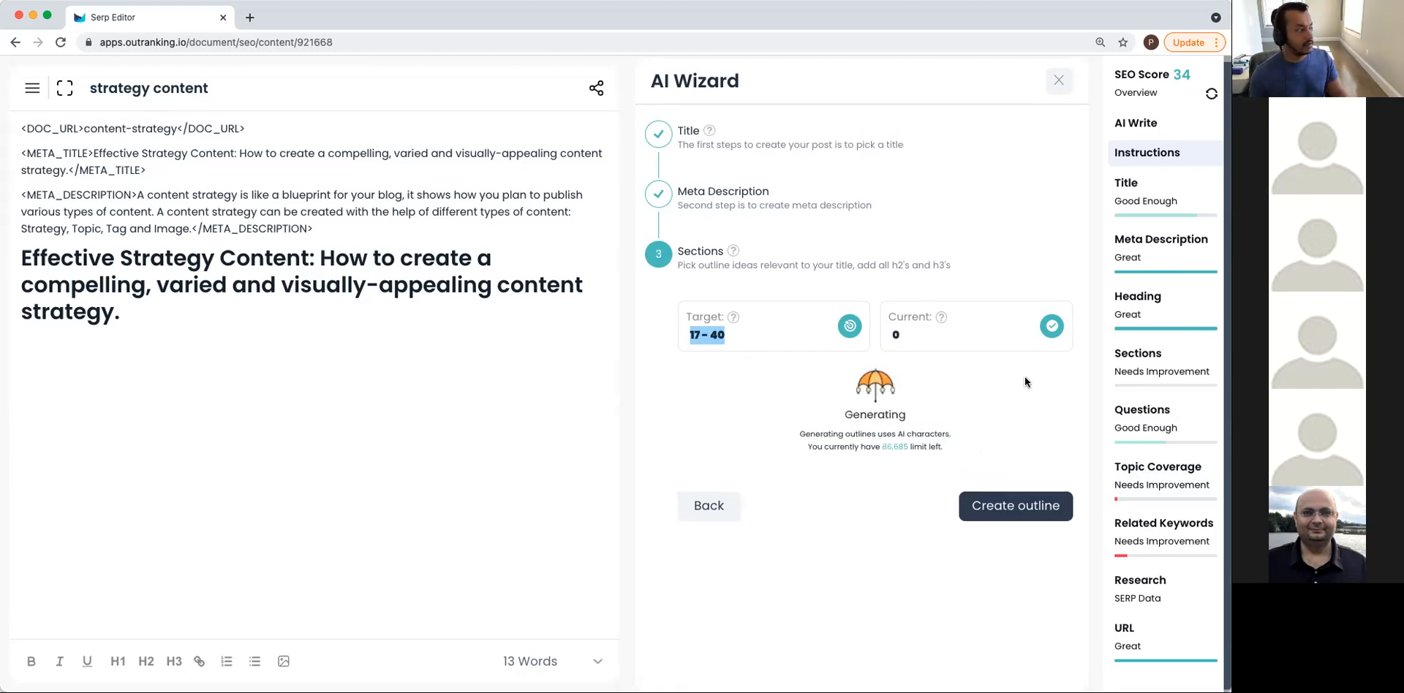
Select the outline ideas on what a content marketing strategy is, why content strategy matters, and examples of successful content strategies for SEO success.
{"action": "scroll", "coordinate": [1024, 381], "scroll_direction": "down", "scroll_amount": 5}
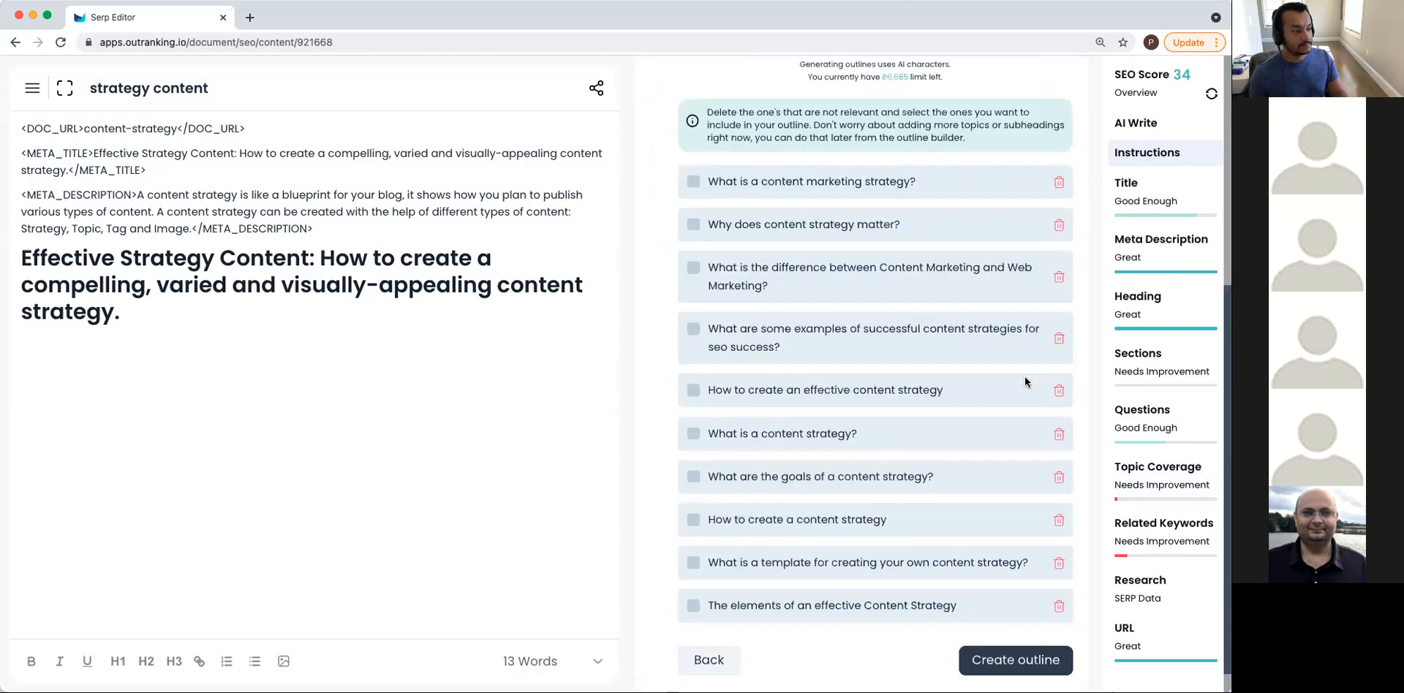
{"action": "scroll", "coordinate": [713, 165], "scroll_direction": "down", "scroll_amount": 2}
{"action": "scroll", "coordinate": [714, 165], "scroll_direction": "up", "scroll_amount": 3}
{"action": "scroll", "coordinate": [713, 166], "scroll_direction": "up", "scroll_amount": 1}
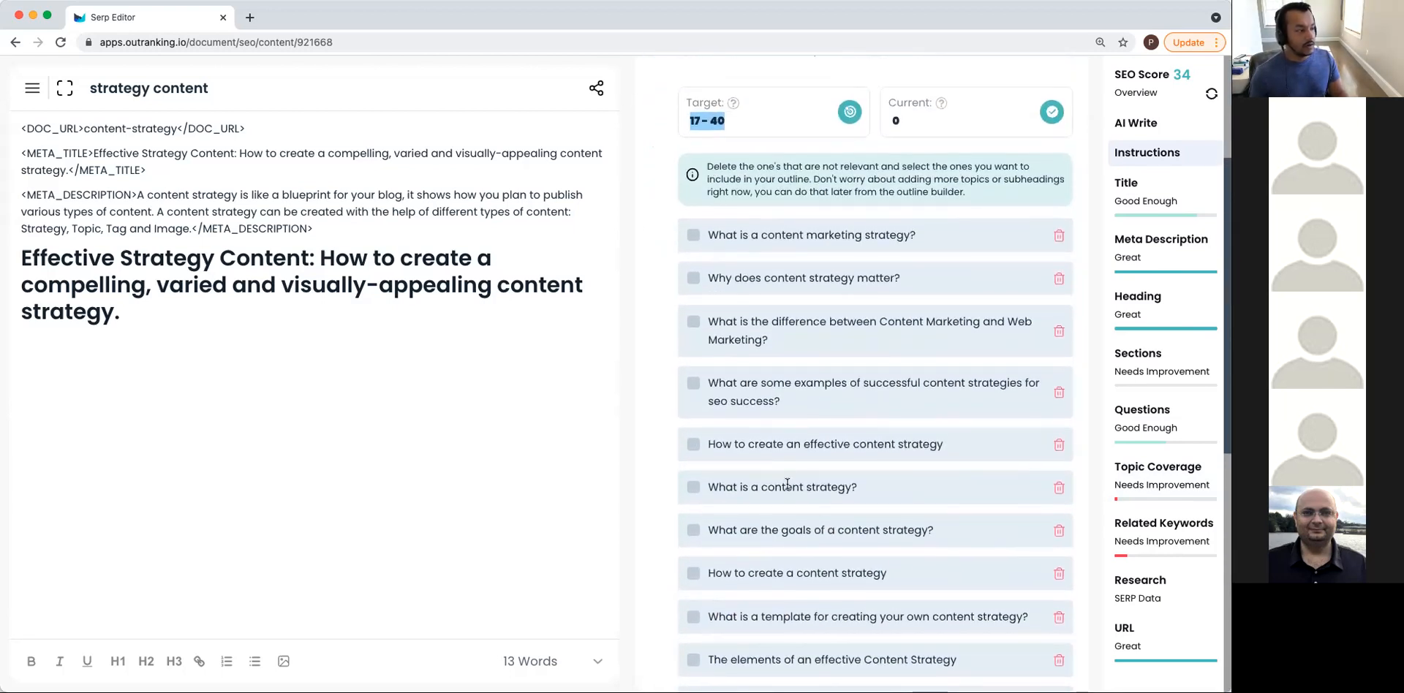
{"action": "left_click", "coordinate": [694, 236]}
{"action": "left_click", "coordinate": [693, 278]}
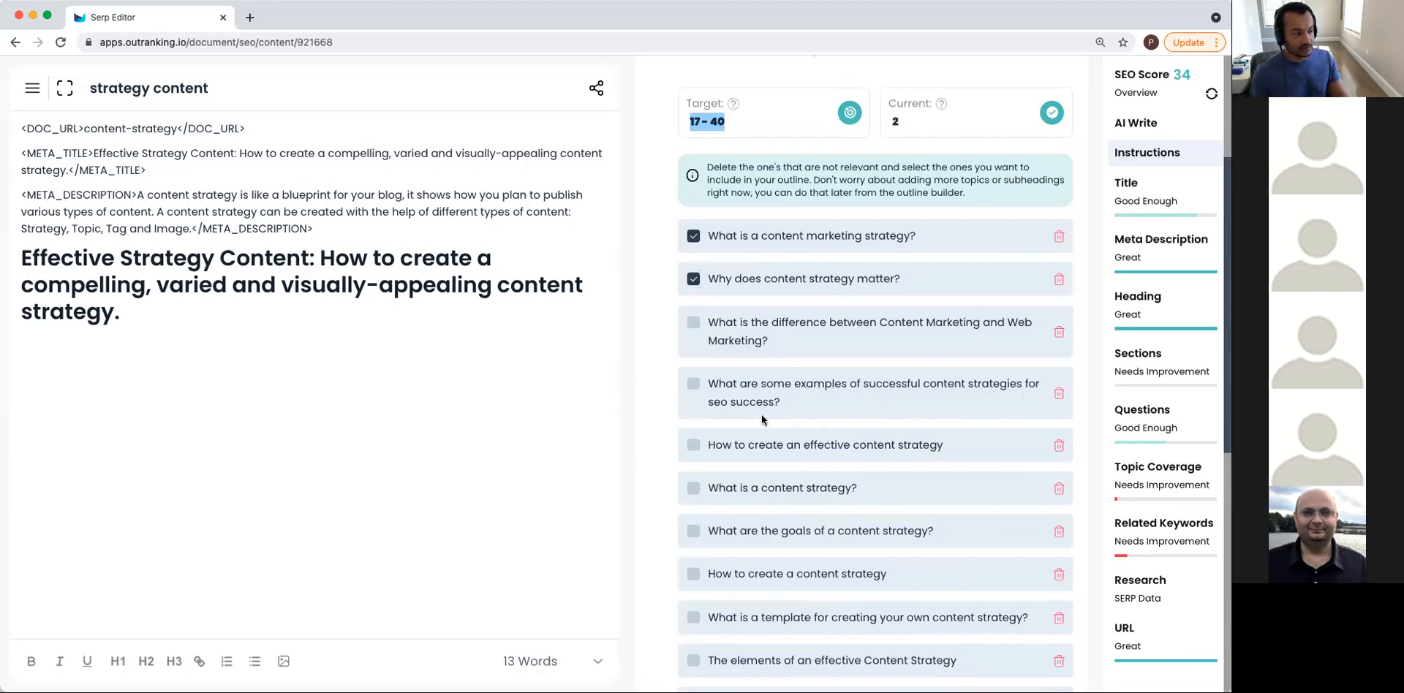
{"action": "scroll", "coordinate": [694, 387], "scroll_direction": "down", "scroll_amount": 1}
{"action": "left_click", "coordinate": [693, 385]}
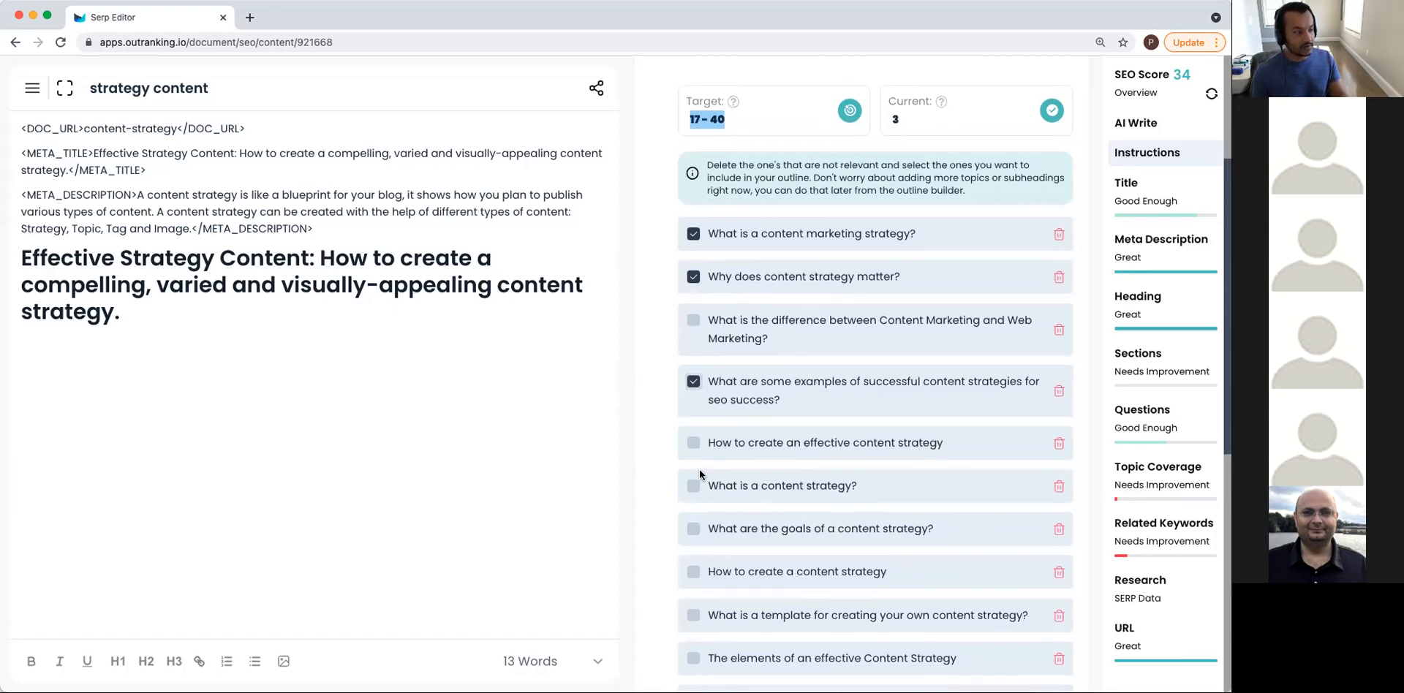
Select the outline ideas on what a content strategy is, its goals, how to create one, and a template for creating your own.
{"action": "left_click", "coordinate": [695, 486]}
{"action": "scroll", "coordinate": [725, 502], "scroll_direction": "down", "scroll_amount": 3}
{"action": "left_click", "coordinate": [693, 388]}
{"action": "scroll", "coordinate": [763, 445], "scroll_direction": "down", "scroll_amount": 2}
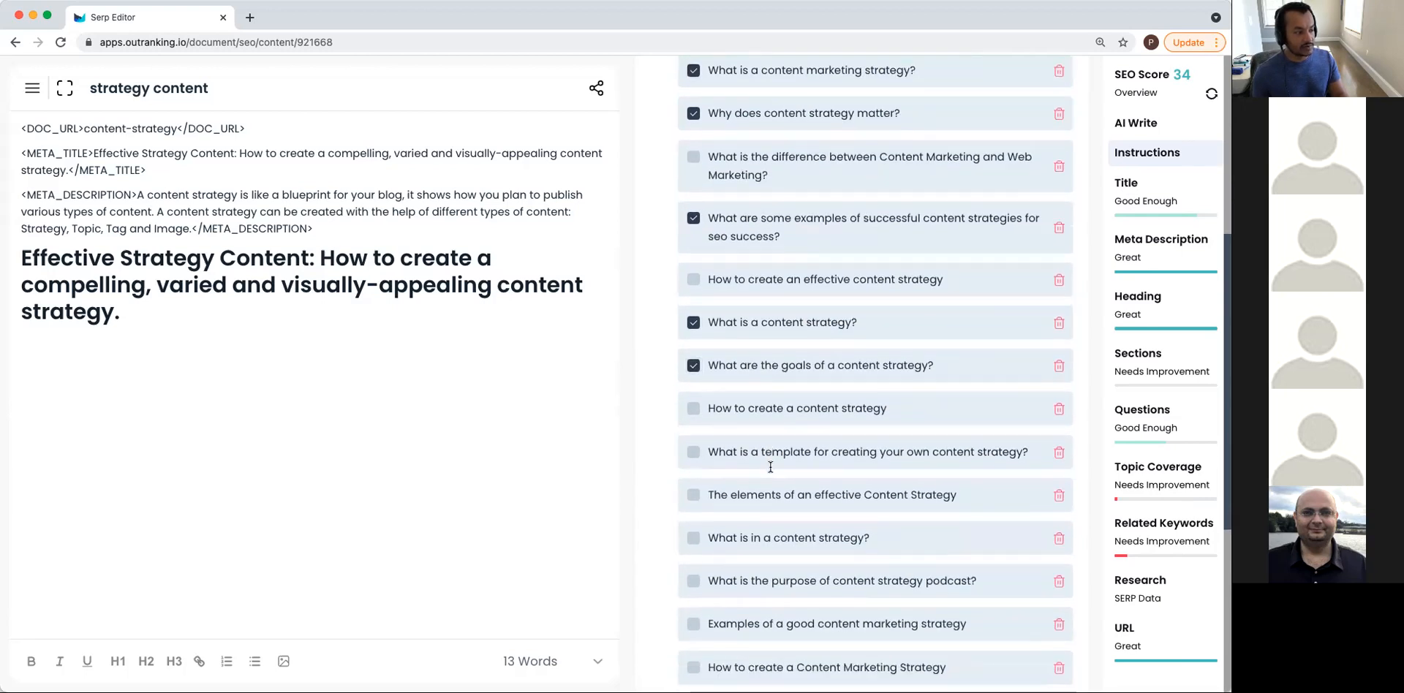
{"action": "left_click", "coordinate": [694, 363]}
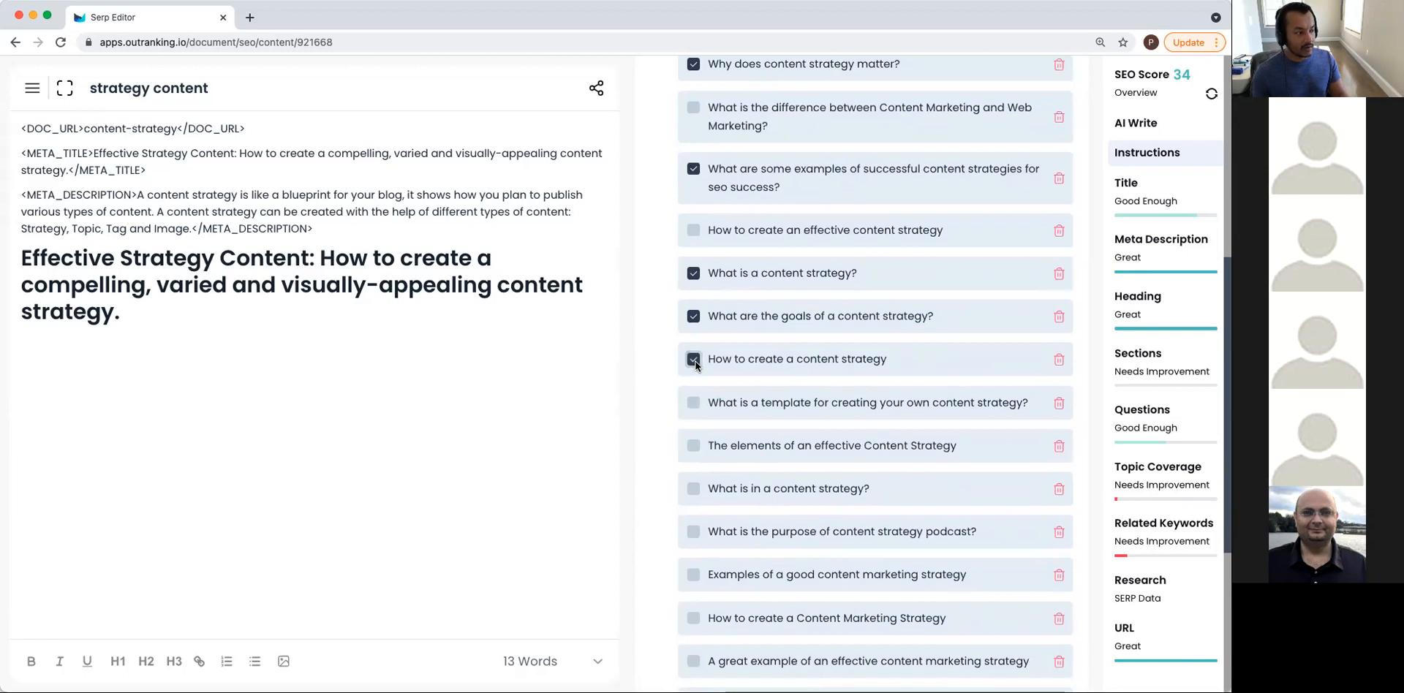
{"action": "left_click", "coordinate": [693, 403]}
Look over the remaining outline ideas, create the outline from the selected ones, and collapse its first section.
{"action": "scroll", "coordinate": [782, 461], "scroll_direction": "down", "scroll_amount": 3}
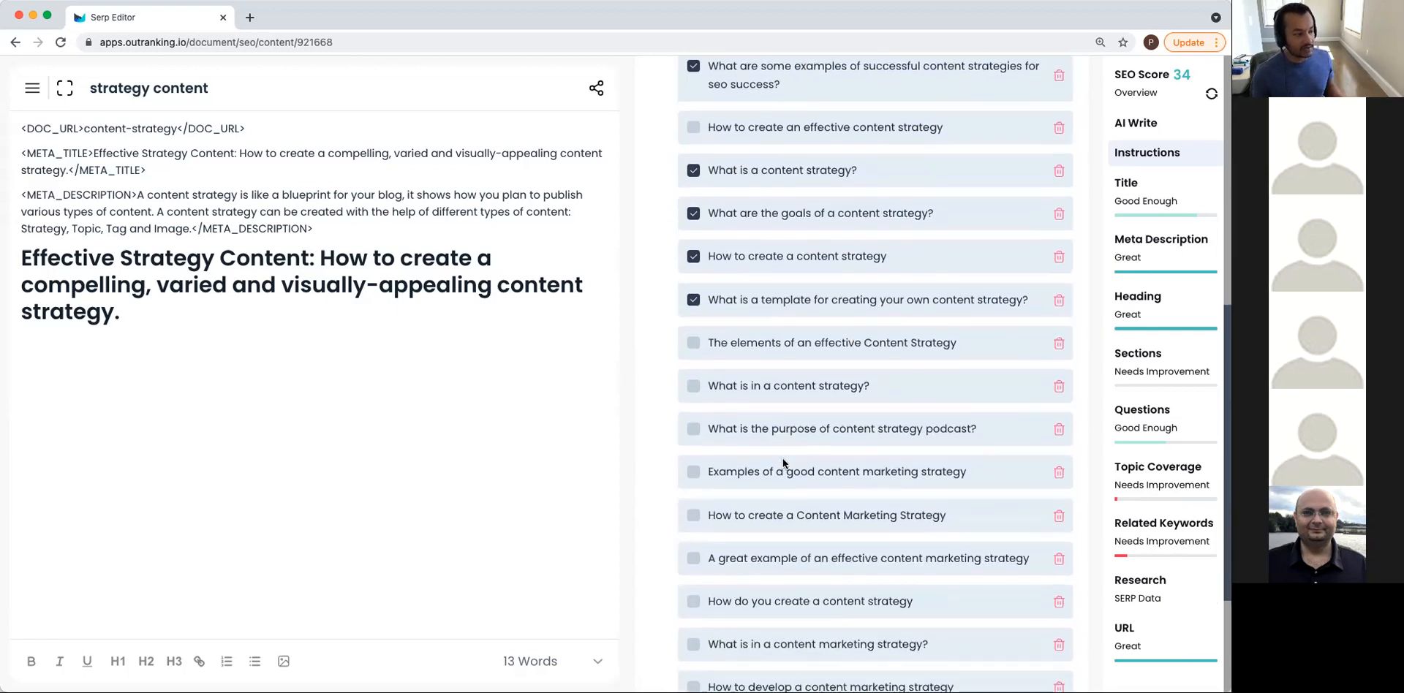
{"action": "scroll", "coordinate": [782, 459], "scroll_direction": "down", "scroll_amount": 4}
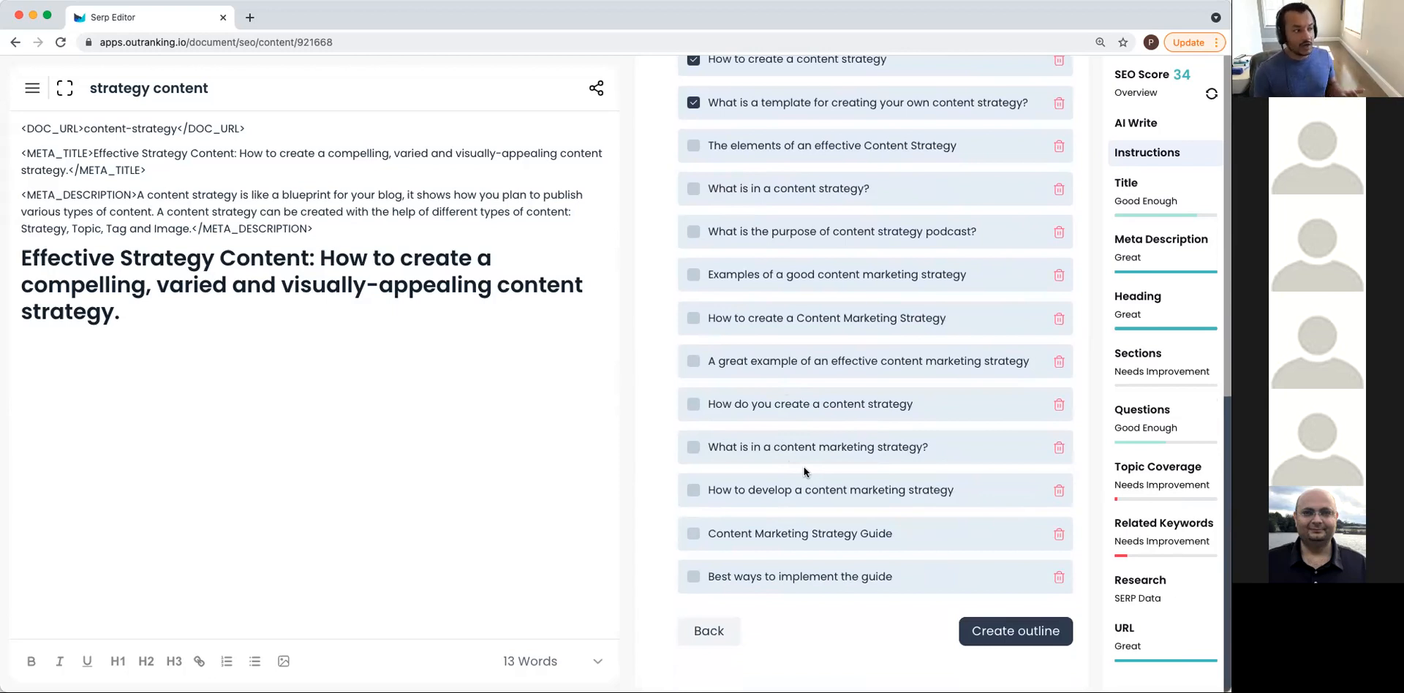
{"action": "scroll", "coordinate": [792, 396], "scroll_direction": "up", "scroll_amount": 8}
{"action": "scroll", "coordinate": [792, 396], "scroll_direction": "down", "scroll_amount": 4}
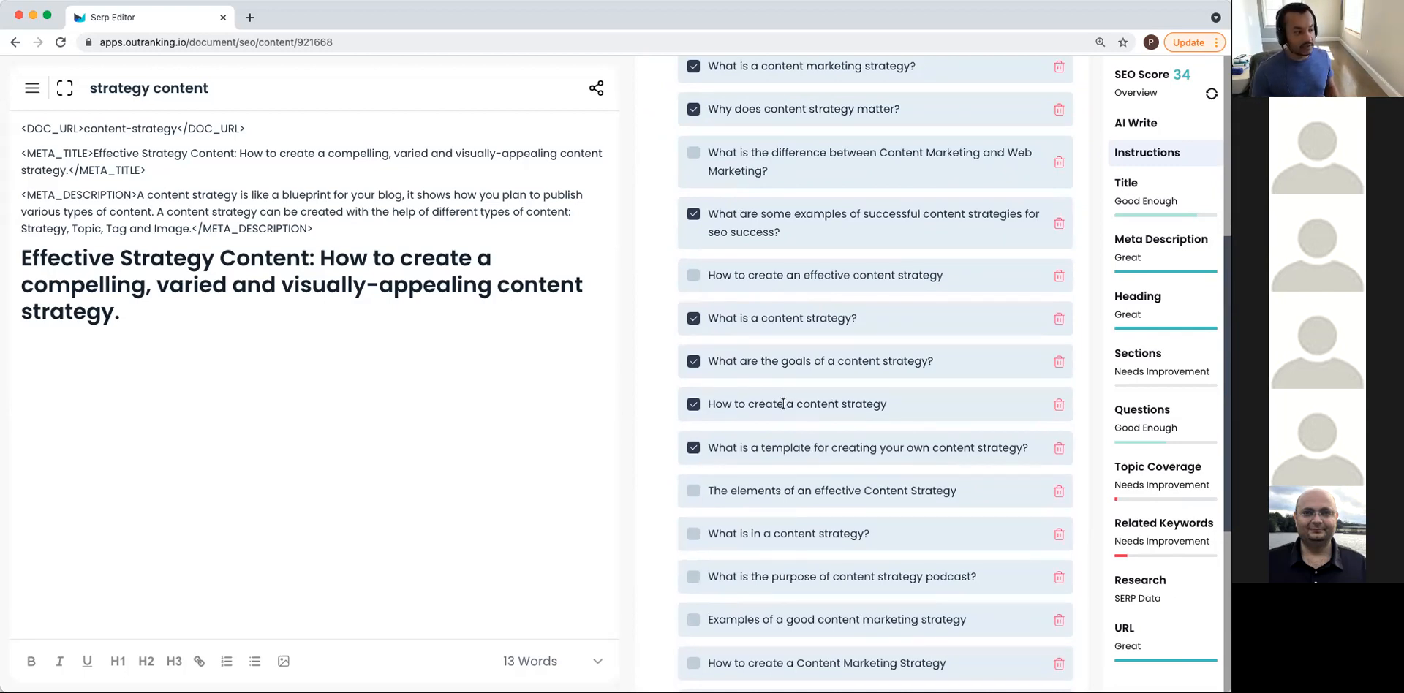
{"action": "scroll", "coordinate": [792, 395], "scroll_direction": "down", "scroll_amount": 4}
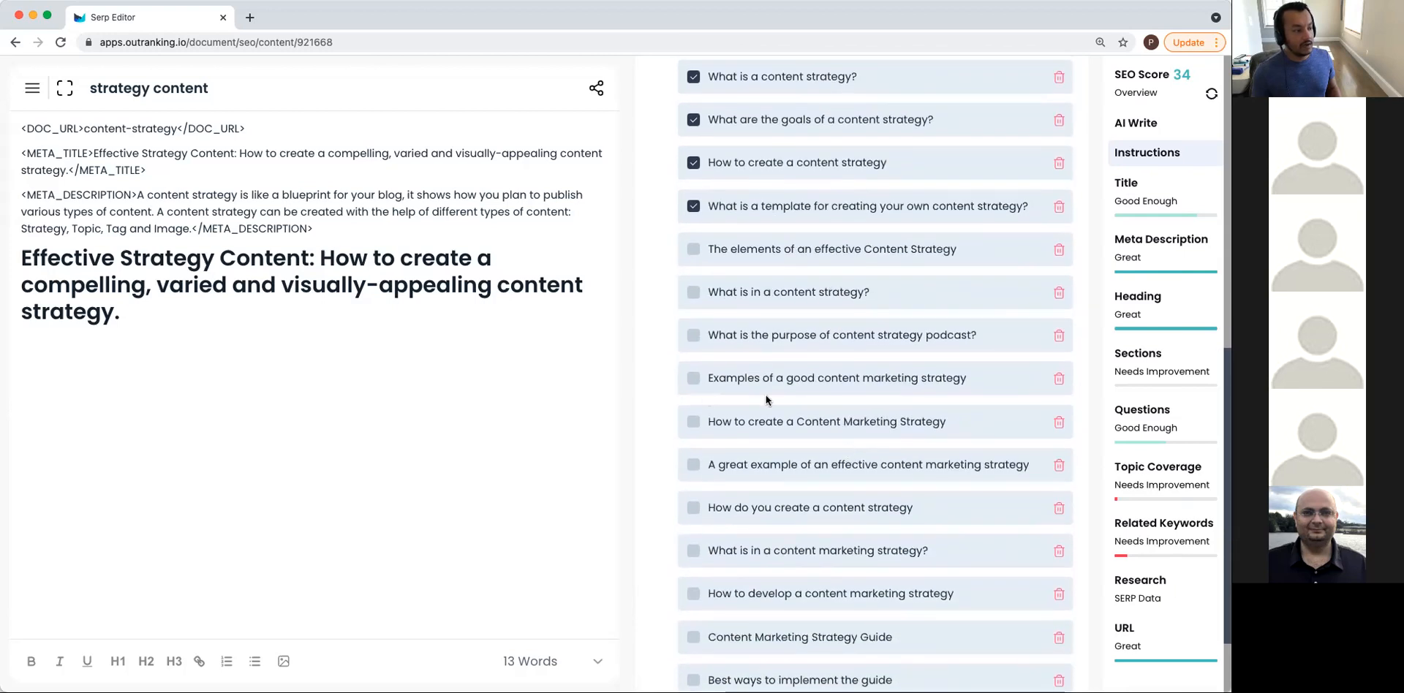
{"action": "scroll", "coordinate": [844, 536], "scroll_direction": "down", "scroll_amount": 2}
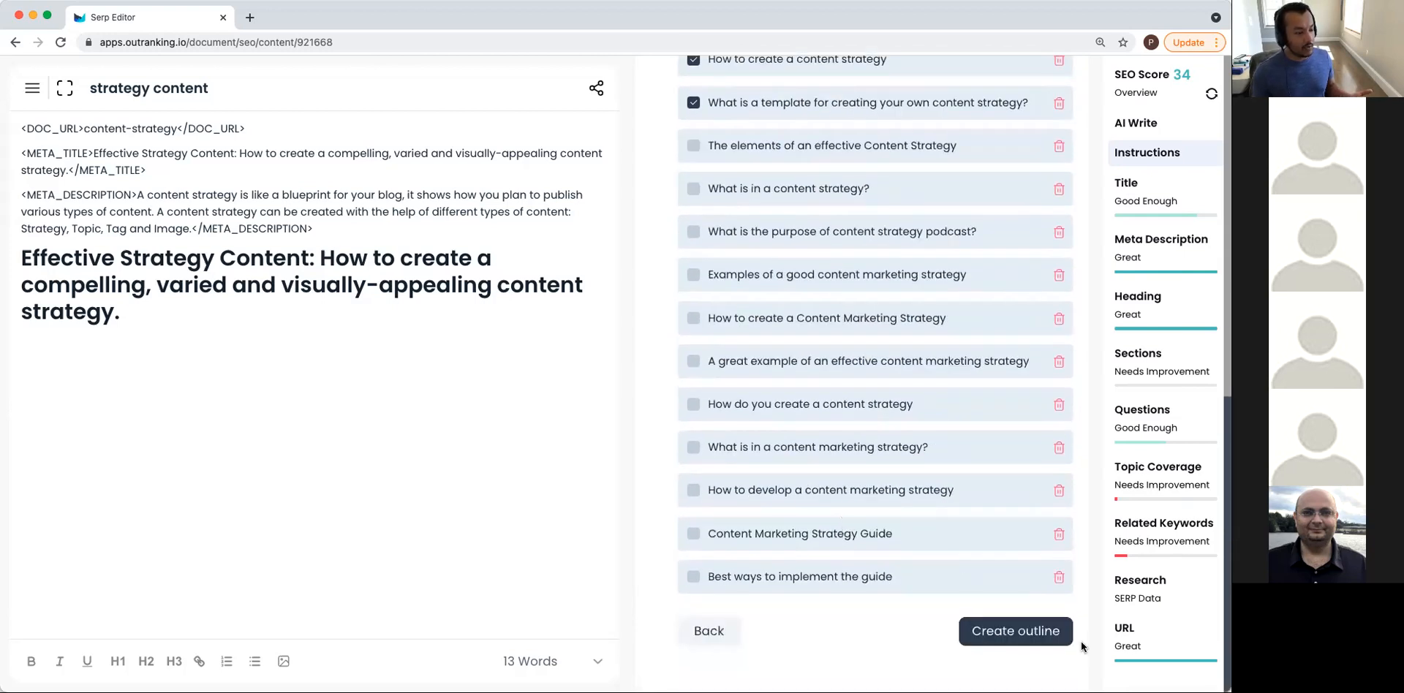
{"action": "left_click", "coordinate": [1018, 632]}
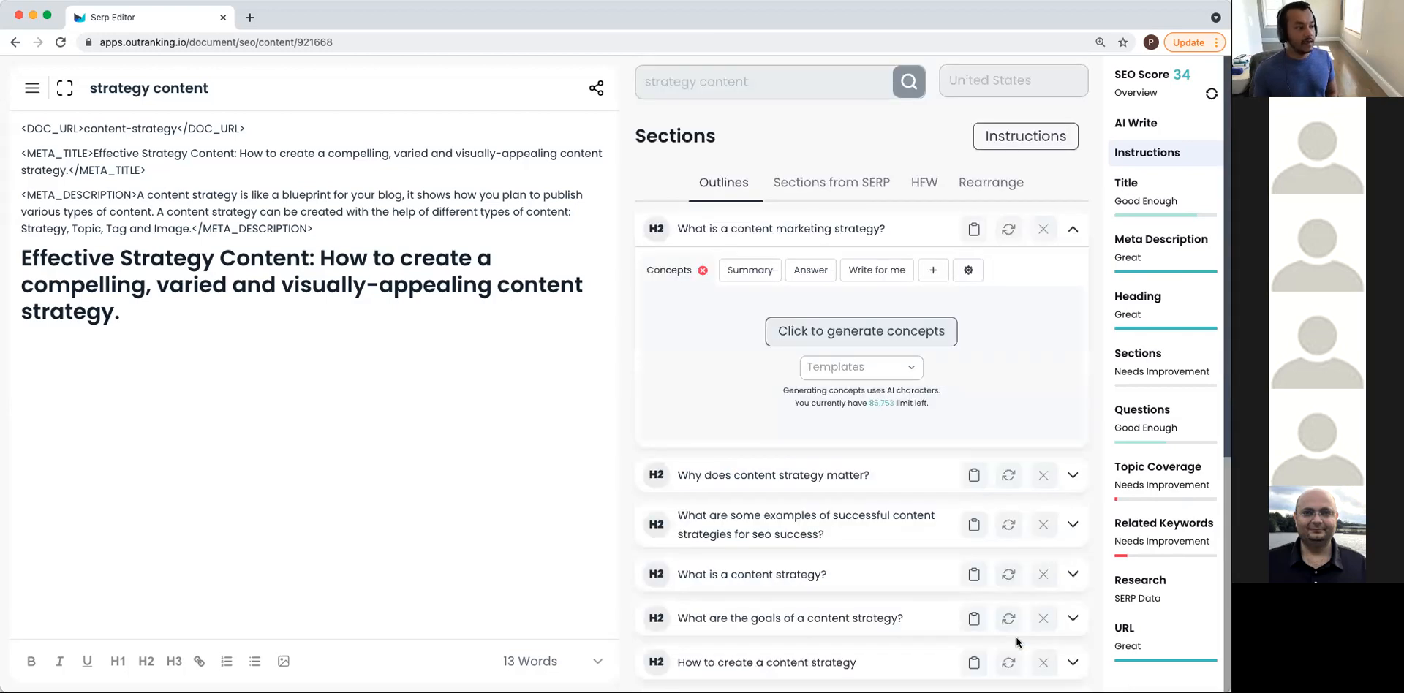
{"action": "left_click", "coordinate": [1073, 231]}
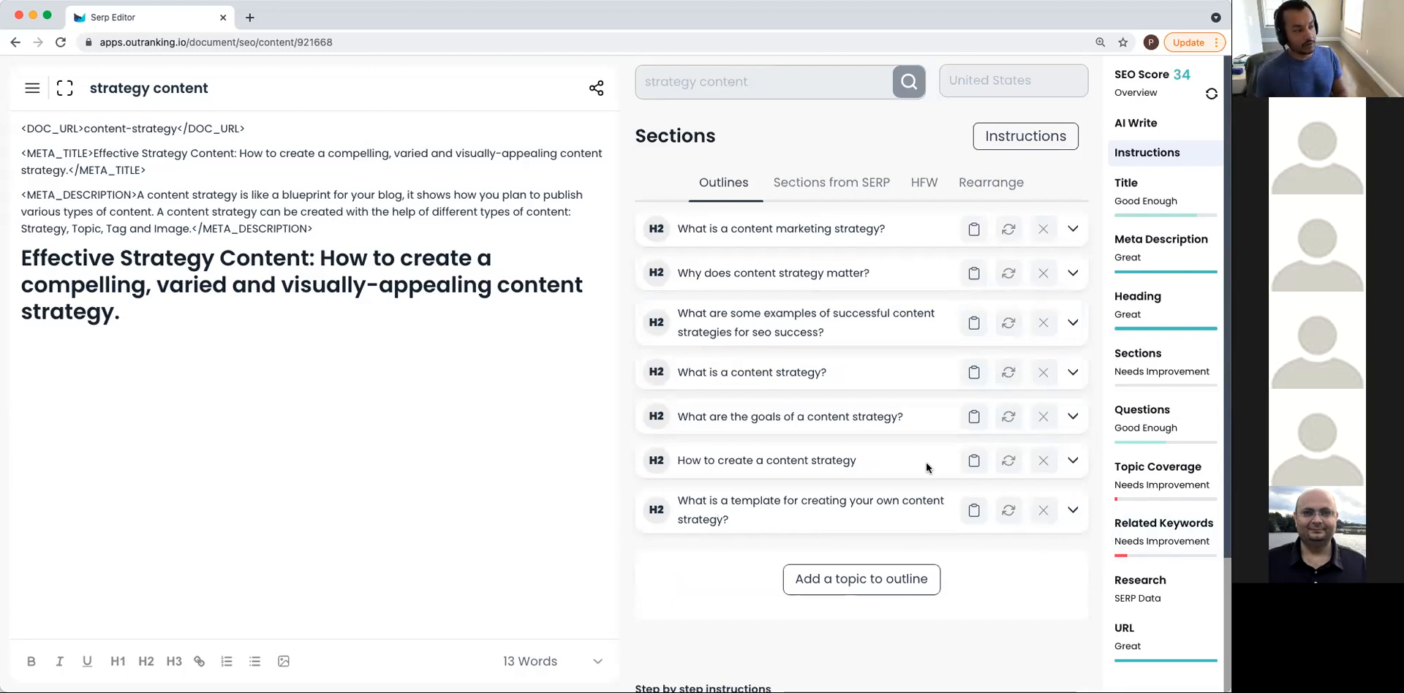
Open the Concepts Builder for the document beside the outline sections.
{"action": "scroll", "coordinate": [900, 459], "scroll_direction": "down", "scroll_amount": 1}
{"action": "scroll", "coordinate": [900, 458], "scroll_direction": "down", "scroll_amount": 1}
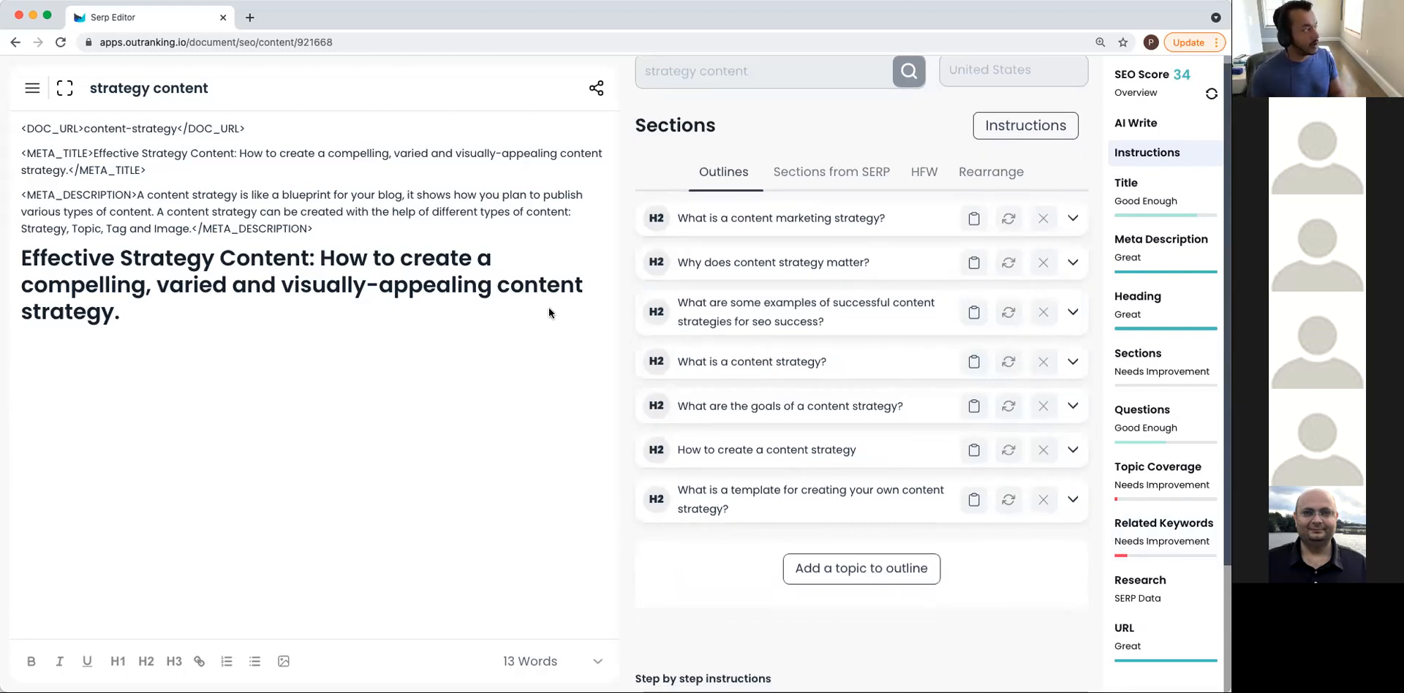
{"action": "left_click", "coordinate": [32, 87]}
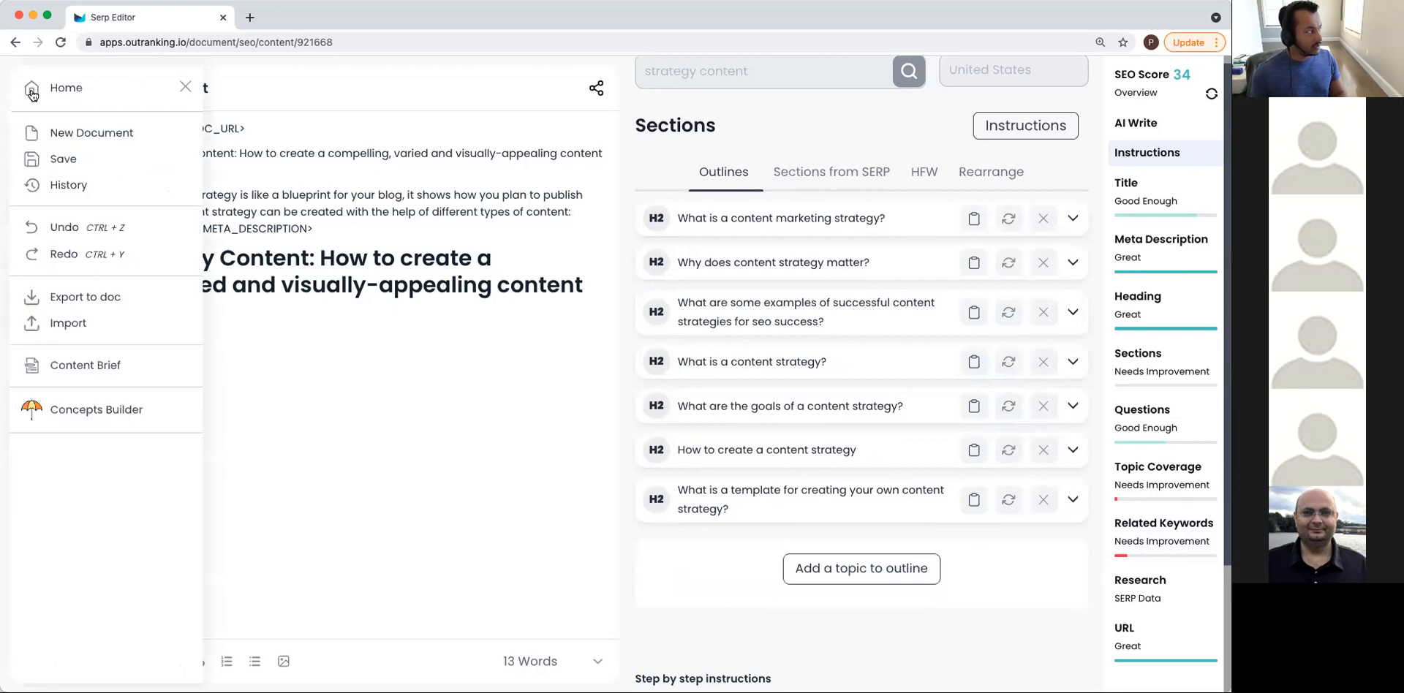
{"action": "left_click", "coordinate": [124, 413]}
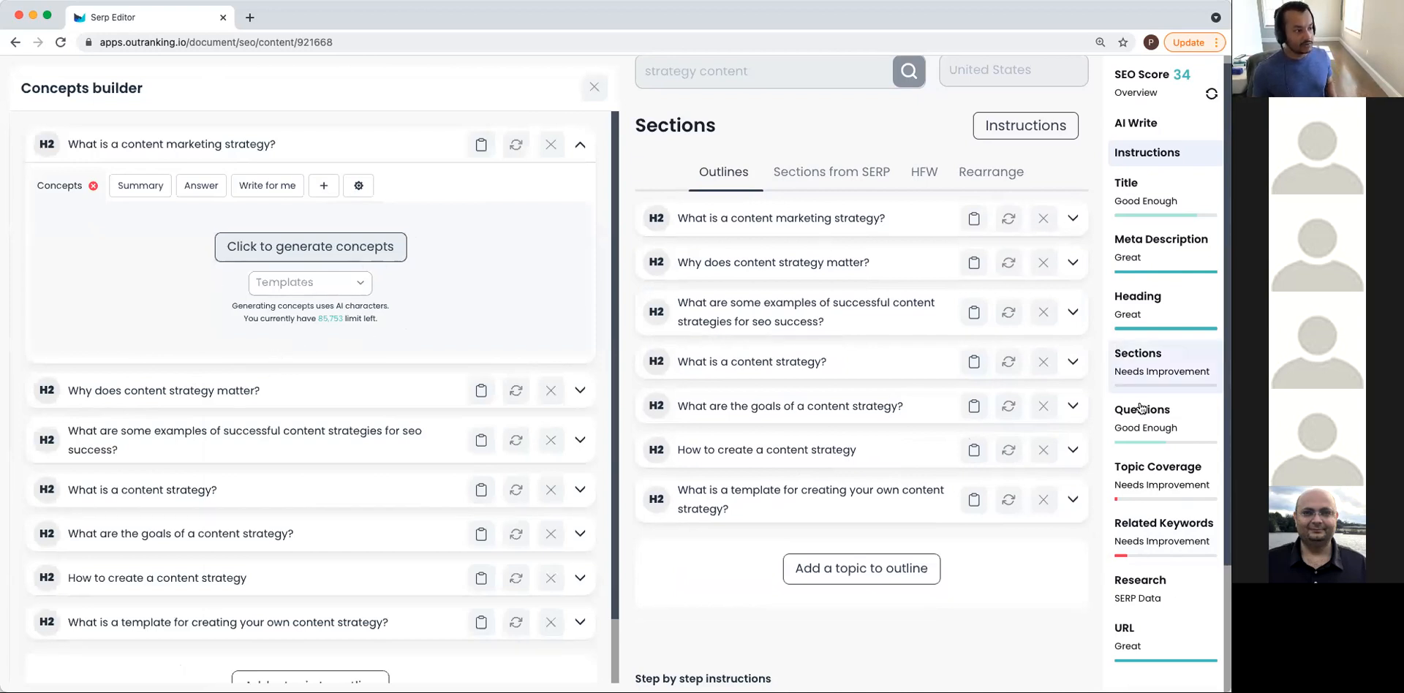
Examine the headings that blog.hubspot.com uses in the sections from SERP.
{"action": "left_click", "coordinate": [807, 174]}
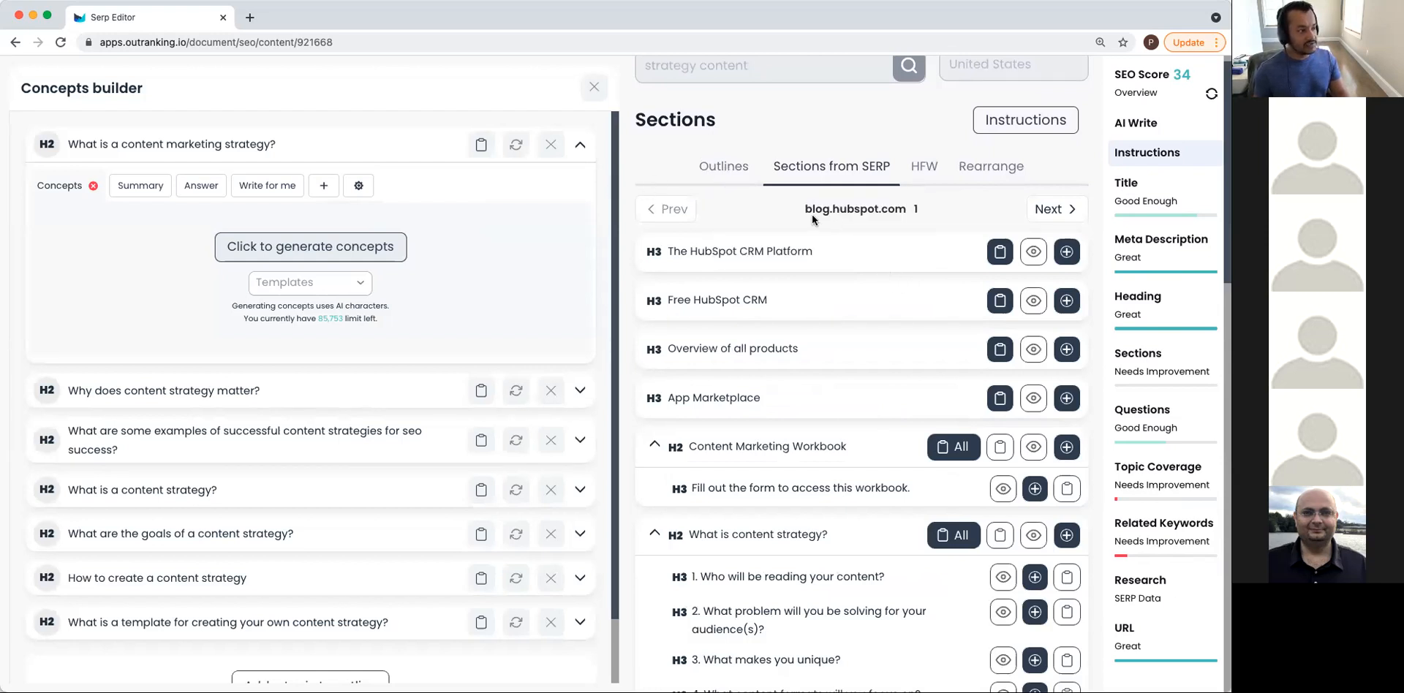
{"action": "left_click_drag", "start_coordinate": [807, 215], "coordinate": [959, 212]}
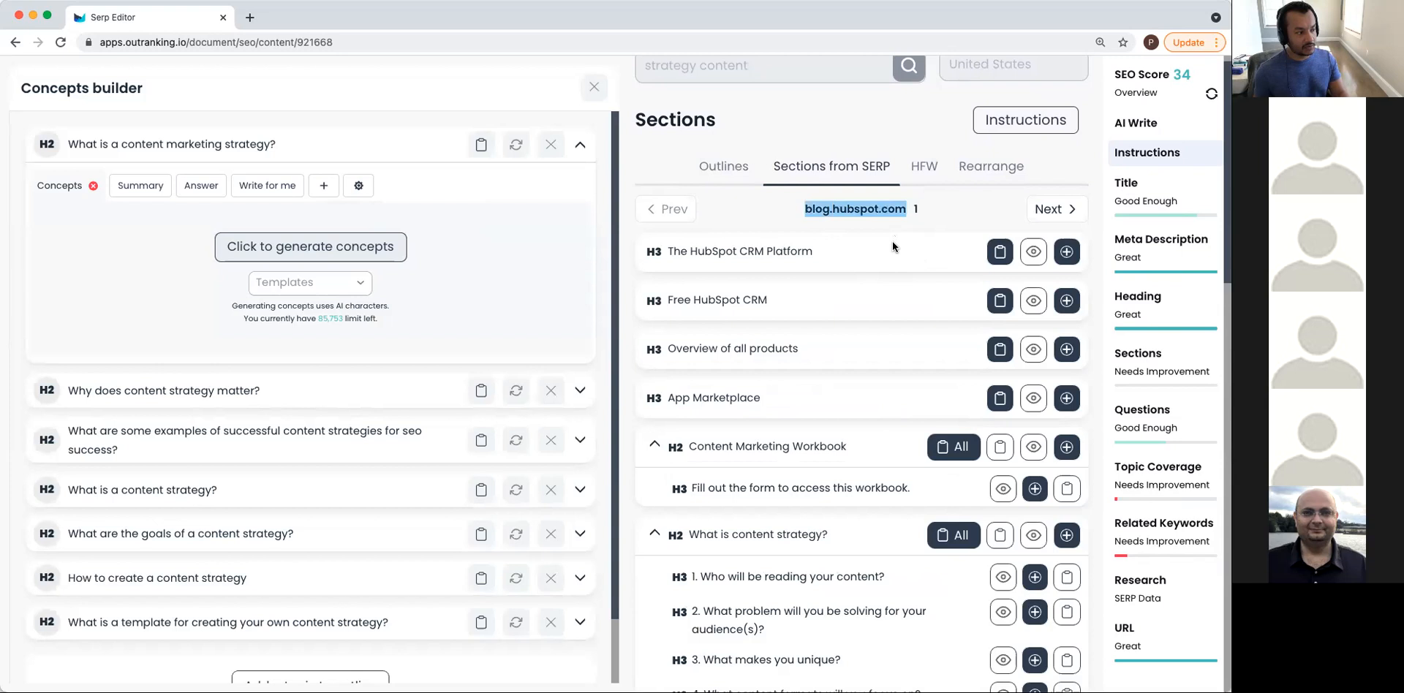
{"action": "scroll", "coordinate": [891, 243], "scroll_direction": "down", "scroll_amount": 1}
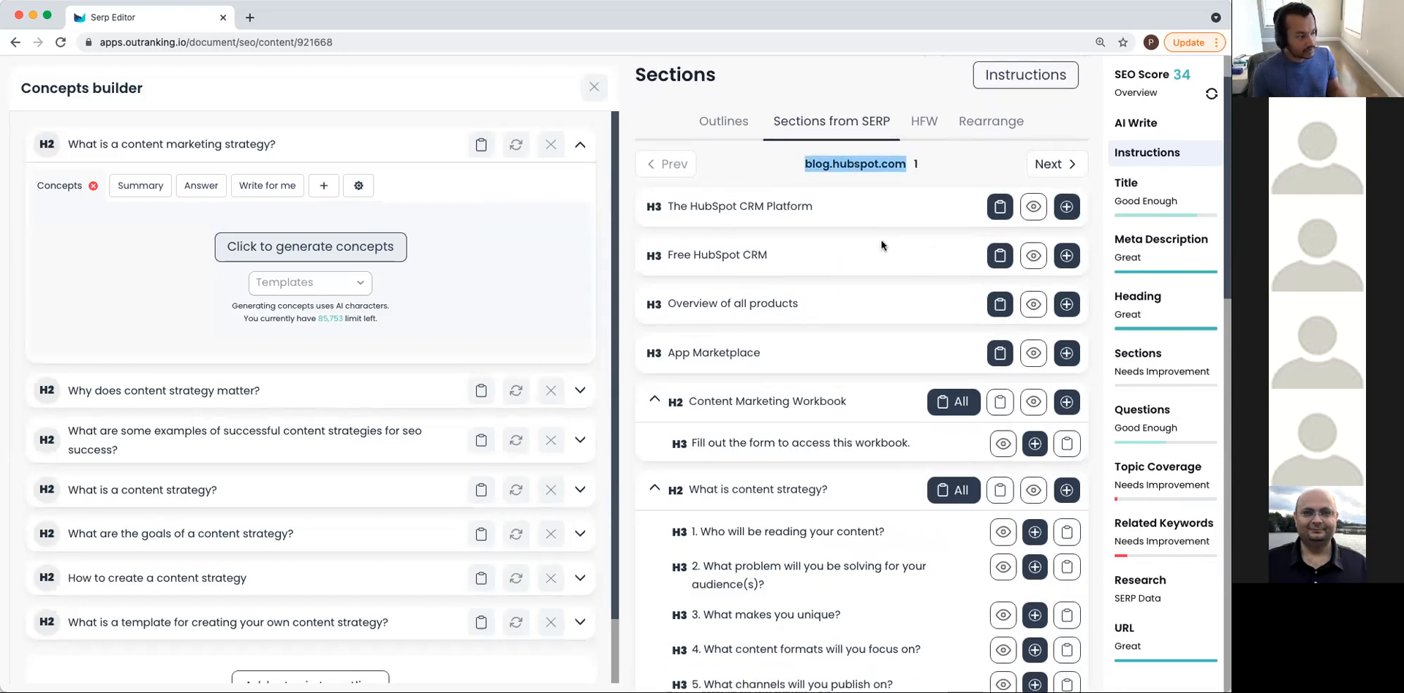
{"action": "scroll", "coordinate": [878, 246], "scroll_direction": "down", "scroll_amount": 3}
{"action": "scroll", "coordinate": [879, 243], "scroll_direction": "down", "scroll_amount": 1}
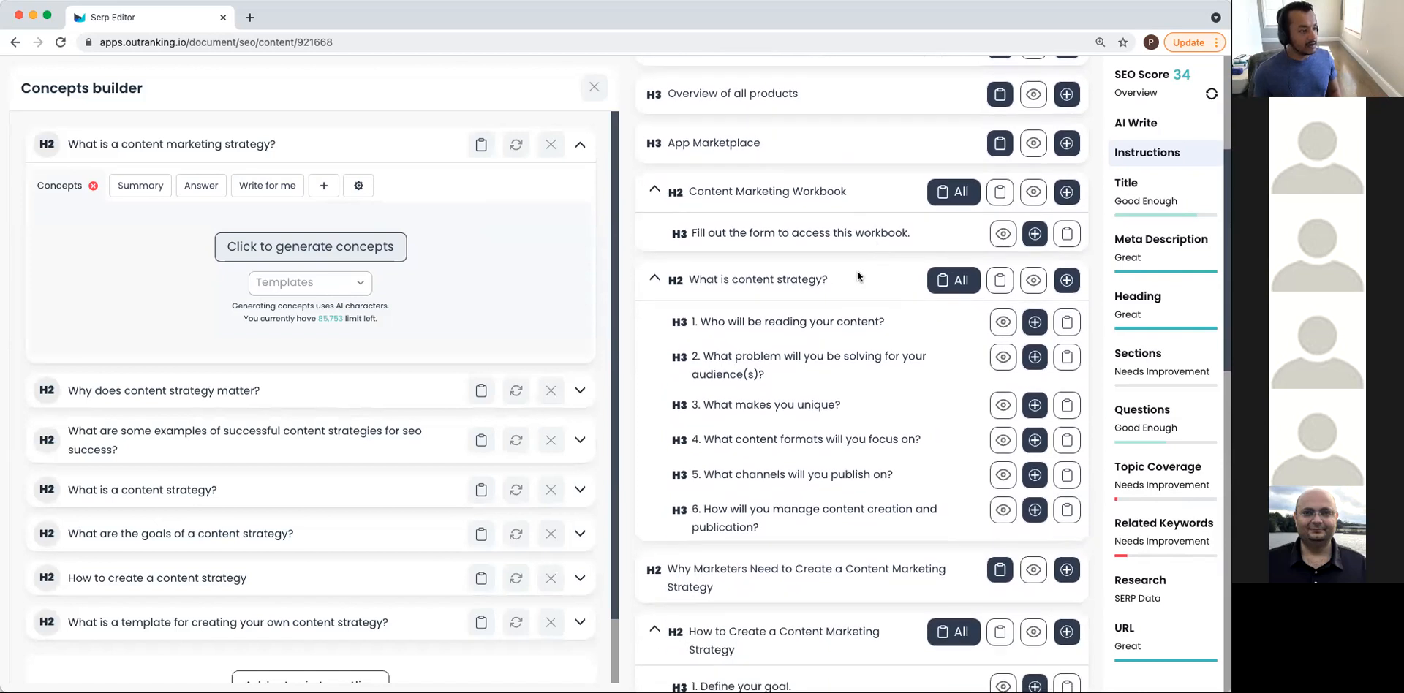
{"action": "scroll", "coordinate": [915, 361], "scroll_direction": "down", "scroll_amount": 4}
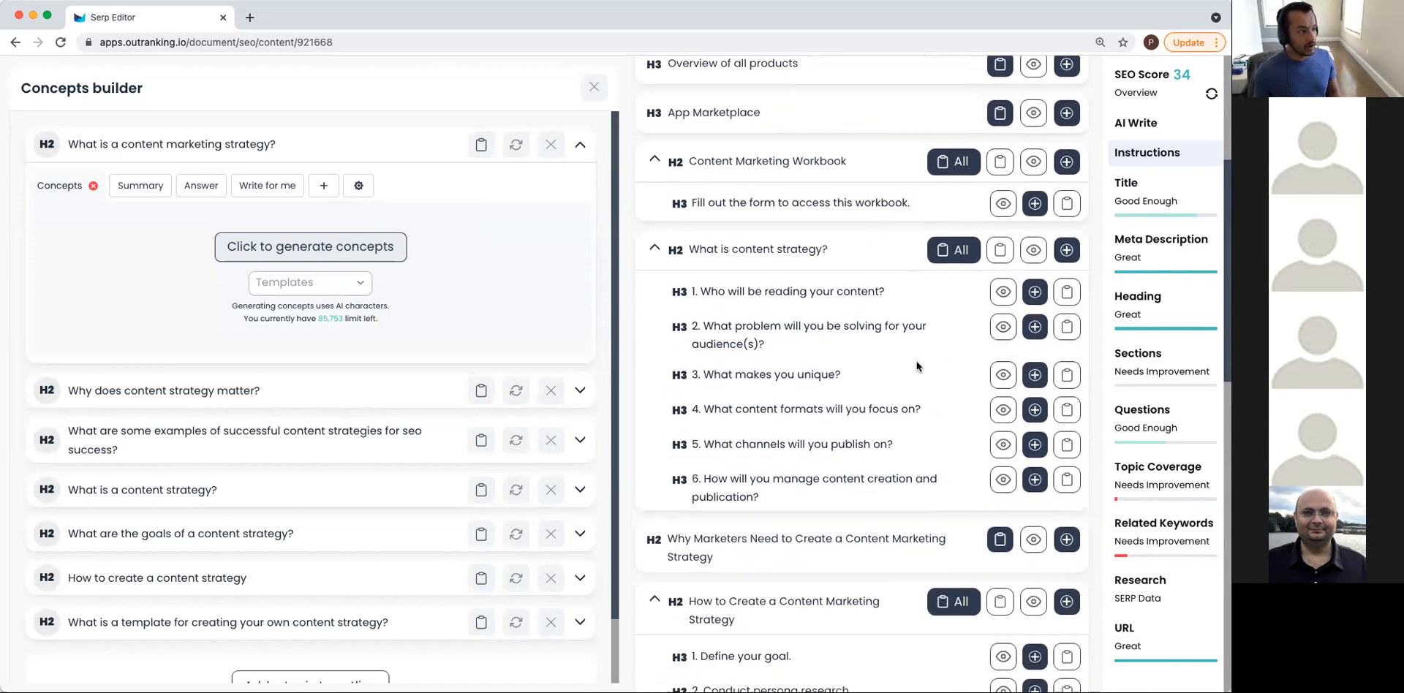
{"action": "scroll", "coordinate": [916, 363], "scroll_direction": "down", "scroll_amount": 2}
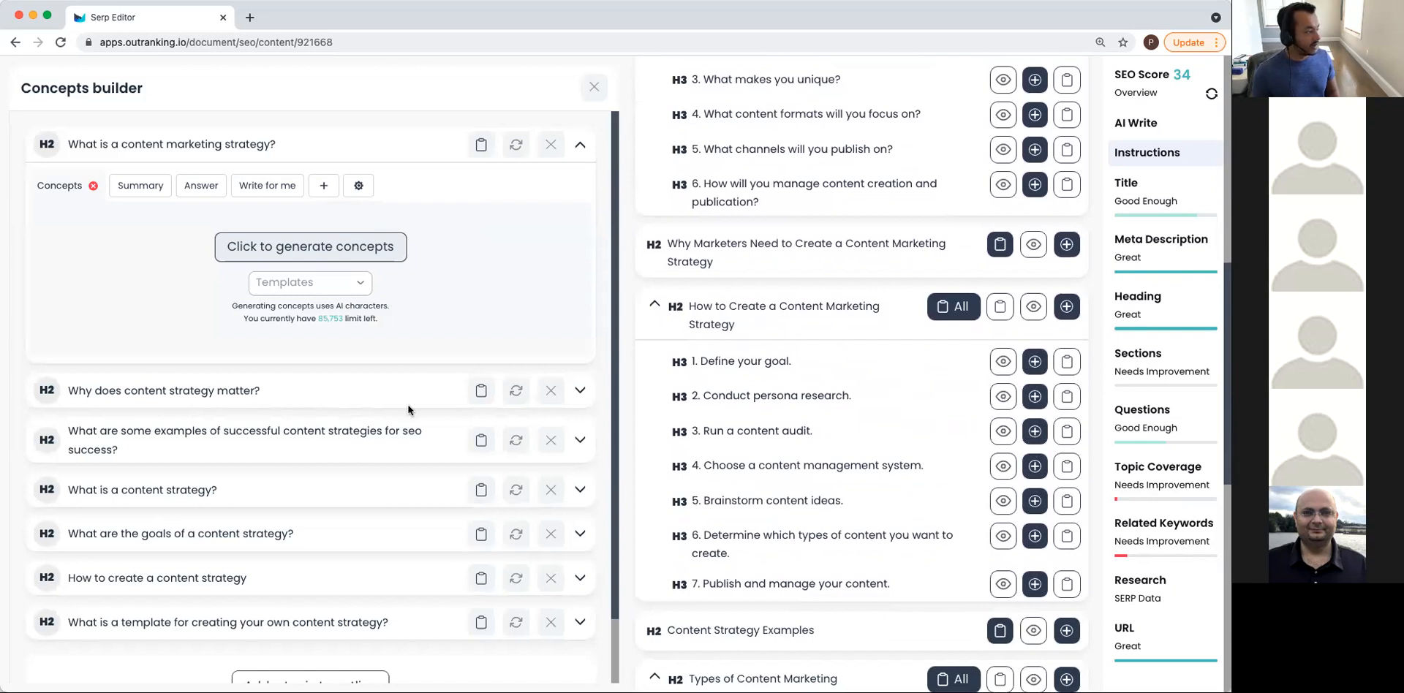
Move "How to create a content strategy" directly below "What is a content marketing strategy?" in the Concepts Builder, expanding it and collapsing the first section.
{"action": "left_click_drag", "start_coordinate": [249, 585], "coordinate": [260, 411]}
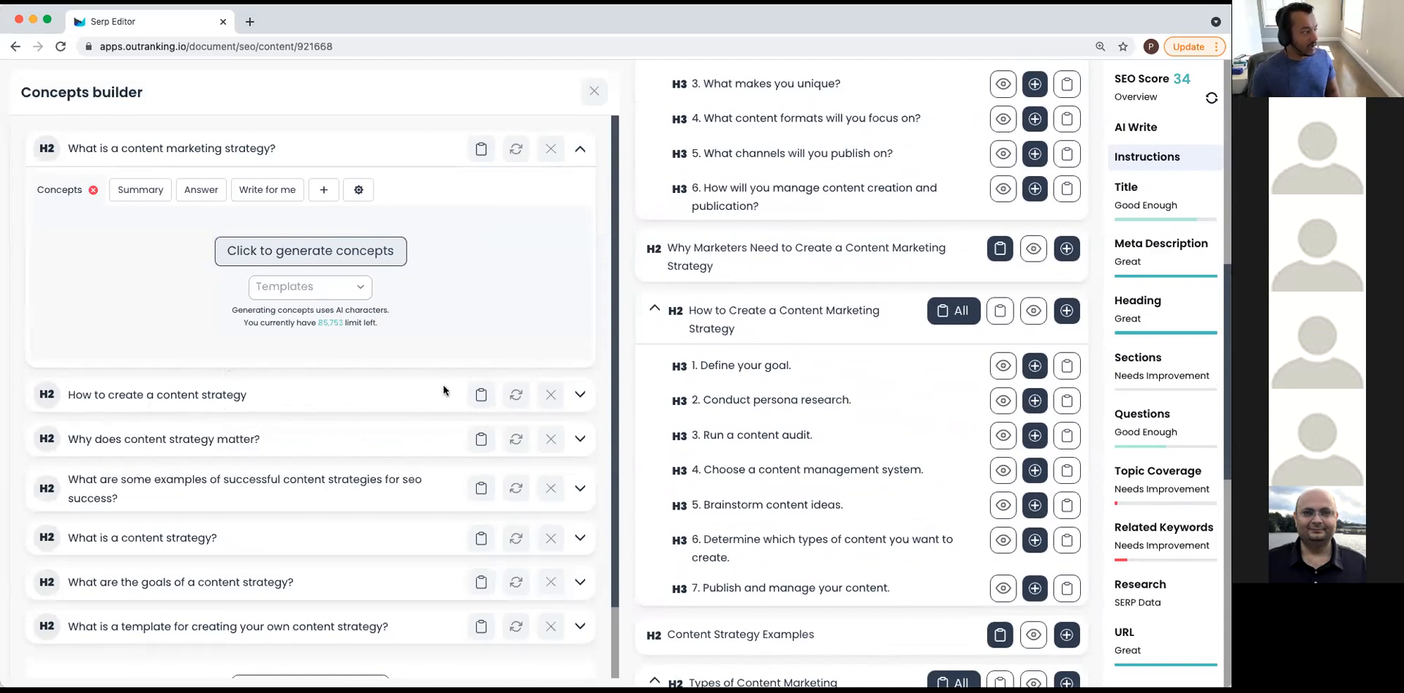
{"action": "left_click", "coordinate": [580, 397]}
{"action": "scroll", "coordinate": [788, 487], "scroll_direction": "down", "scroll_amount": 5}
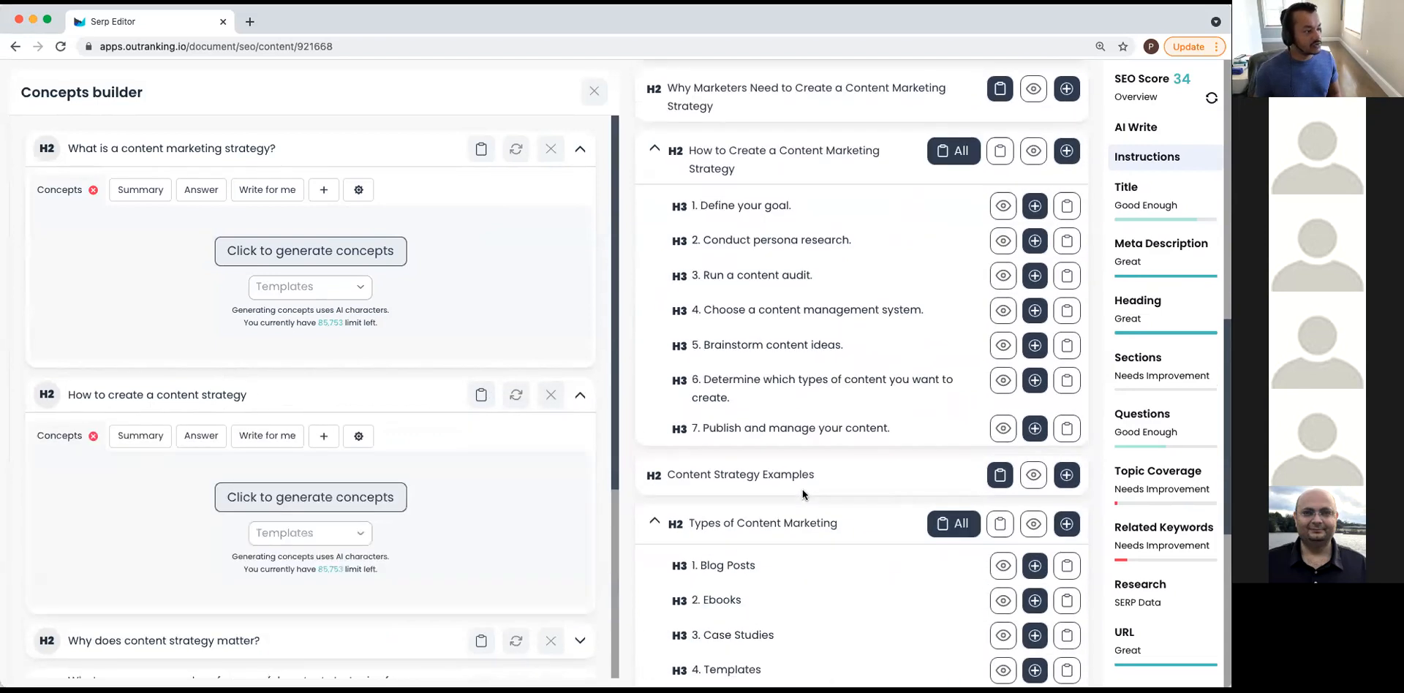
{"action": "left_click", "coordinate": [579, 148]}
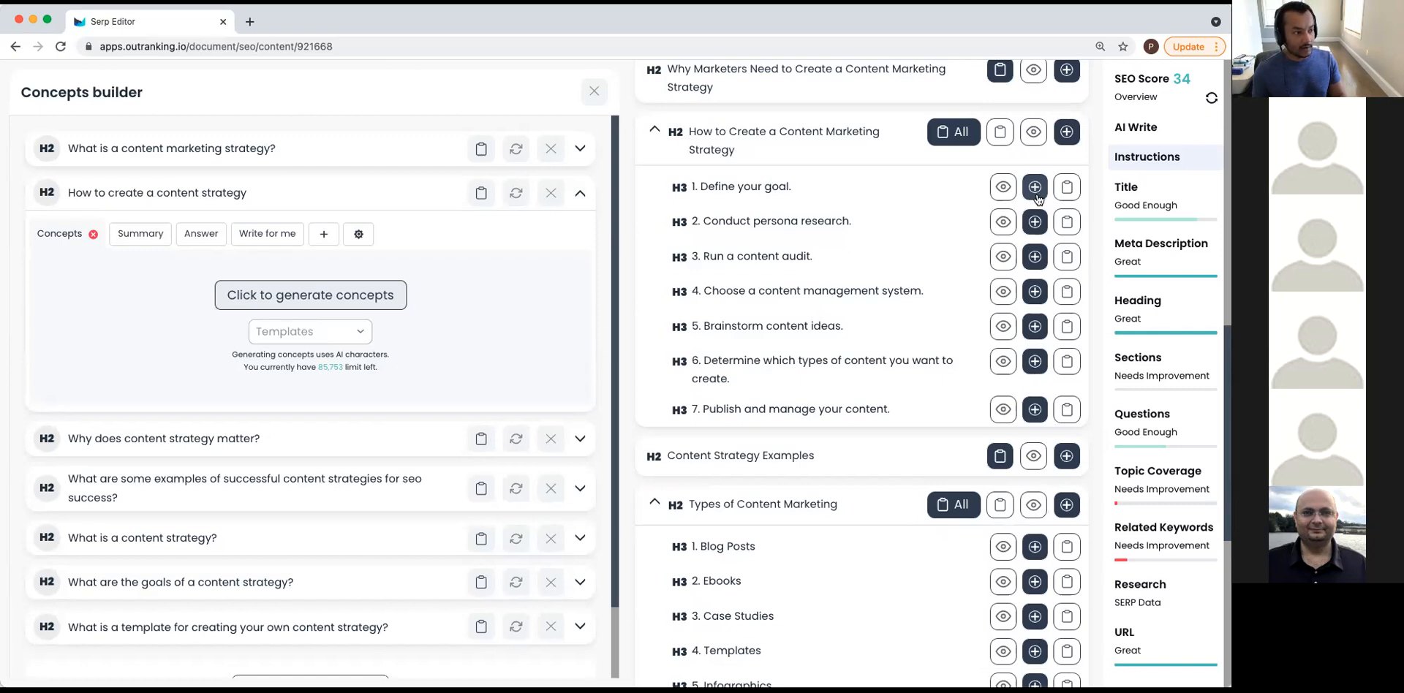
Preview the competitor text under "1. Define your goal." and add that heading to the outline.
{"action": "scroll", "coordinate": [1004, 212], "scroll_direction": "down", "scroll_amount": 1}
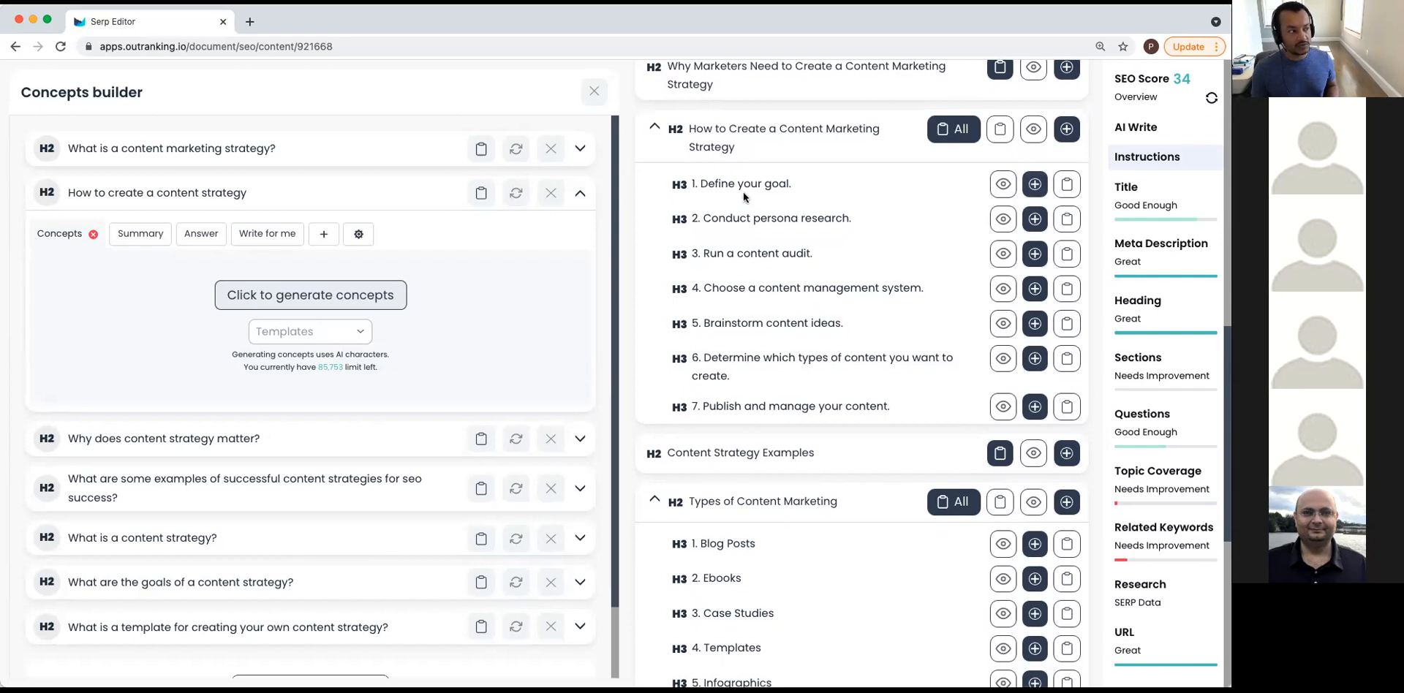
{"action": "left_click", "coordinate": [1001, 189]}
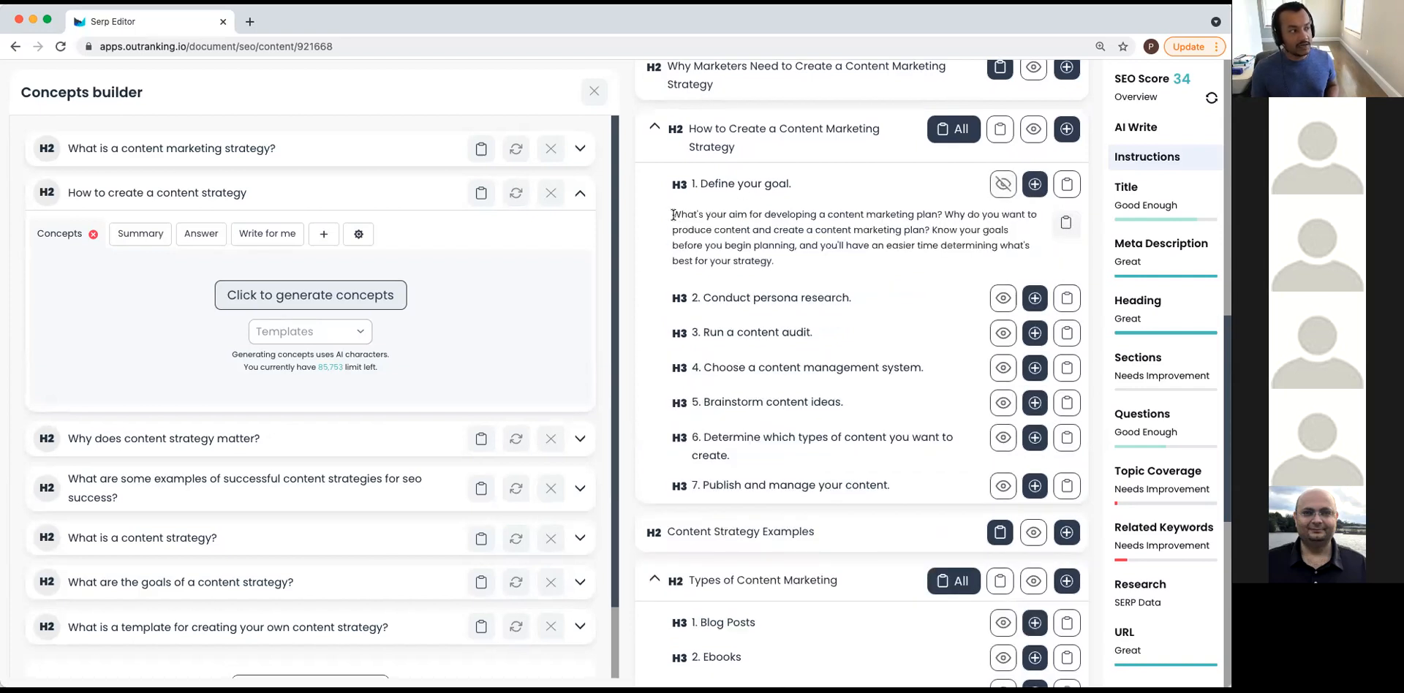
{"action": "left_click_drag", "start_coordinate": [671, 214], "coordinate": [808, 273]}
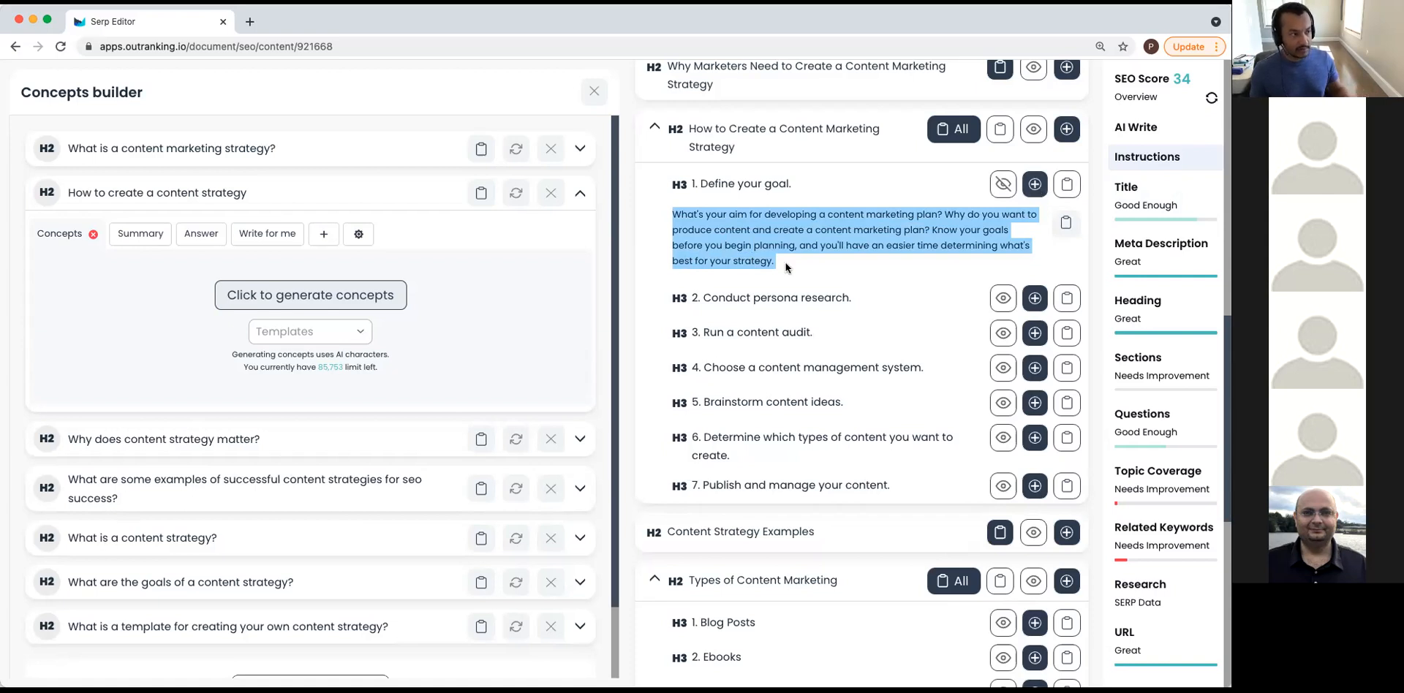
{"action": "left_click", "coordinate": [1035, 186]}
Nest "1. Define your goal." as an H3 under "How to create a content strategy" and replace its number with "How to".
{"action": "scroll", "coordinate": [195, 555], "scroll_direction": "down", "scroll_amount": 3}
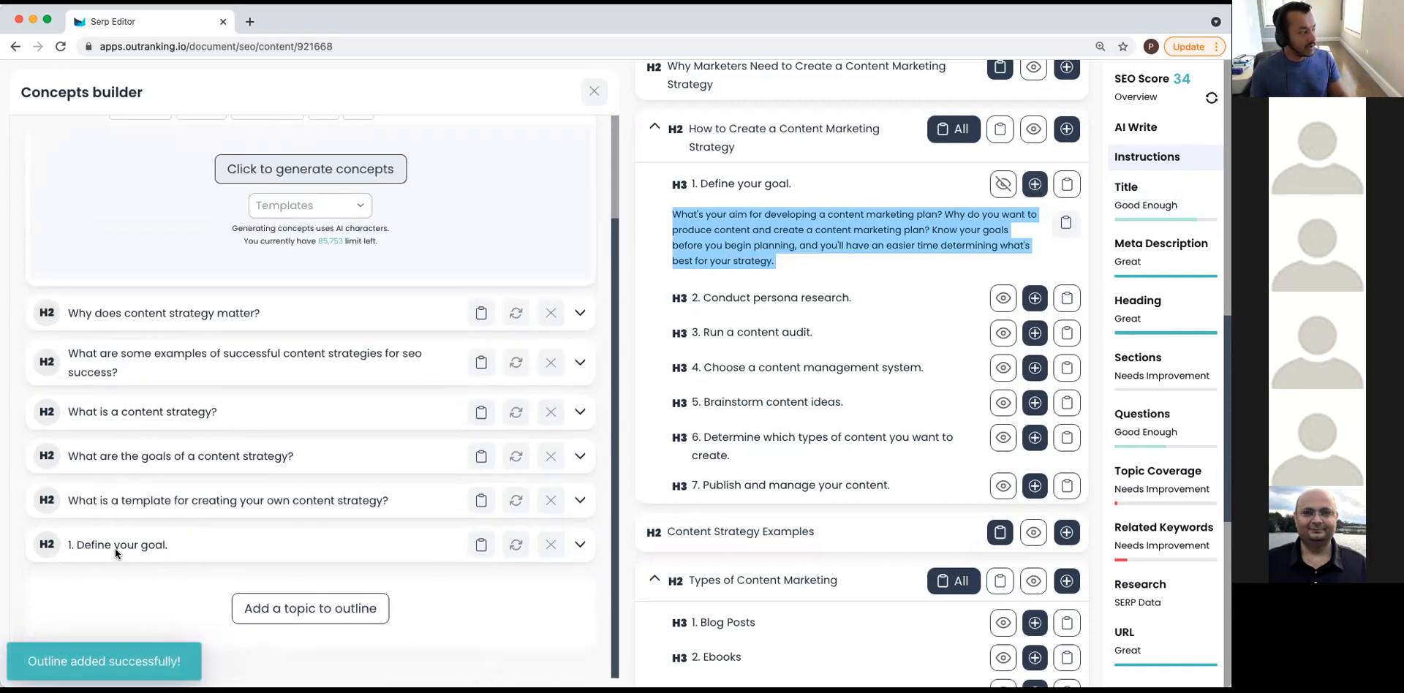
{"action": "left_click_drag", "start_coordinate": [116, 547], "coordinate": [122, 259]}
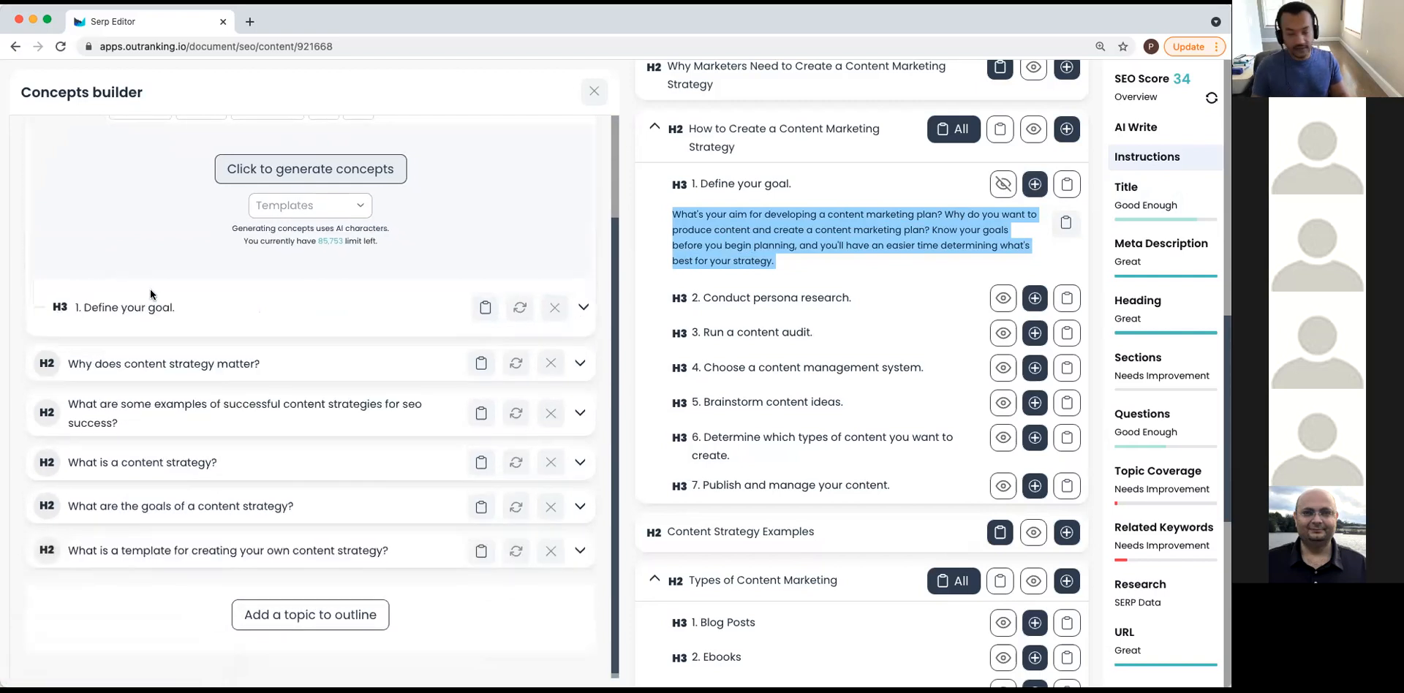
{"action": "left_click", "coordinate": [156, 310]}
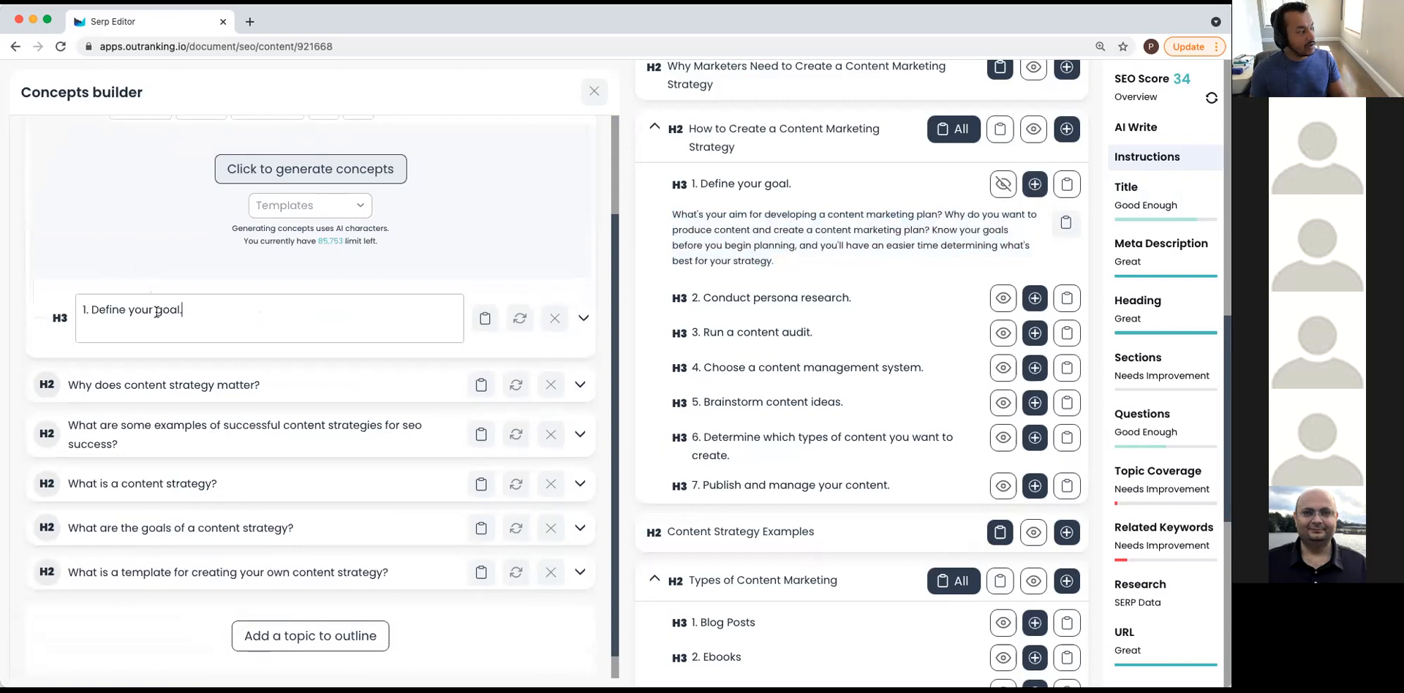
{"action": "left_click", "coordinate": [91, 310]}
{"action": "key", "text": "BackSpace"}
{"action": "key", "text": "BackSpace"}
{"action": "key", "text": "BackSpace"}
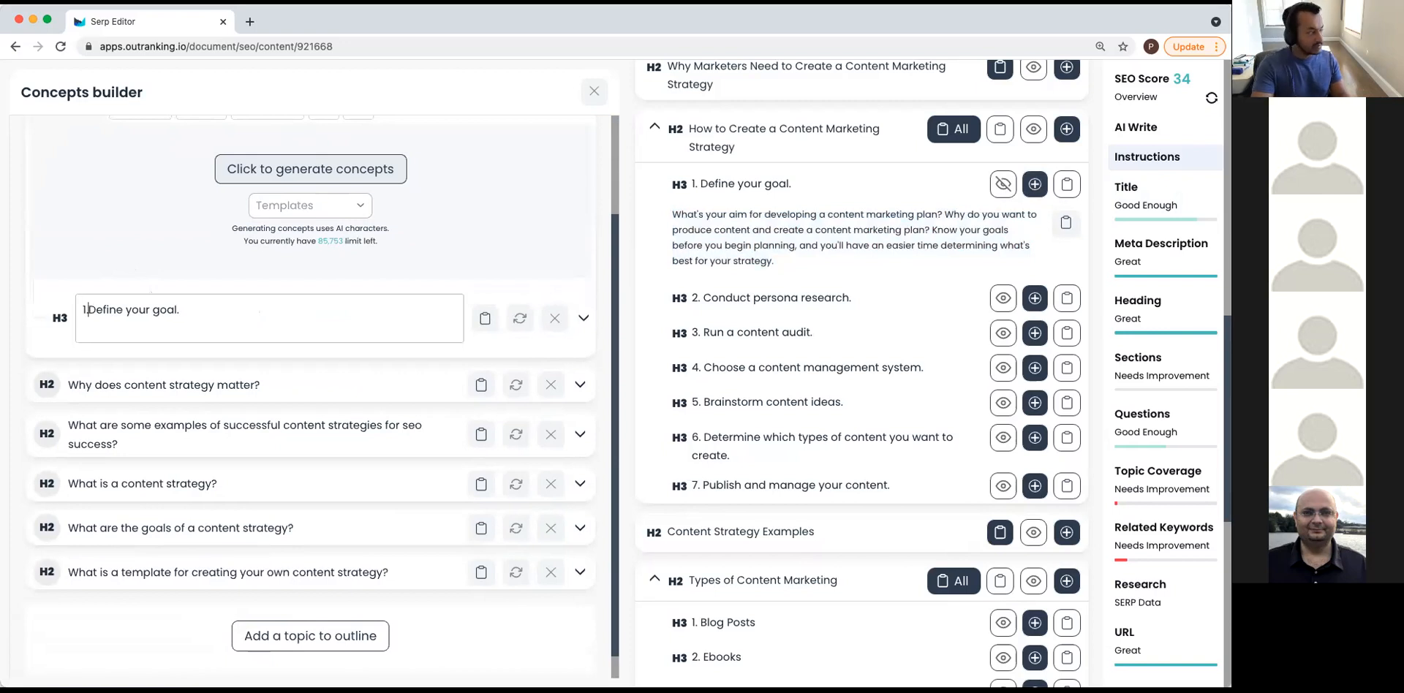
{"action": "type", "text": "How tio"}
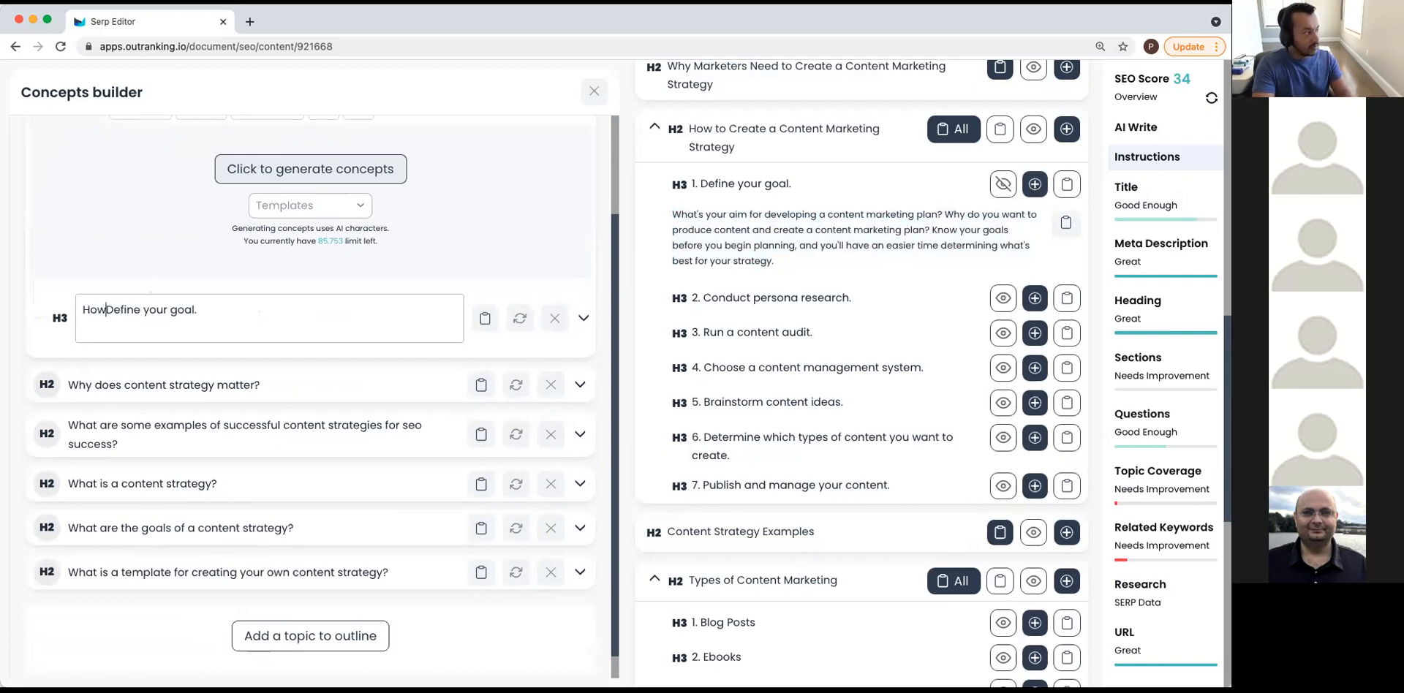
{"action": "key", "text": "BackSpace"}
{"action": "key", "text": "BackSpace"}
{"action": "key", "text": "BackSpace"}
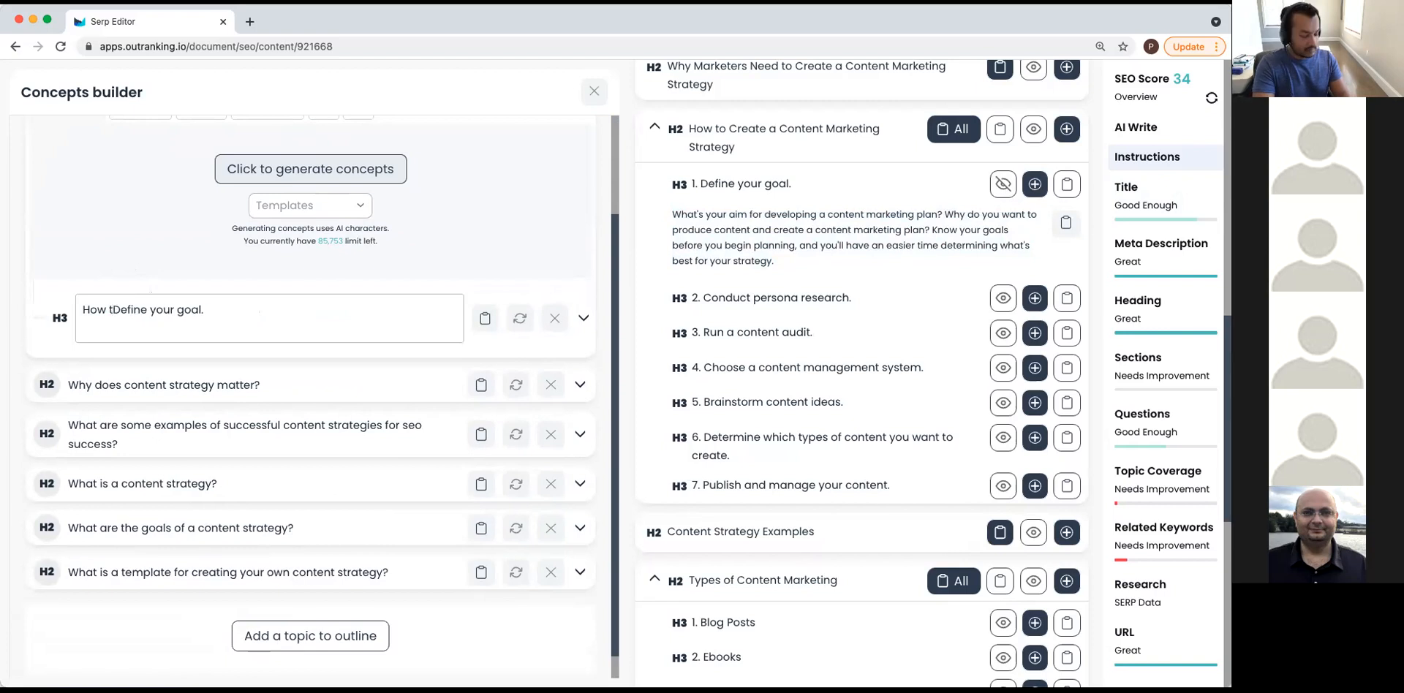
{"action": "type", "text": "o"}
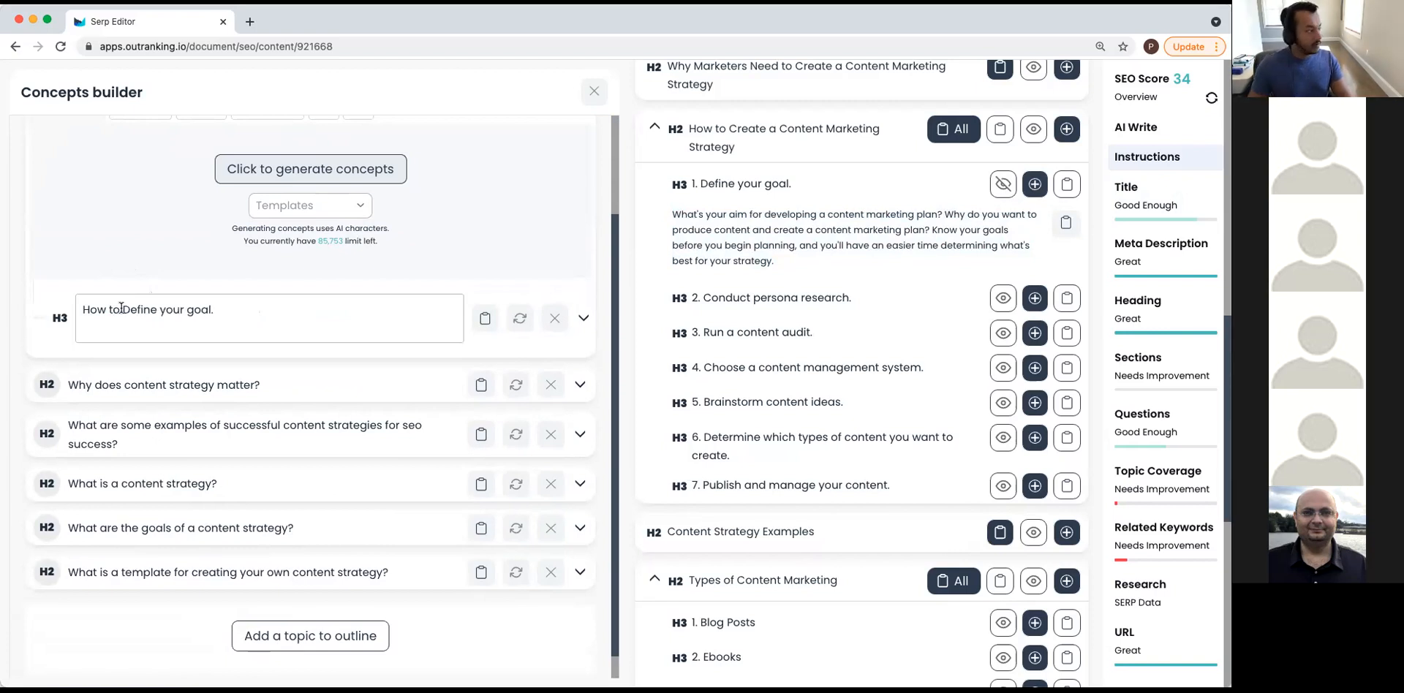
Complete the nested H3 heading as "How to Define your content strategy goals and KPI's".
{"action": "left_click", "coordinate": [187, 309]}
{"action": "type", "text": "content str"}
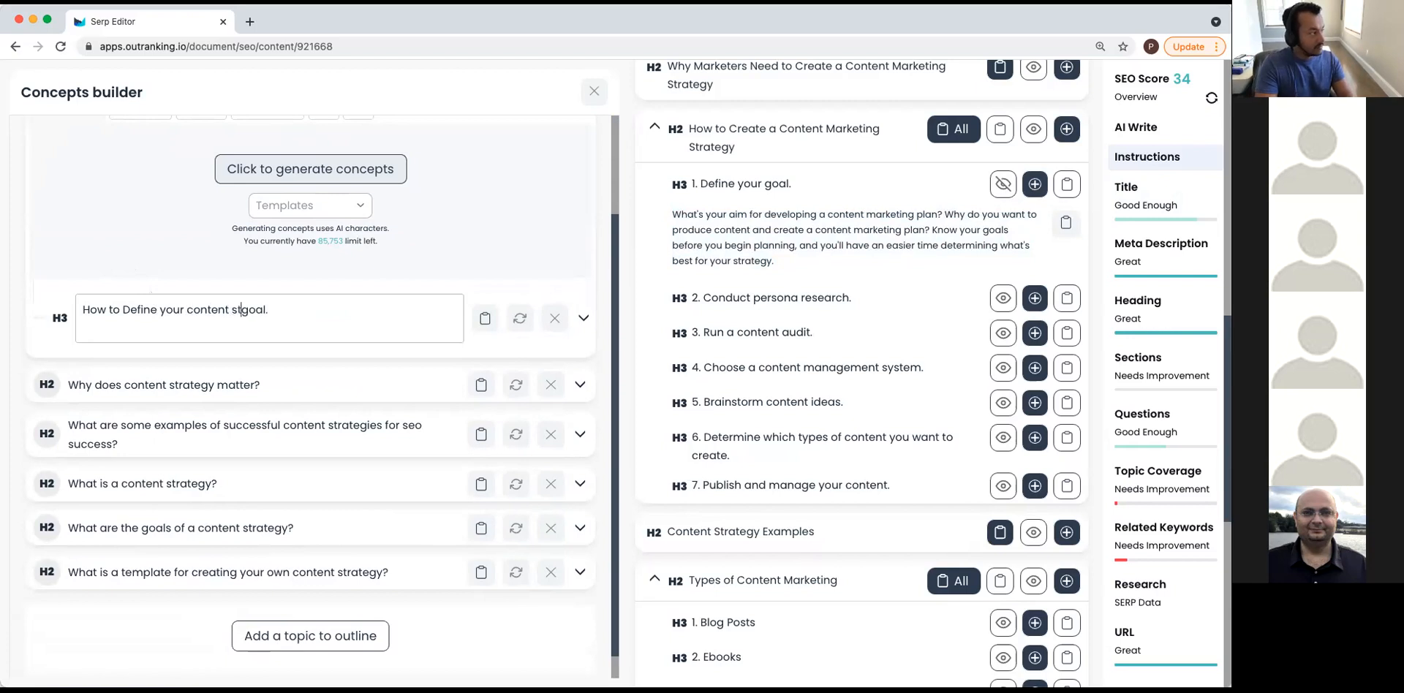
{"action": "type", "text": "ategy"}
{"action": "key", "text": "Right"}
{"action": "key", "text": "Right"}
{"action": "key", "text": "Right"}
{"action": "key", "text": "Right"}
{"action": "key", "text": "Right"}
{"action": "key", "text": "BackSpace"}
{"action": "type", "text": "s and K"}
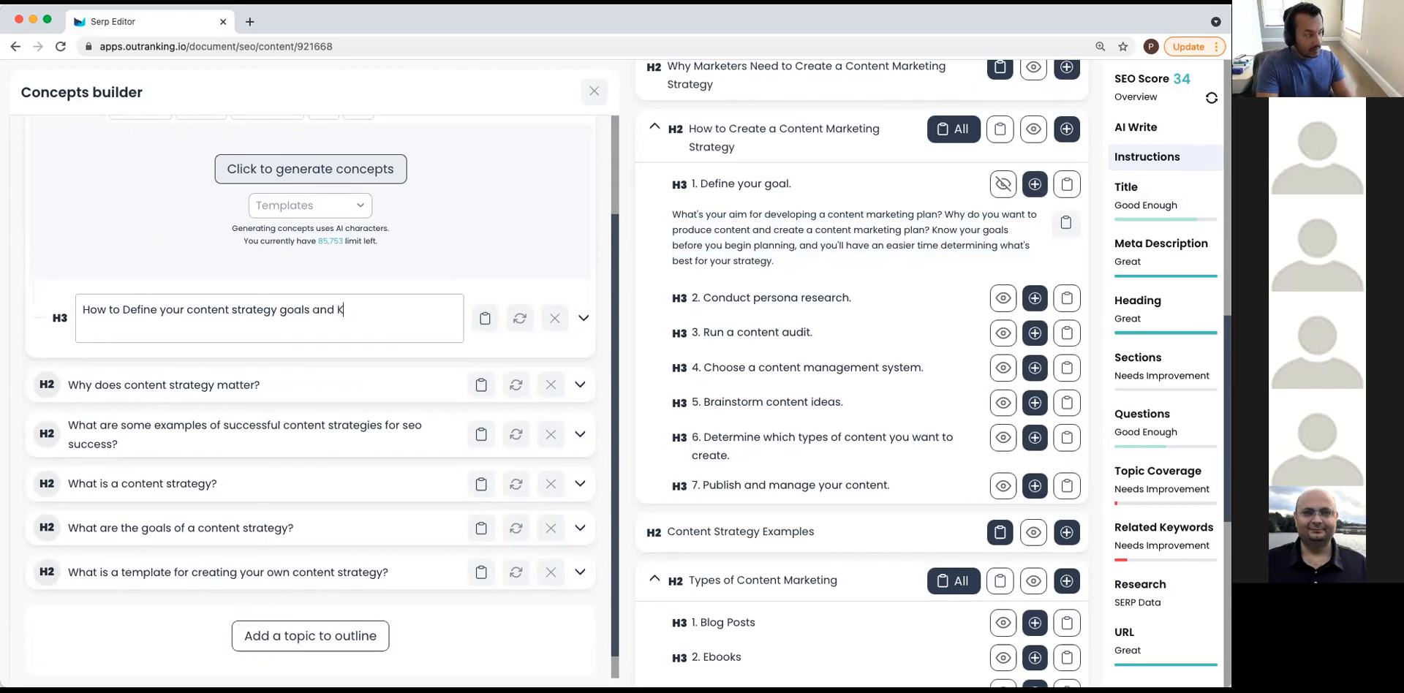
{"action": "type", "text": "PI's"}
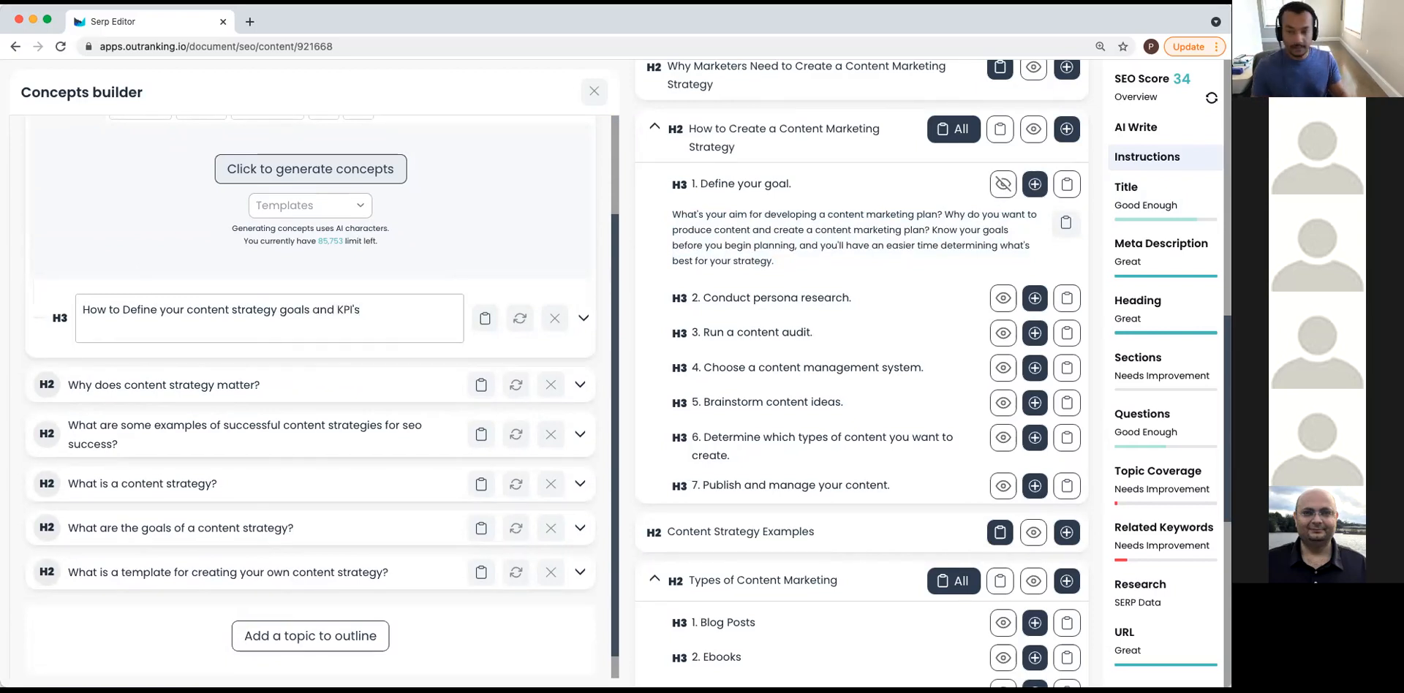
{"action": "key", "text": "Return"}
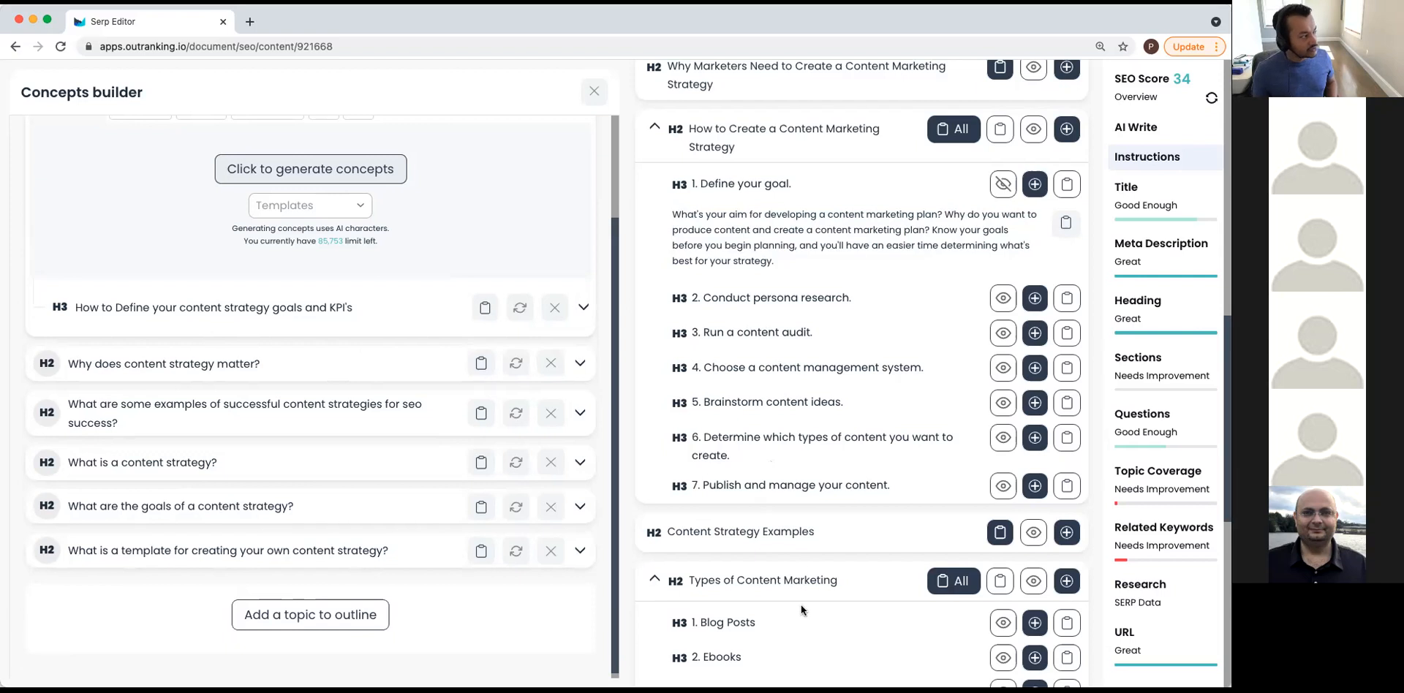
Filter the competitor headings by the high-frequency word "marketing" and look through the matching headings.
{"action": "scroll", "coordinate": [209, 315], "scroll_direction": "up", "scroll_amount": 2}
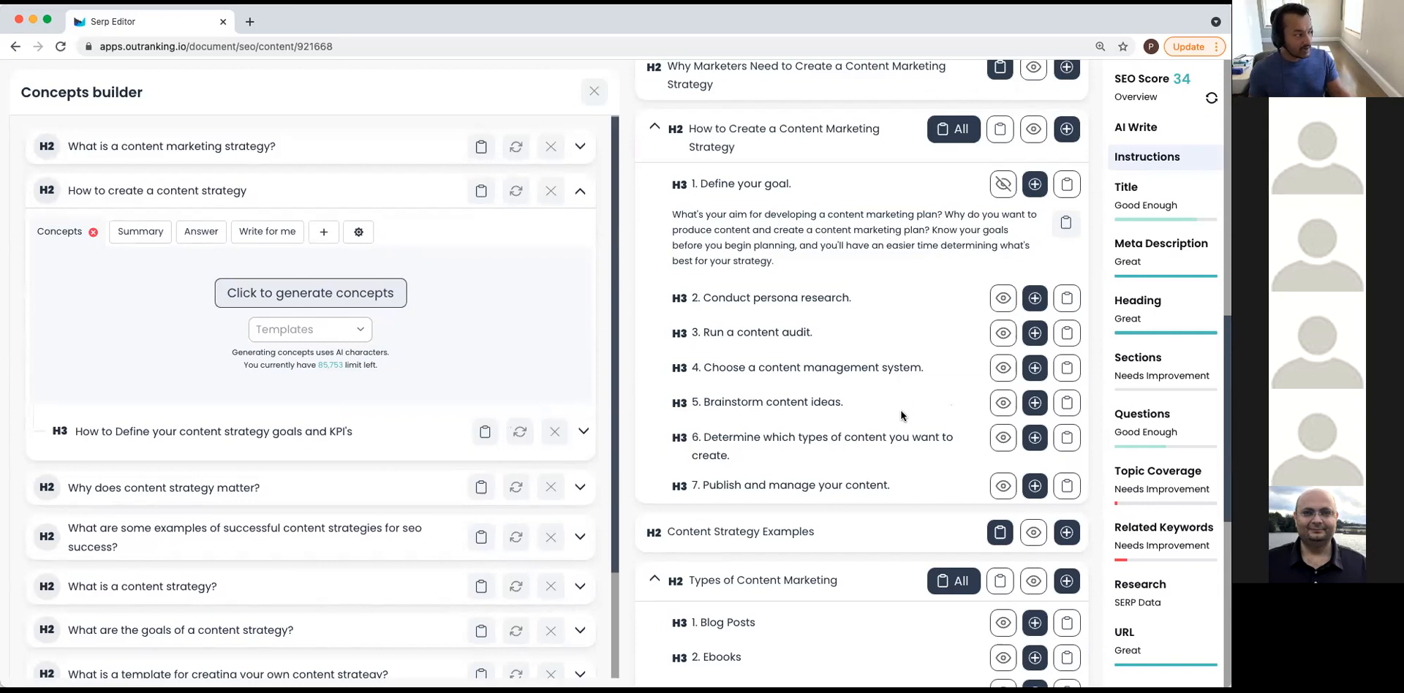
{"action": "scroll", "coordinate": [924, 398], "scroll_direction": "up", "scroll_amount": 10}
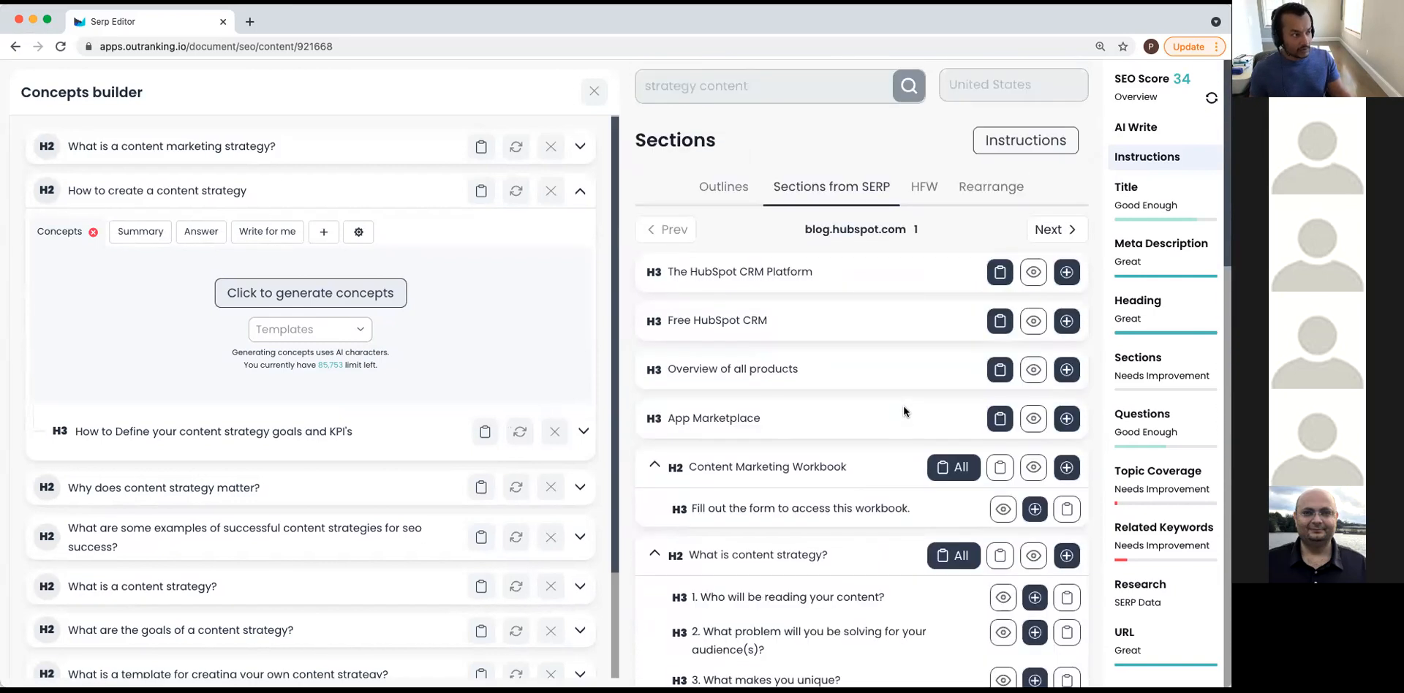
{"action": "left_click", "coordinate": [925, 190]}
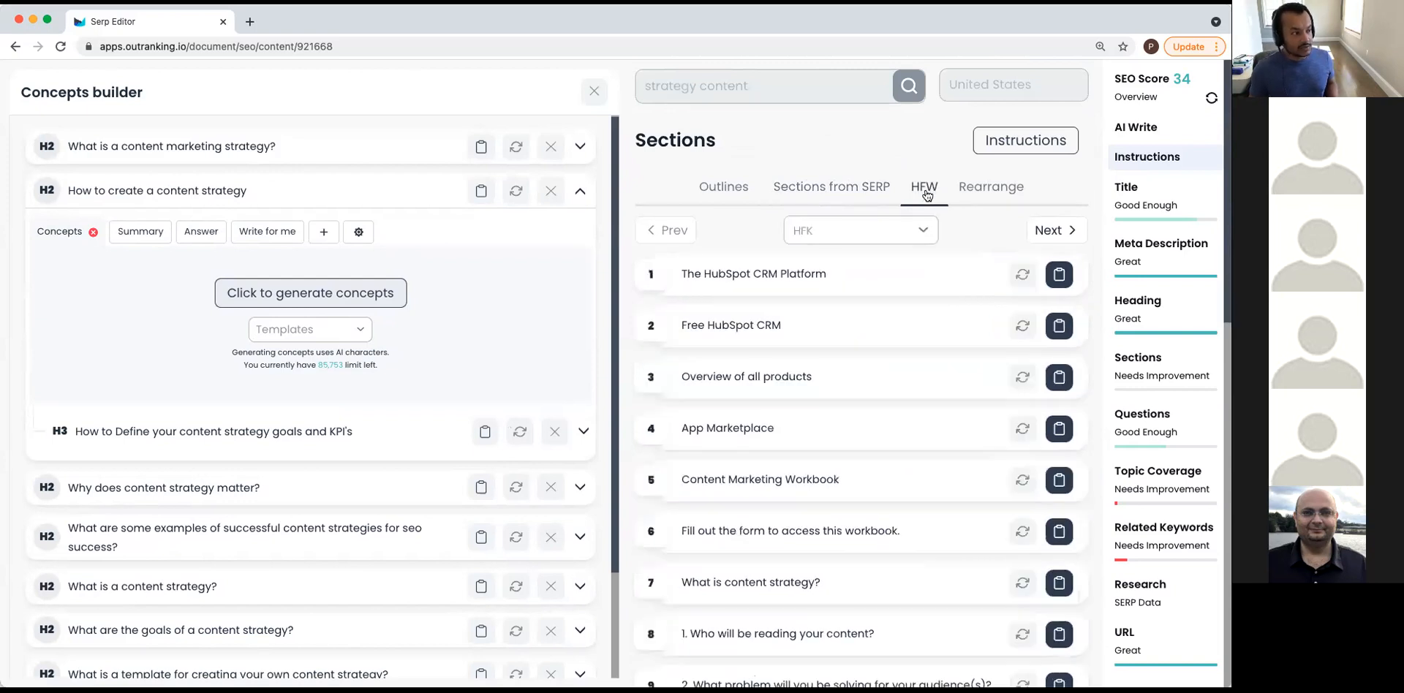
{"action": "left_click", "coordinate": [925, 232]}
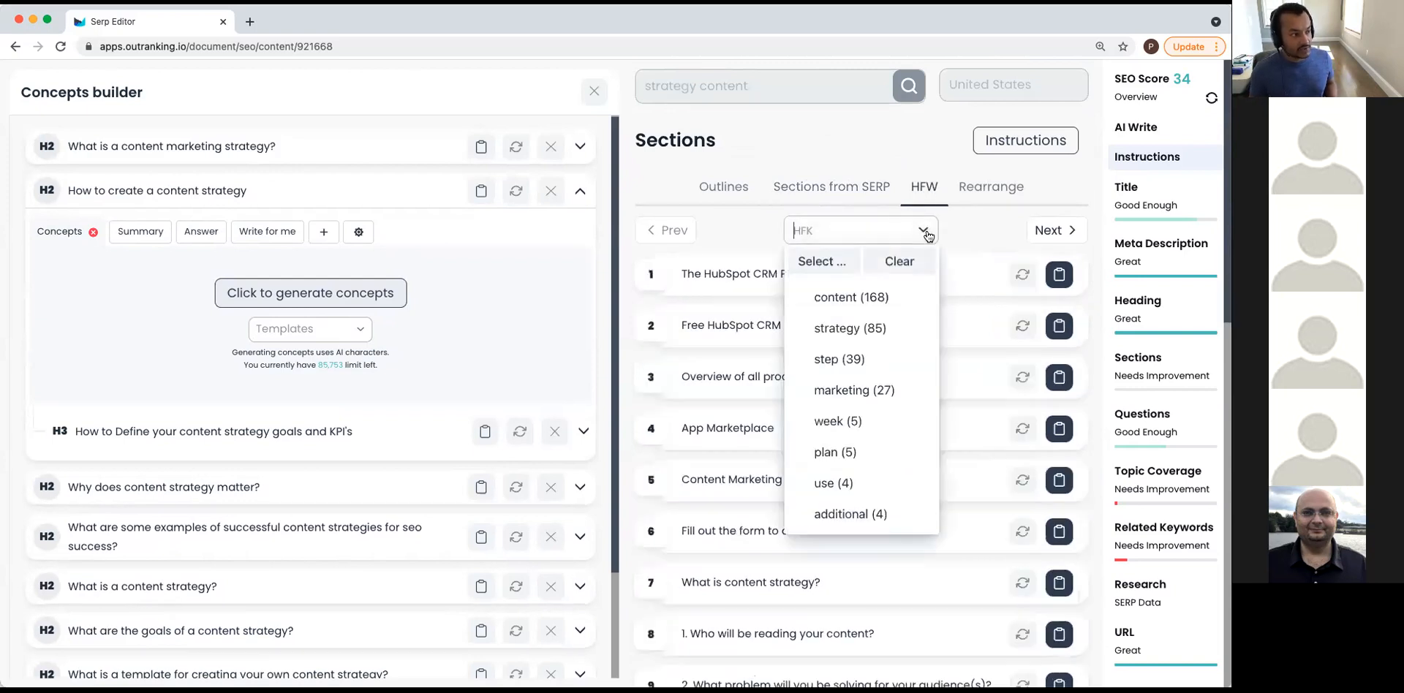
{"action": "left_click", "coordinate": [895, 393]}
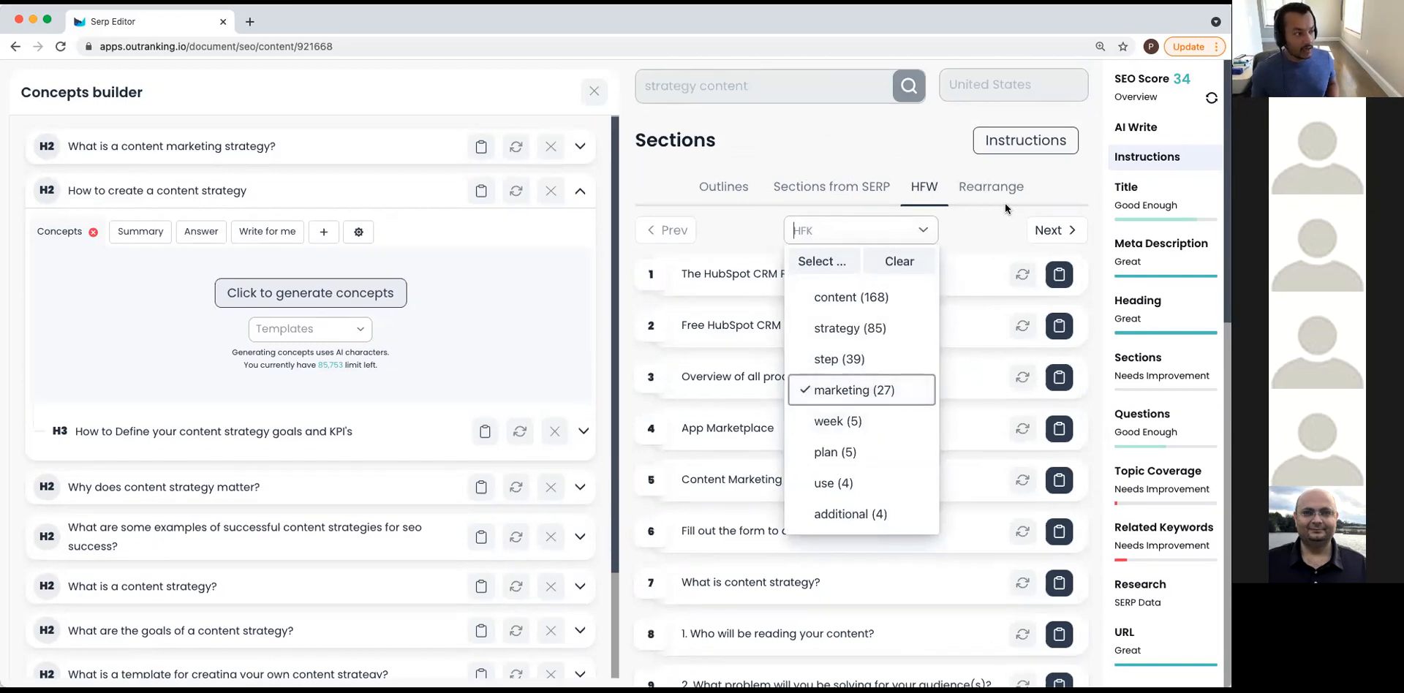
{"action": "left_click", "coordinate": [1000, 231]}
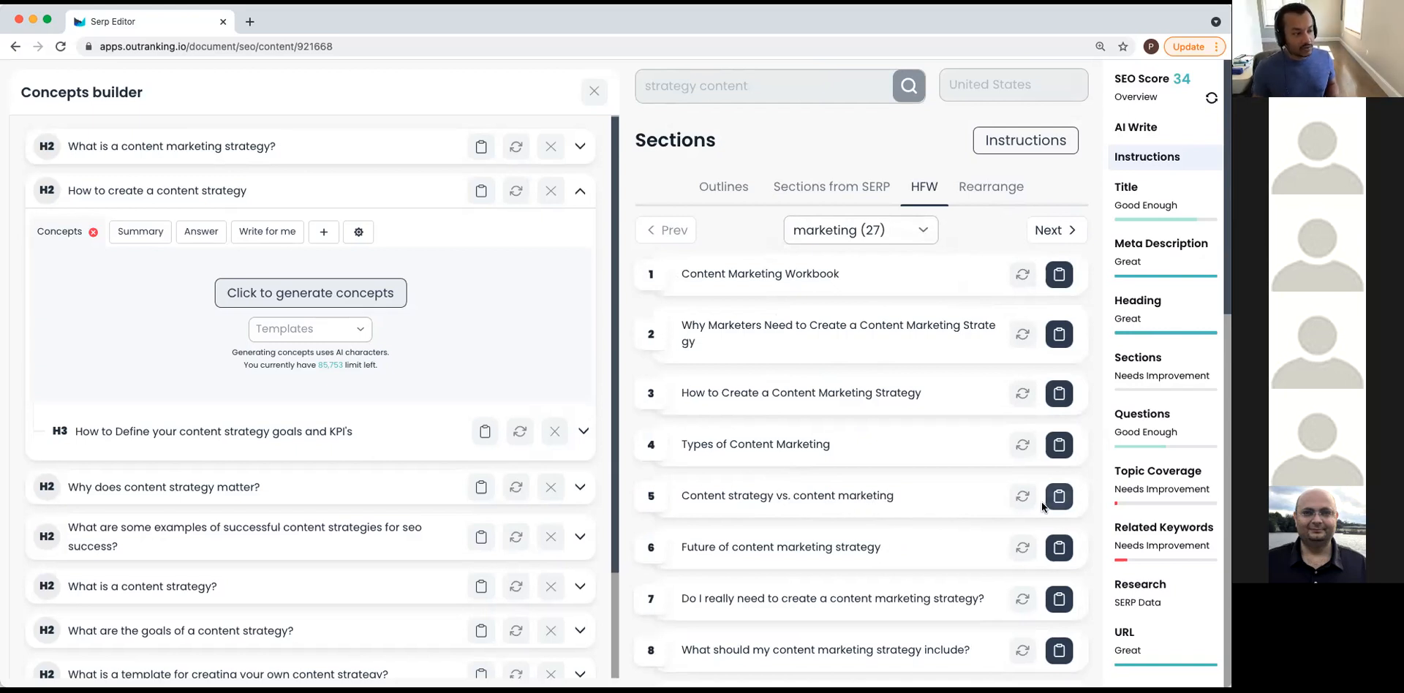
{"action": "scroll", "coordinate": [903, 496], "scroll_direction": "down", "scroll_amount": 7}
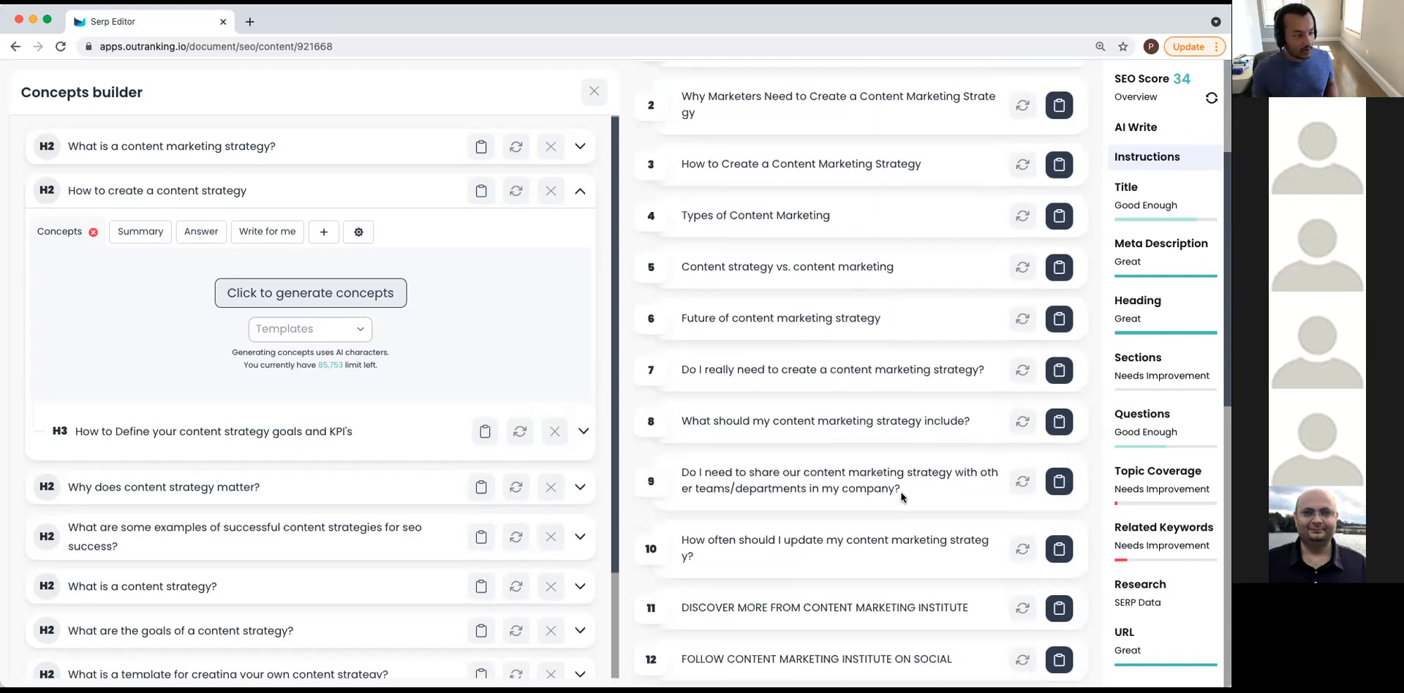
{"action": "scroll", "coordinate": [903, 497], "scroll_direction": "up", "scroll_amount": 8}
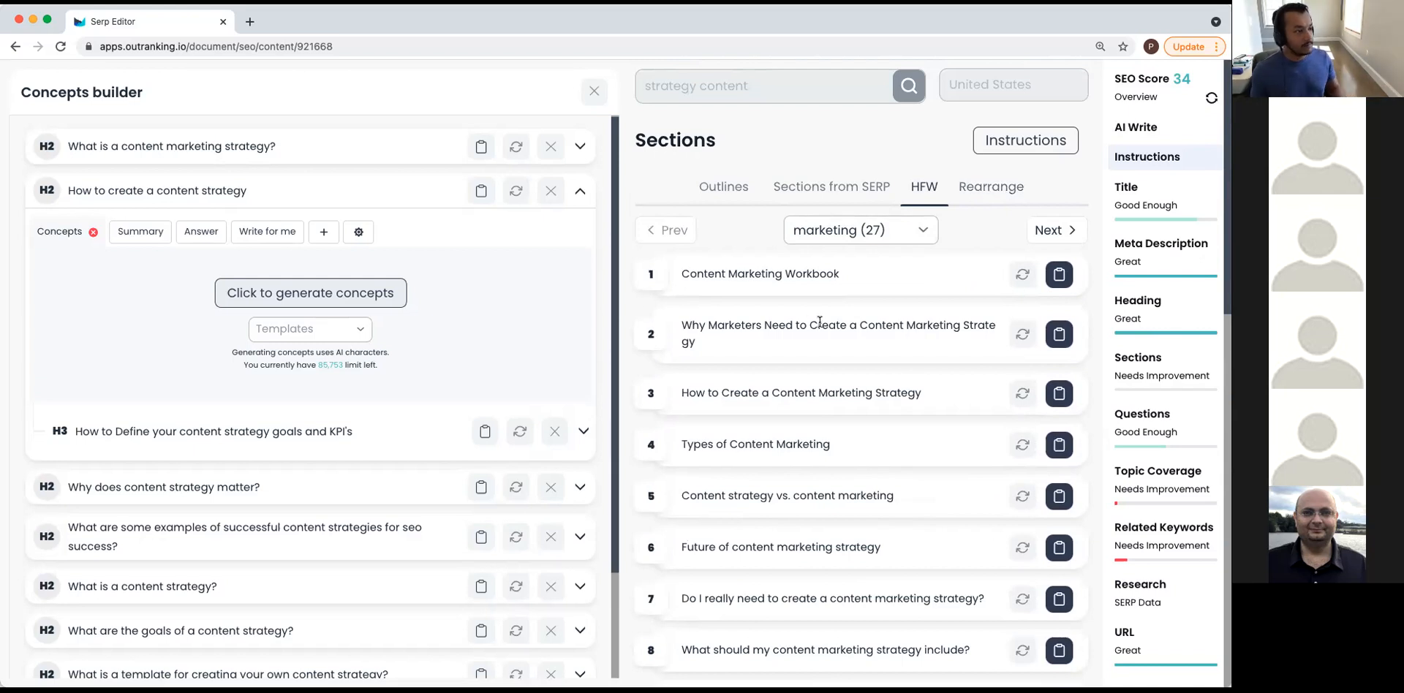
Look through the suggested questions for the topic from the content, Google and social sources.
{"action": "left_click", "coordinate": [1168, 437]}
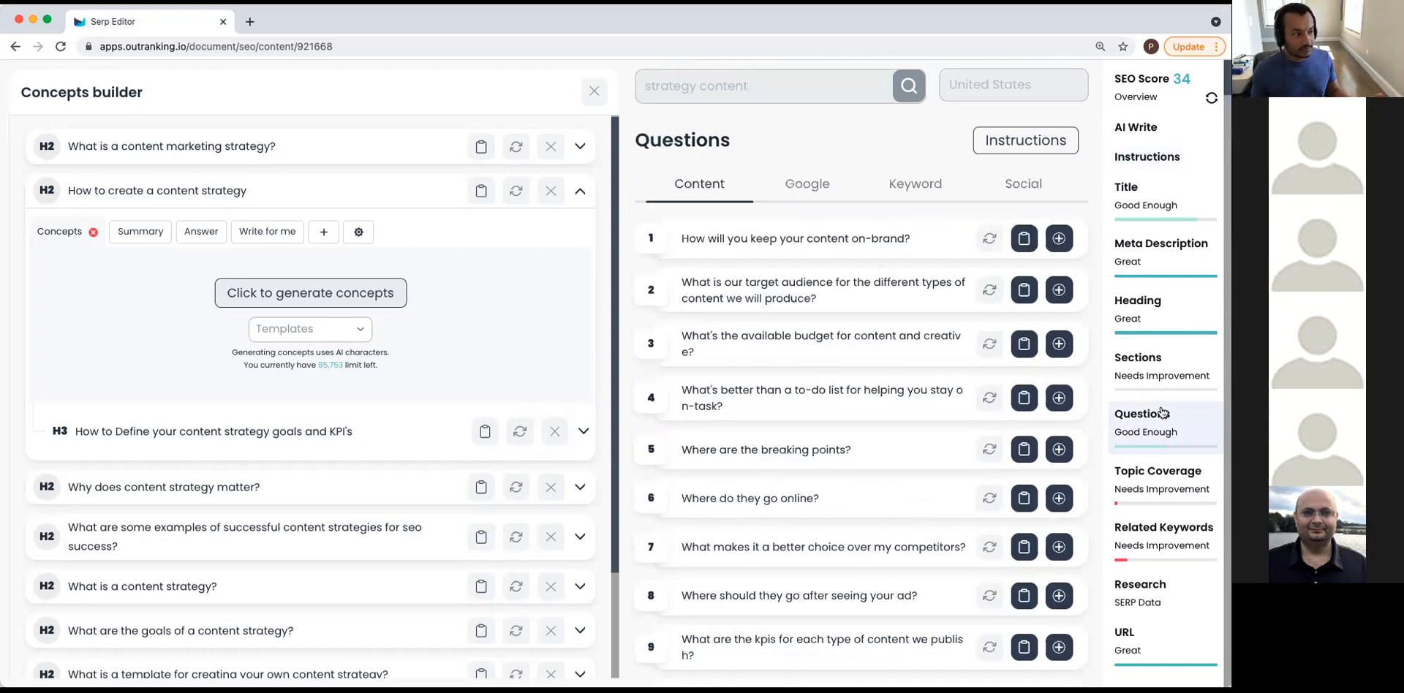
{"action": "left_click", "coordinate": [812, 191]}
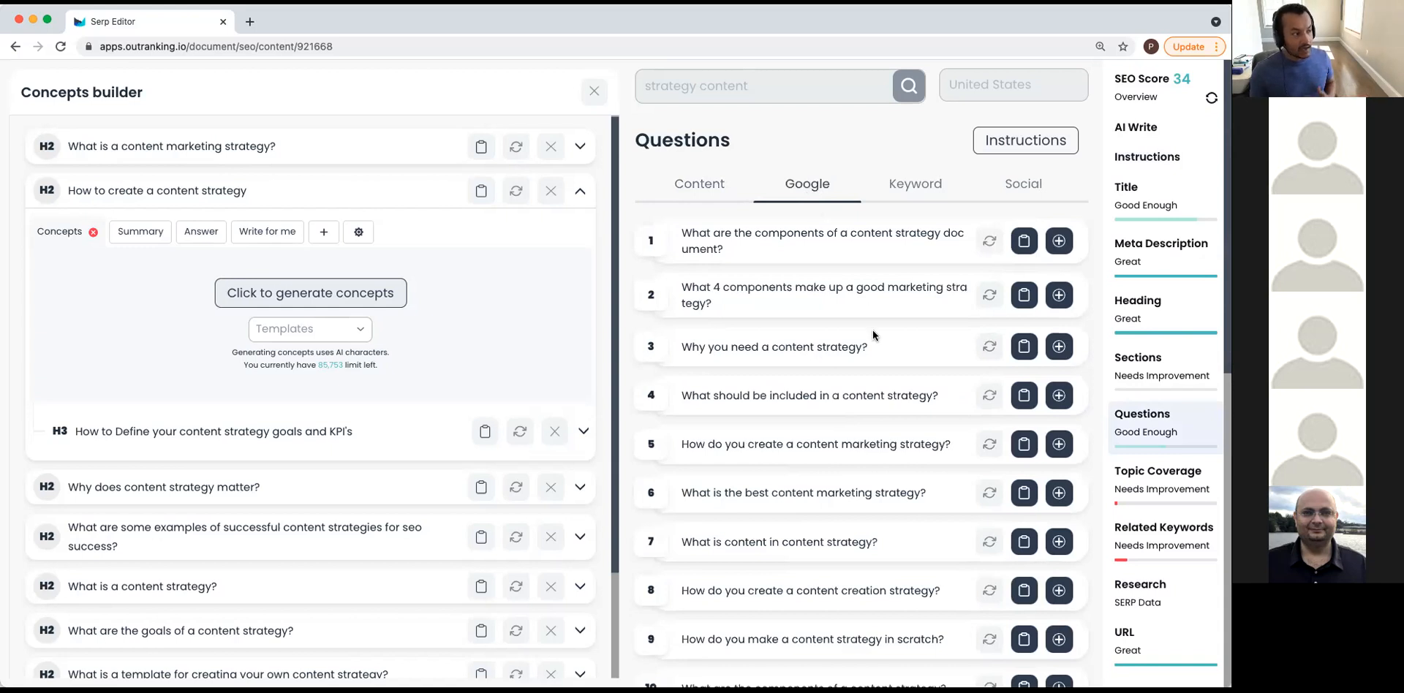
{"action": "scroll", "coordinate": [874, 335], "scroll_direction": "down", "scroll_amount": 1}
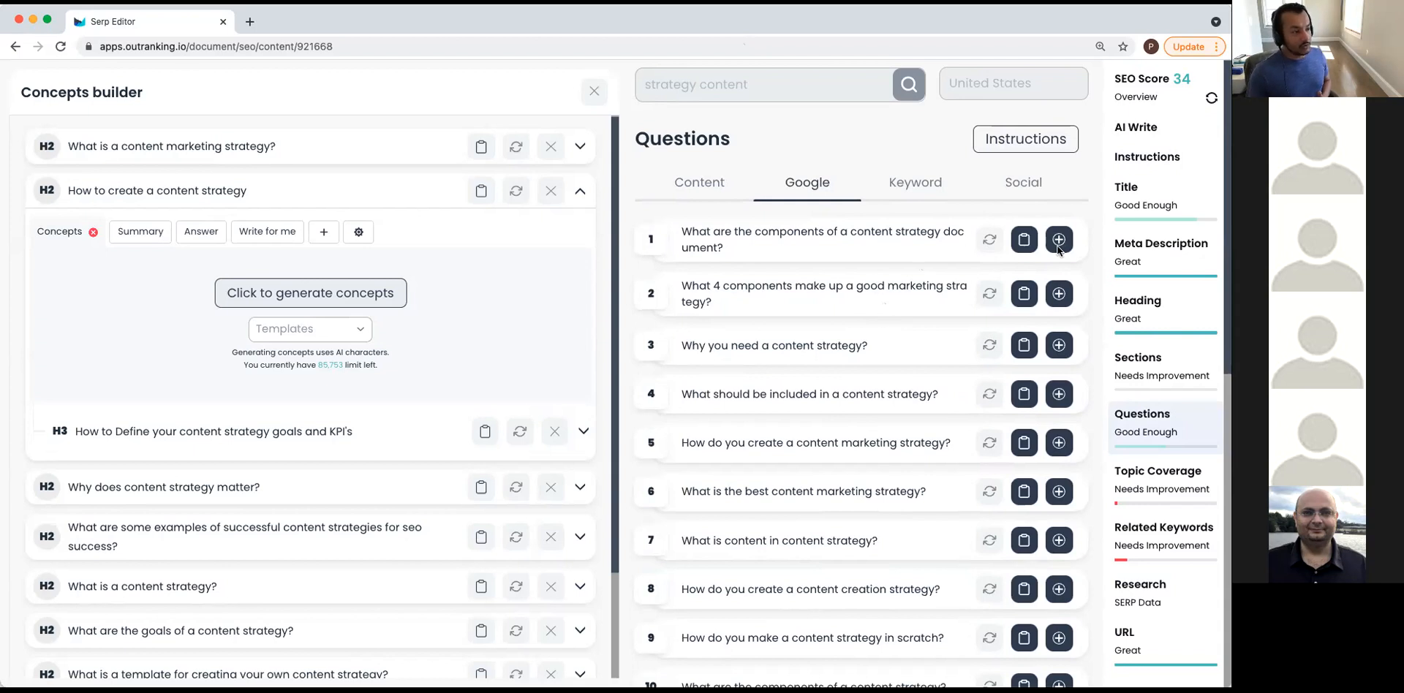
{"action": "left_click", "coordinate": [1042, 197]}
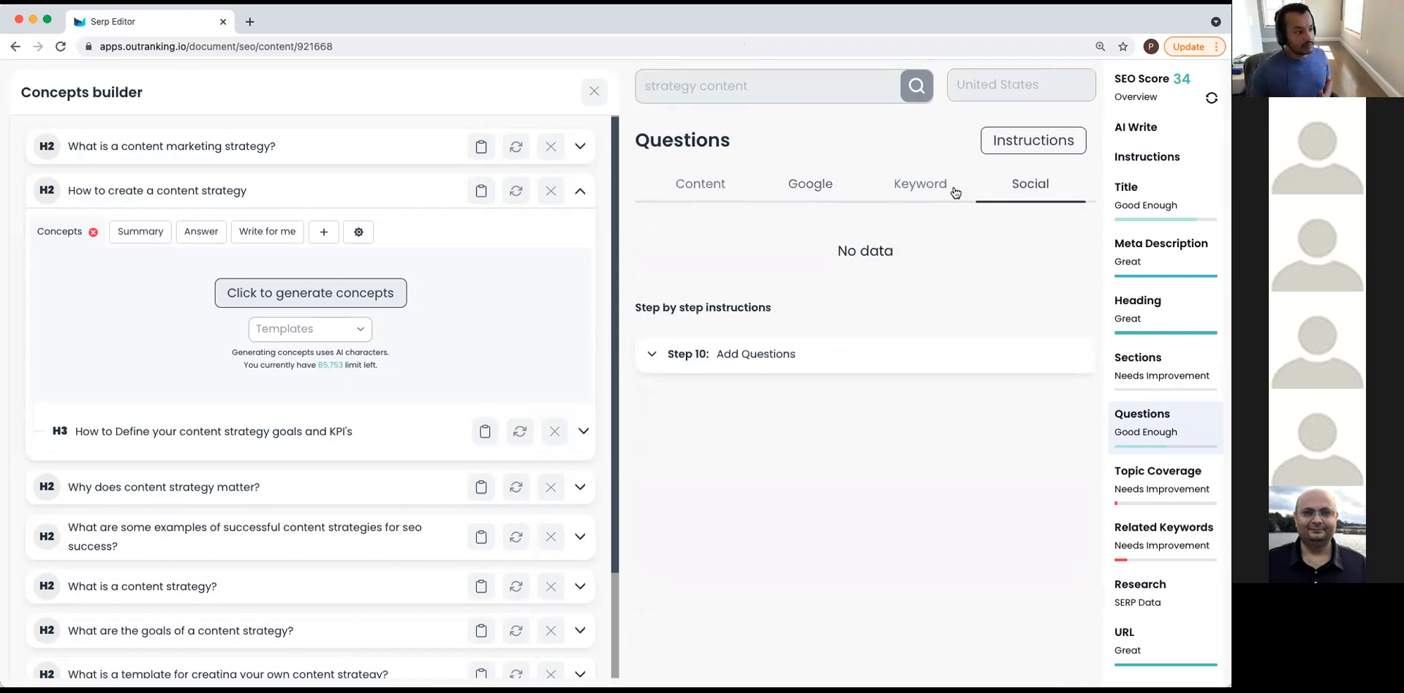
Add the Google question "What are the components of a content strategy document?" to the outline and delete the repeated "Search for:" text from its heading.
{"action": "left_click", "coordinate": [810, 187]}
{"action": "left_click", "coordinate": [1059, 241]}
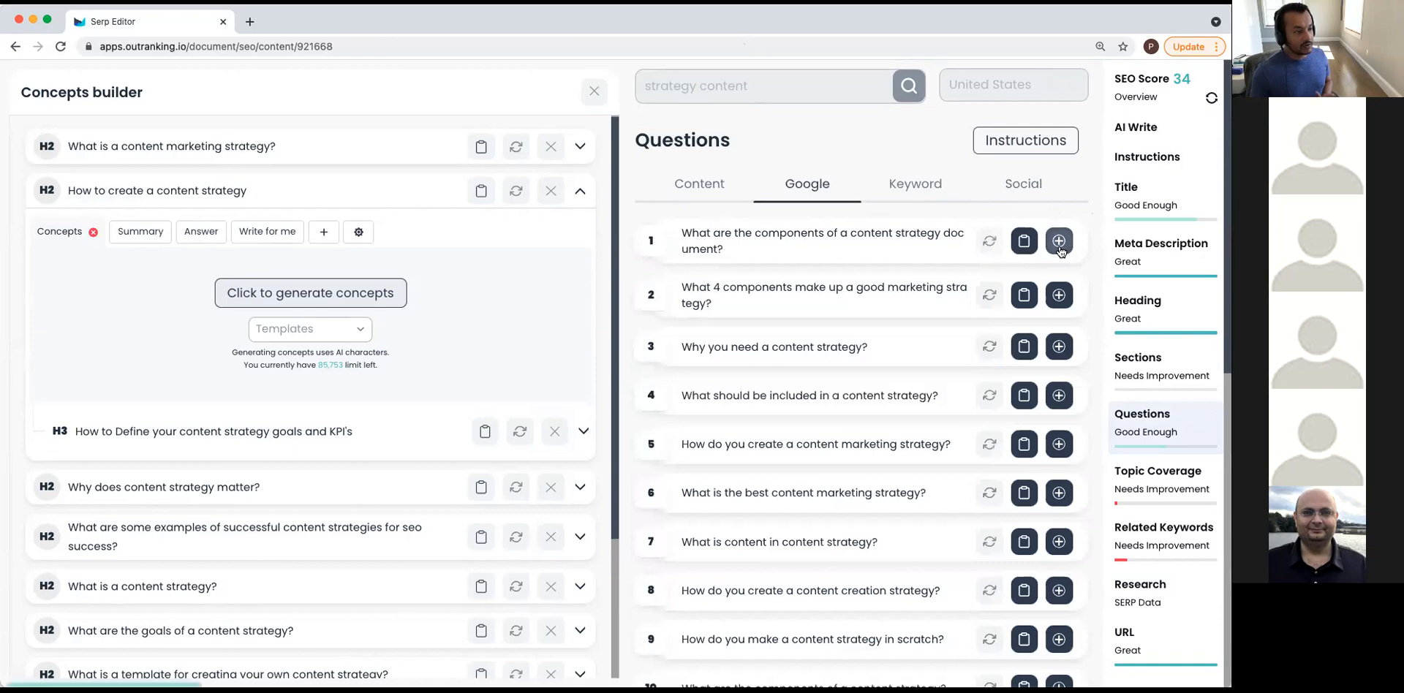
{"action": "scroll", "coordinate": [278, 492], "scroll_direction": "down", "scroll_amount": 3}
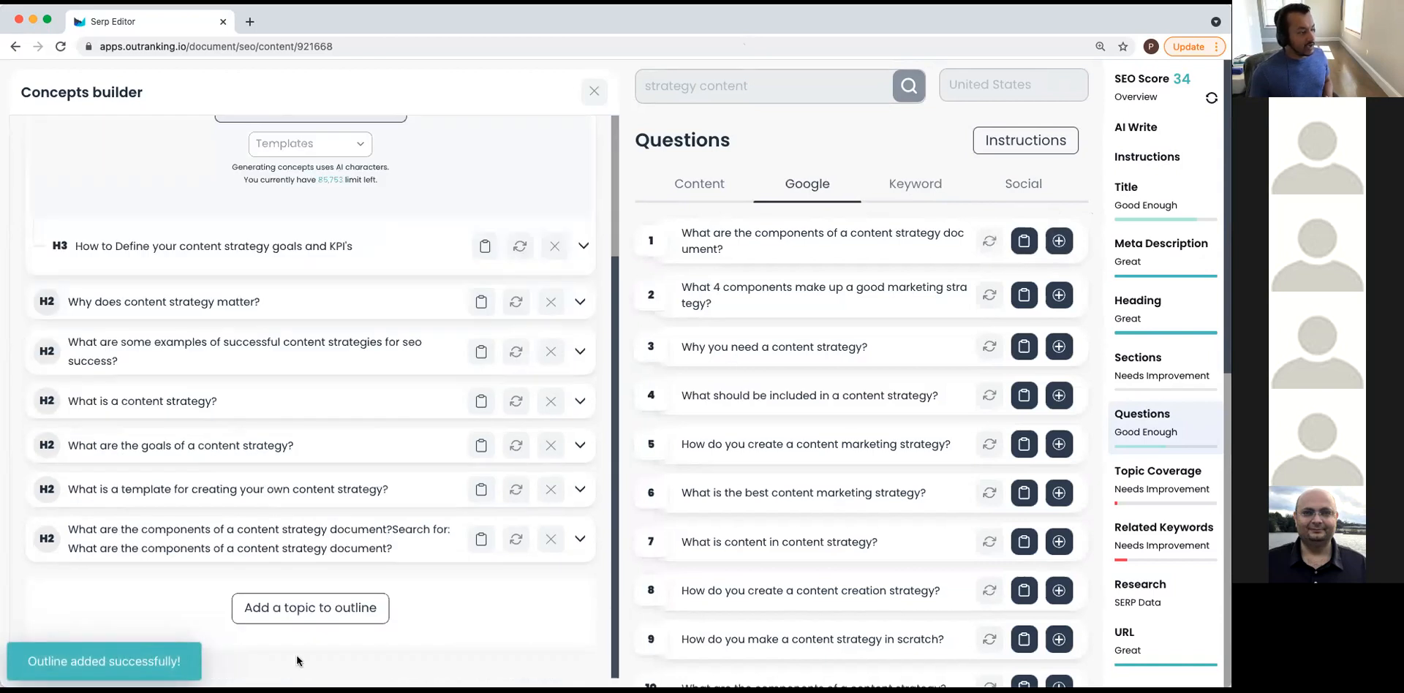
{"action": "left_click", "coordinate": [240, 550]}
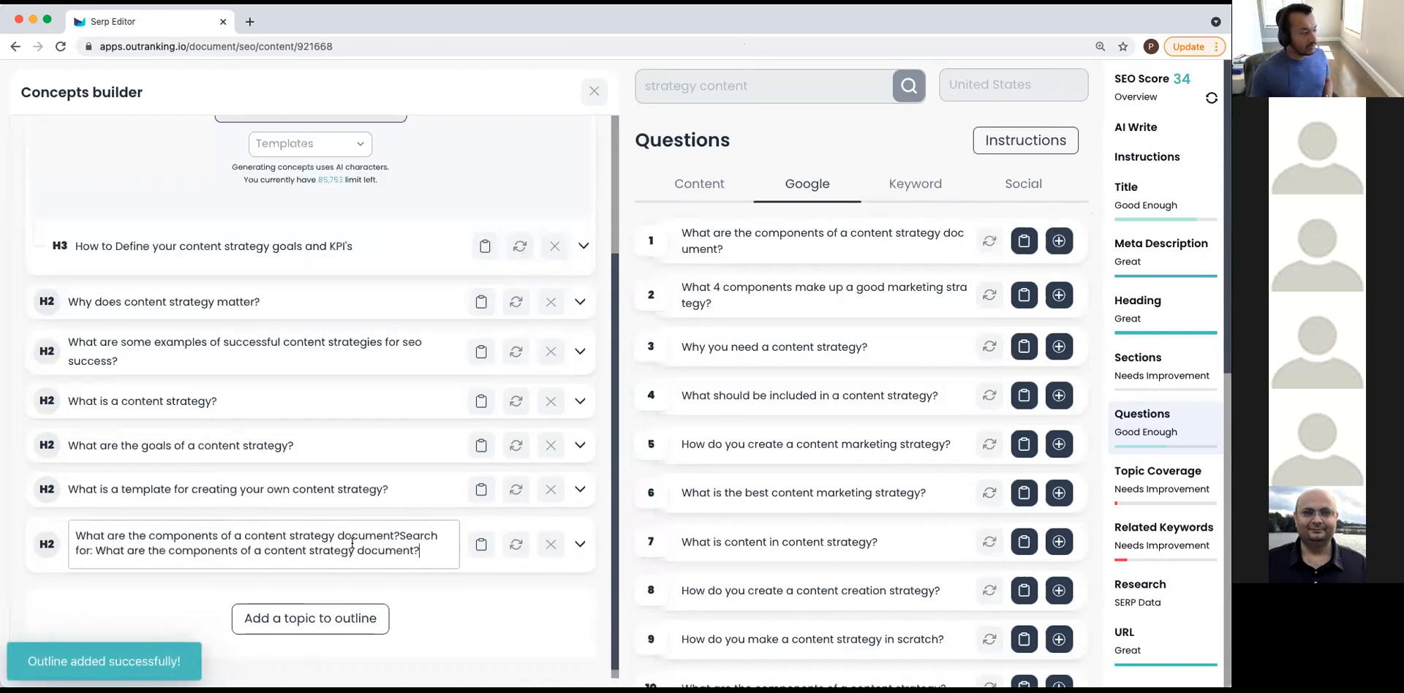
{"action": "left_click_drag", "start_coordinate": [399, 534], "coordinate": [476, 566]}
{"action": "key", "text": "BackSpace"}
{"action": "left_click", "coordinate": [498, 606]}
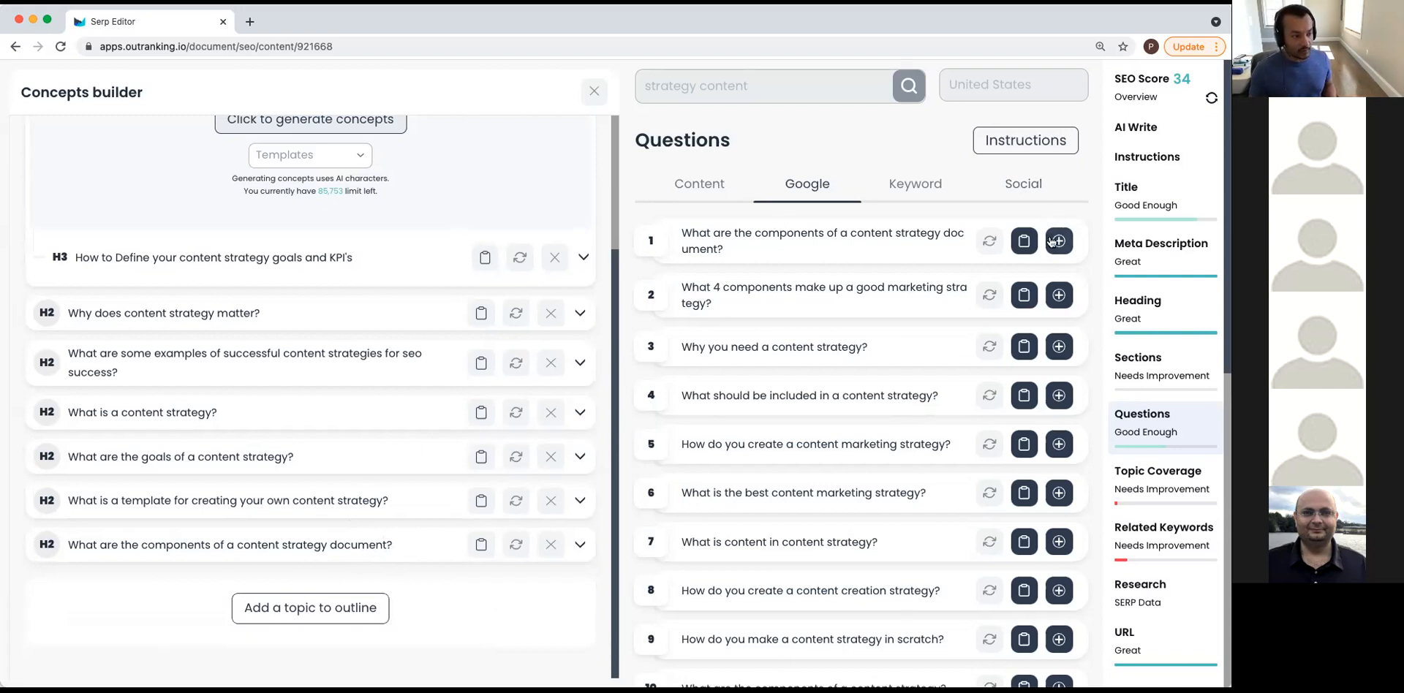
Return to the Sections guidance and close the Concepts Builder to show the document text.
{"action": "left_click", "coordinate": [1126, 376]}
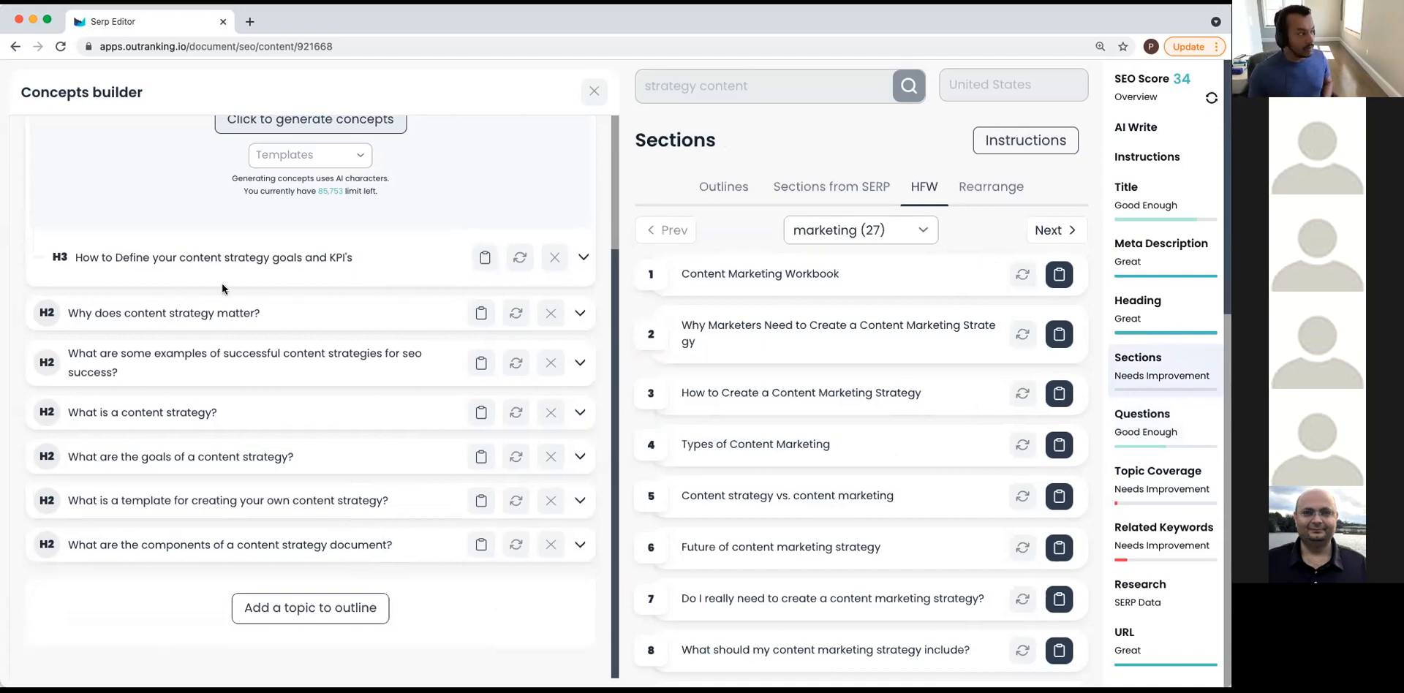
{"action": "scroll", "coordinate": [234, 289], "scroll_direction": "up", "scroll_amount": 5}
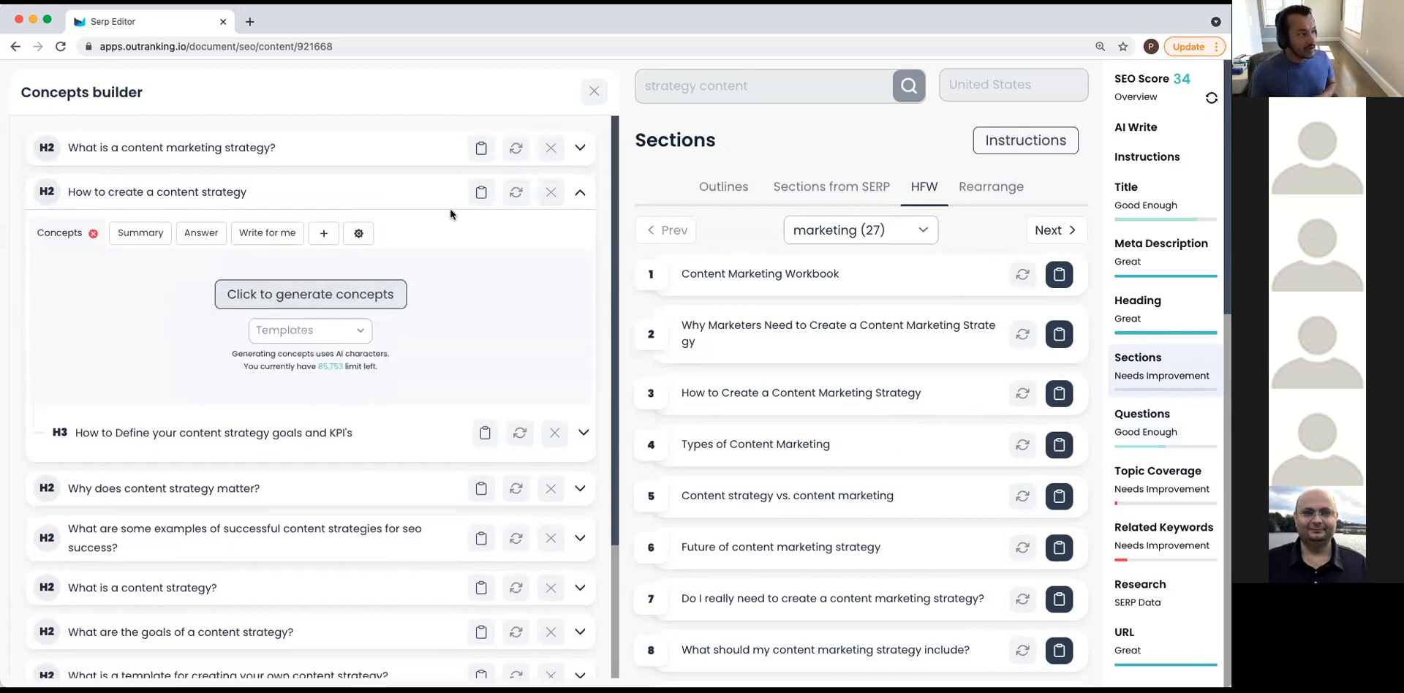
{"action": "scroll", "coordinate": [640, 148], "scroll_direction": "down", "scroll_amount": 1}
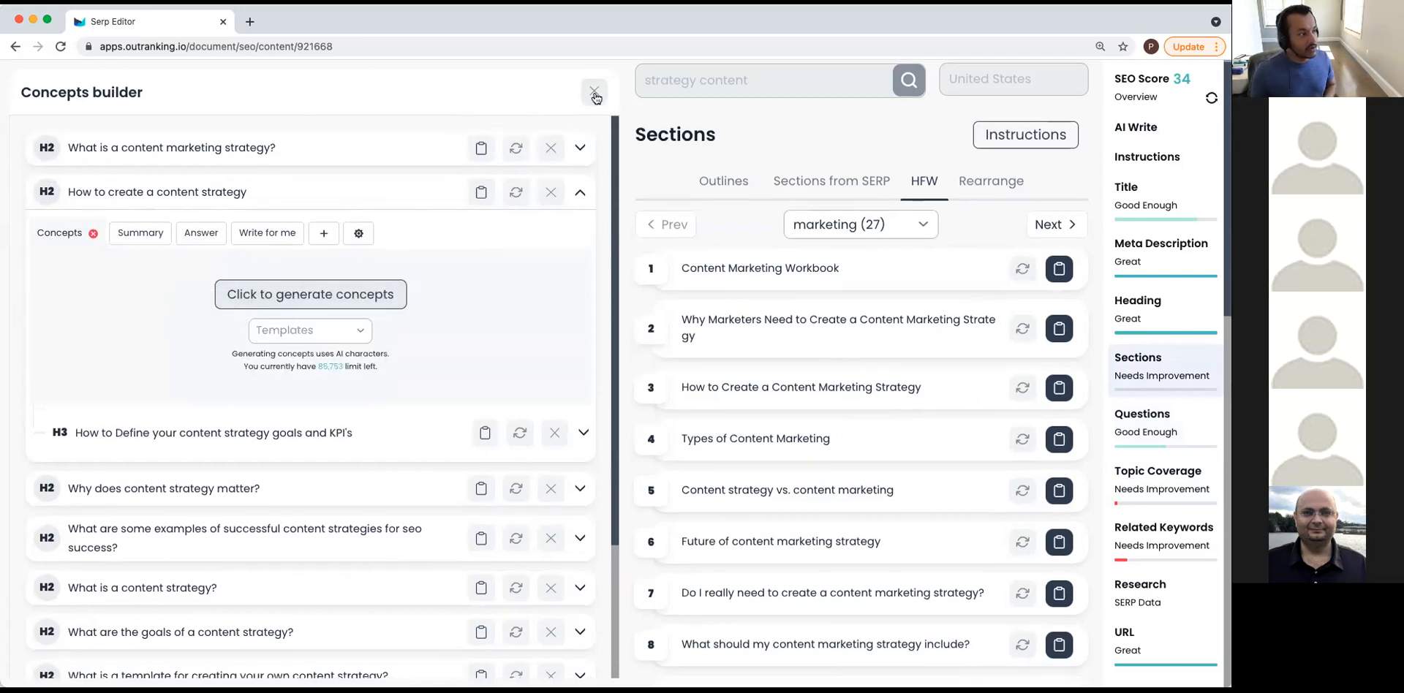
{"action": "left_click", "coordinate": [594, 94]}
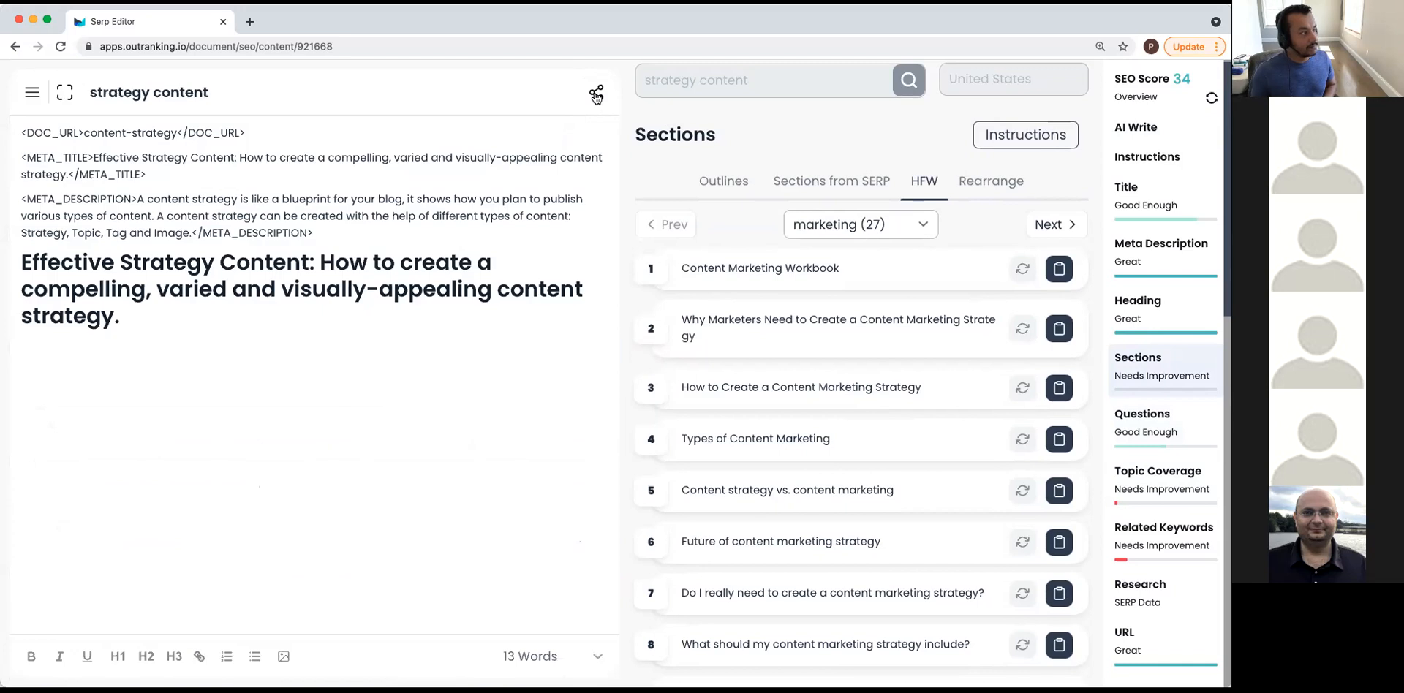
Generate AI concepts for the "What is a content marketing strategy?" section of the outline.
{"action": "left_click", "coordinate": [722, 172]}
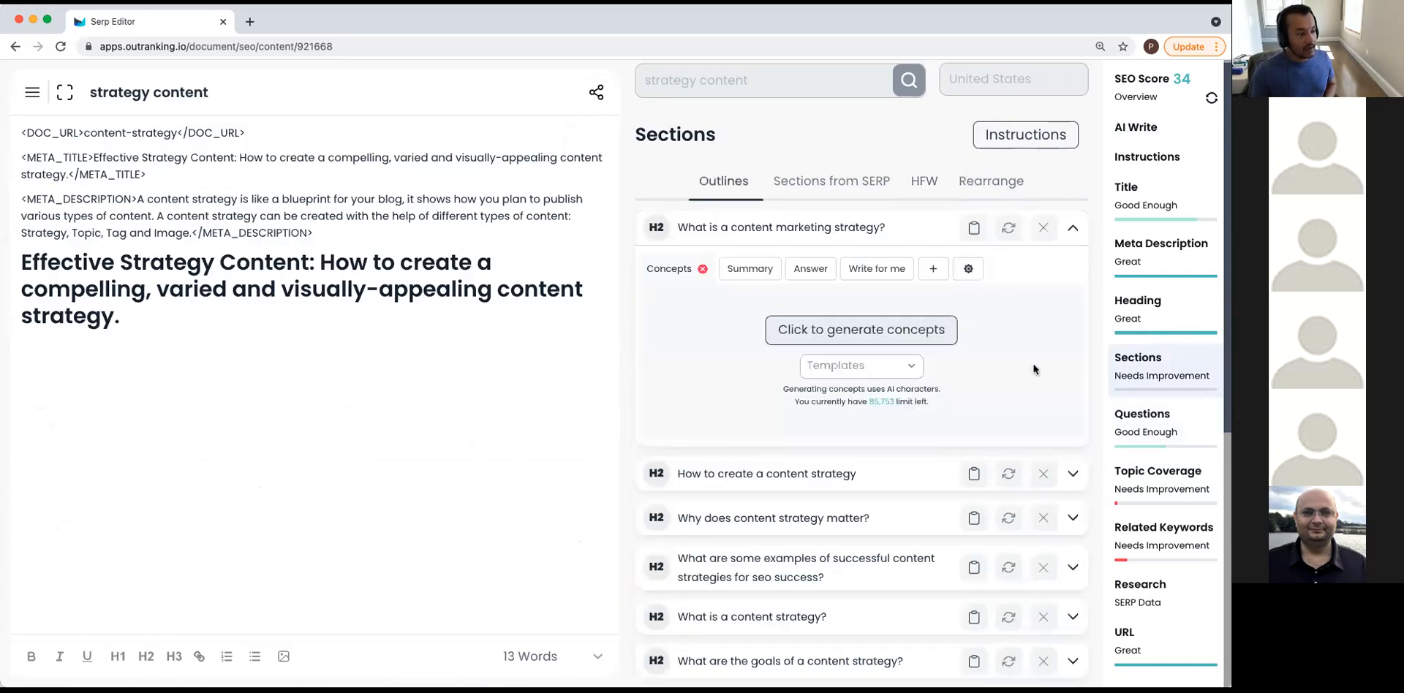
{"action": "scroll", "coordinate": [1034, 368], "scroll_direction": "down", "scroll_amount": 3}
{"action": "scroll", "coordinate": [1035, 367], "scroll_direction": "up", "scroll_amount": 5}
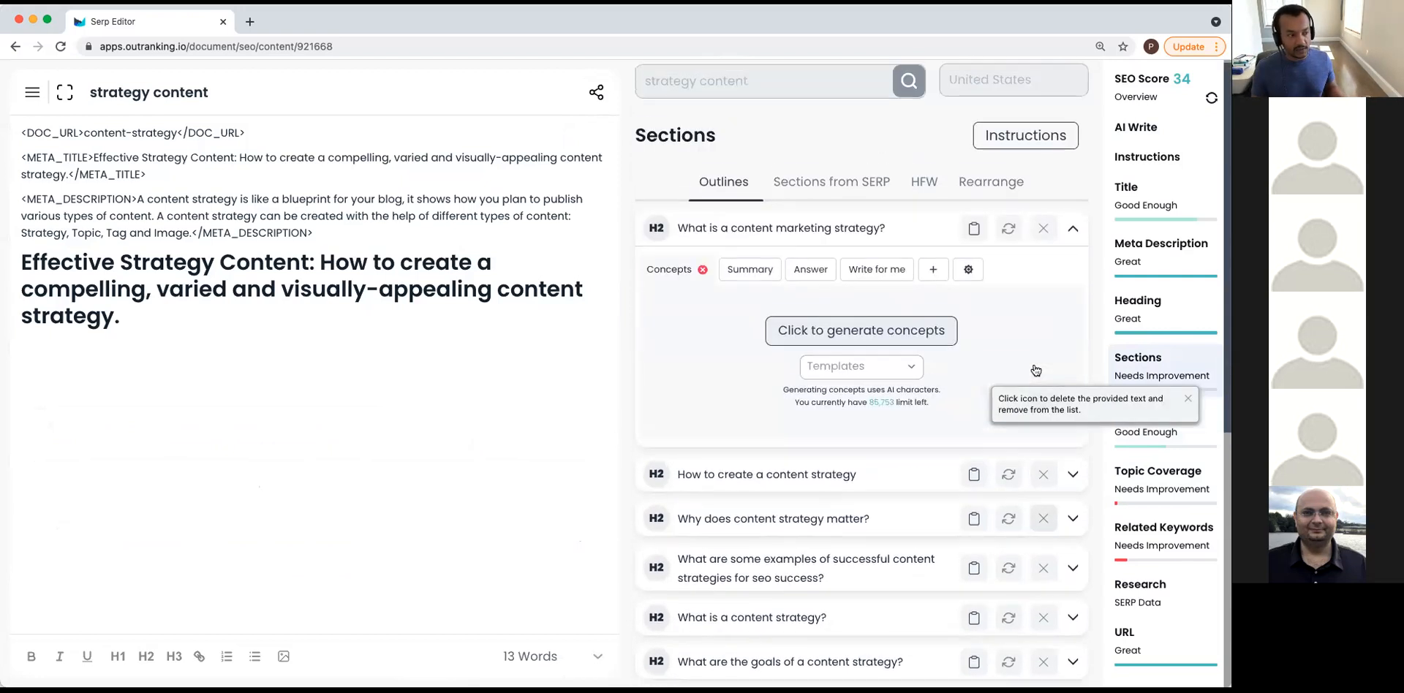
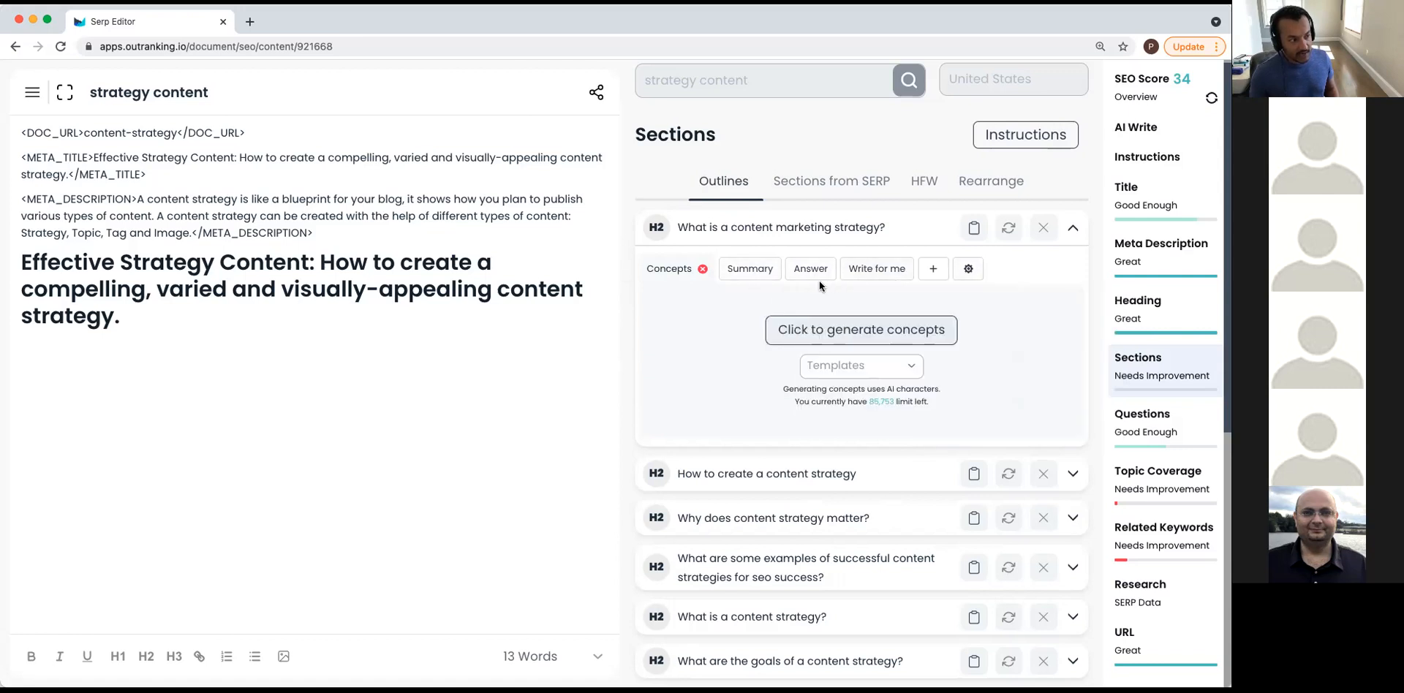
{"action": "left_click", "coordinate": [797, 334]}
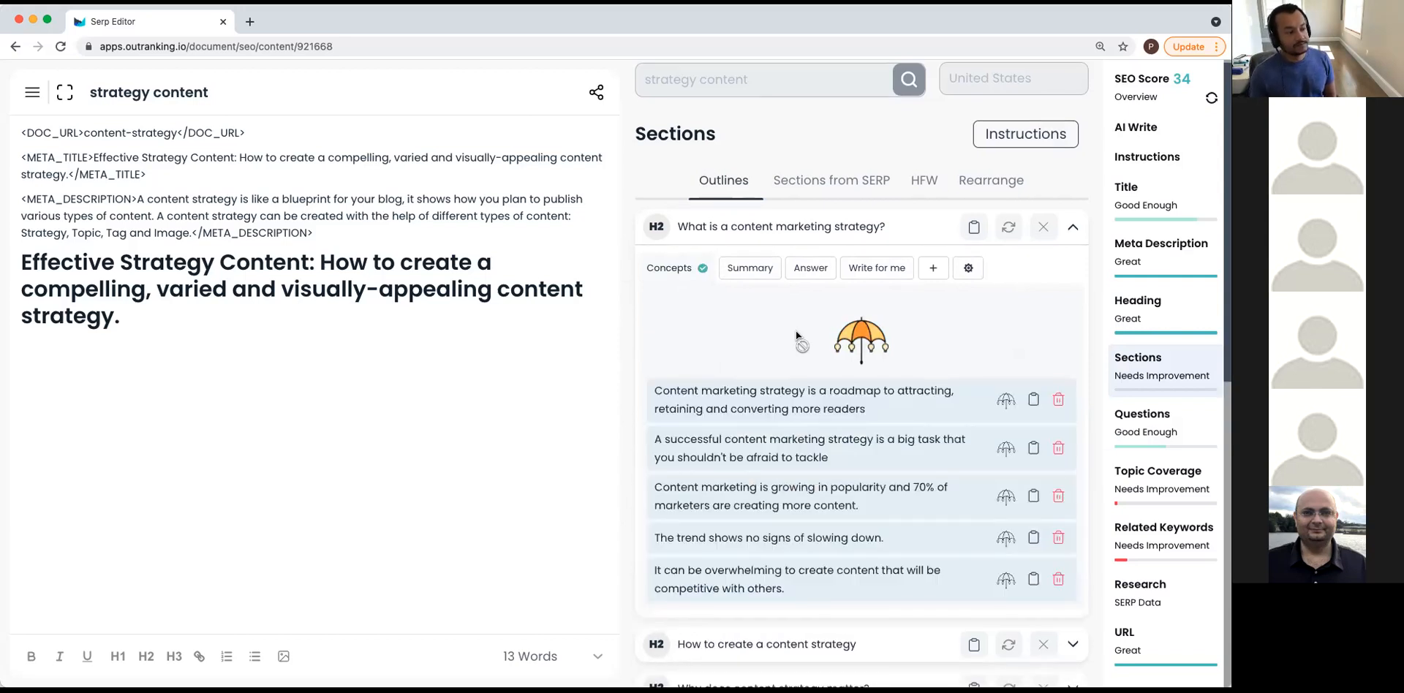
Develop the first three concepts of the "What is a content marketing strategy?" section into AI-written paragraphs in the document.
{"action": "scroll", "coordinate": [778, 350], "scroll_direction": "down", "scroll_amount": 3}
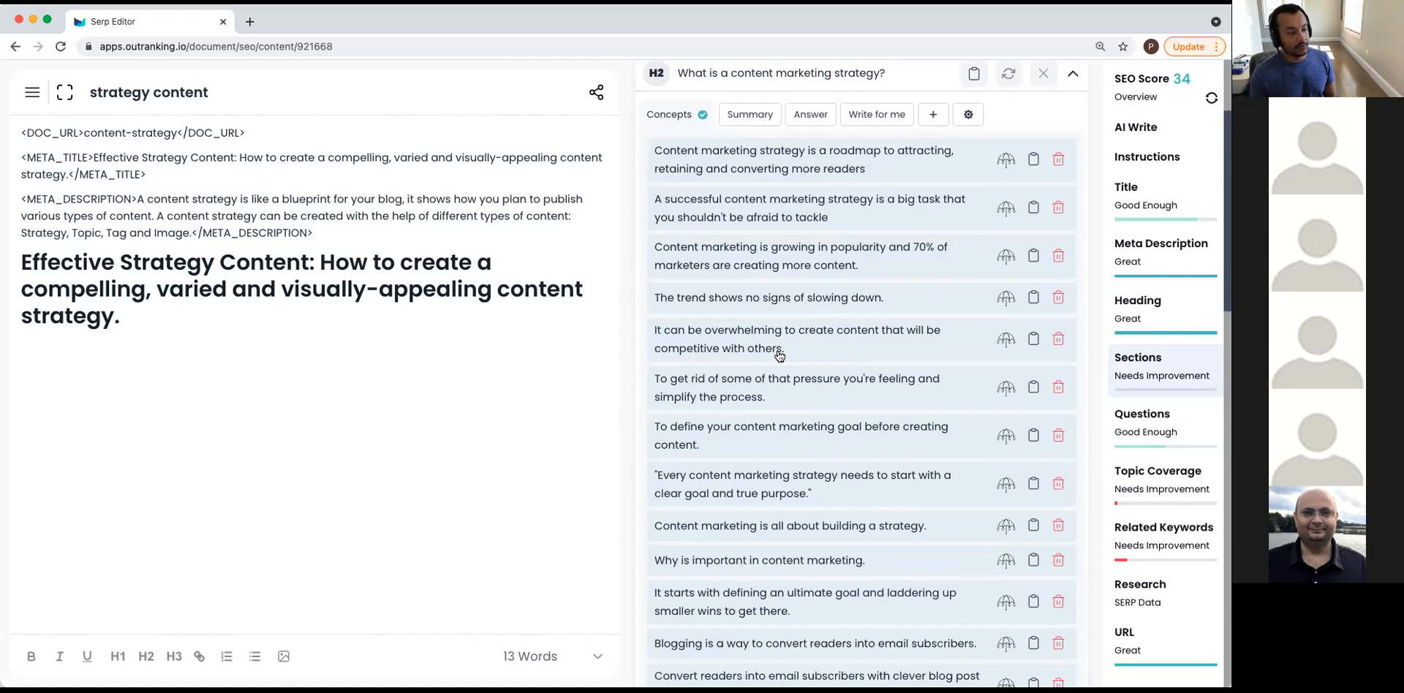
{"action": "scroll", "coordinate": [779, 356], "scroll_direction": "up", "scroll_amount": 3}
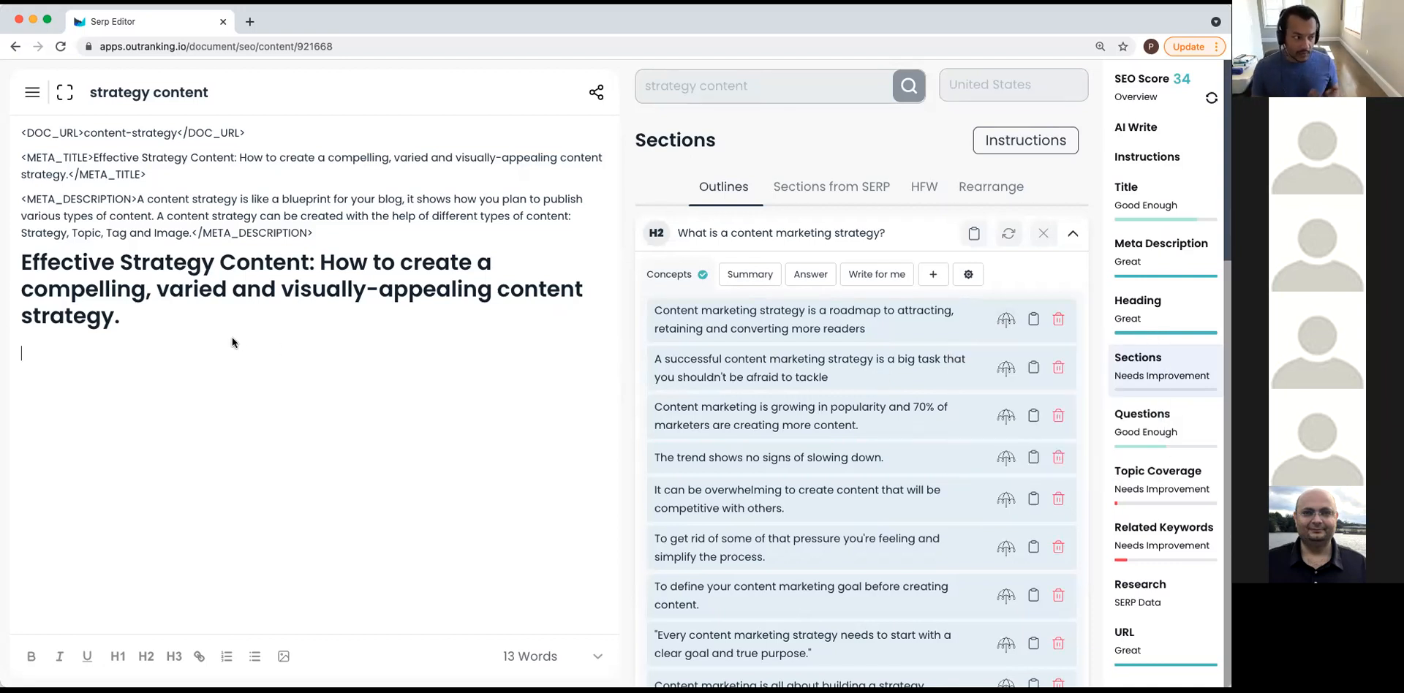
{"action": "mouse_move", "coordinate": [1010, 327]}
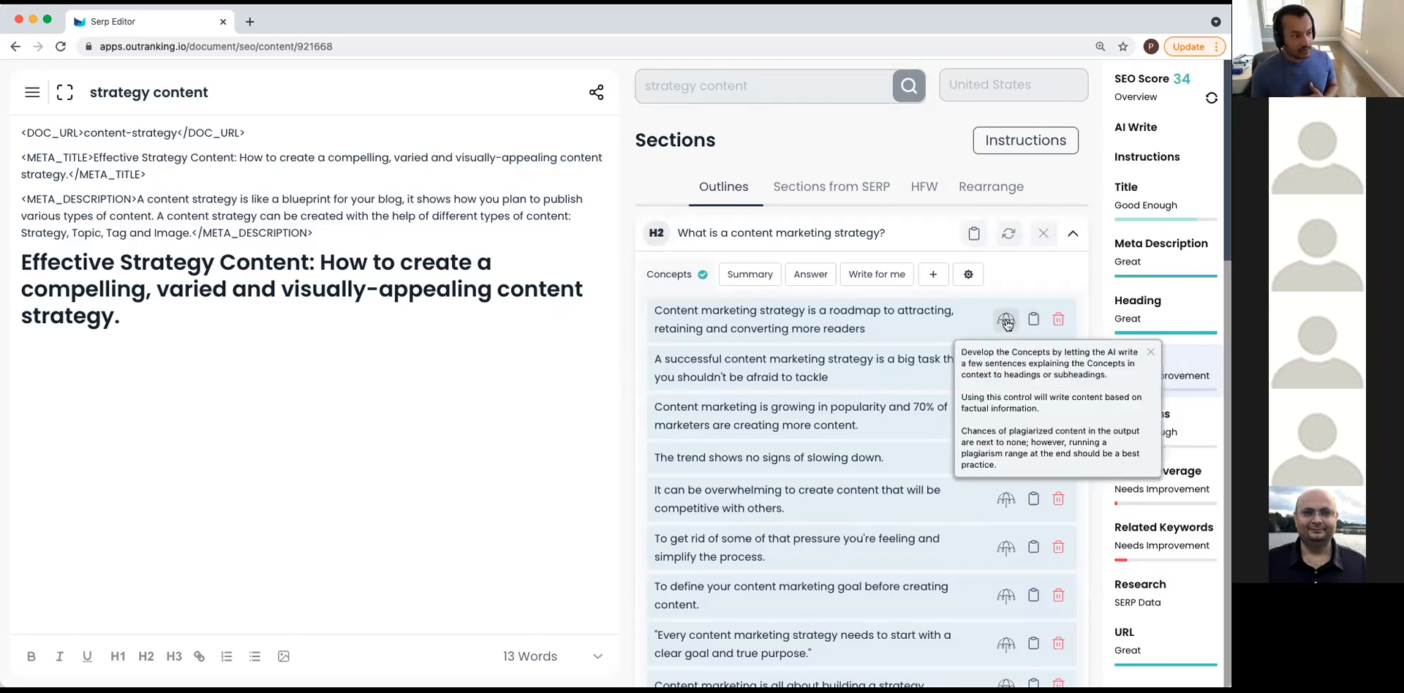
{"action": "left_click", "coordinate": [1006, 321]}
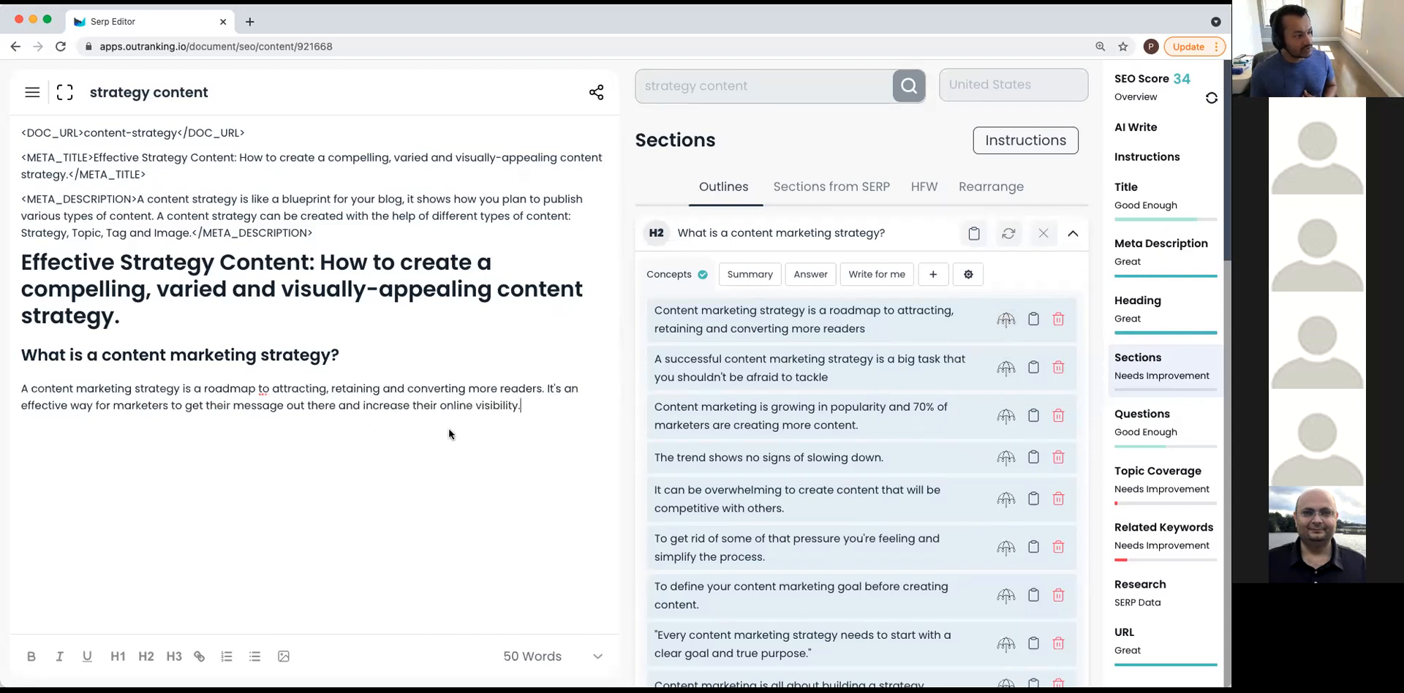
{"action": "left_click", "coordinate": [1006, 368]}
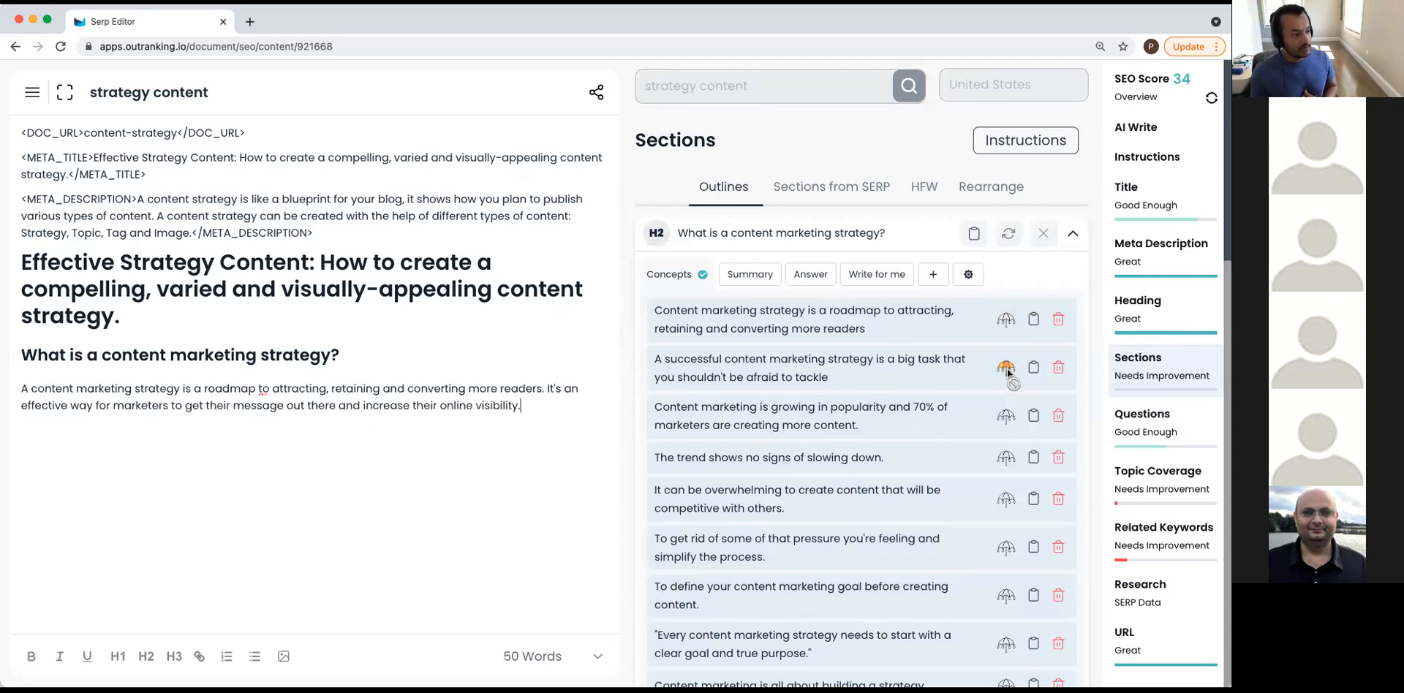
{"action": "left_click", "coordinate": [1007, 416]}
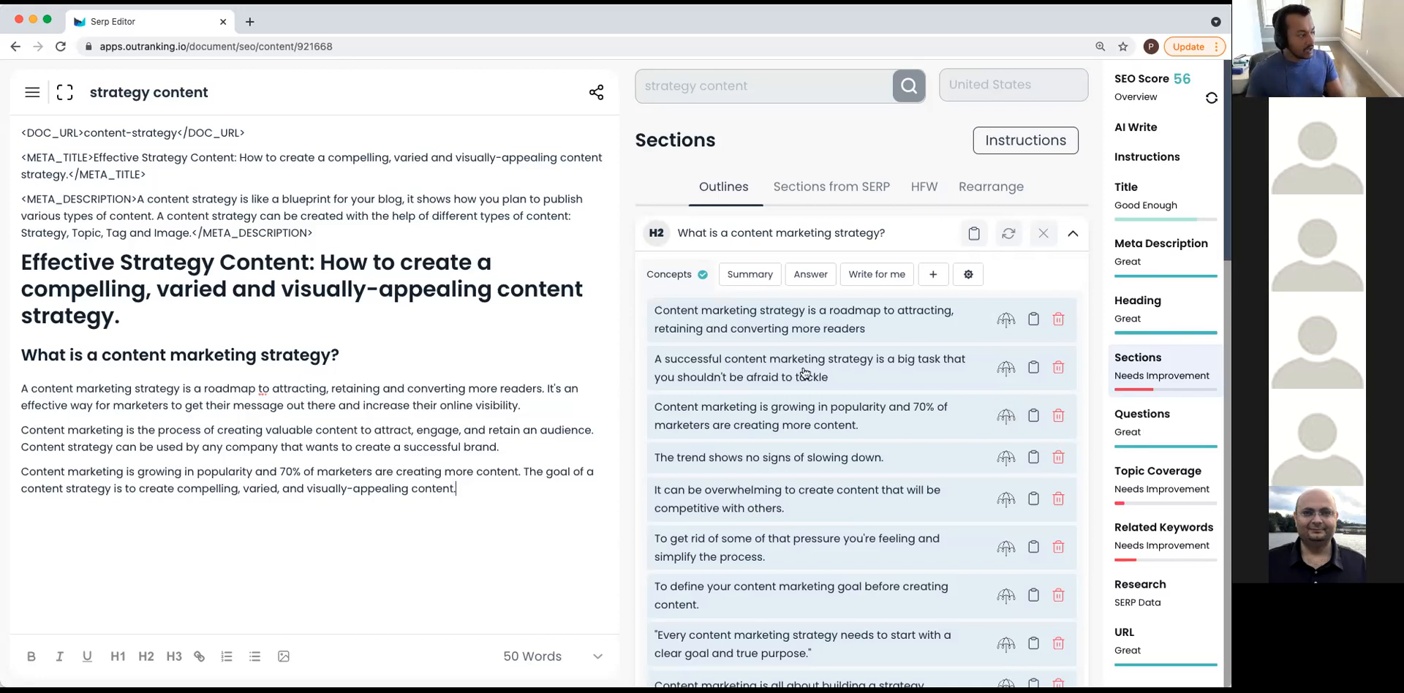
Rewrite the first two generated paragraphs with AI, and rewrite the result together with the remaining paragraph into one.
{"action": "left_click_drag", "start_coordinate": [501, 446], "coordinate": [6, 391]}
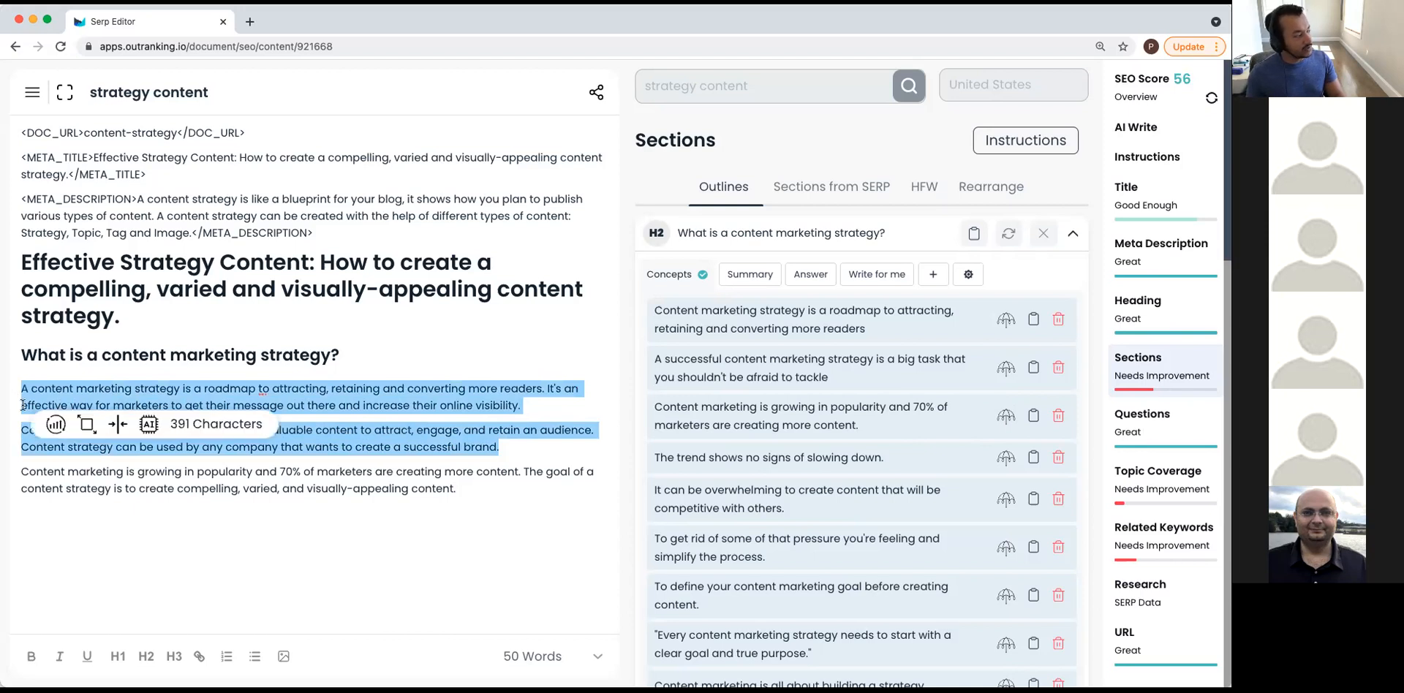
{"action": "left_click", "coordinate": [55, 425]}
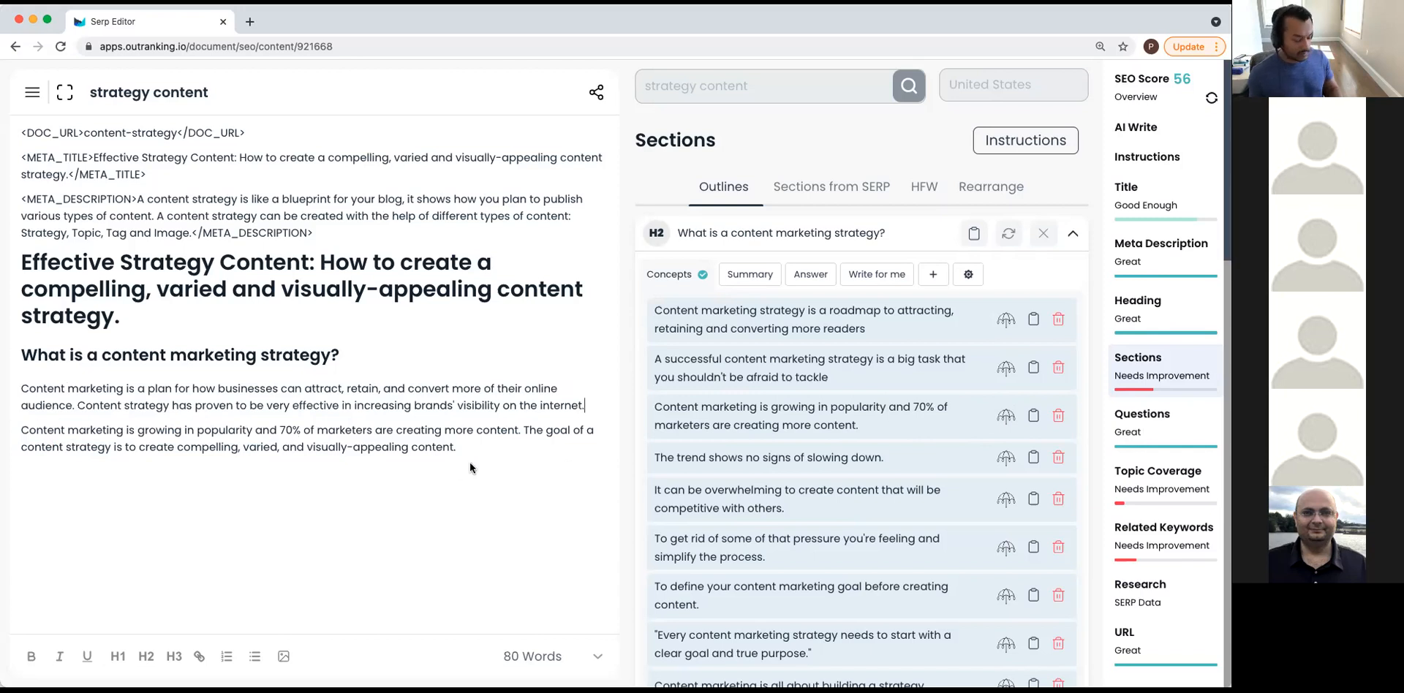
{"action": "left_click_drag", "start_coordinate": [477, 453], "coordinate": [13, 386]}
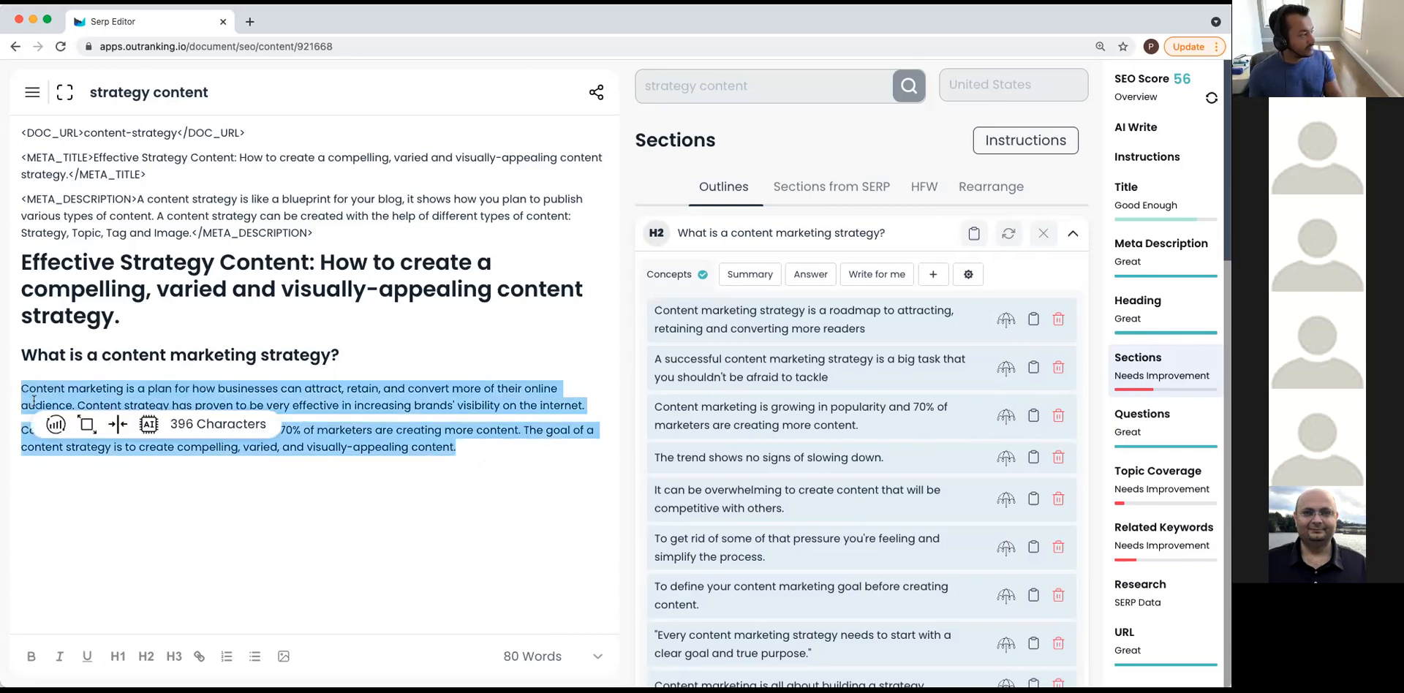
{"action": "left_click", "coordinate": [61, 430]}
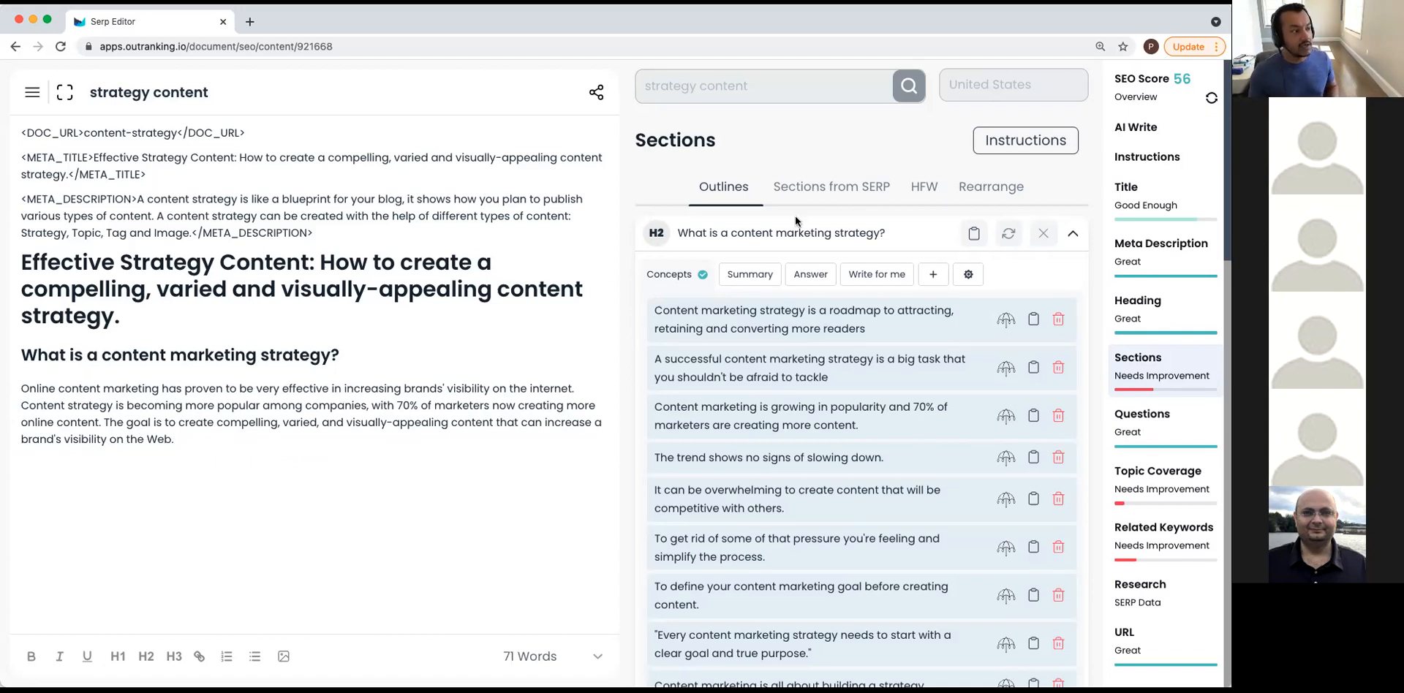
Copy the first three concepts unchanged into the document below the rewritten paragraph, each on its own line.
{"action": "scroll", "coordinate": [1020, 301], "scroll_direction": "down", "scroll_amount": 1}
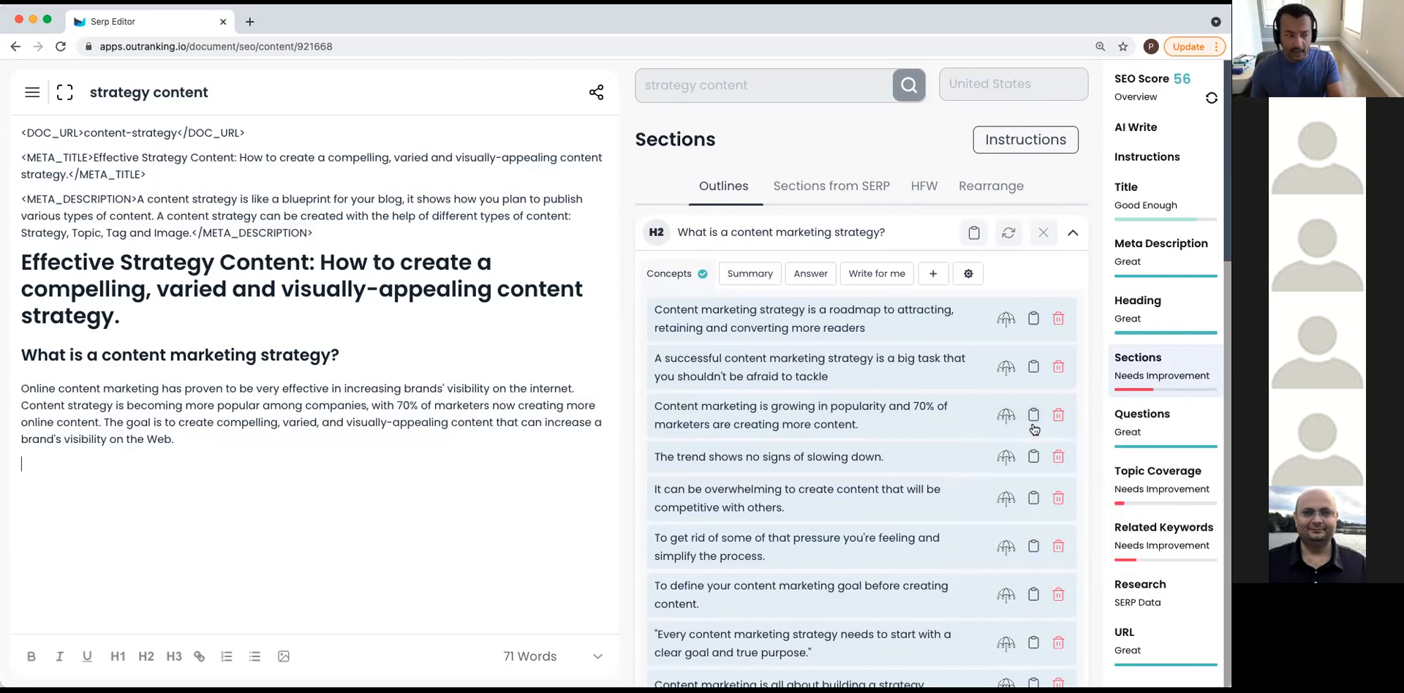
{"action": "left_click", "coordinate": [1033, 318]}
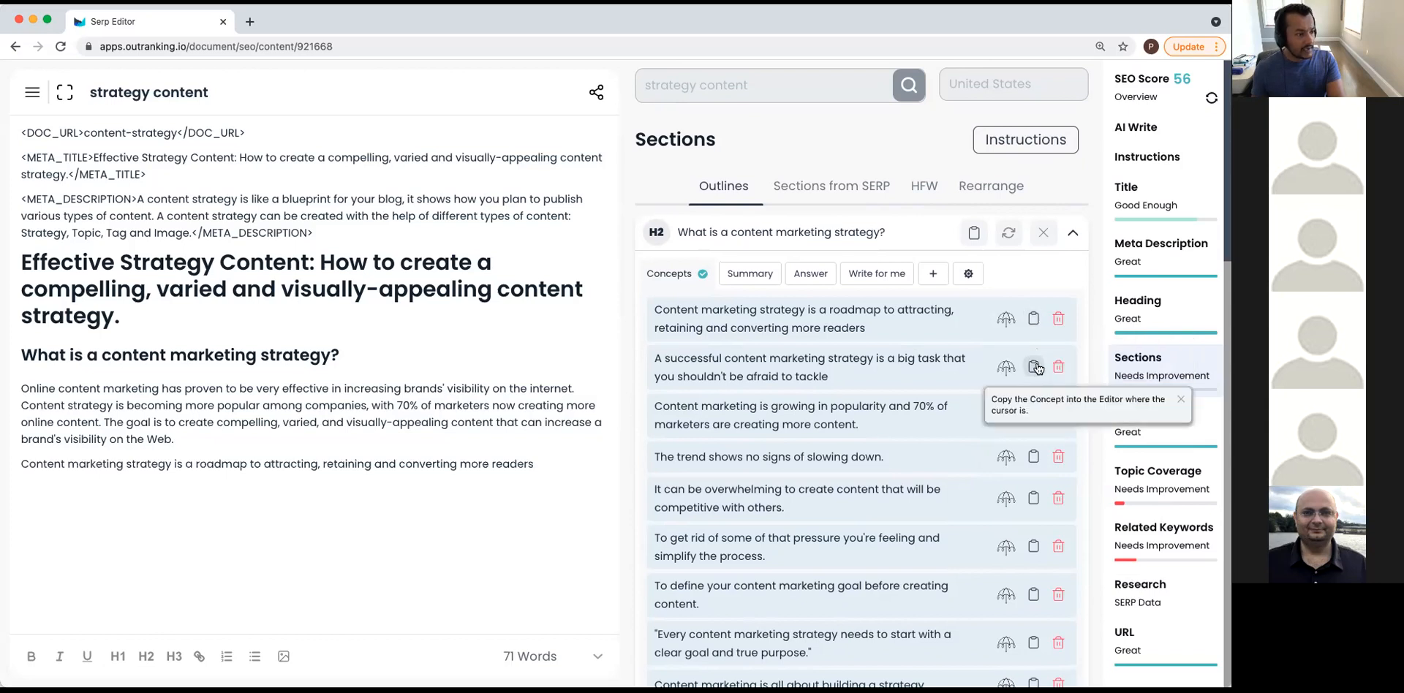
{"action": "left_click", "coordinate": [1035, 366]}
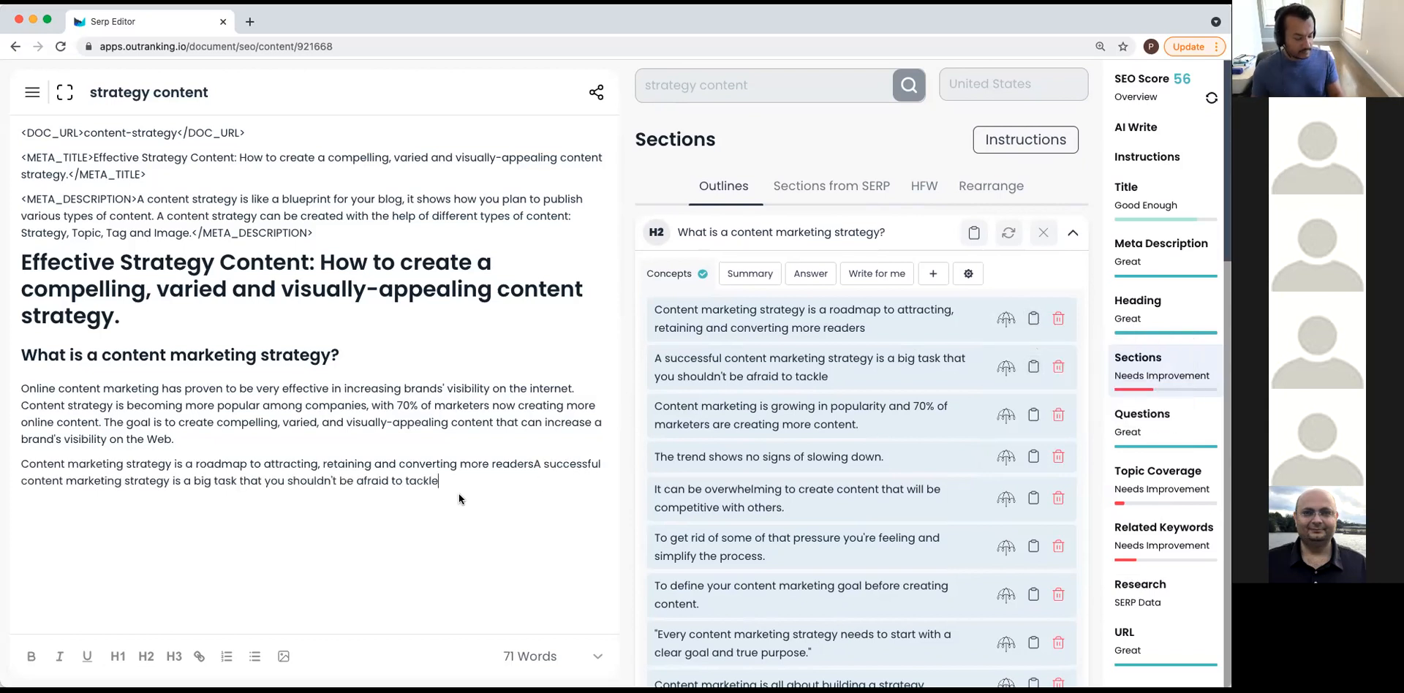
{"action": "key", "text": "super+z"}
{"action": "key", "text": "Return"}
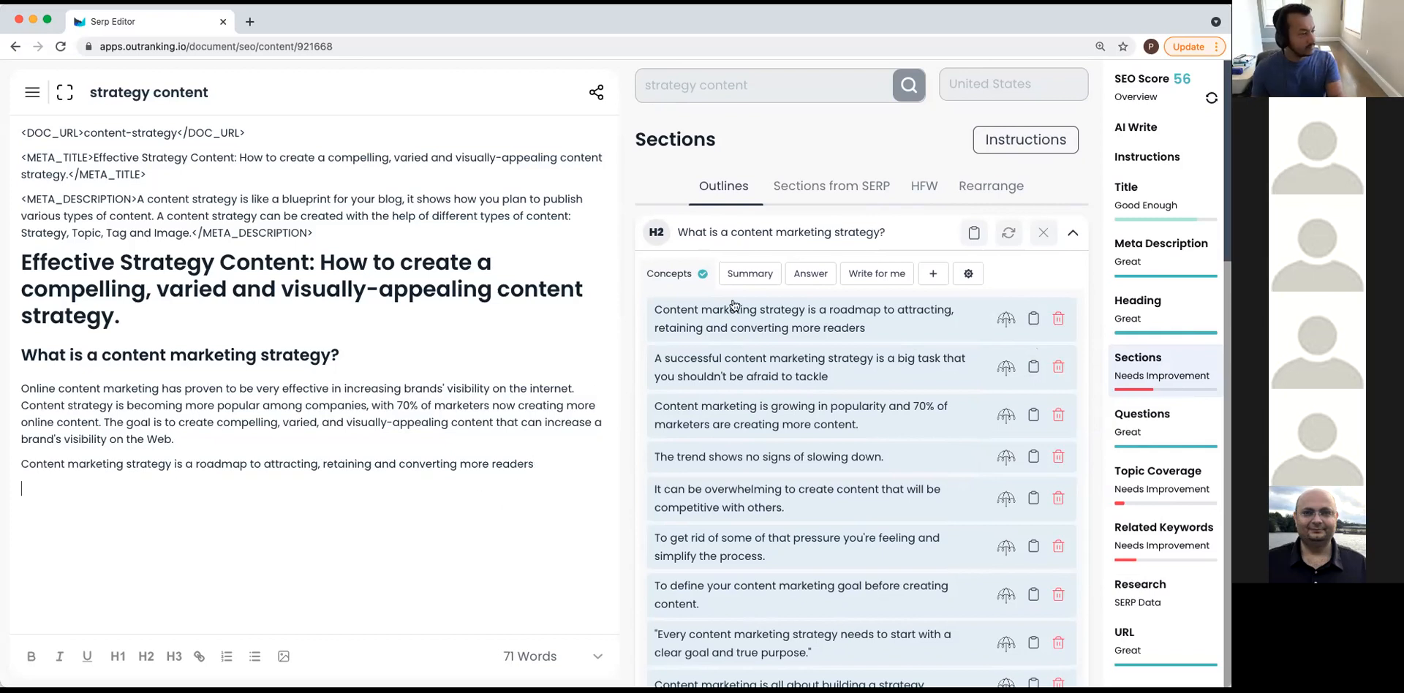
{"action": "left_click", "coordinate": [1030, 374]}
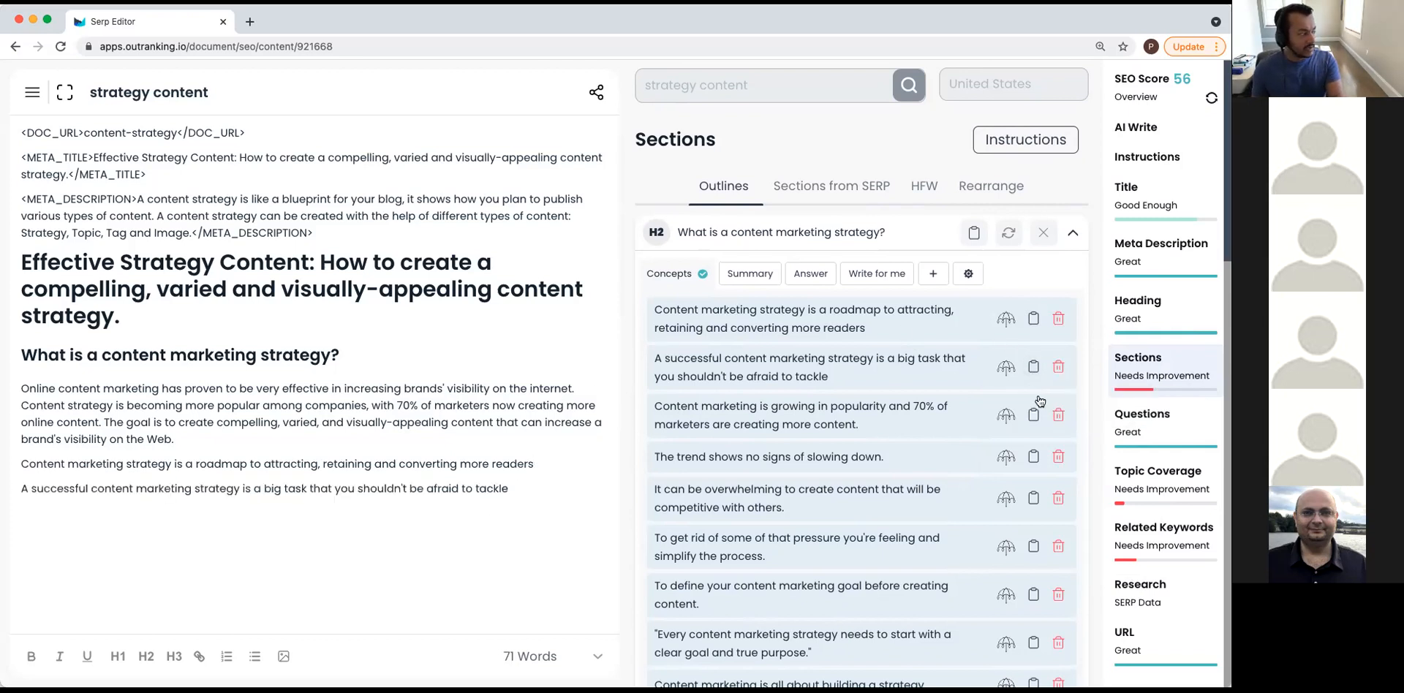
{"action": "left_click", "coordinate": [1033, 416]}
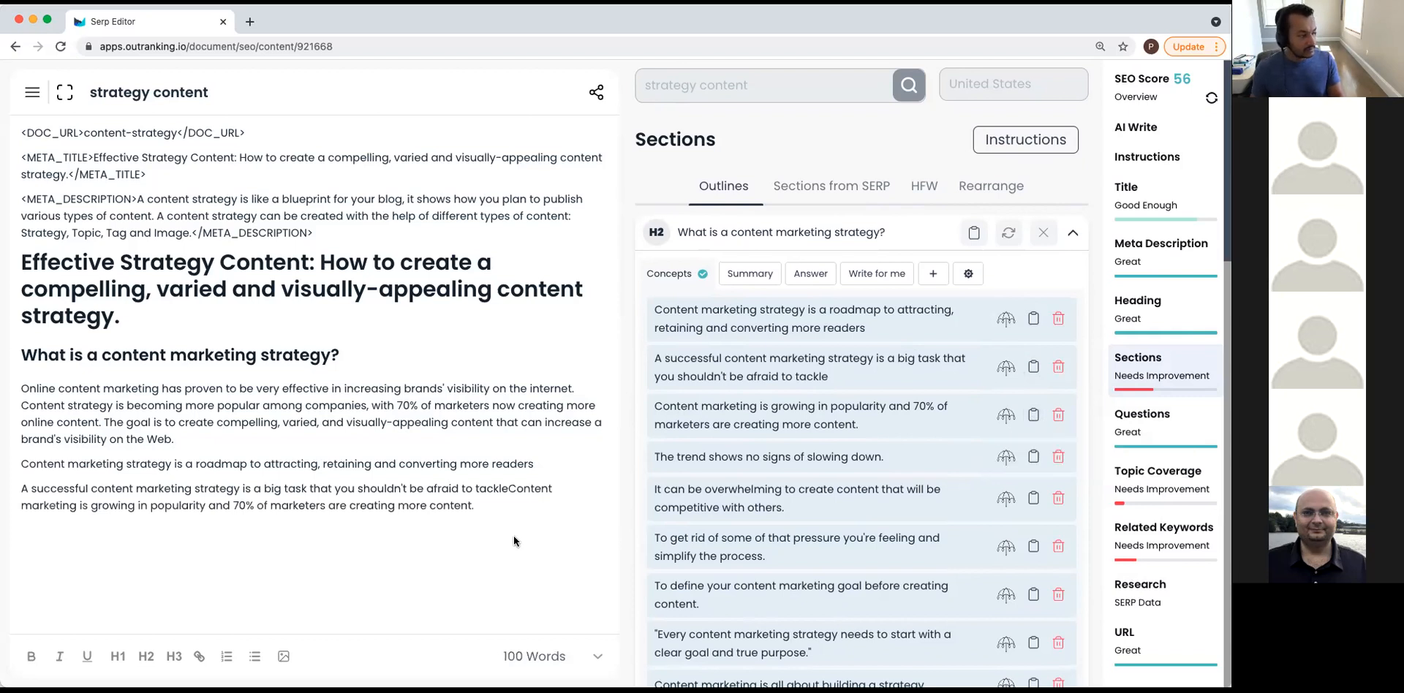
{"action": "key", "text": "ctrl+z"}
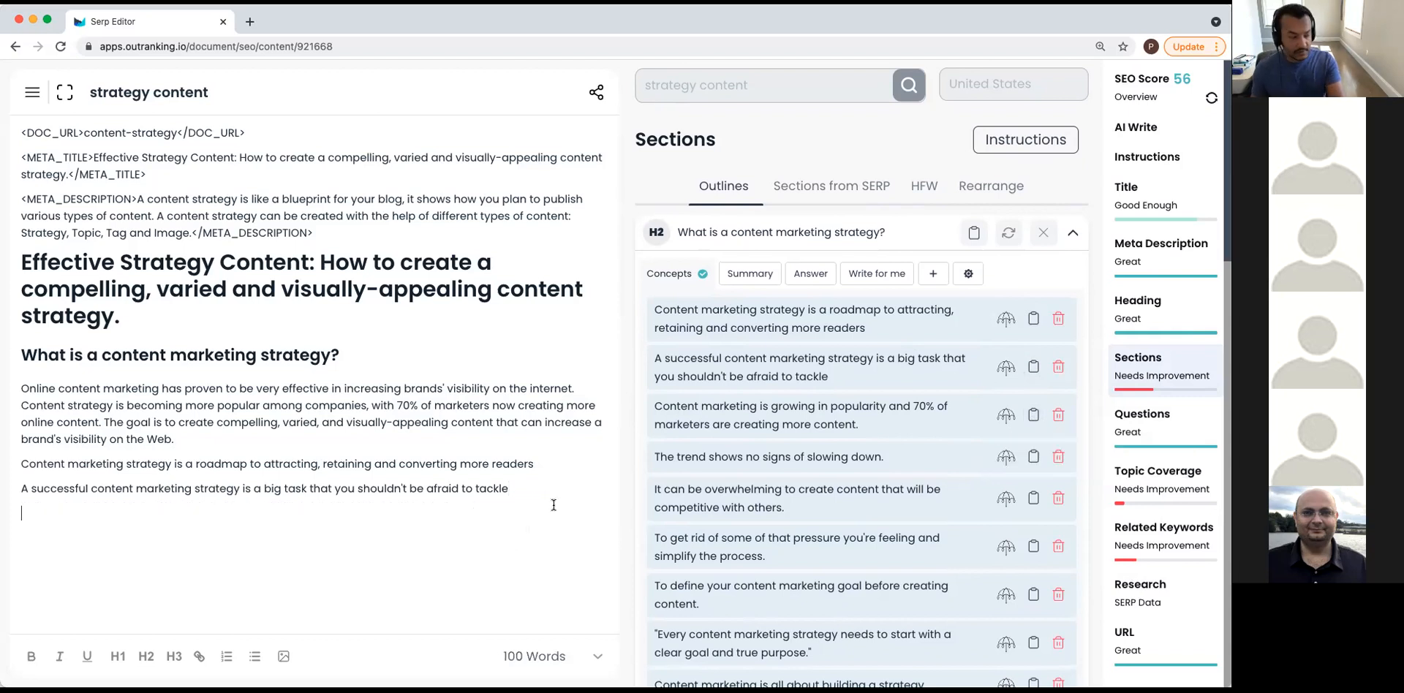
{"action": "left_click", "coordinate": [1032, 414]}
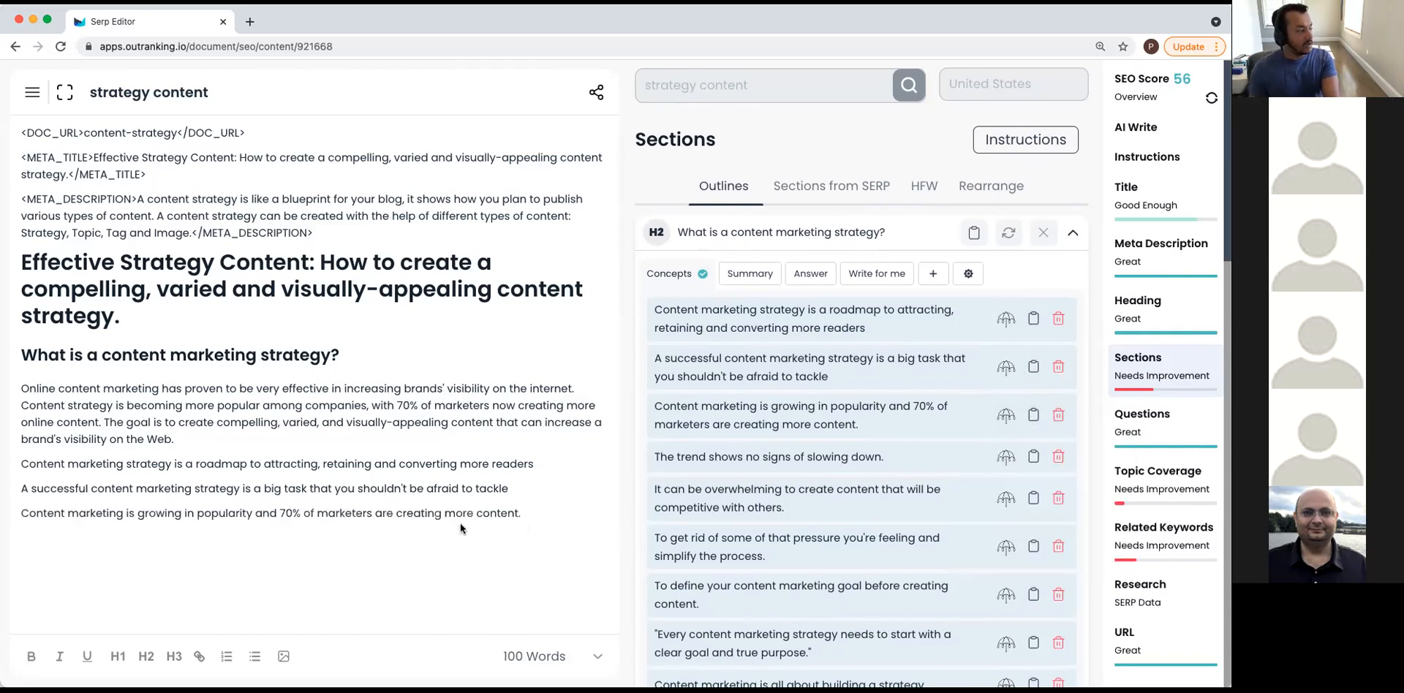
Format the three copied concept lines as a bulleted list.
{"action": "left_click_drag", "start_coordinate": [516, 510], "coordinate": [14, 465]}
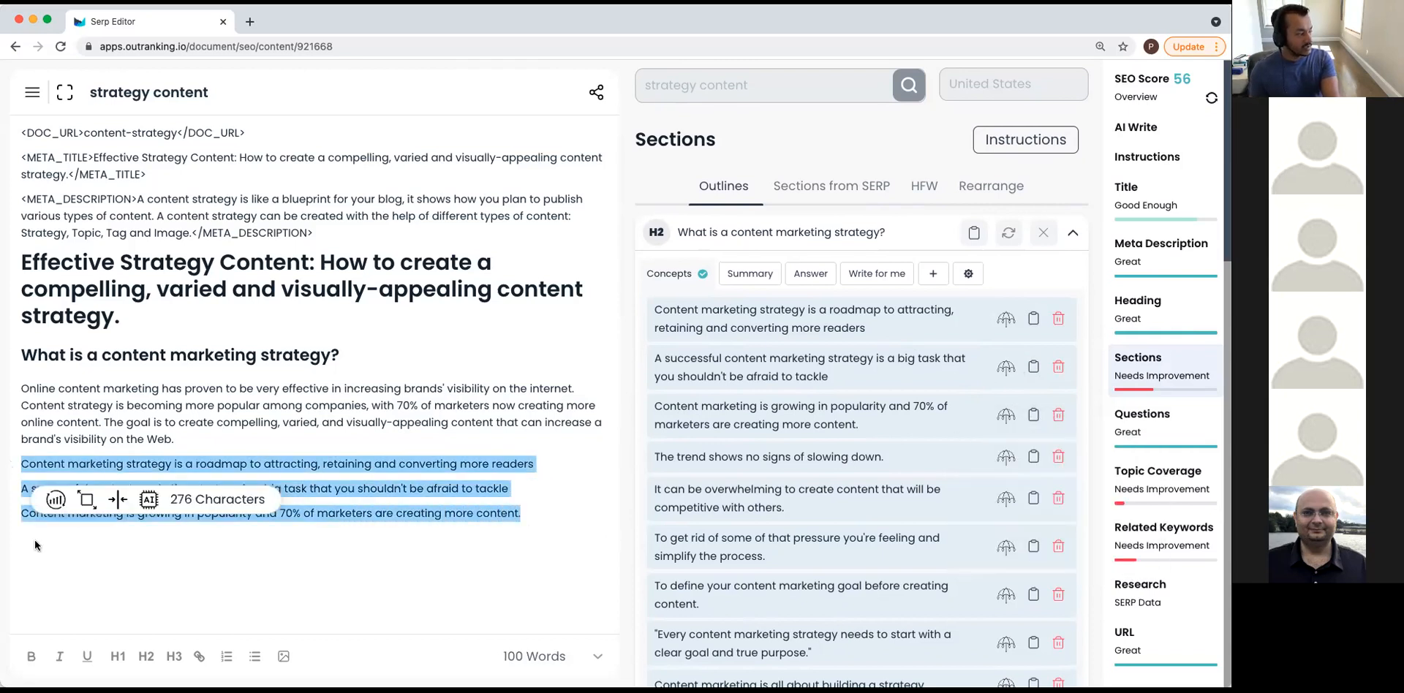
{"action": "left_click", "coordinate": [254, 656]}
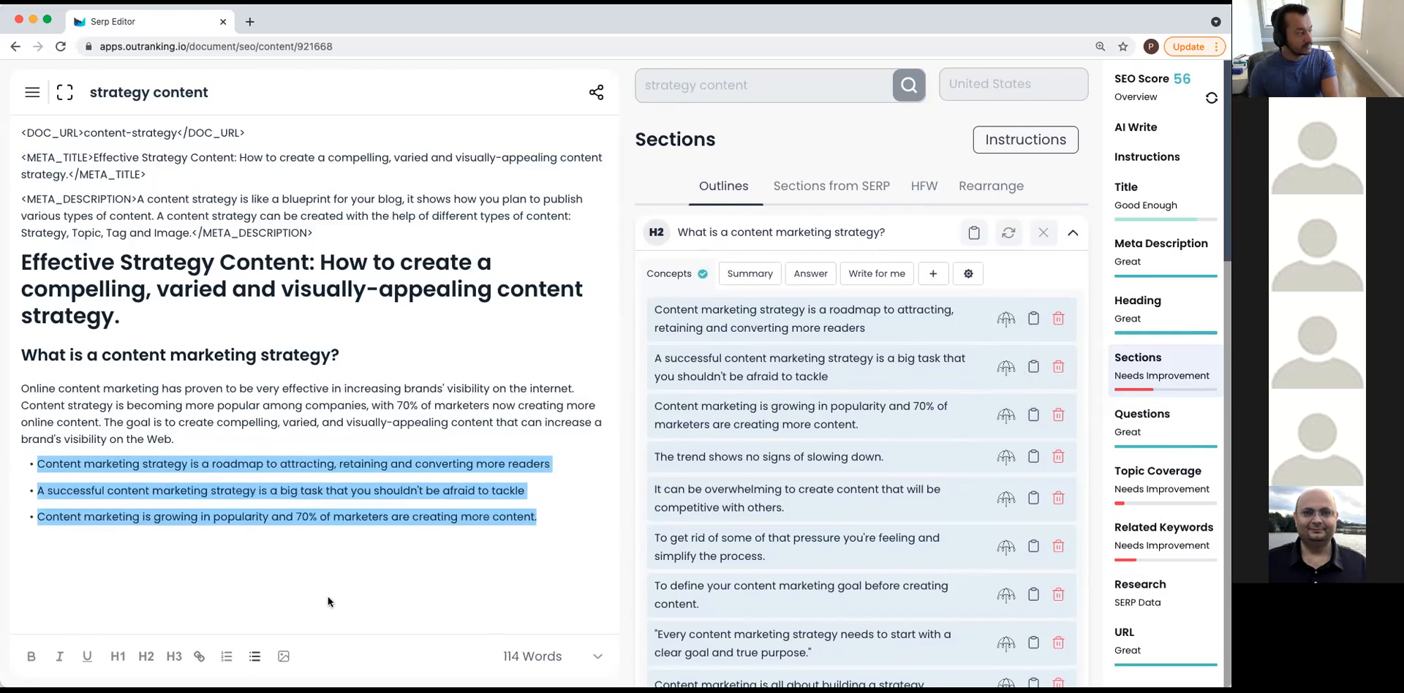
{"action": "left_click", "coordinate": [355, 591]}
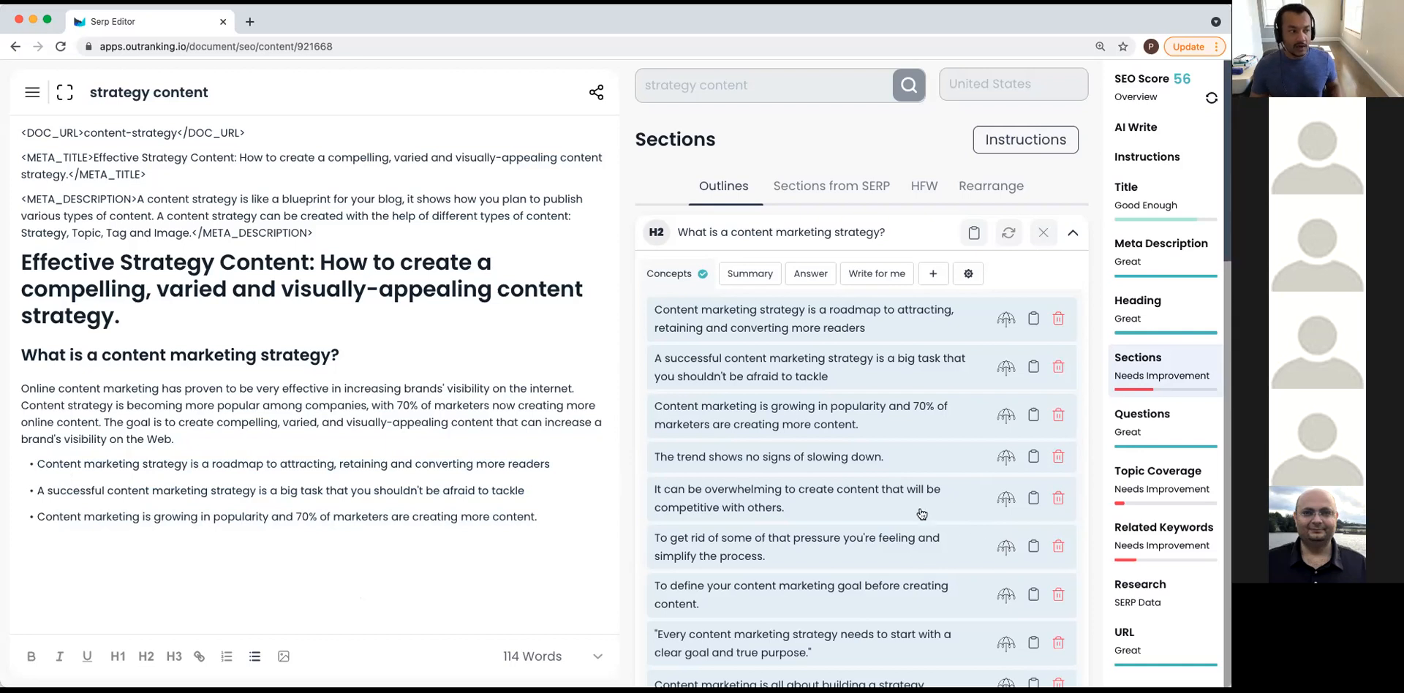
Add a blank concept to the section, append a comma to the "roadmap to attracting" concept, and delete the blank one.
{"action": "left_click", "coordinate": [935, 279]}
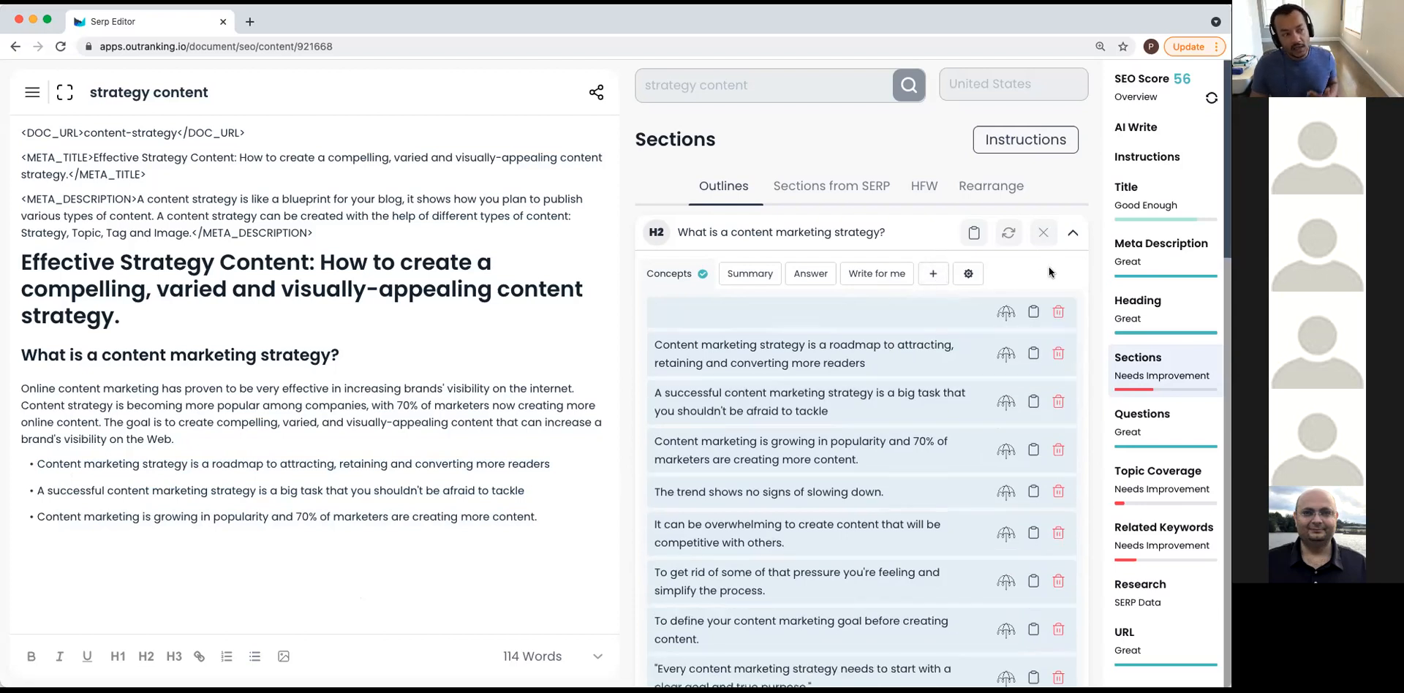
{"action": "left_click", "coordinate": [858, 354]}
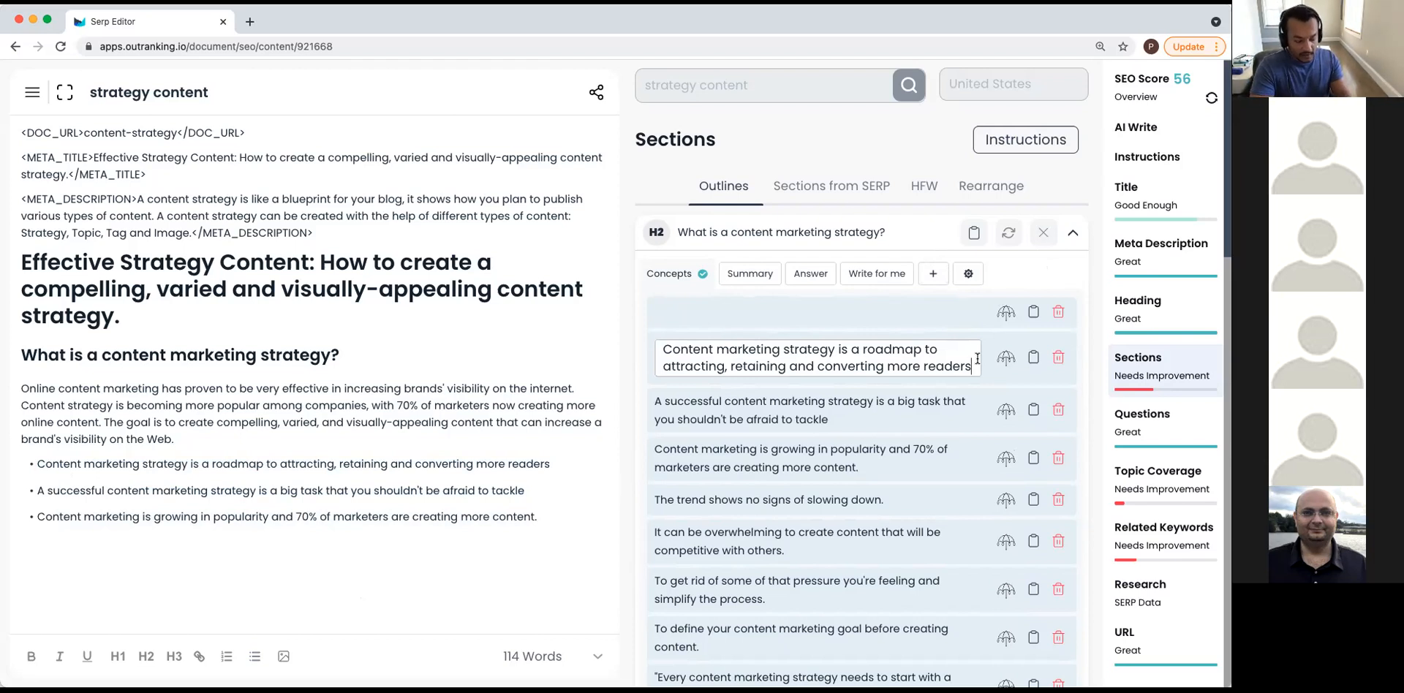
{"action": "type", "text": ","}
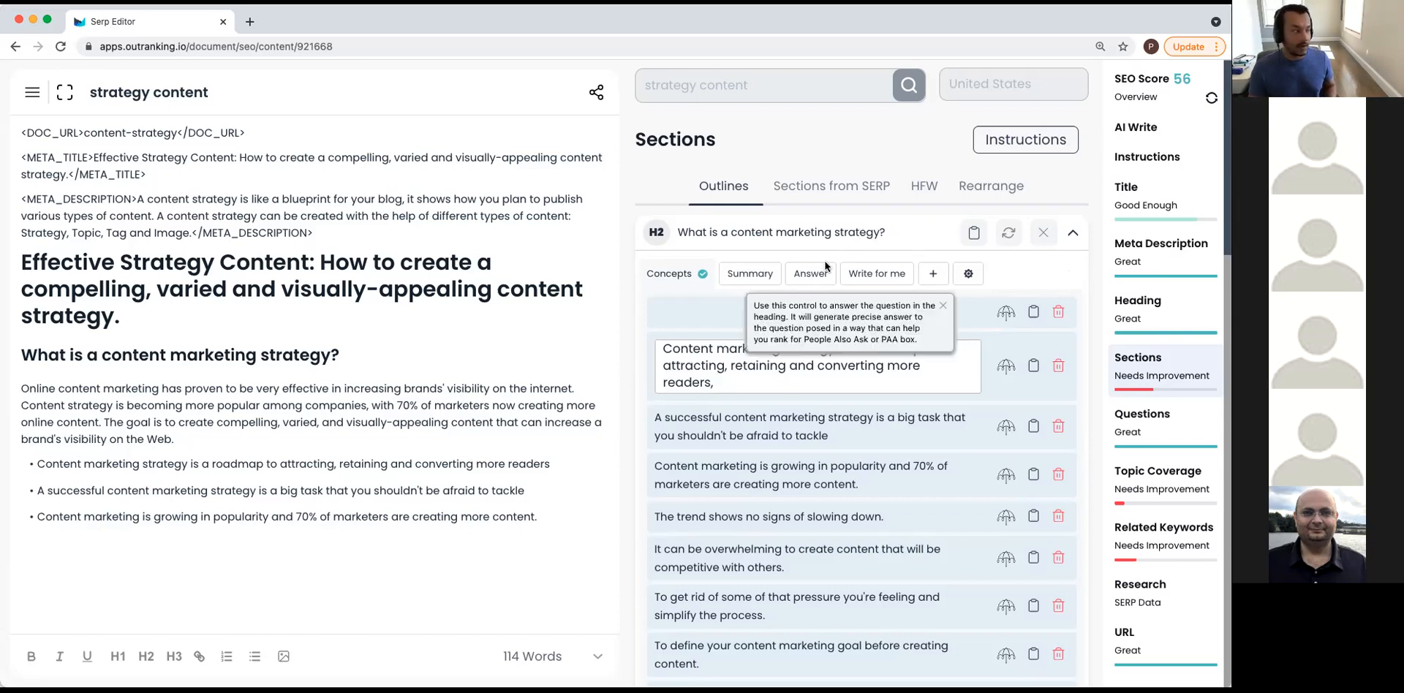
{"action": "left_click", "coordinate": [410, 450]}
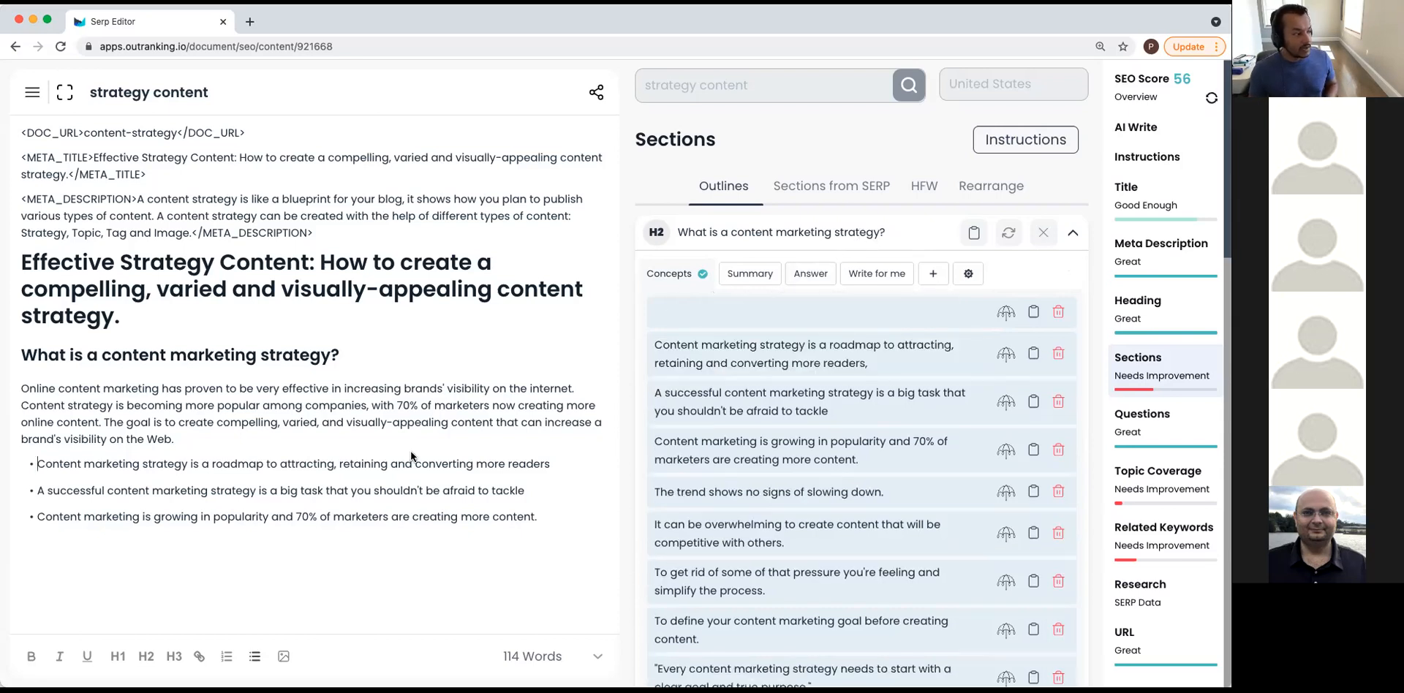
{"action": "left_click", "coordinate": [1058, 313]}
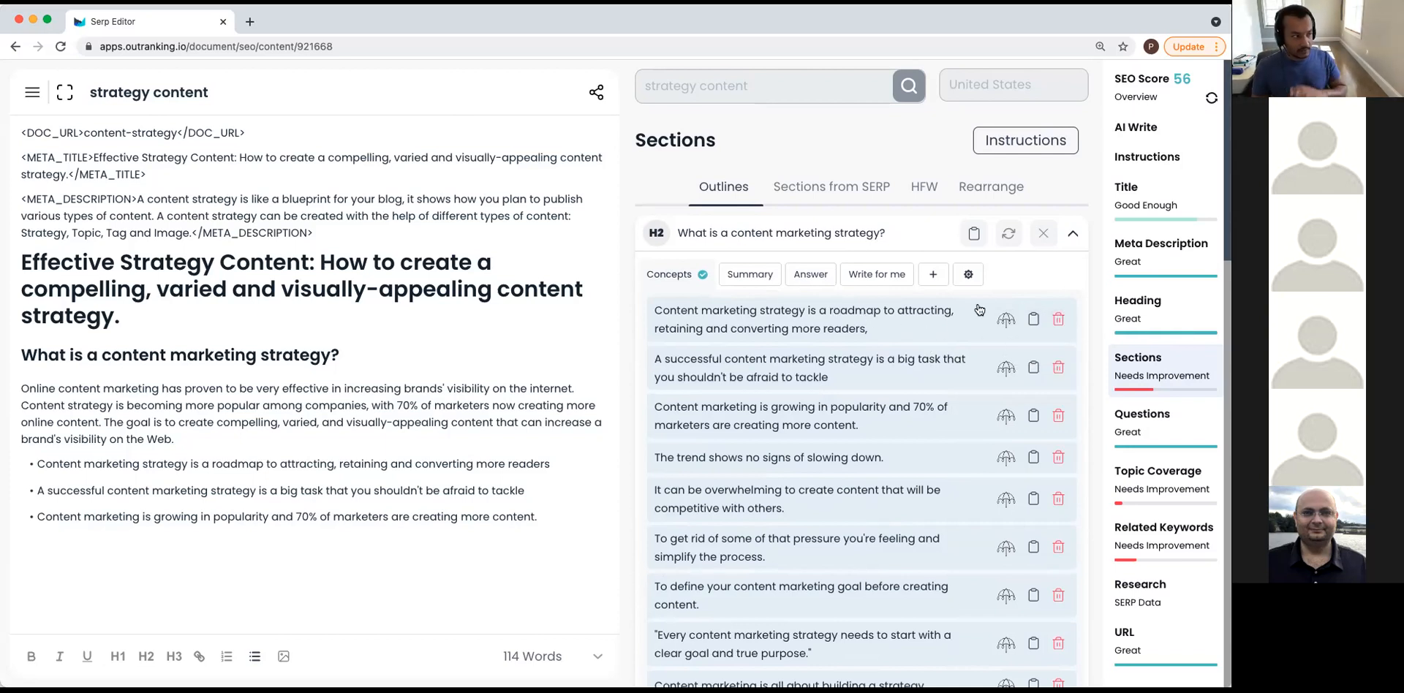
Delete the paragraph and the bulleted concepts under the "What is a content marketing strategy?" heading in the document.
{"action": "mouse_move", "coordinate": [748, 284]}
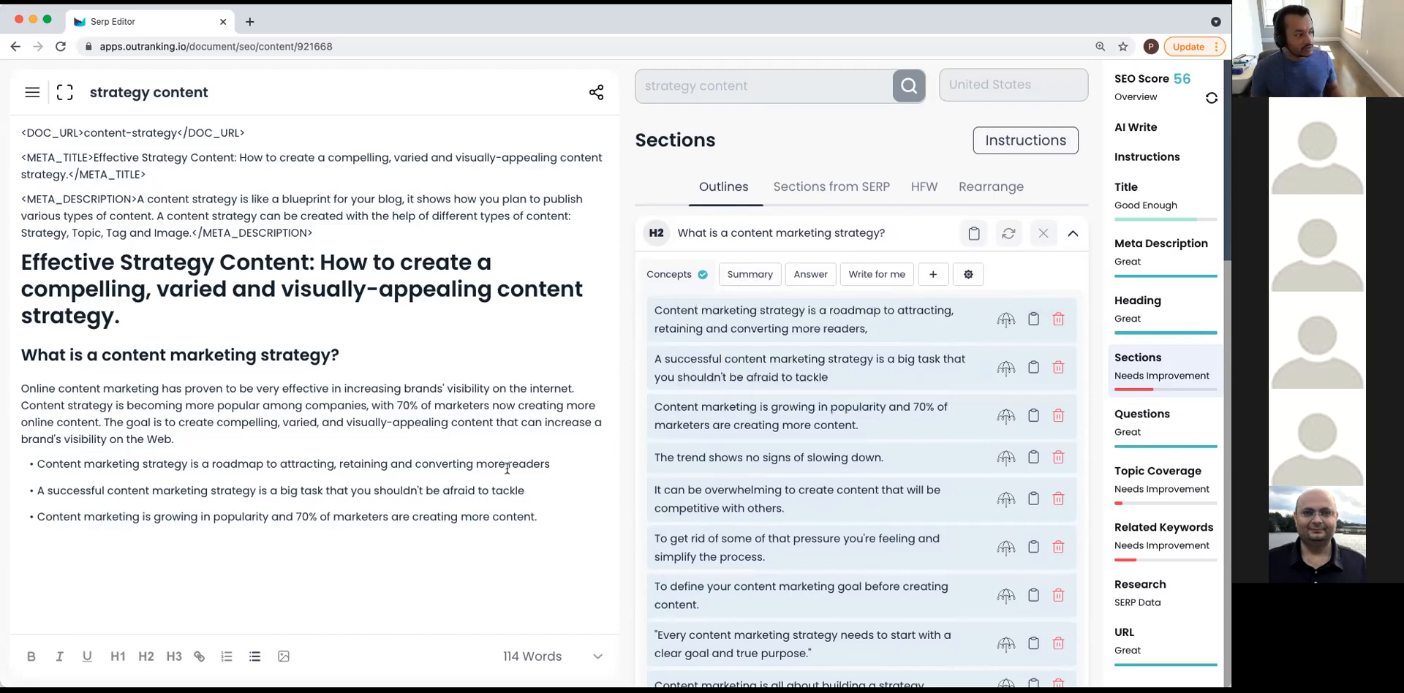
{"action": "left_click_drag", "start_coordinate": [538, 517], "coordinate": [11, 379]}
{"action": "key", "text": "BackSpace"}
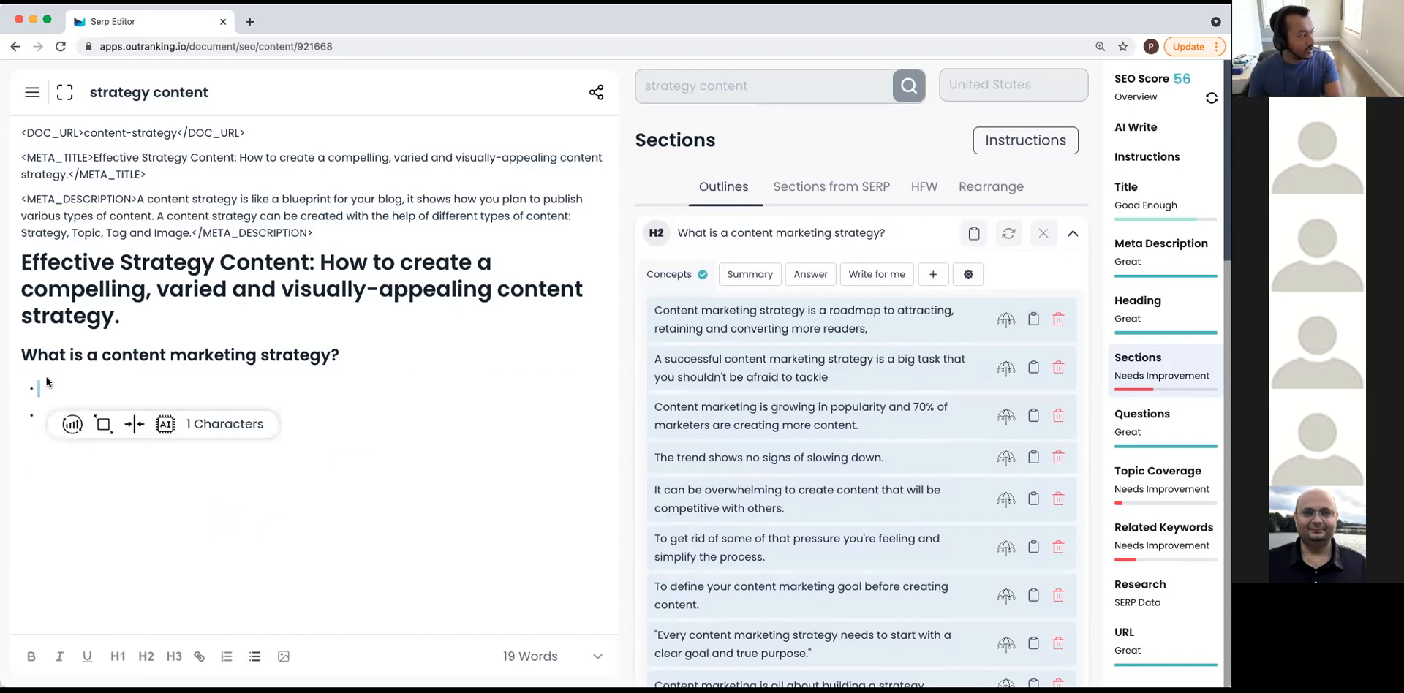
{"action": "left_click", "coordinate": [42, 414]}
{"action": "key", "text": "BackSpace"}
{"action": "key", "text": "BackSpace"}
{"action": "key", "text": "BackSpace"}
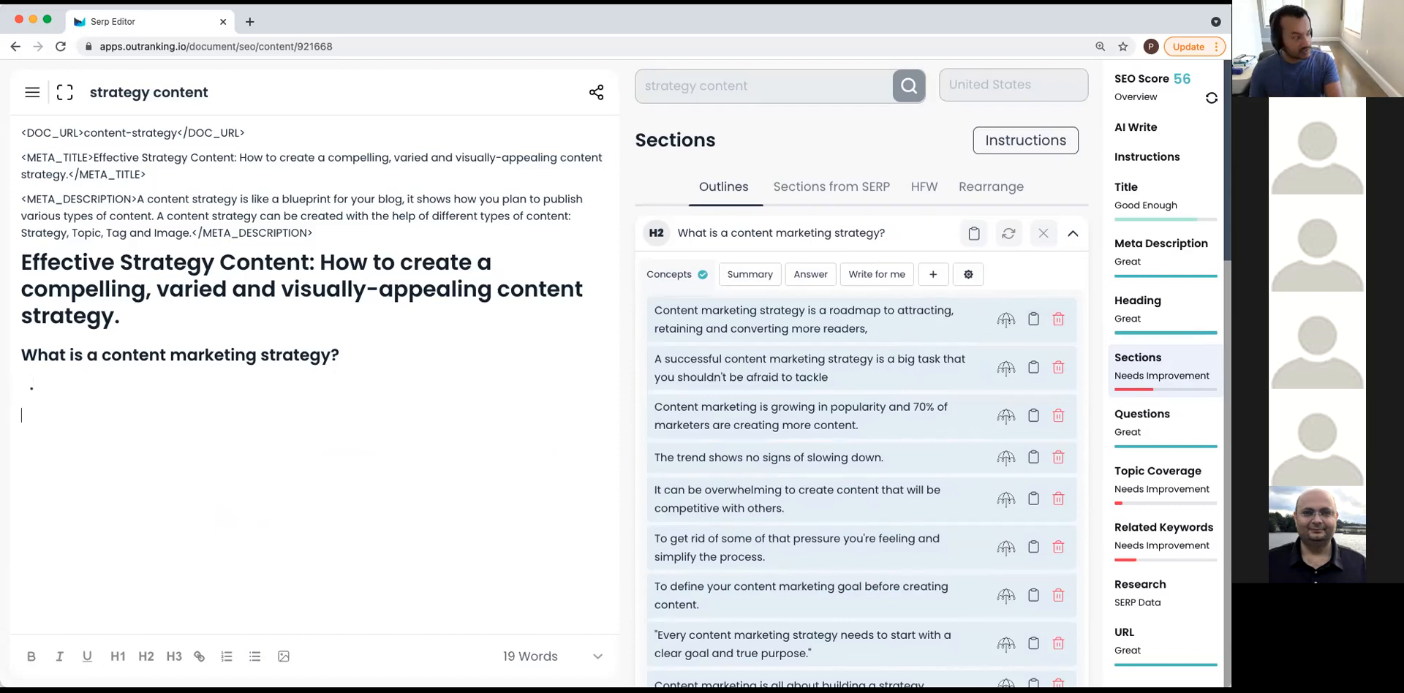
Insert the section's summary below its heading, look through the text, and undo the insertion.
{"action": "mouse_move", "coordinate": [676, 271]}
{"action": "left_click", "coordinate": [747, 274]}
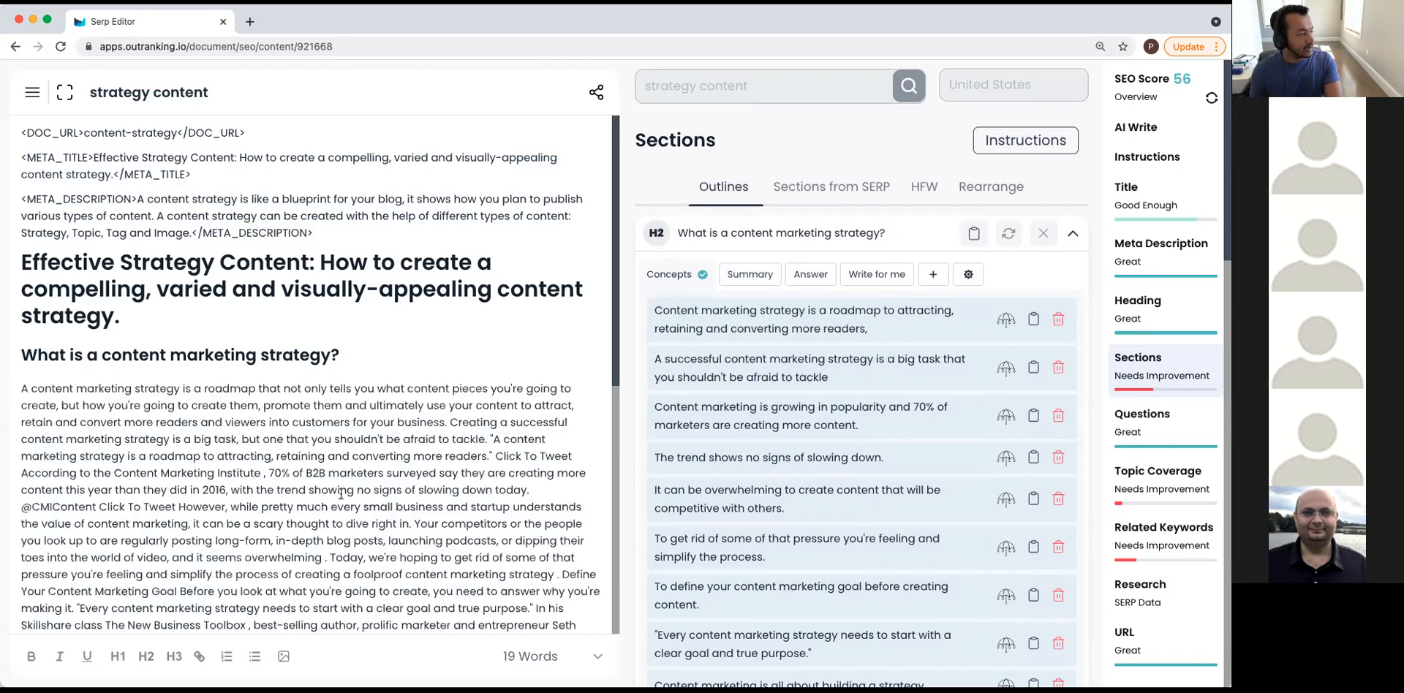
{"action": "scroll", "coordinate": [335, 497], "scroll_direction": "down", "scroll_amount": 10}
{"action": "scroll", "coordinate": [335, 497], "scroll_direction": "down", "scroll_amount": 2}
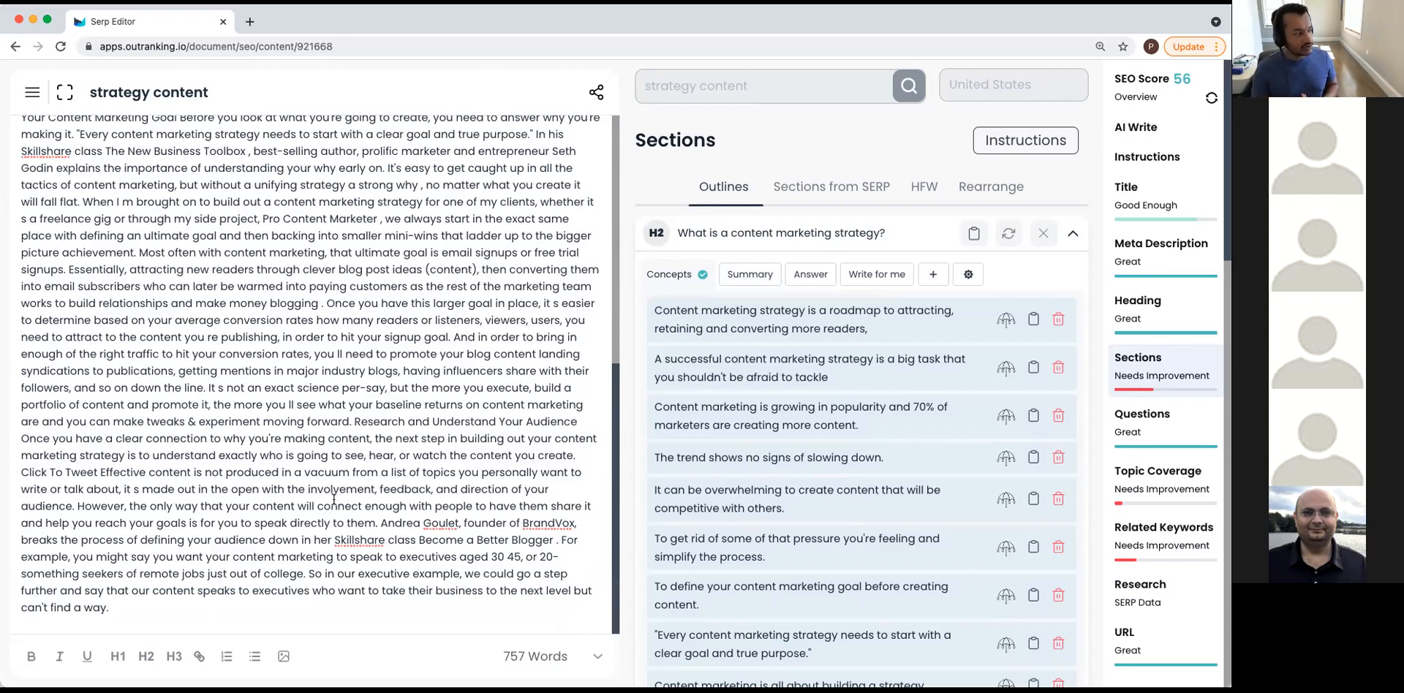
{"action": "scroll", "coordinate": [345, 467], "scroll_direction": "up", "scroll_amount": 1}
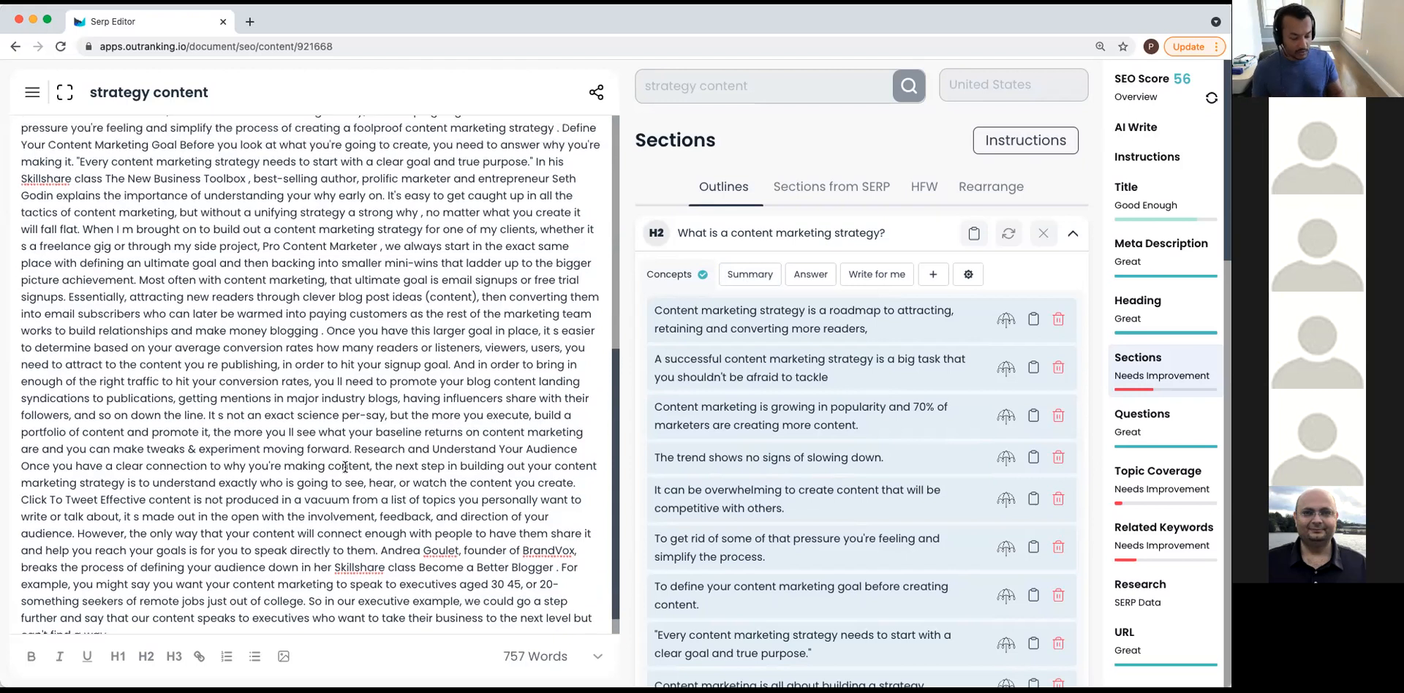
{"action": "key", "text": "super+z"}
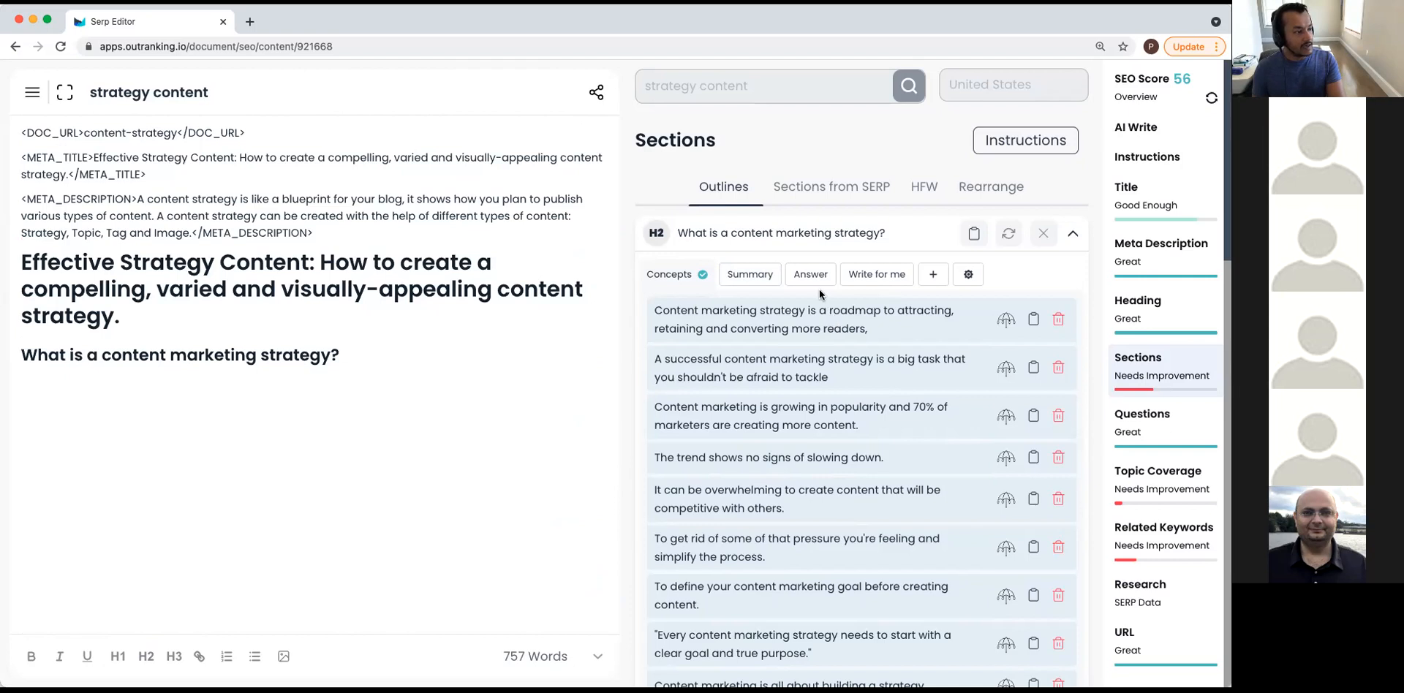
Generate an AI answer to the question in the "What is a content marketing strategy?" heading and place it below the heading.
{"action": "left_click_drag", "start_coordinate": [346, 356], "coordinate": [15, 355]}
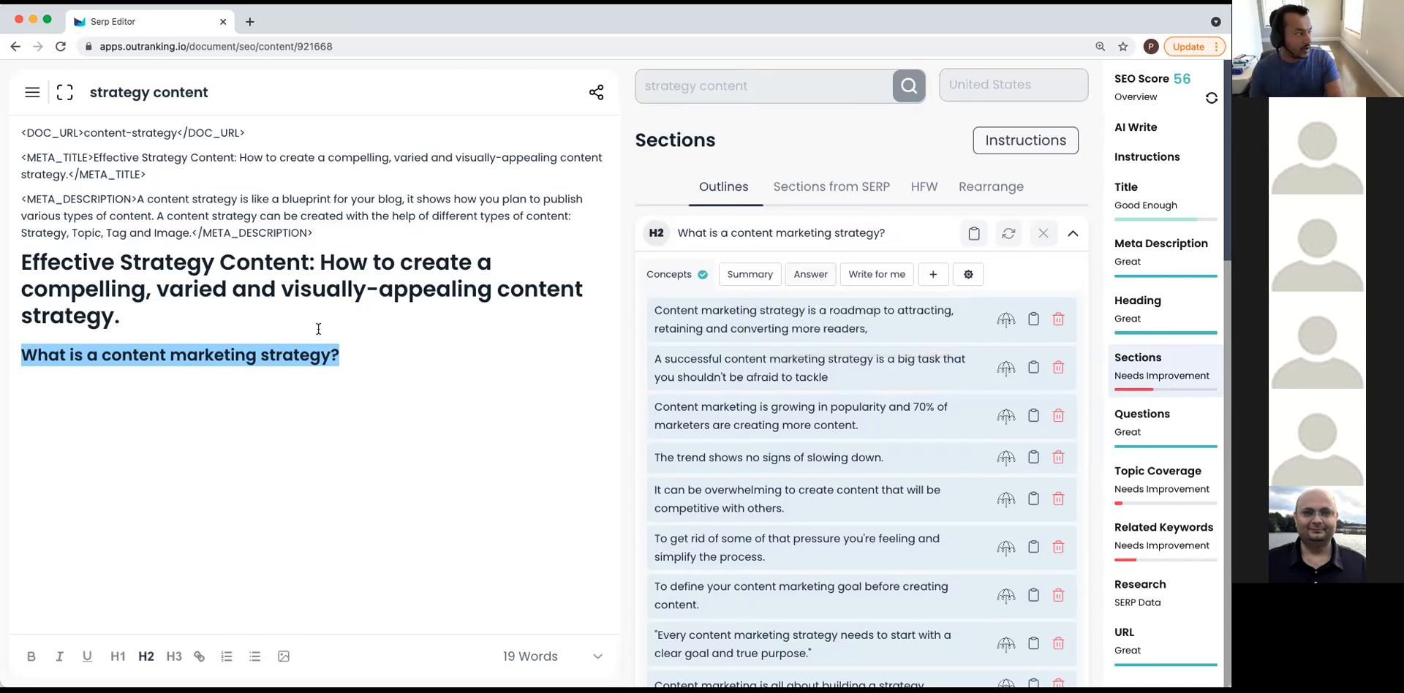
{"action": "left_click", "coordinate": [810, 282]}
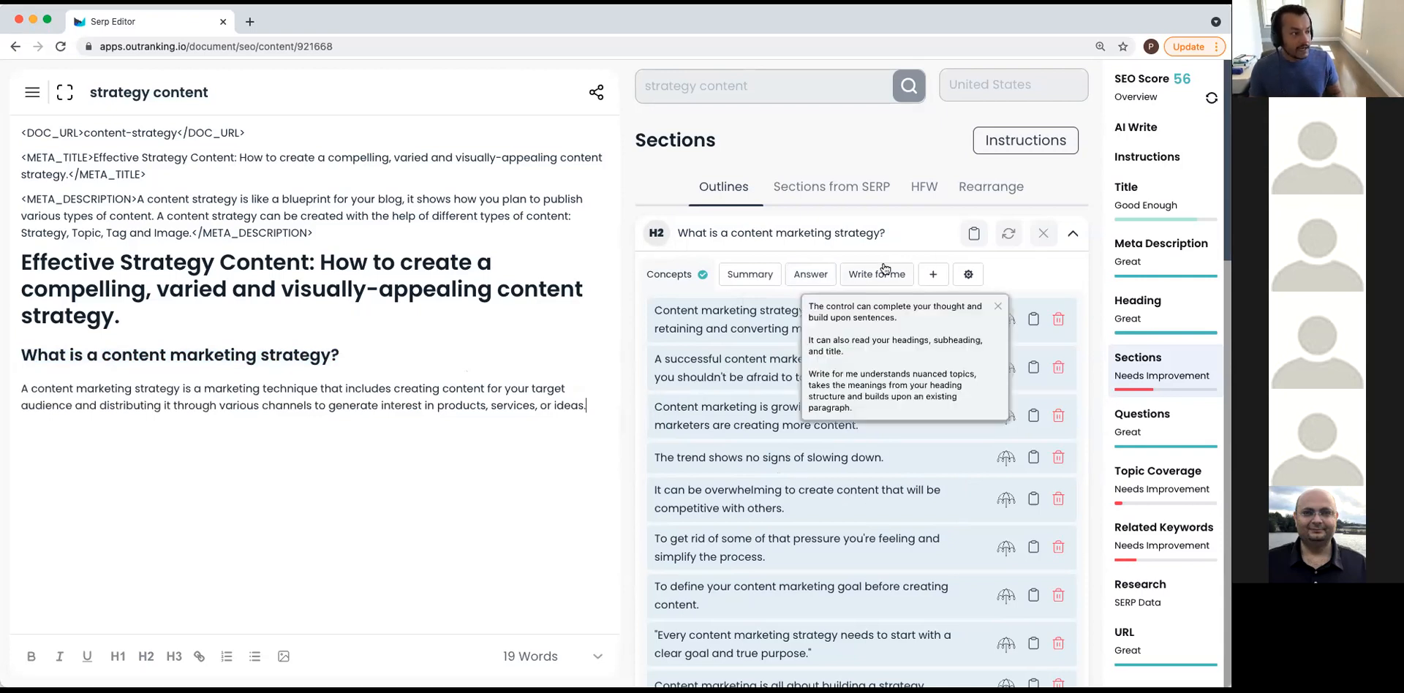
Delete "in products, services, or ideas." from the paragraph's end and have the AI continue writing from "generate interest".
{"action": "left_click_drag", "start_coordinate": [586, 405], "coordinate": [423, 411]}
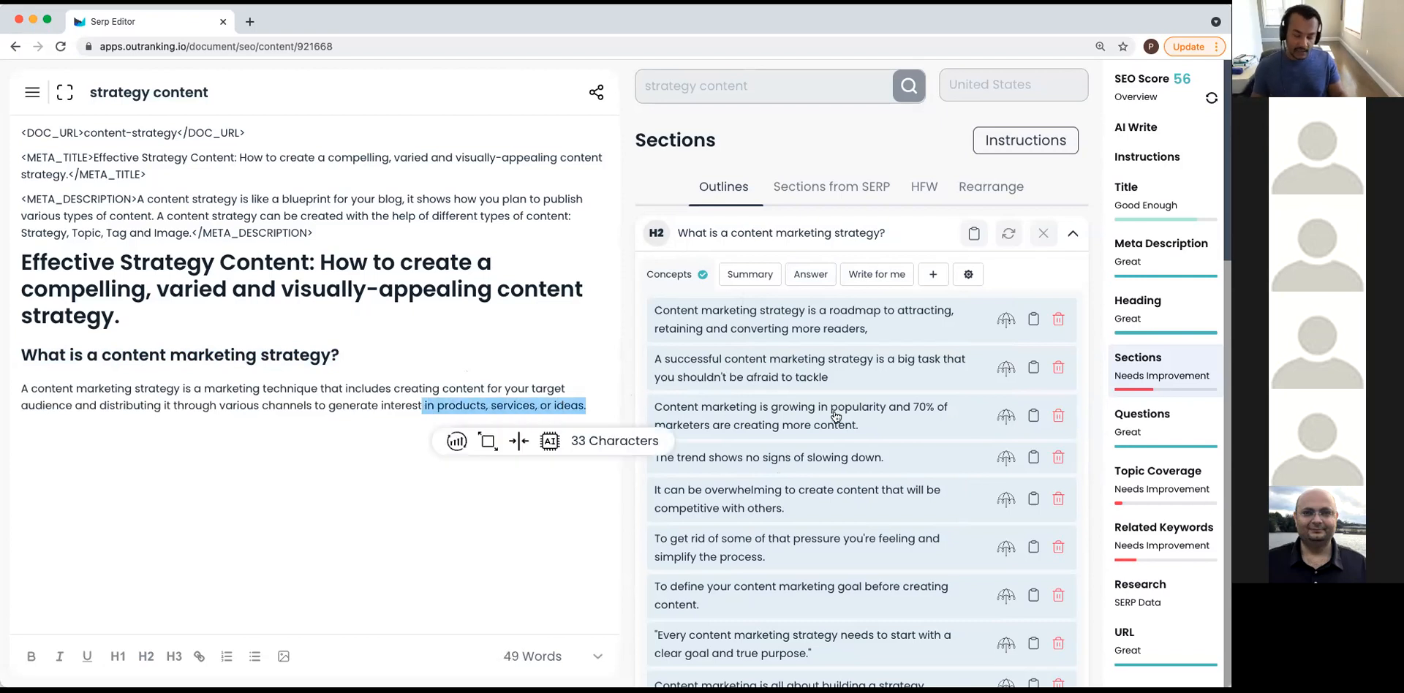
{"action": "key", "text": "BackSpace"}
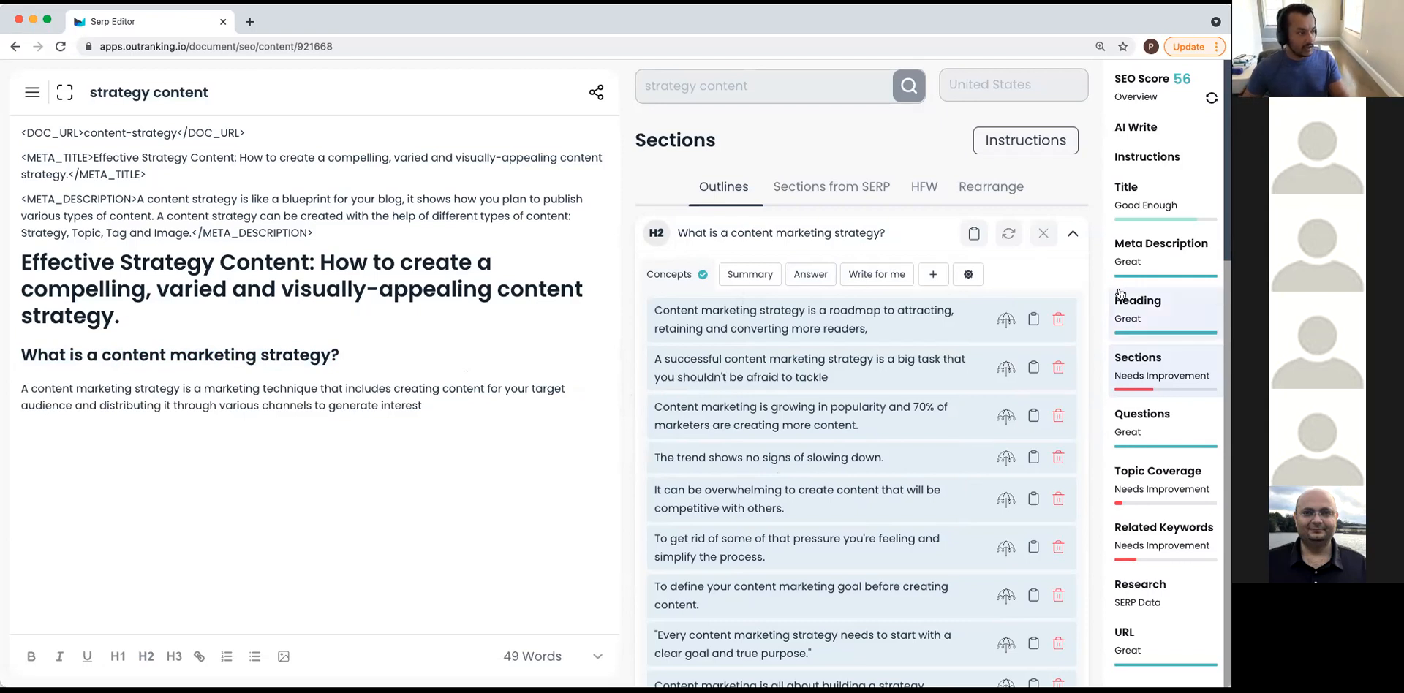
{"action": "left_click", "coordinate": [884, 278]}
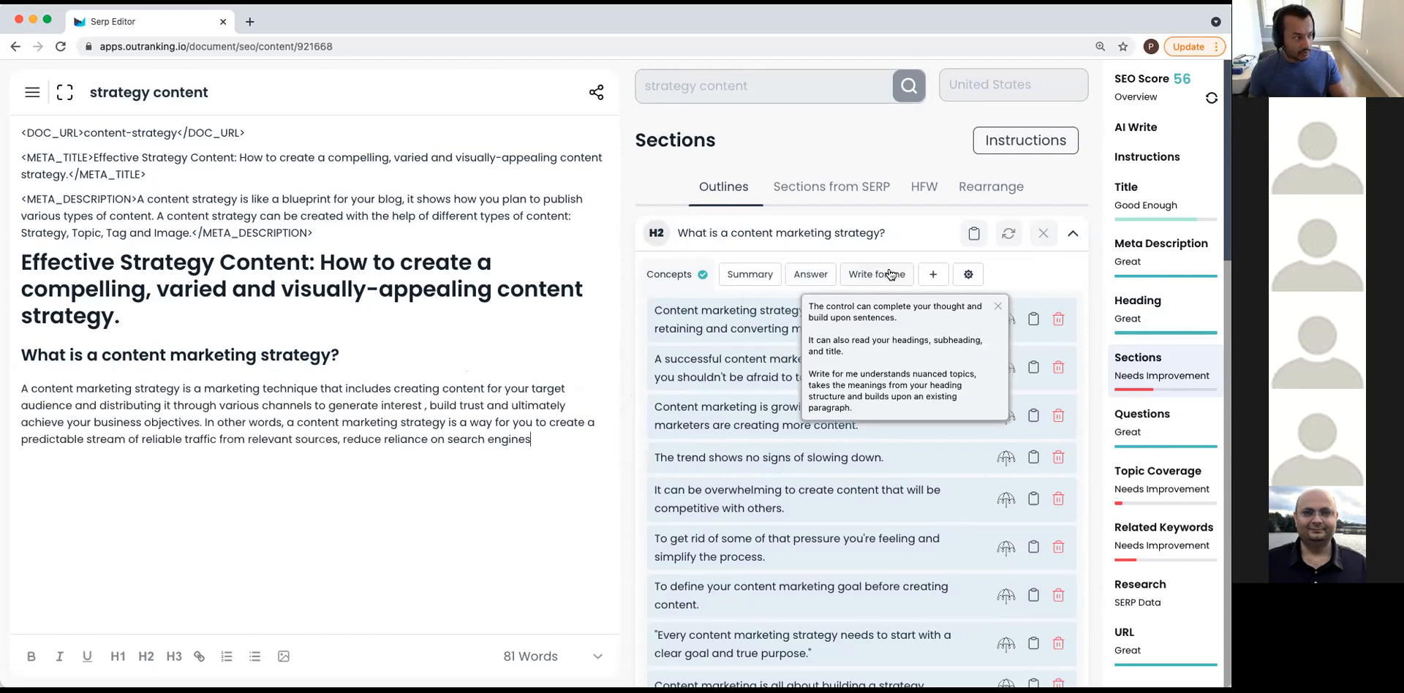
{"action": "left_click_drag", "start_coordinate": [534, 441], "coordinate": [5, 356]}
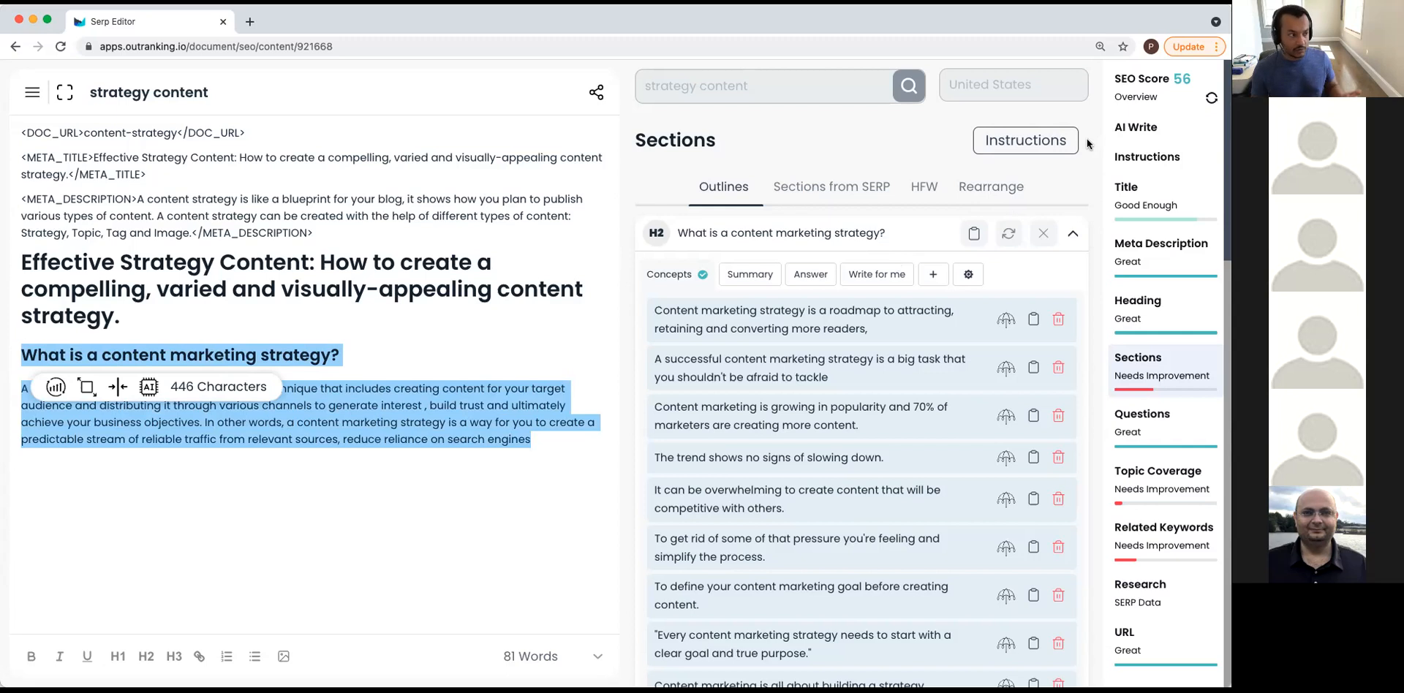
{"action": "scroll", "coordinate": [1086, 139], "scroll_direction": "down", "scroll_amount": 1}
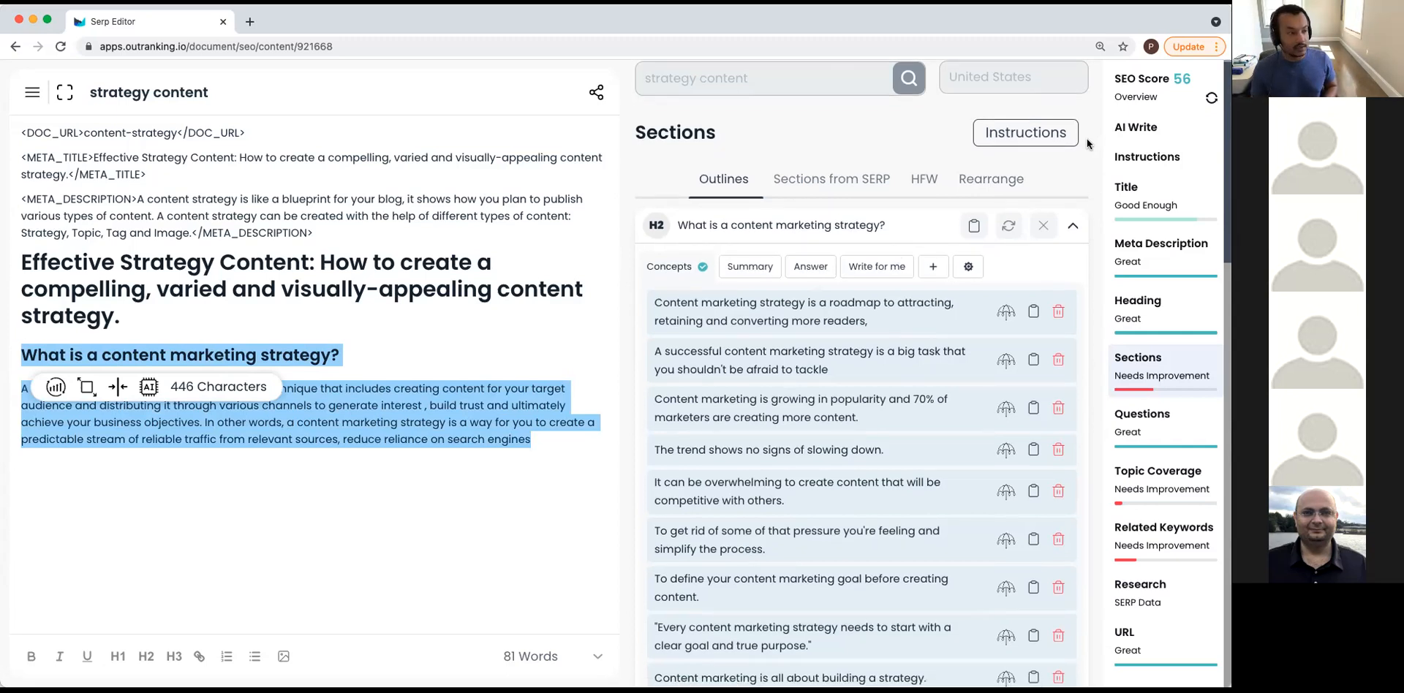
{"action": "scroll", "coordinate": [780, 374], "scroll_direction": "down", "scroll_amount": 3}
{"action": "scroll", "coordinate": [781, 377], "scroll_direction": "up", "scroll_amount": 3}
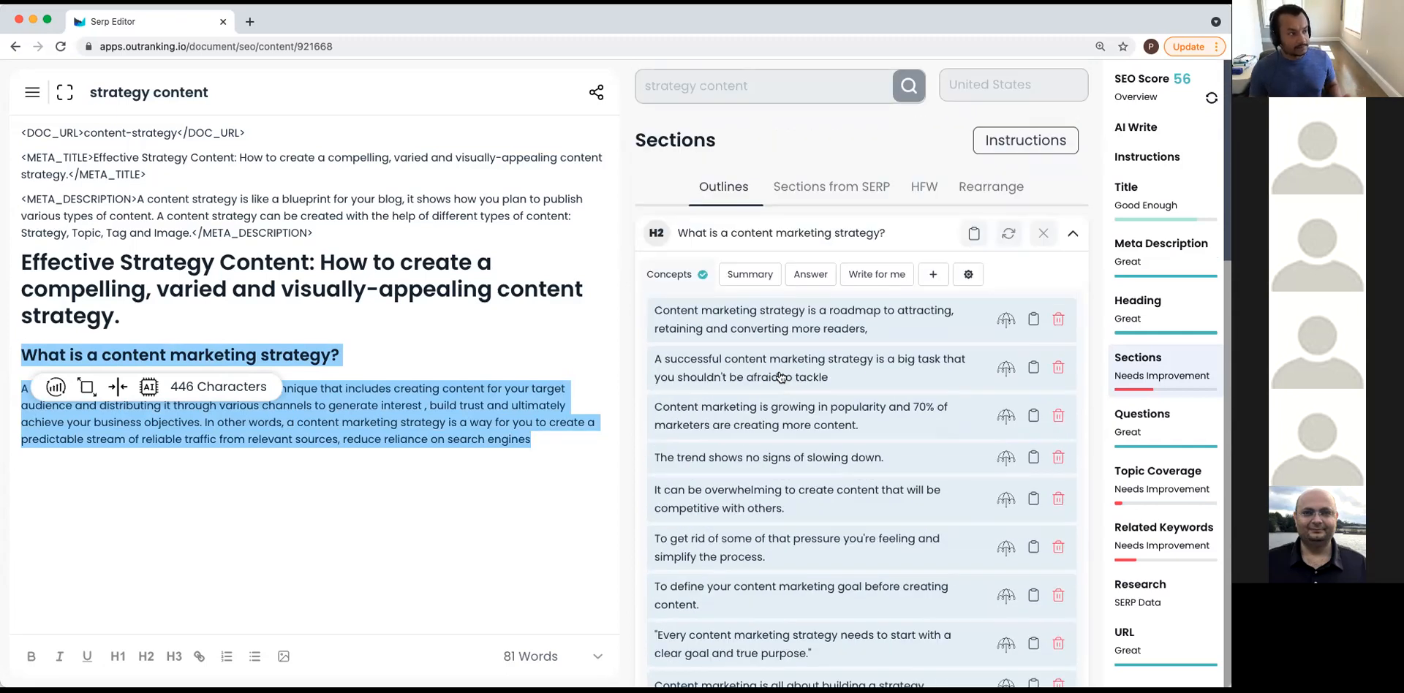
{"action": "left_click", "coordinate": [1052, 323]}
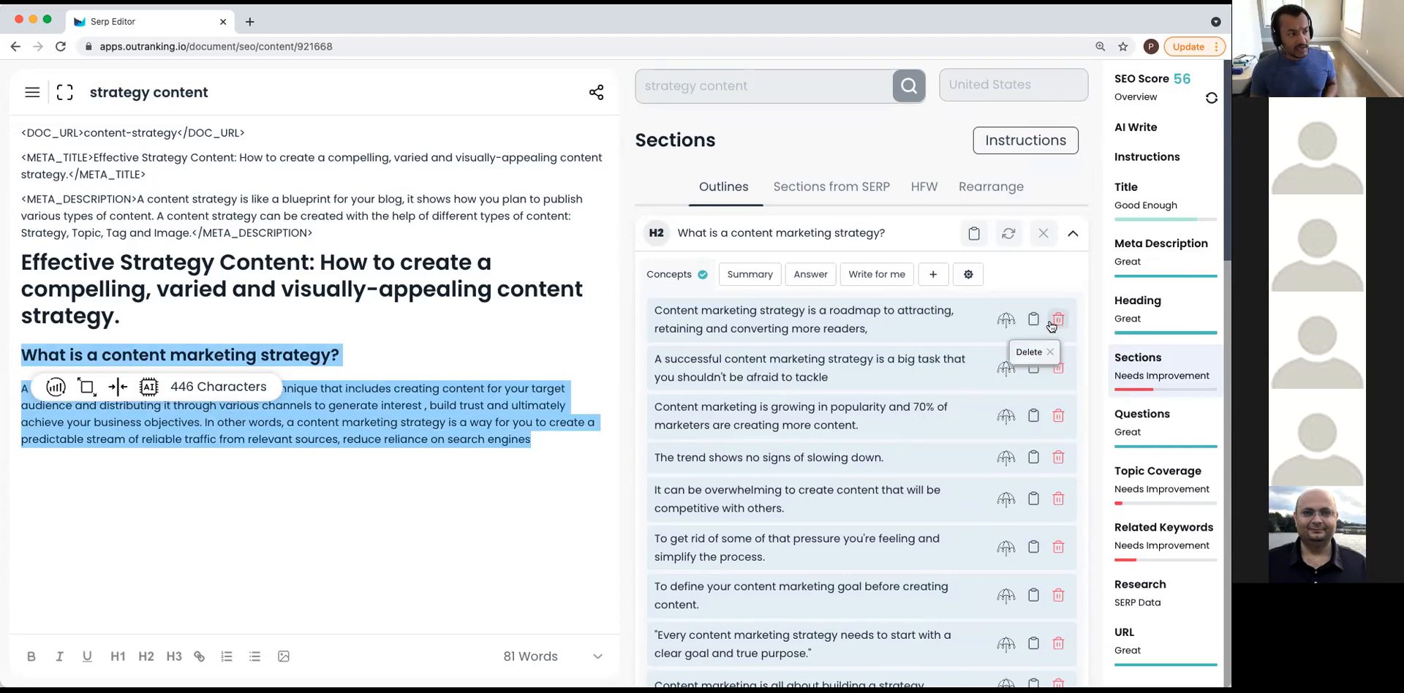
{"action": "left_click", "coordinate": [842, 232]}
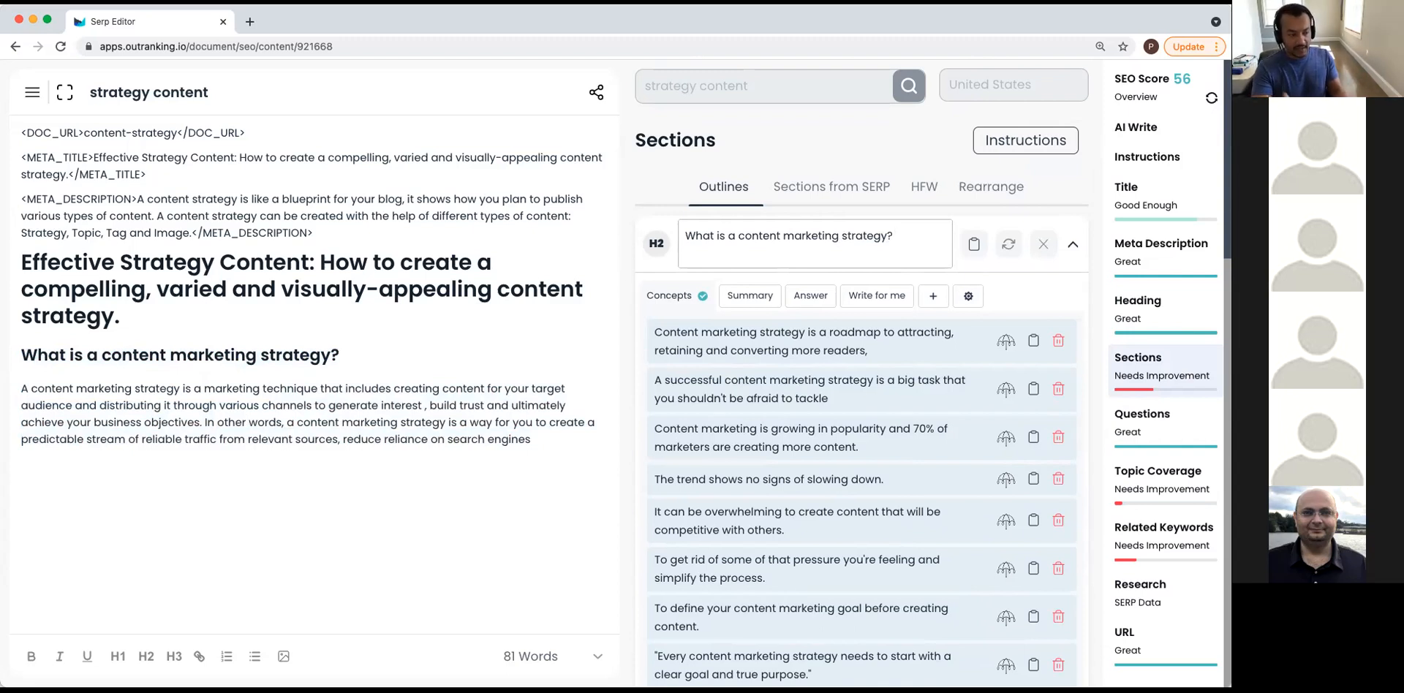
{"action": "left_click", "coordinate": [1034, 285]}
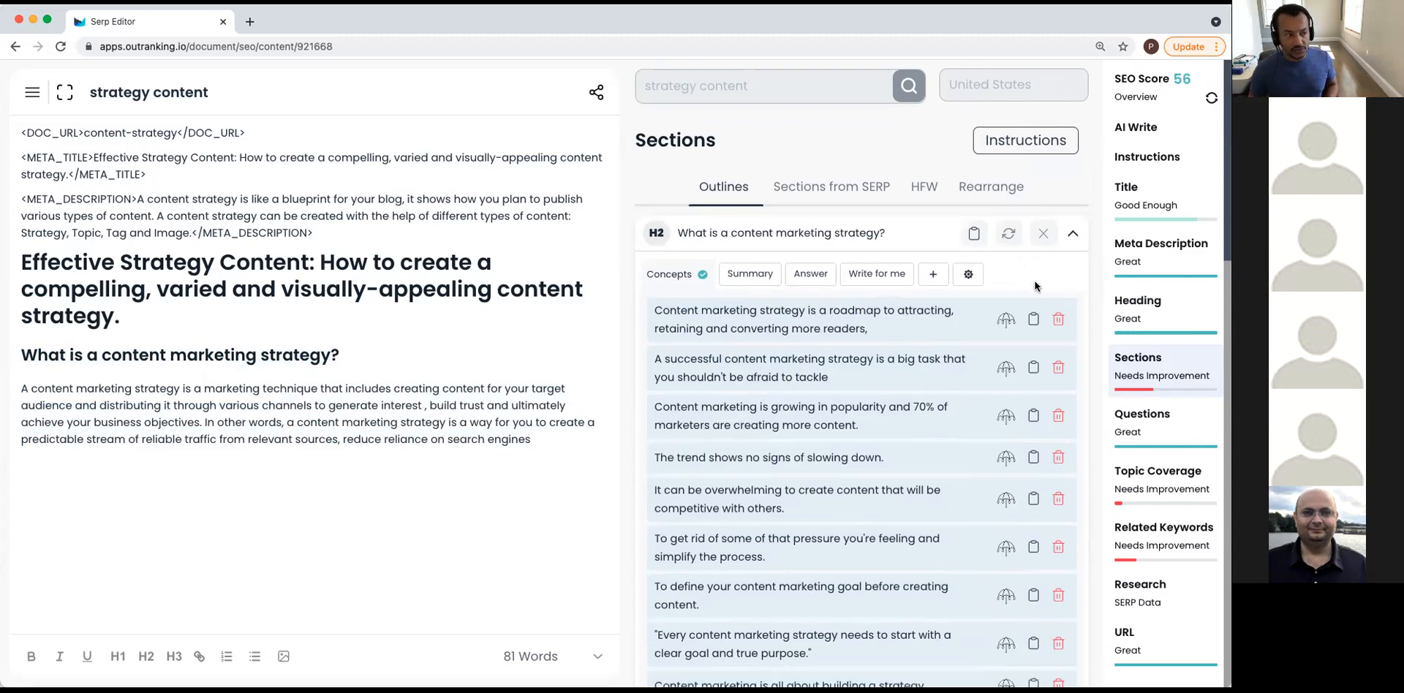
Delete the concepts under "What is a content marketing strategy?" from the first through "Content is not made in a vacuum from a list of topics".
{"action": "left_click", "coordinate": [1059, 321]}
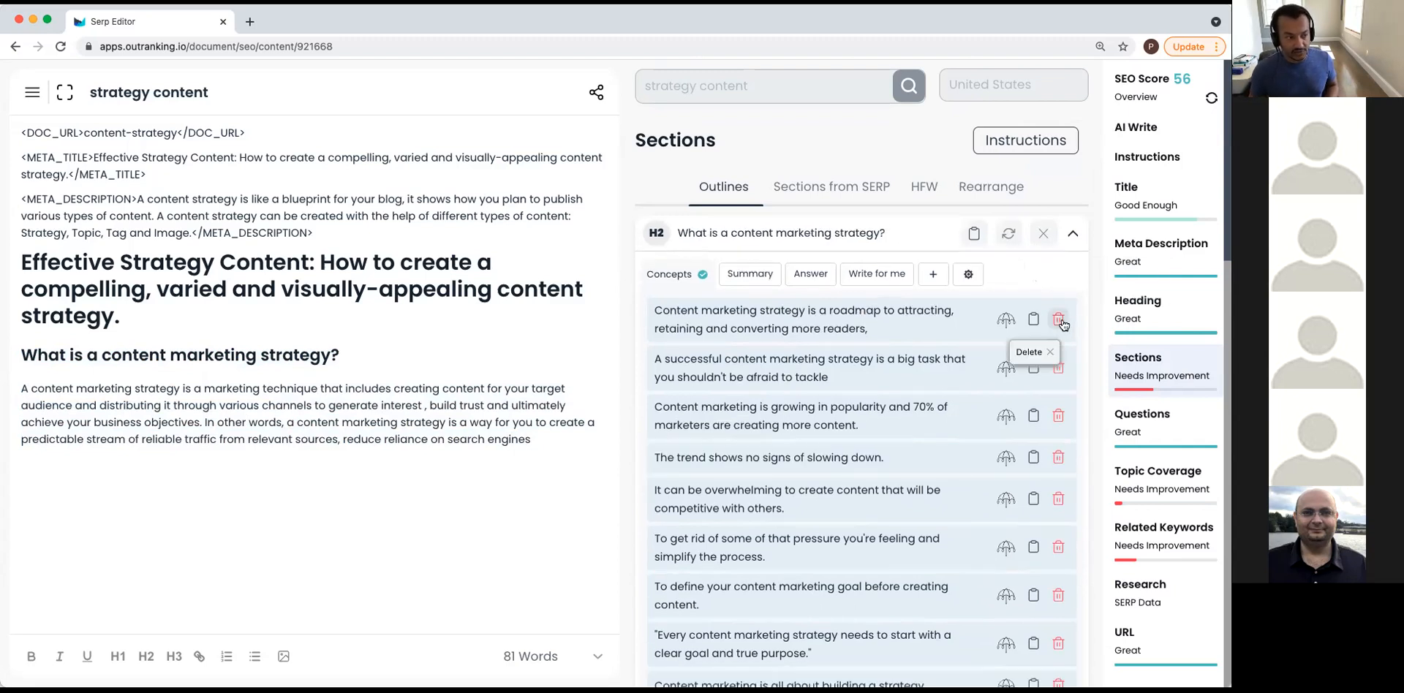
{"action": "left_click", "coordinate": [1059, 321]}
{"action": "left_click", "coordinate": [1060, 321]}
{"action": "left_click", "coordinate": [1059, 321]}
{"action": "left_click", "coordinate": [1060, 321]}
{"action": "left_click", "coordinate": [1059, 321]}
{"action": "left_click", "coordinate": [1059, 321]}
{"action": "left_click", "coordinate": [1060, 321]}
{"action": "left_click", "coordinate": [1059, 321]}
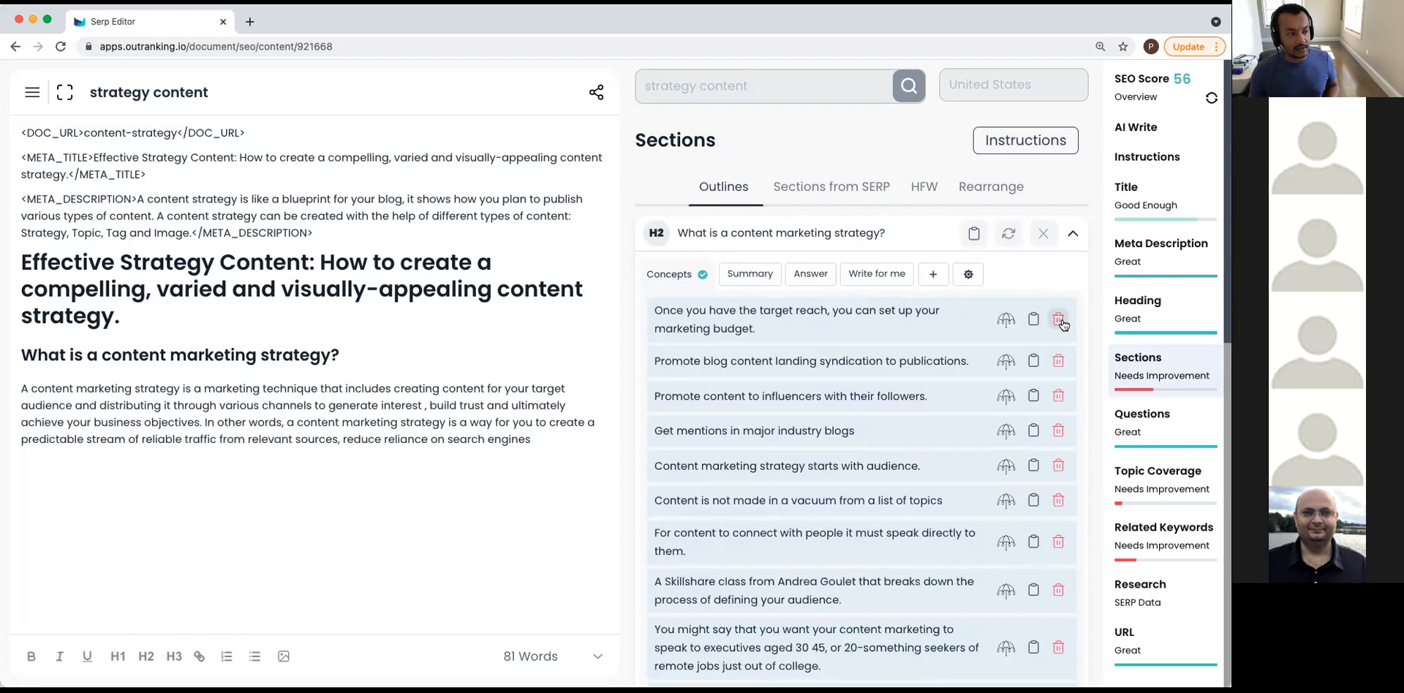
{"action": "left_click", "coordinate": [1059, 321]}
{"action": "left_click", "coordinate": [1060, 321]}
{"action": "left_click", "coordinate": [1060, 321]}
{"action": "left_click", "coordinate": [1060, 321]}
{"action": "left_click", "coordinate": [1060, 321]}
{"action": "left_click", "coordinate": [1060, 321]}
Check the section's summary field, return to its concepts, and delete the five remaining ones.
{"action": "left_click", "coordinate": [968, 275]}
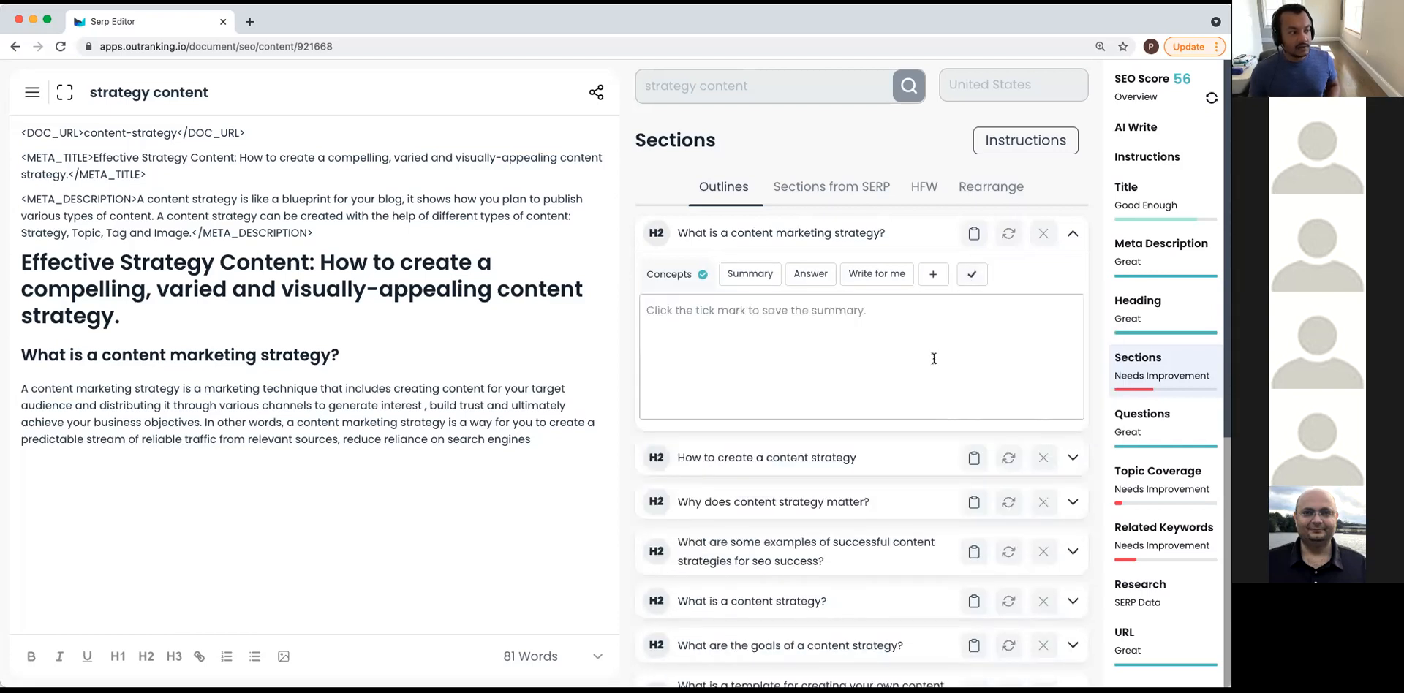
{"action": "left_click", "coordinate": [784, 334]}
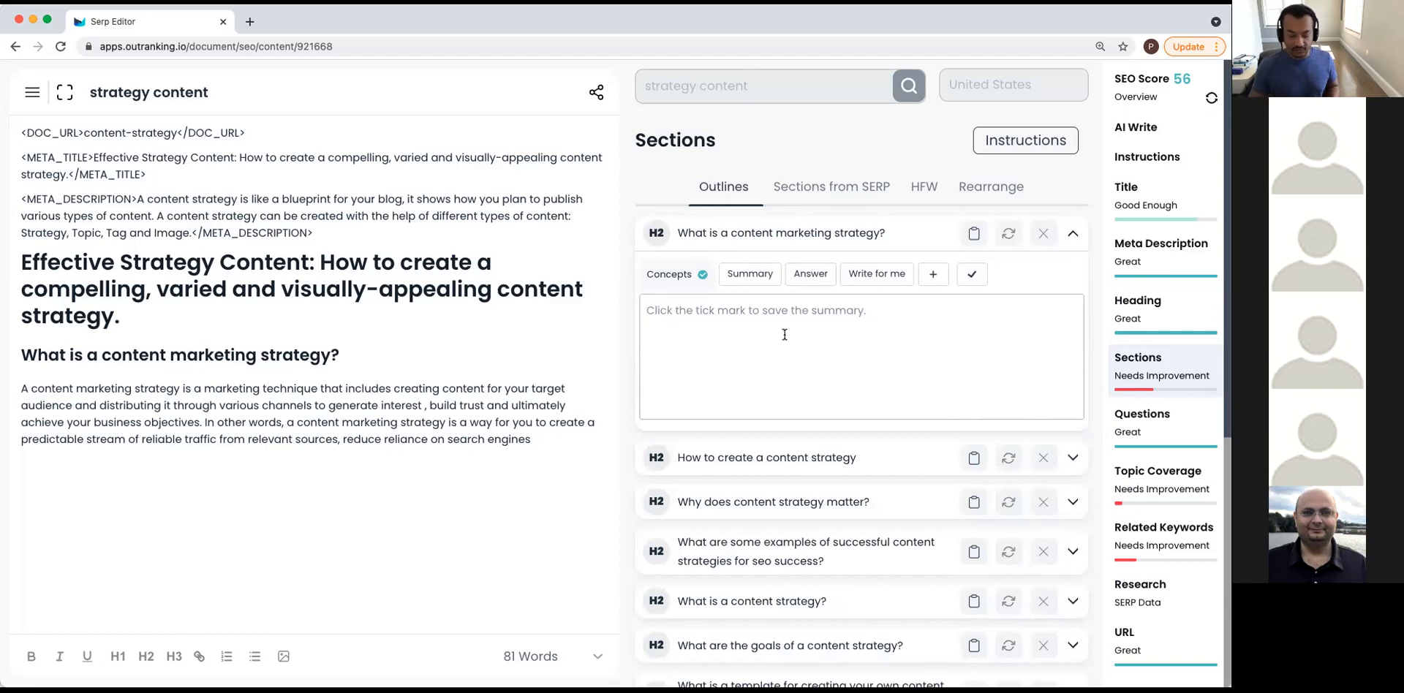
{"action": "left_click", "coordinate": [971, 274]}
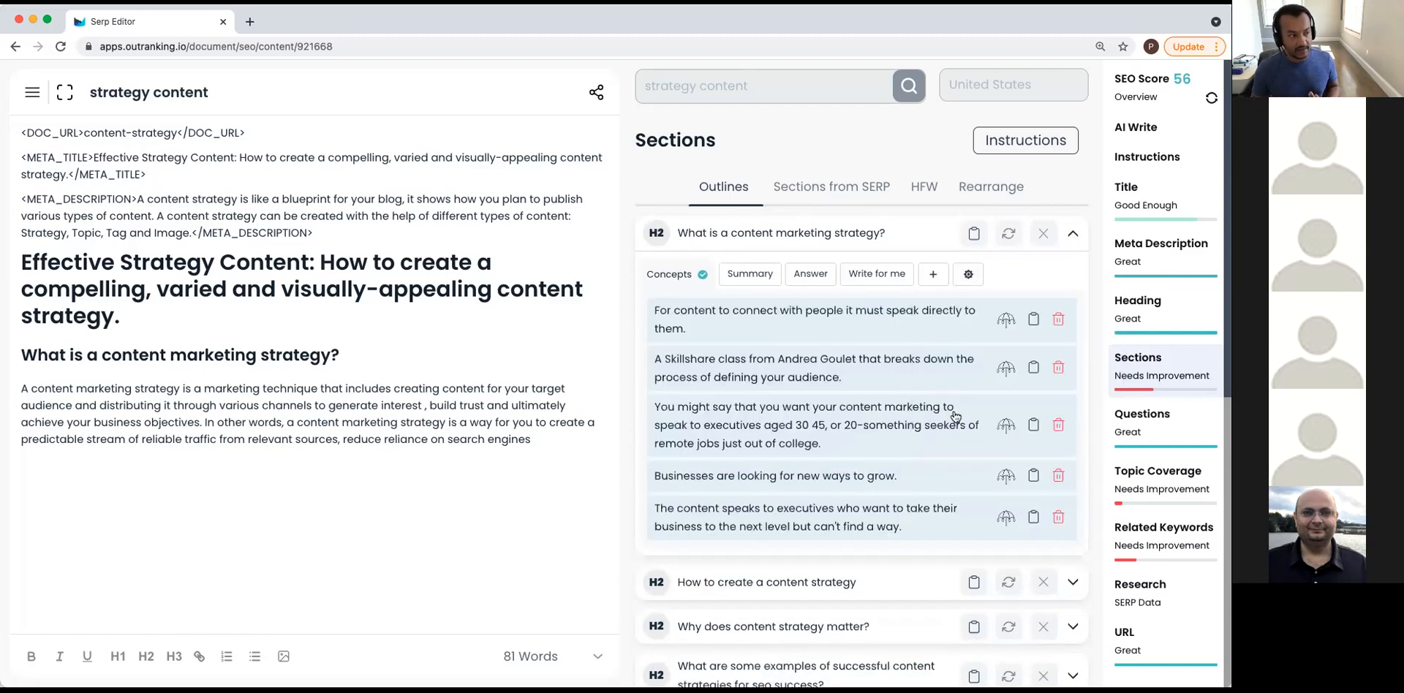
{"action": "left_click", "coordinate": [1058, 319]}
{"action": "left_click", "coordinate": [1059, 319]}
{"action": "left_click", "coordinate": [1059, 319]}
{"action": "left_click", "coordinate": [1058, 320]}
{"action": "left_click", "coordinate": [1059, 319]}
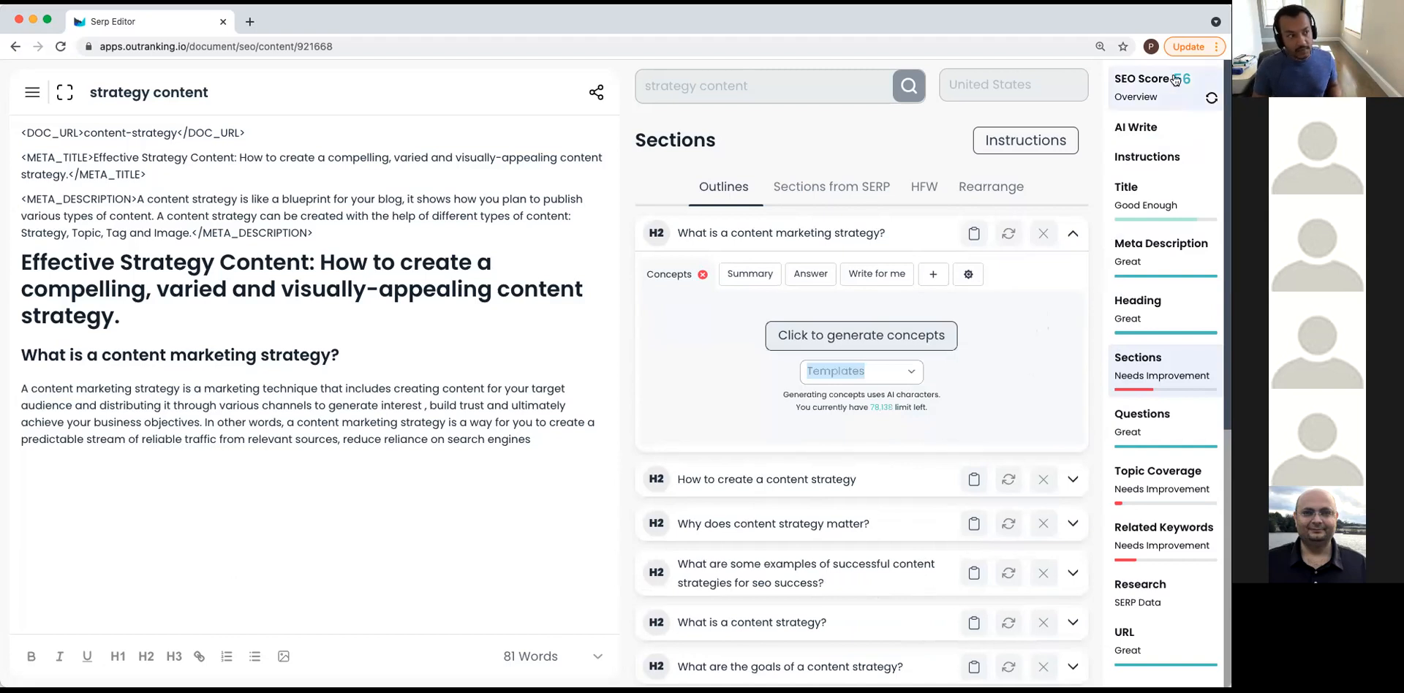
Open the AI Write tools, examine the Quick Functions, and select the section's paragraph to view the matching text actions.
{"action": "left_click", "coordinate": [1148, 136]}
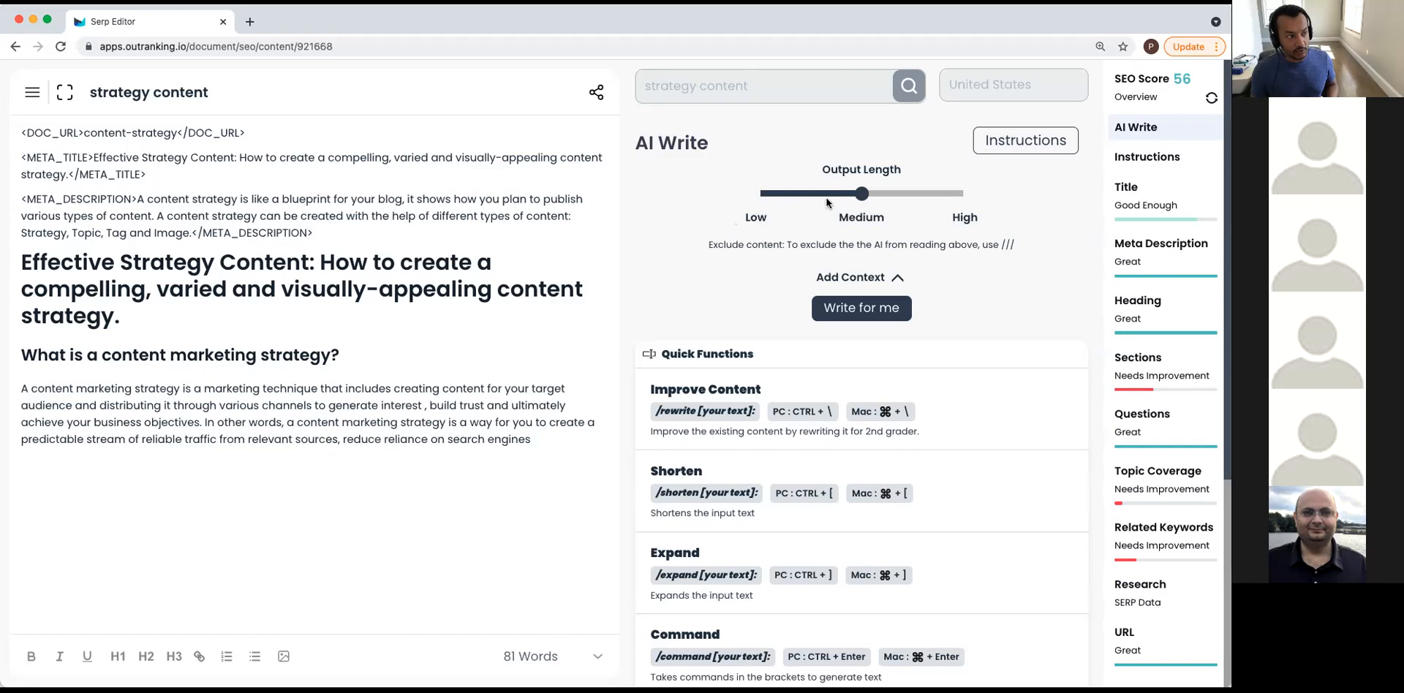
{"action": "scroll", "coordinate": [993, 351], "scroll_direction": "down", "scroll_amount": 2}
{"action": "scroll", "coordinate": [993, 353], "scroll_direction": "down", "scroll_amount": 3}
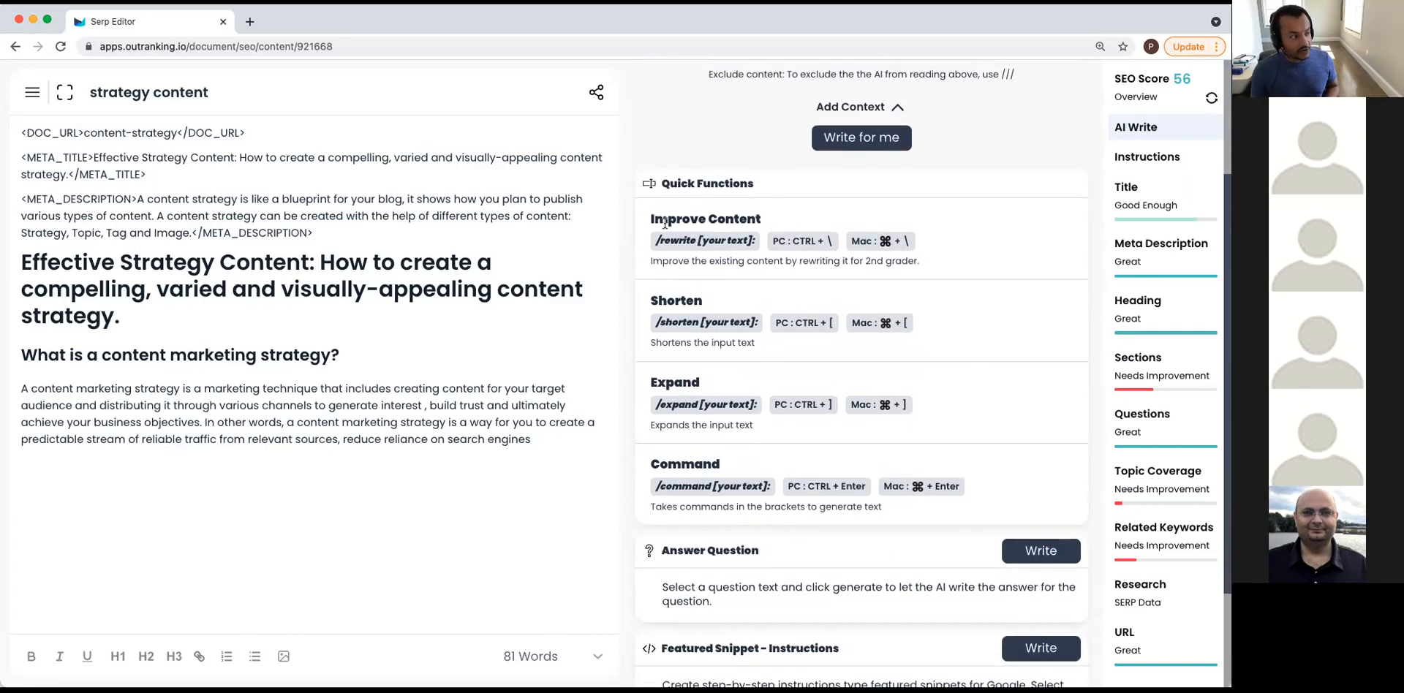
{"action": "left_click_drag", "start_coordinate": [533, 441], "coordinate": [6, 391]}
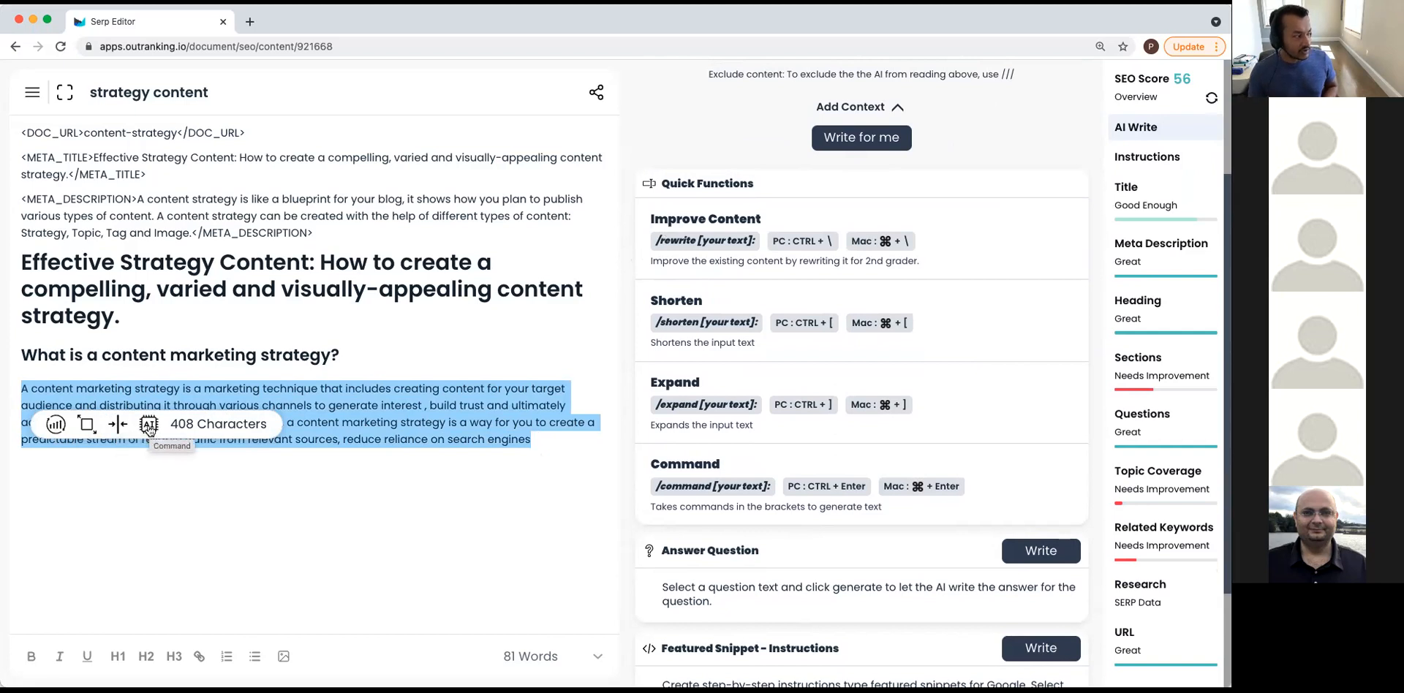
Add the line "Write an intro paragraph for what is content marketing strategy in a confident voice:" below the paragraph, after a blank line.
{"action": "left_click", "coordinate": [542, 442]}
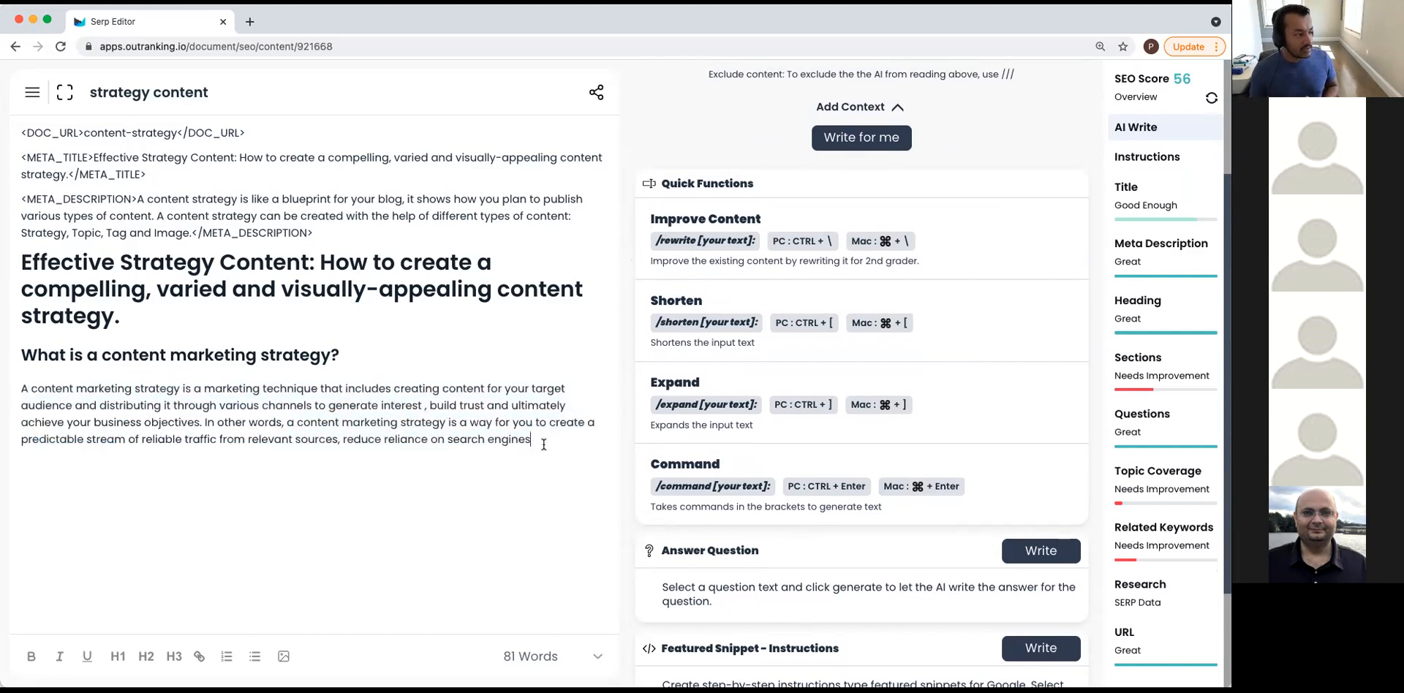
{"action": "key", "text": "Return"}
{"action": "key", "text": "Return"}
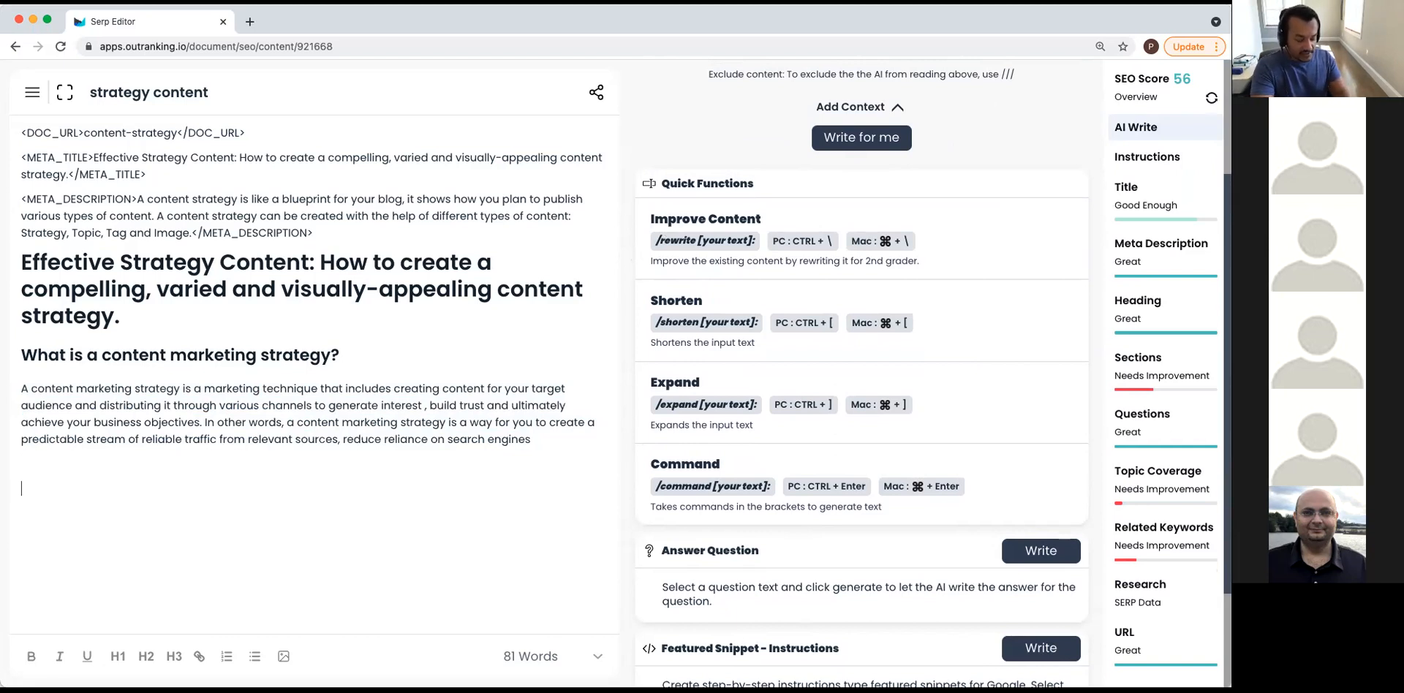
{"action": "type", "text": "Werite"}
{"action": "key", "text": "BackSpace"}
{"action": "key", "text": "BackSpace"}
{"action": "key", "text": "BackSpace"}
{"action": "key", "text": "BackSpace"}
{"action": "key", "text": "BackSpace"}
{"action": "key", "text": "BackSpace"}
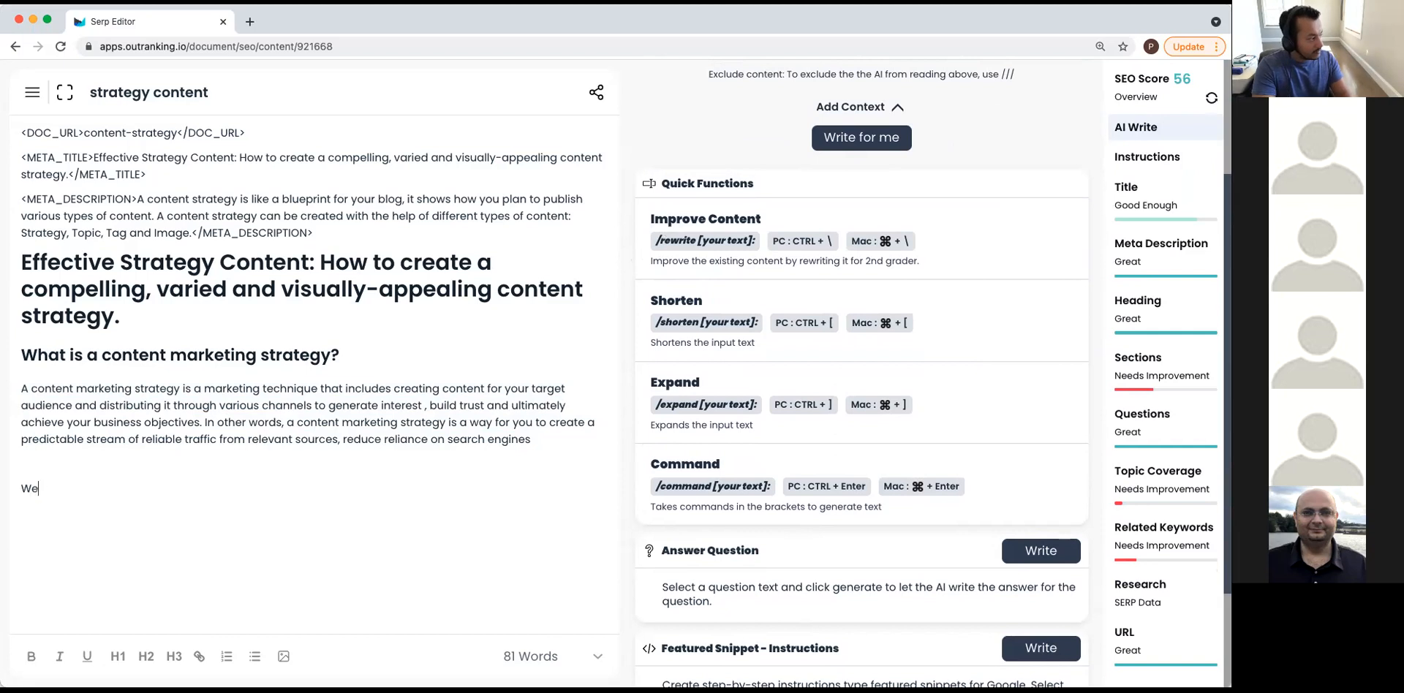
{"action": "type", "text": "rite an intro paragra"}
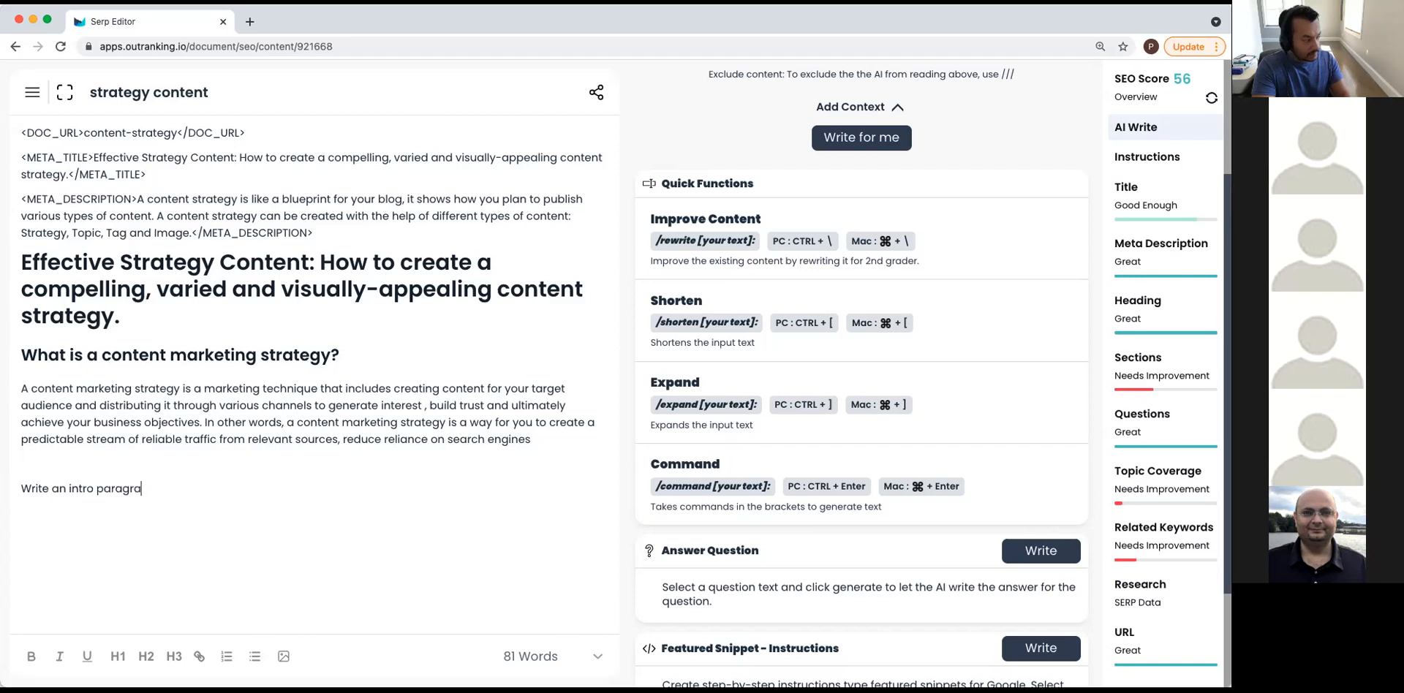
{"action": "type", "text": "ph for what is c"}
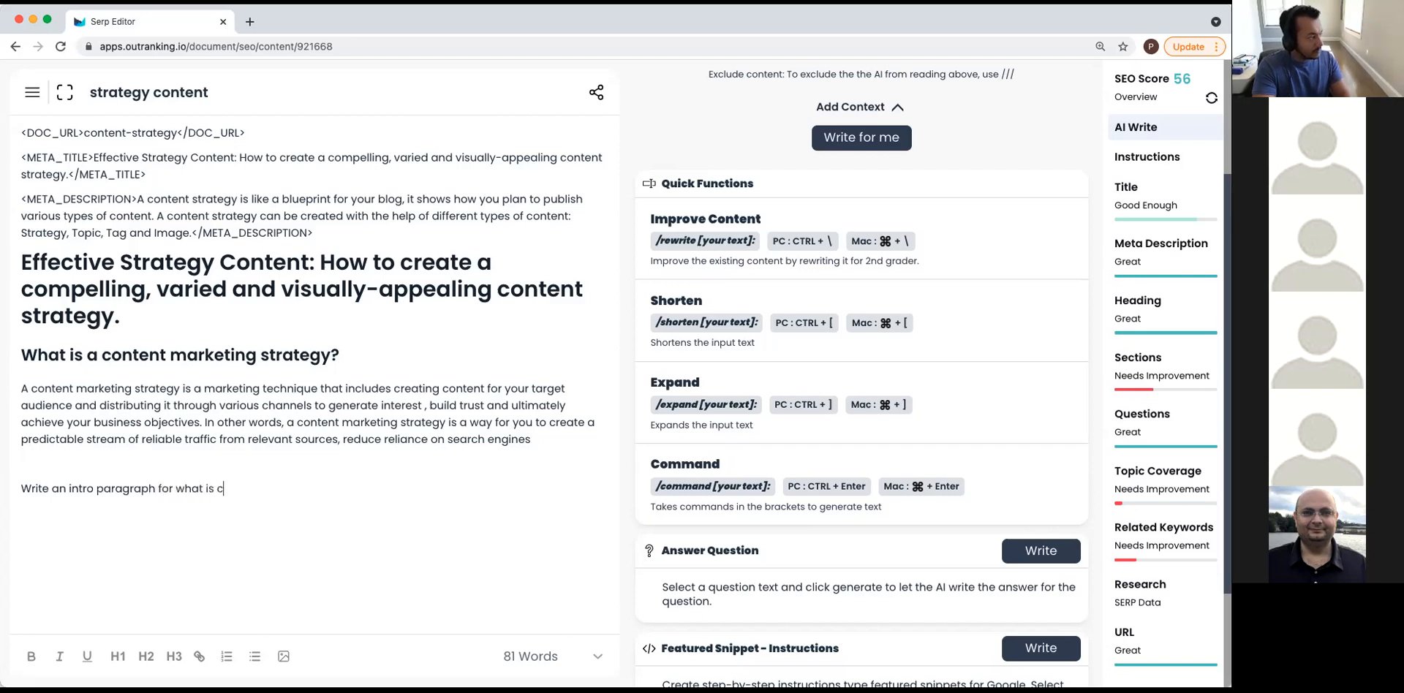
{"action": "type", "text": "ontent marketing stratew"}
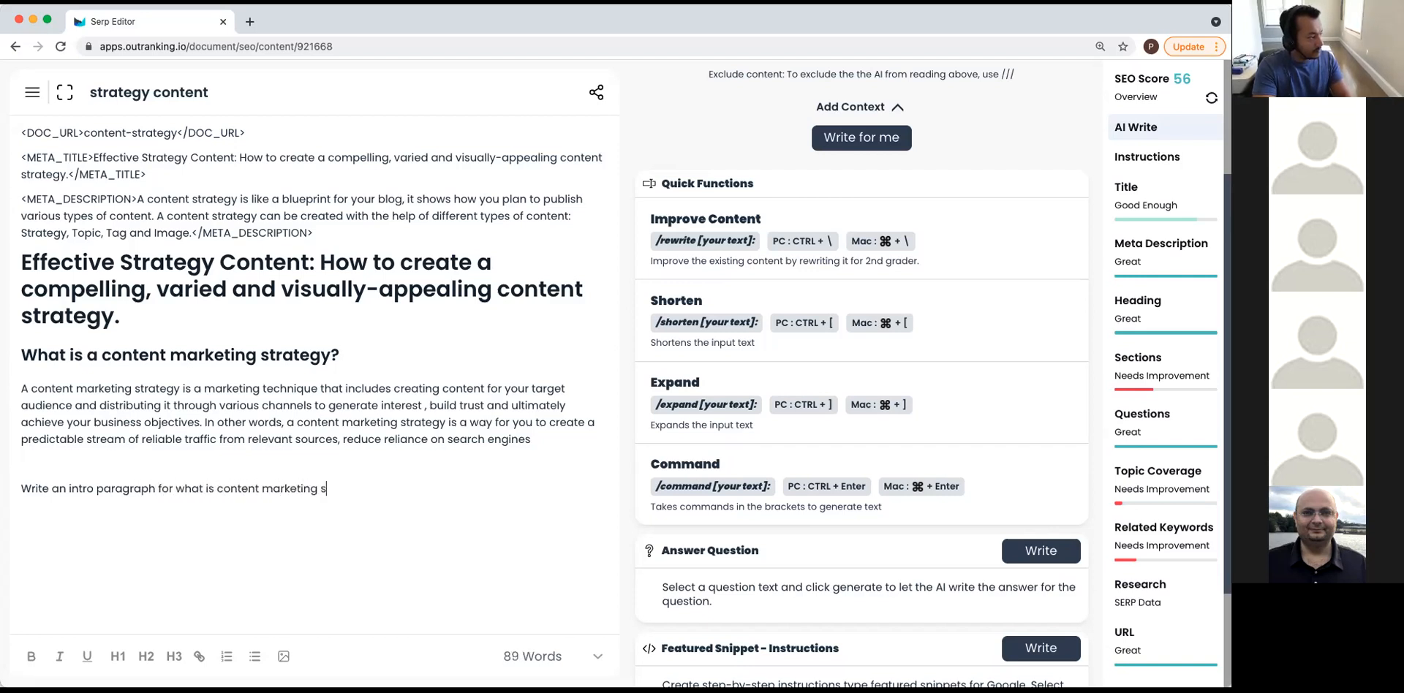
{"action": "key", "text": "BackSpace"}
{"action": "type", "text": "gy in a witty"}
{"action": "key", "text": "BackSpace"}
{"action": "key", "text": "BackSpace"}
{"action": "key", "text": "BackSpace"}
{"action": "key", "text": "BackSpace"}
{"action": "key", "text": "BackSpace"}
{"action": "key", "text": "BackSpace"}
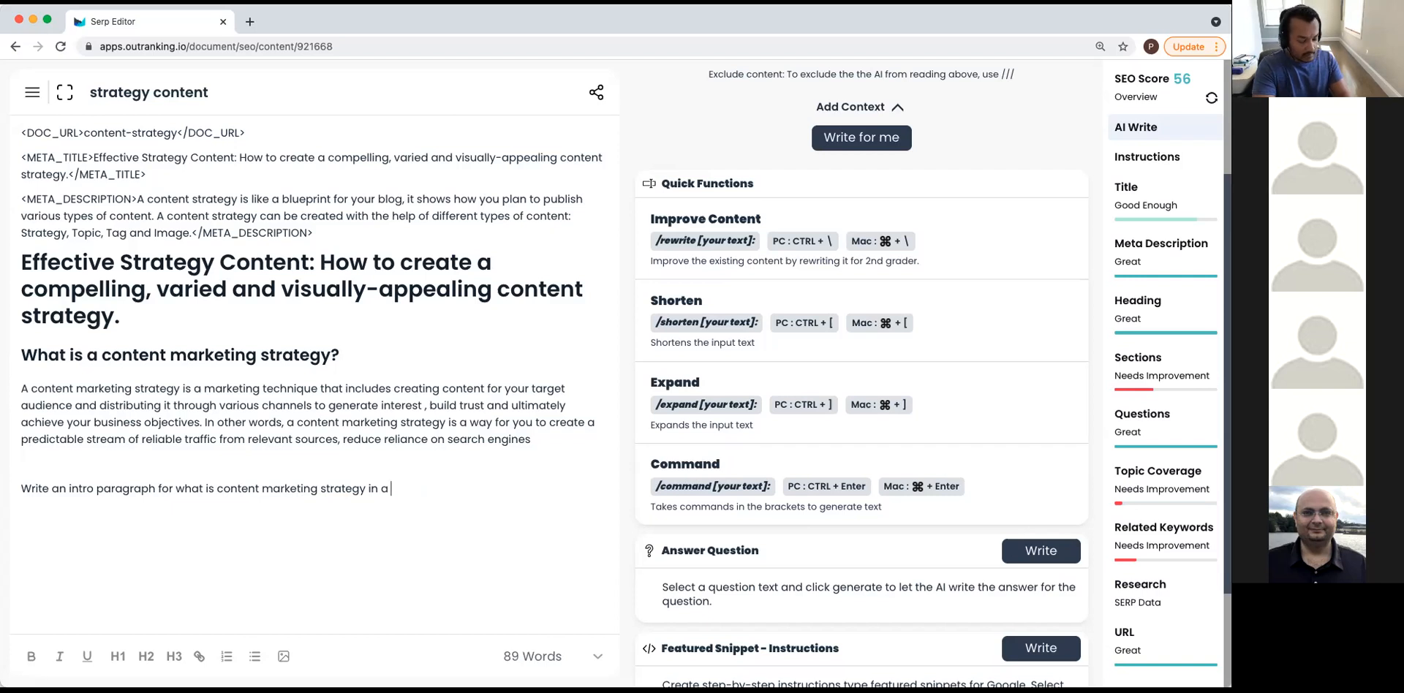
{"action": "type", "text": "confident "}
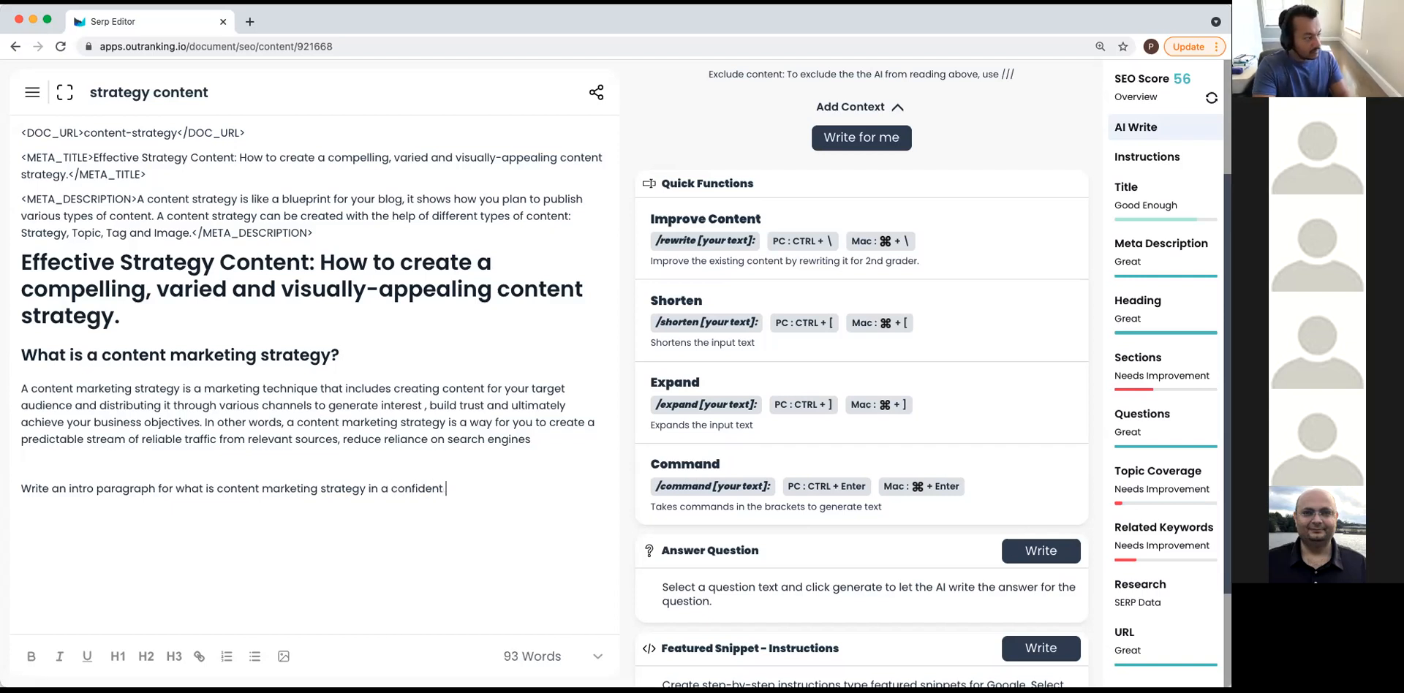
{"action": "type", "text": "voice."}
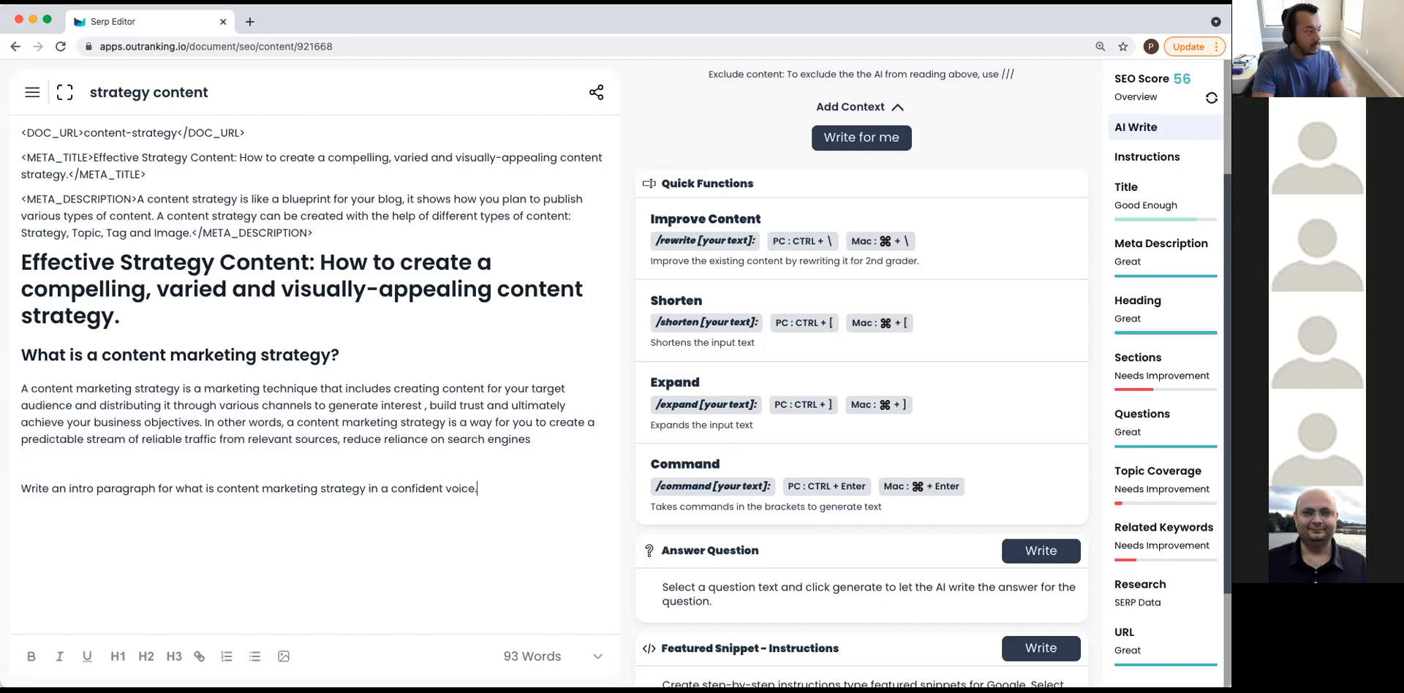
{"action": "key", "text": "BackSpace"}
{"action": "type", "text": ":"}
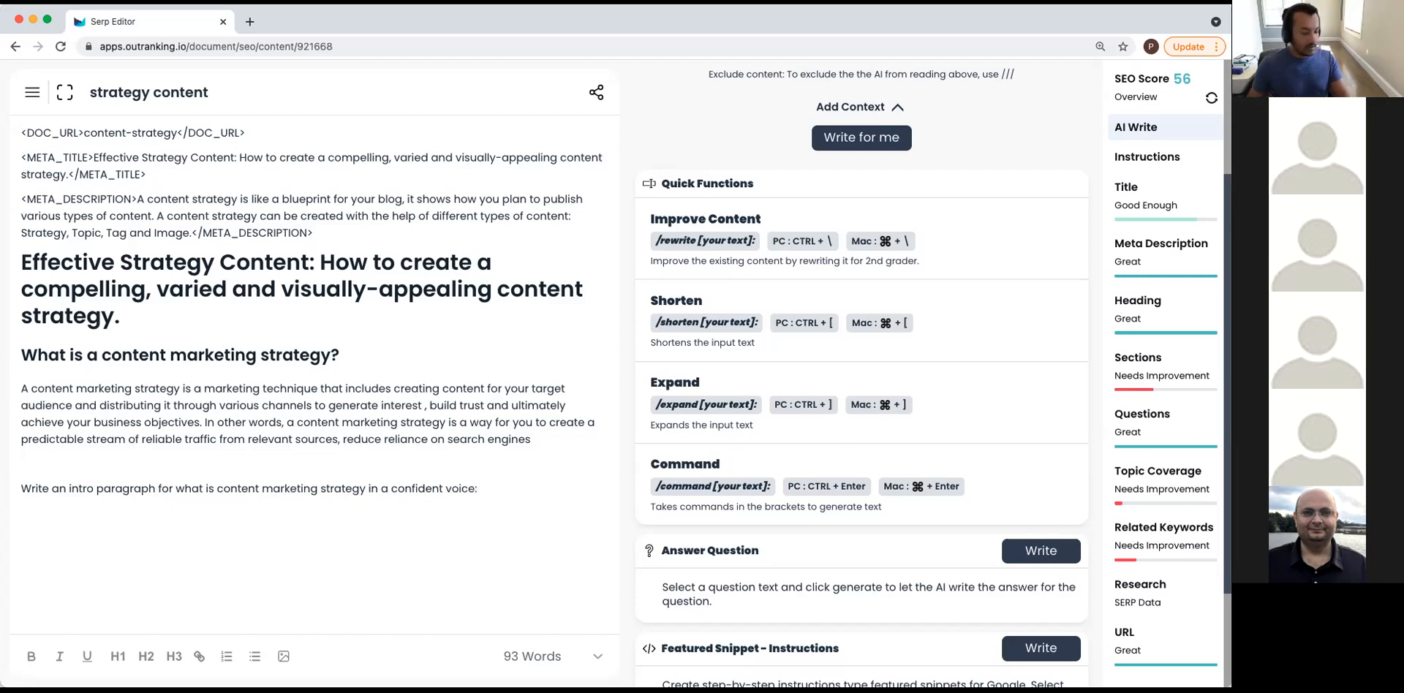
Run the new line as an AI command and move the generated text onto its own line below it.
{"action": "left_click_drag", "start_coordinate": [496, 491], "coordinate": [22, 491]}
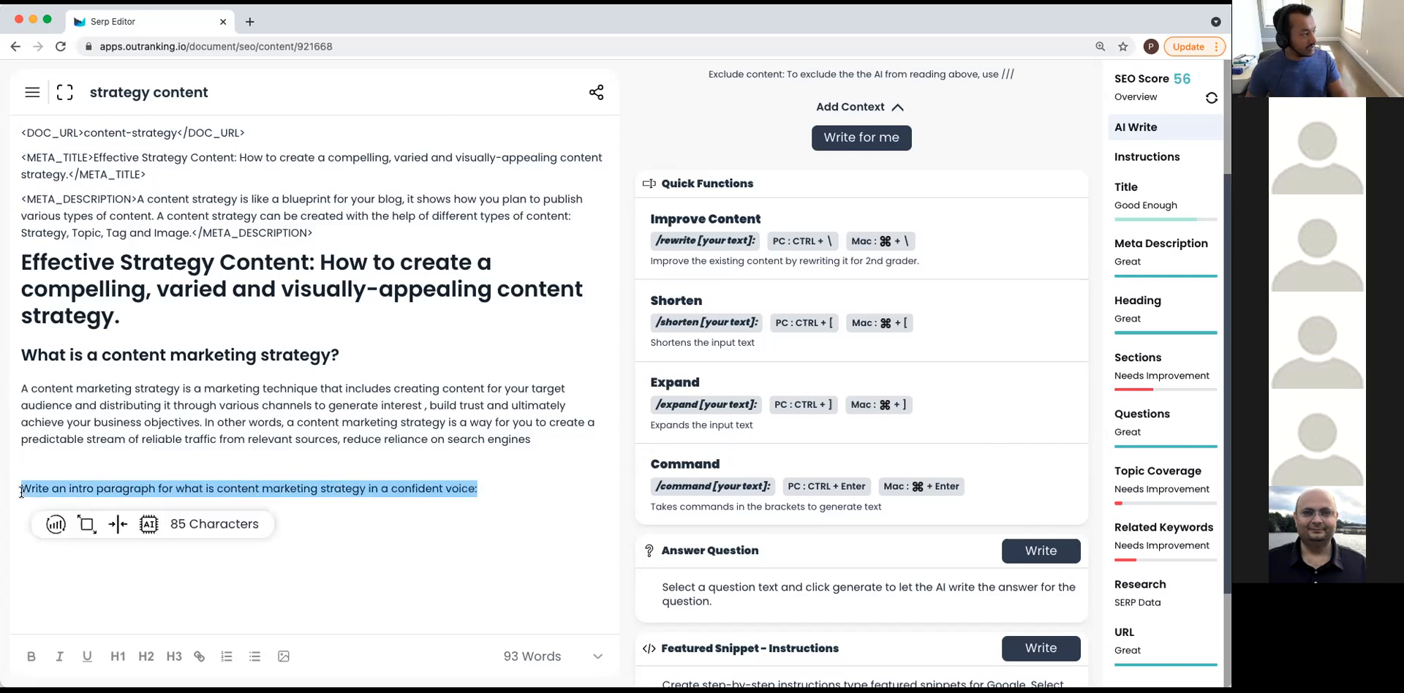
{"action": "left_click", "coordinate": [149, 527]}
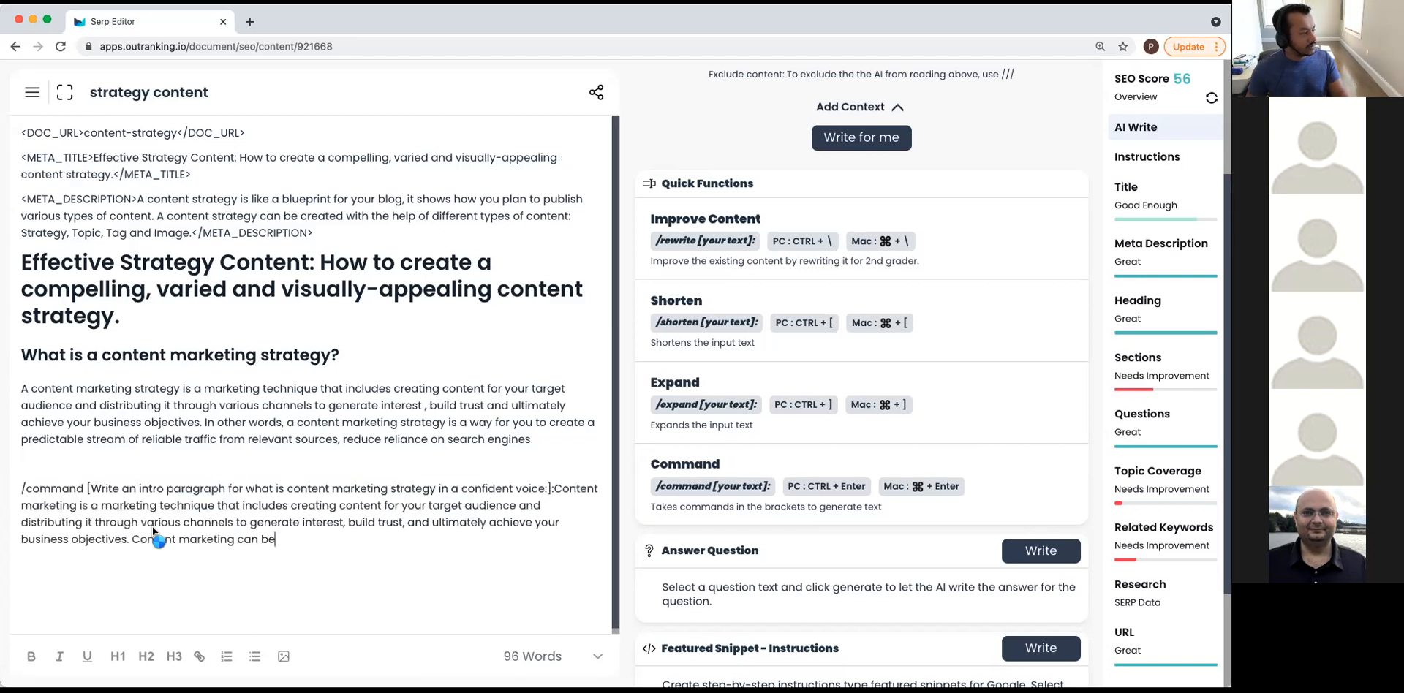
{"action": "left_click", "coordinate": [554, 489]}
{"action": "key", "text": "Return"}
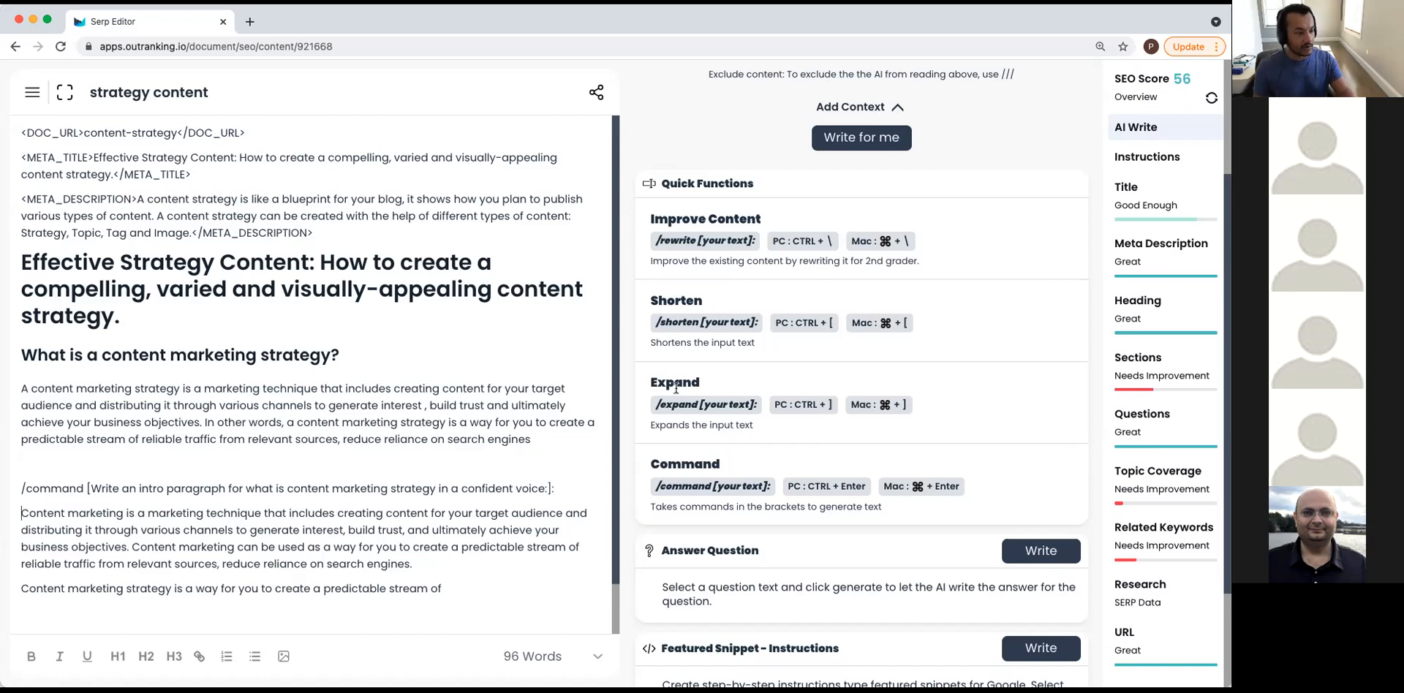
Look through the remaining AI Write functions, then show the step-by-step instructions and expand Step 1, Create a Meta Title.
{"action": "scroll", "coordinate": [924, 387], "scroll_direction": "down", "scroll_amount": 3}
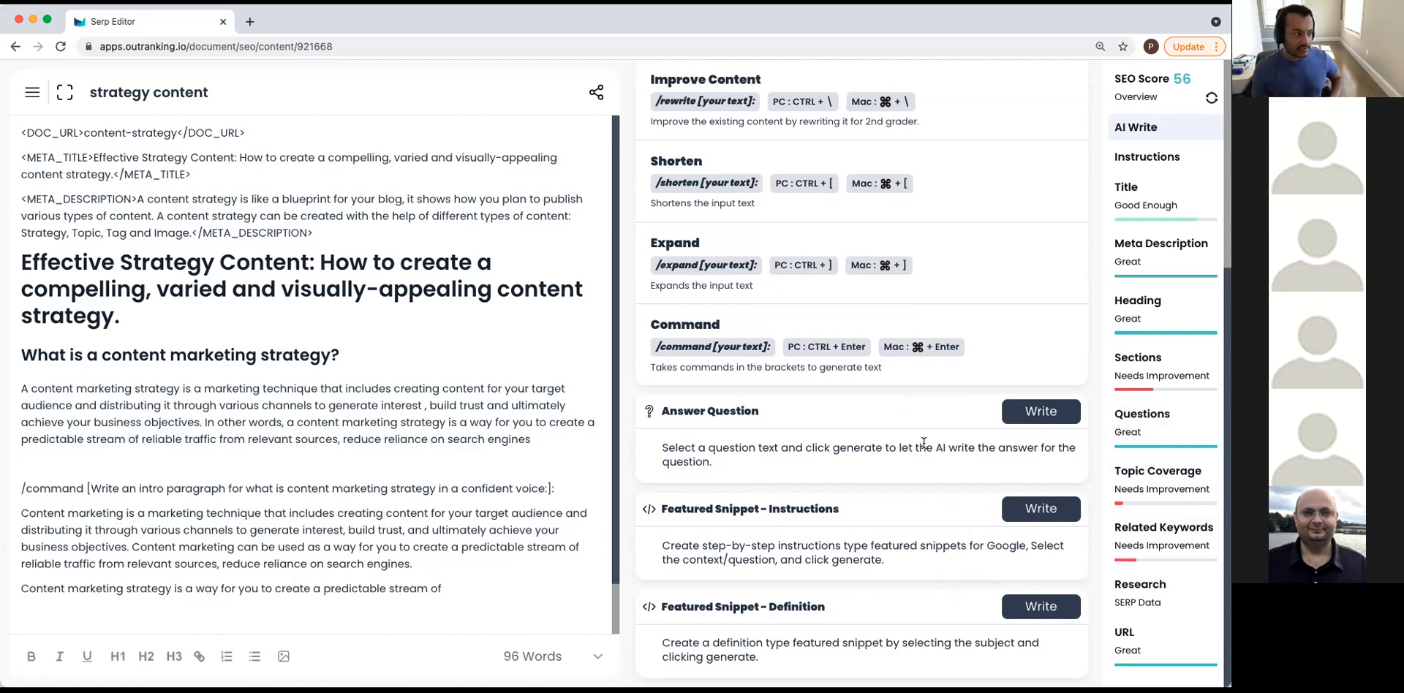
{"action": "scroll", "coordinate": [923, 443], "scroll_direction": "up", "scroll_amount": 5}
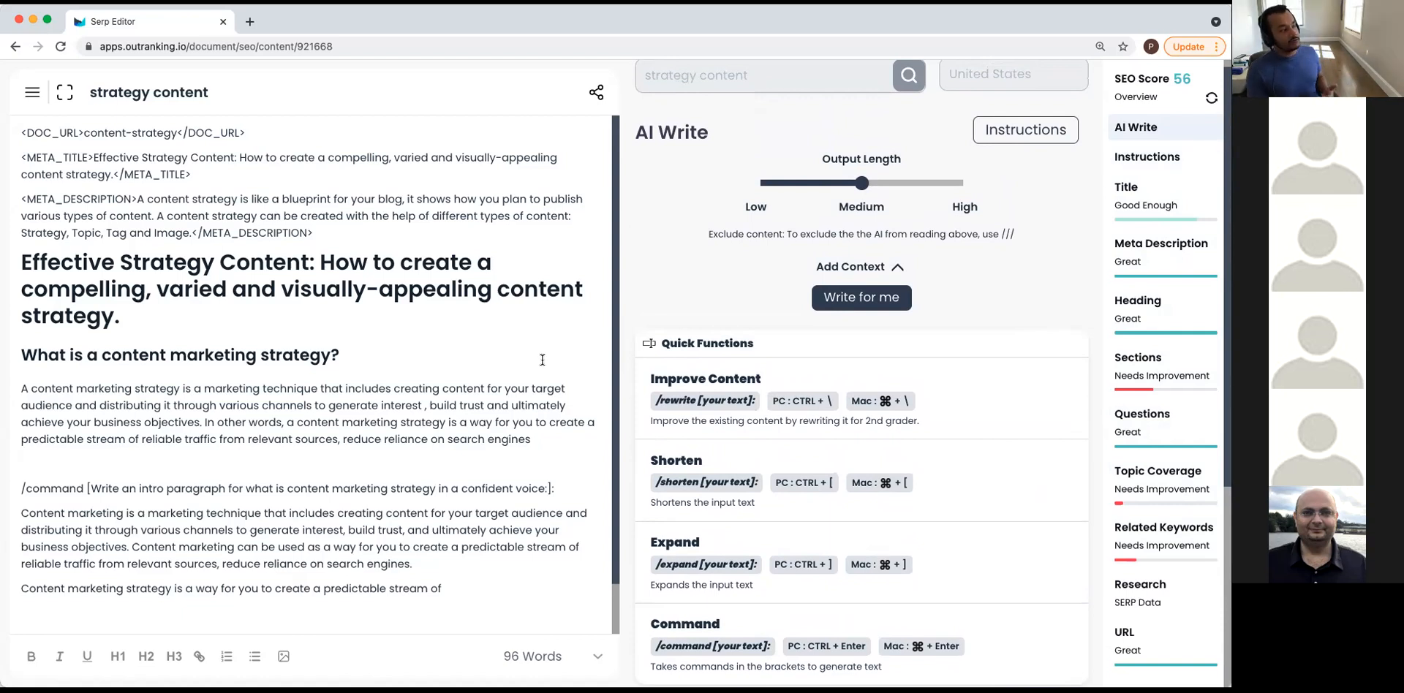
{"action": "left_click", "coordinate": [1166, 163]}
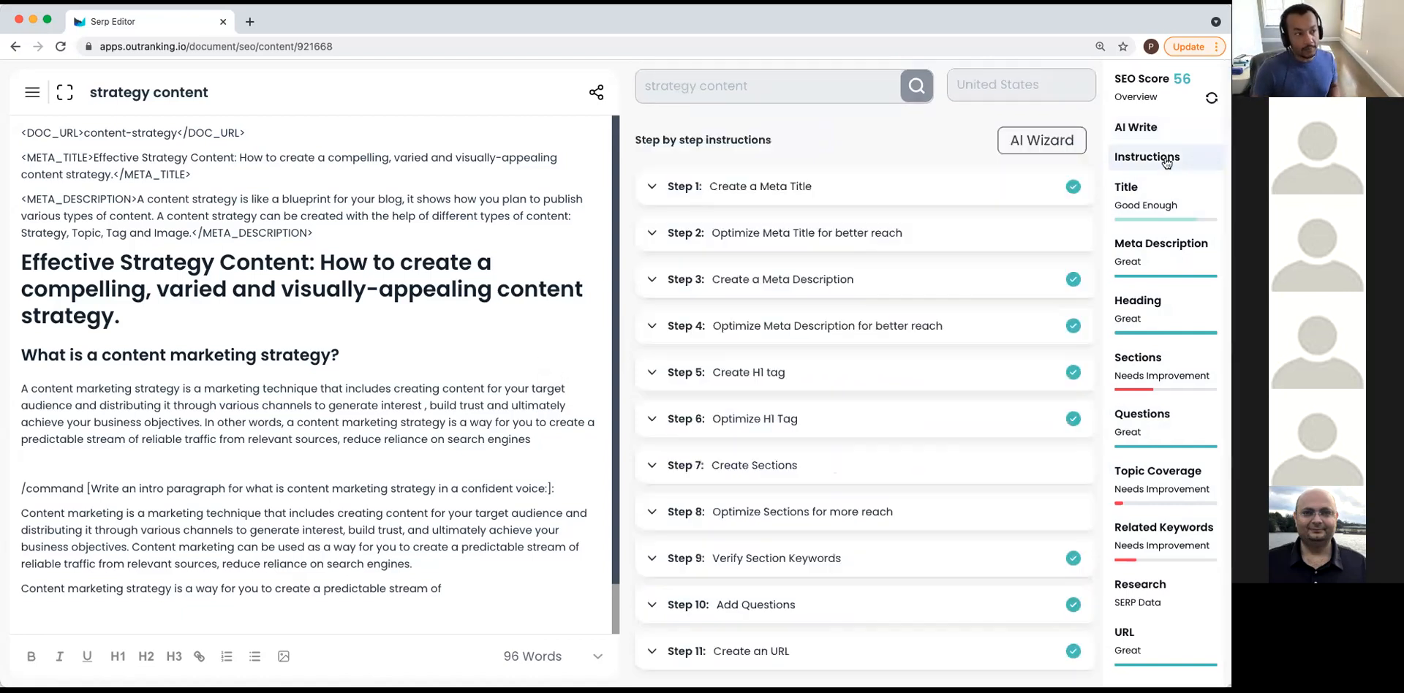
{"action": "left_click", "coordinate": [986, 192]}
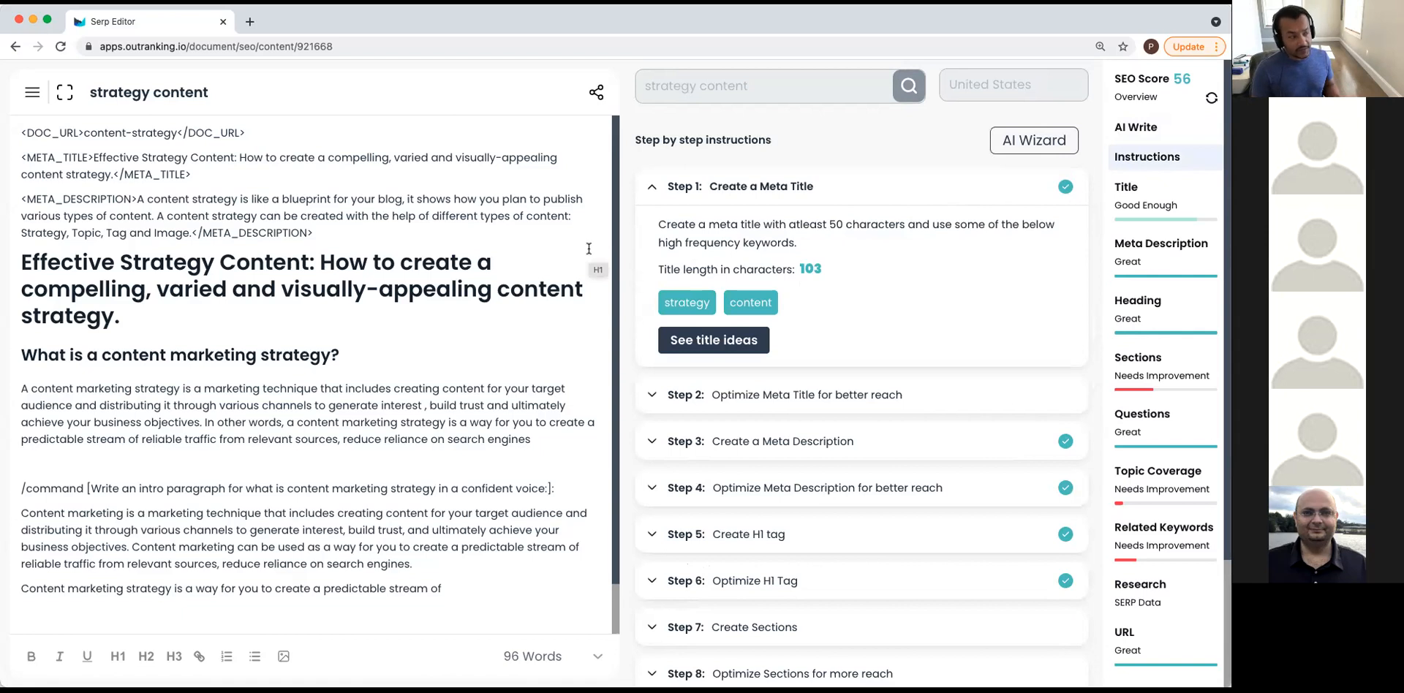
Examine the title length in Step 1, then expand Step 2, Optimize Meta Title for better reach, and review its related keywords.
{"action": "left_click_drag", "start_coordinate": [818, 269], "coordinate": [796, 270]}
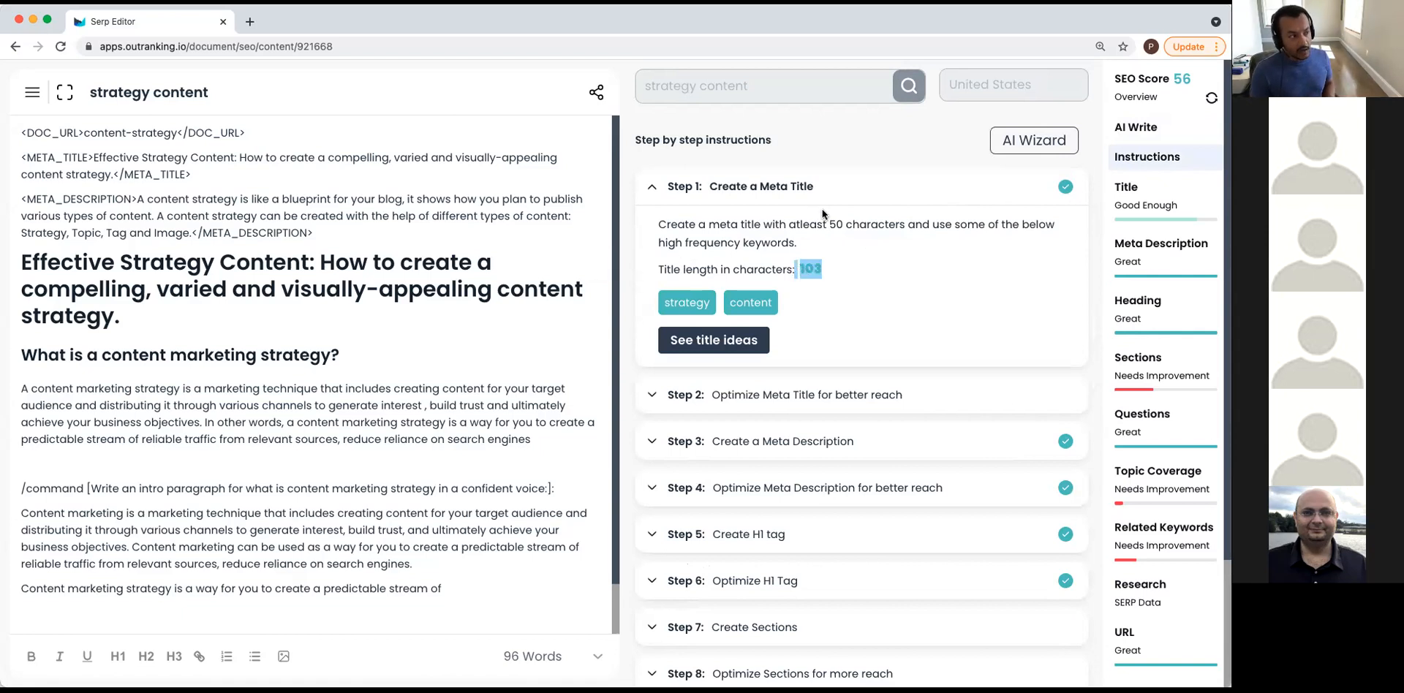
{"action": "left_click", "coordinate": [845, 225]}
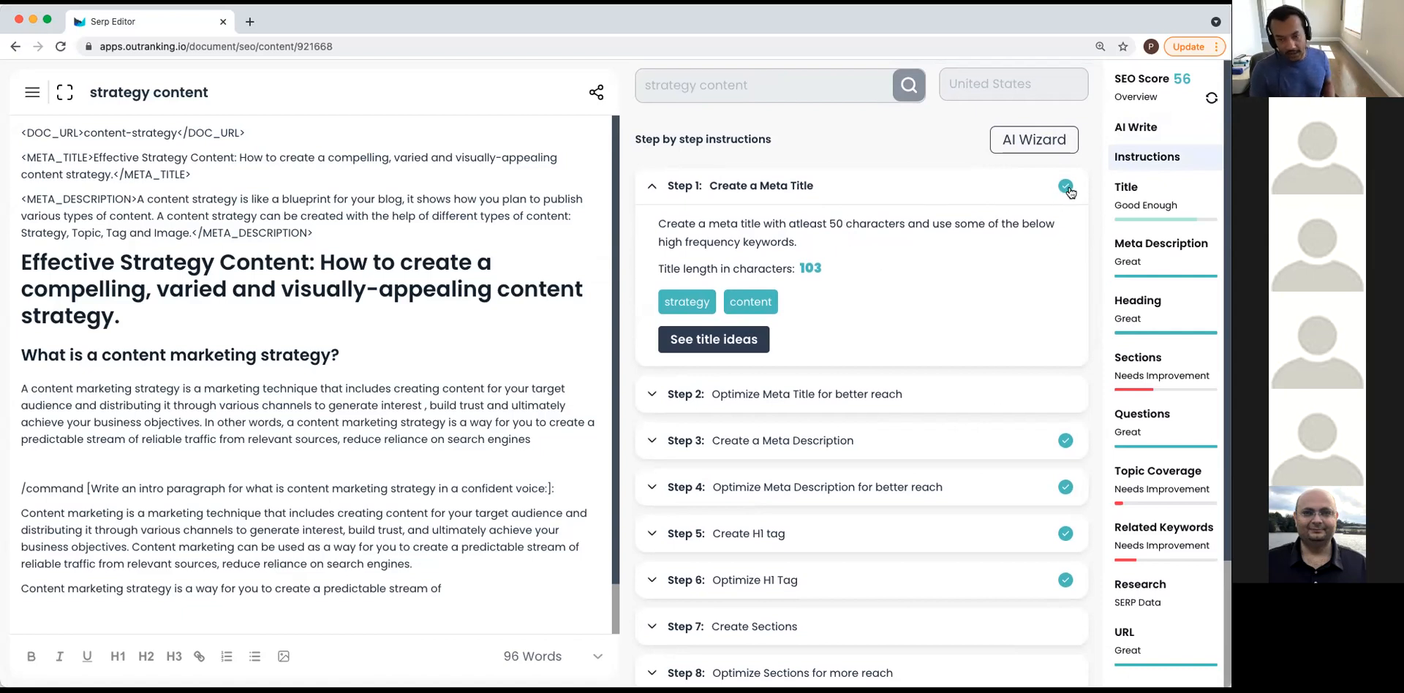
{"action": "left_click", "coordinate": [798, 395]}
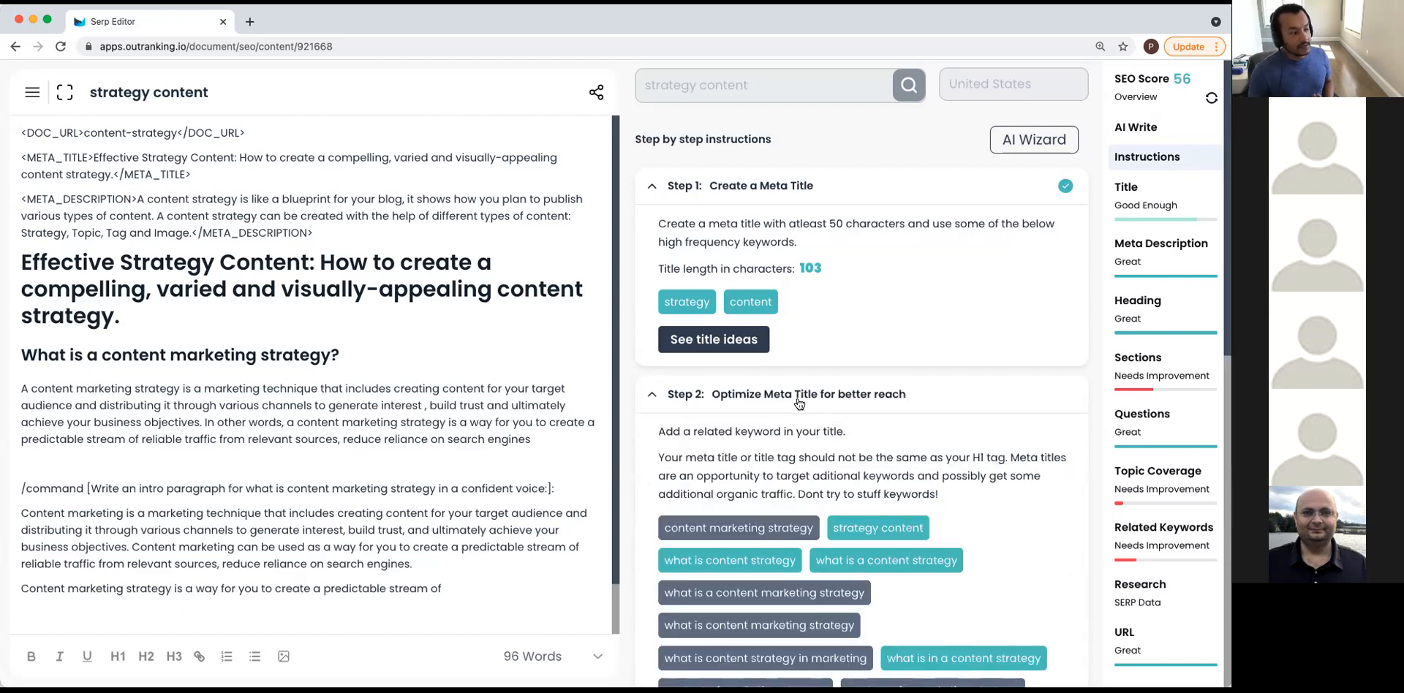
{"action": "scroll", "coordinate": [890, 427], "scroll_direction": "down", "scroll_amount": 2}
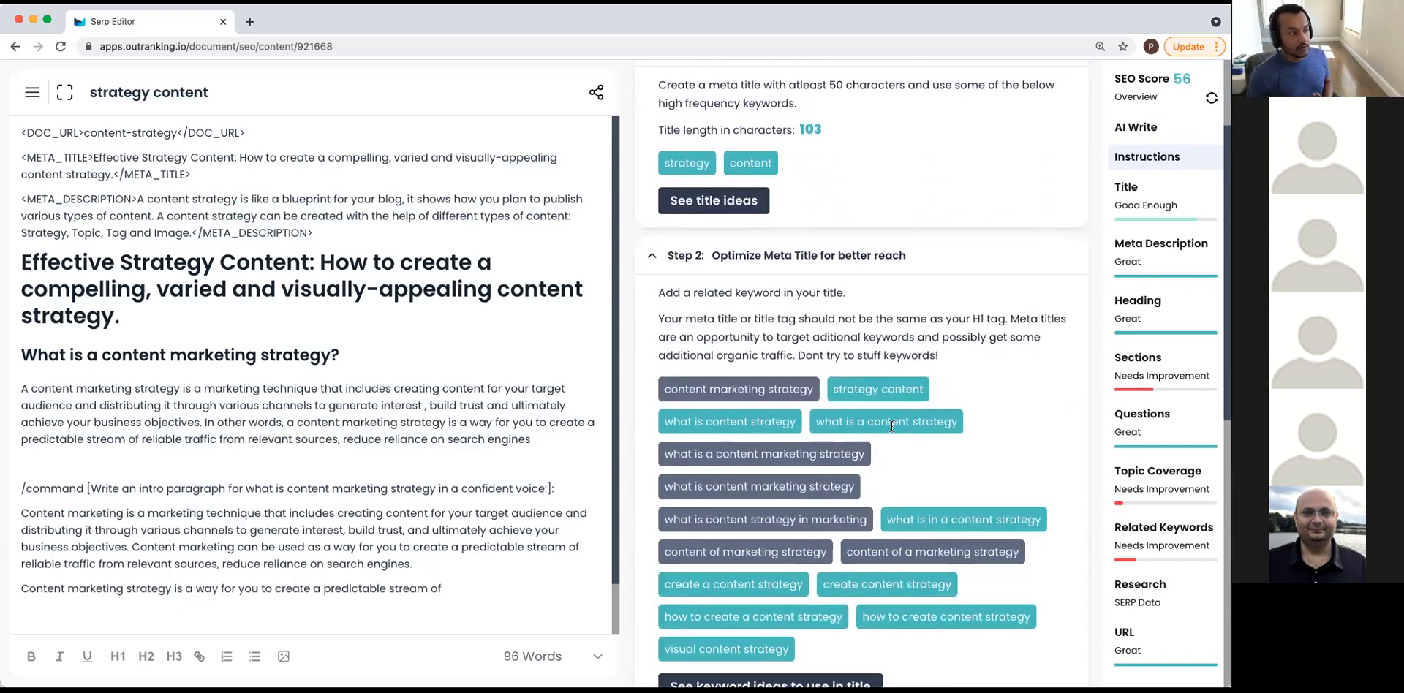
{"action": "scroll", "coordinate": [891, 425], "scroll_direction": "down", "scroll_amount": 2}
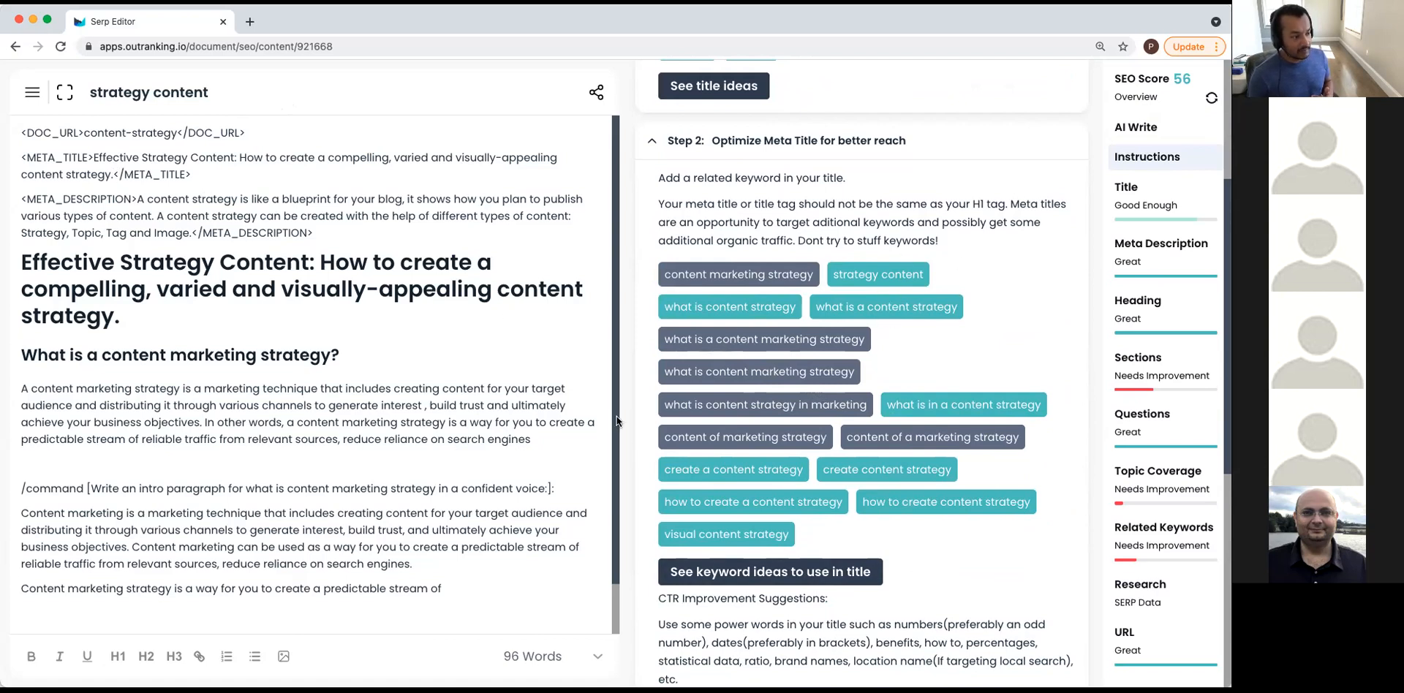
{"action": "mouse_move", "coordinate": [710, 439]}
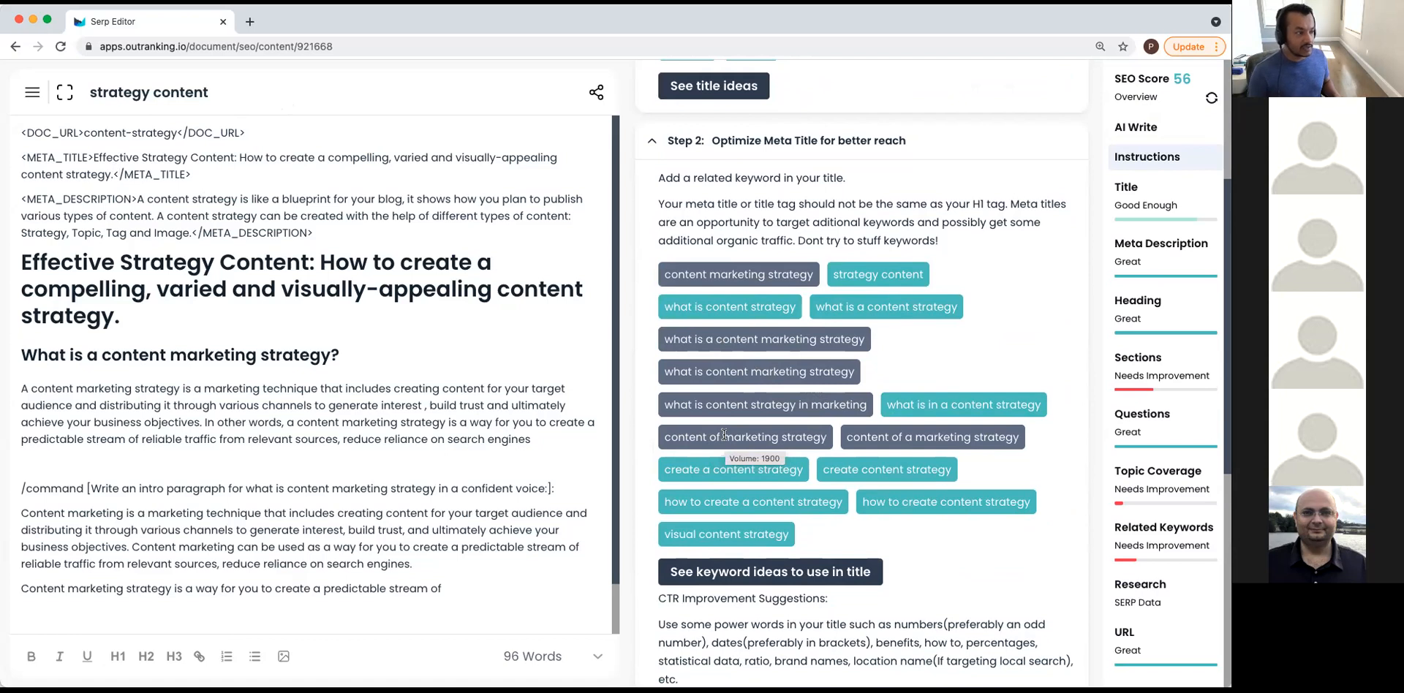
{"action": "scroll", "coordinate": [761, 321], "scroll_direction": "down", "scroll_amount": 1}
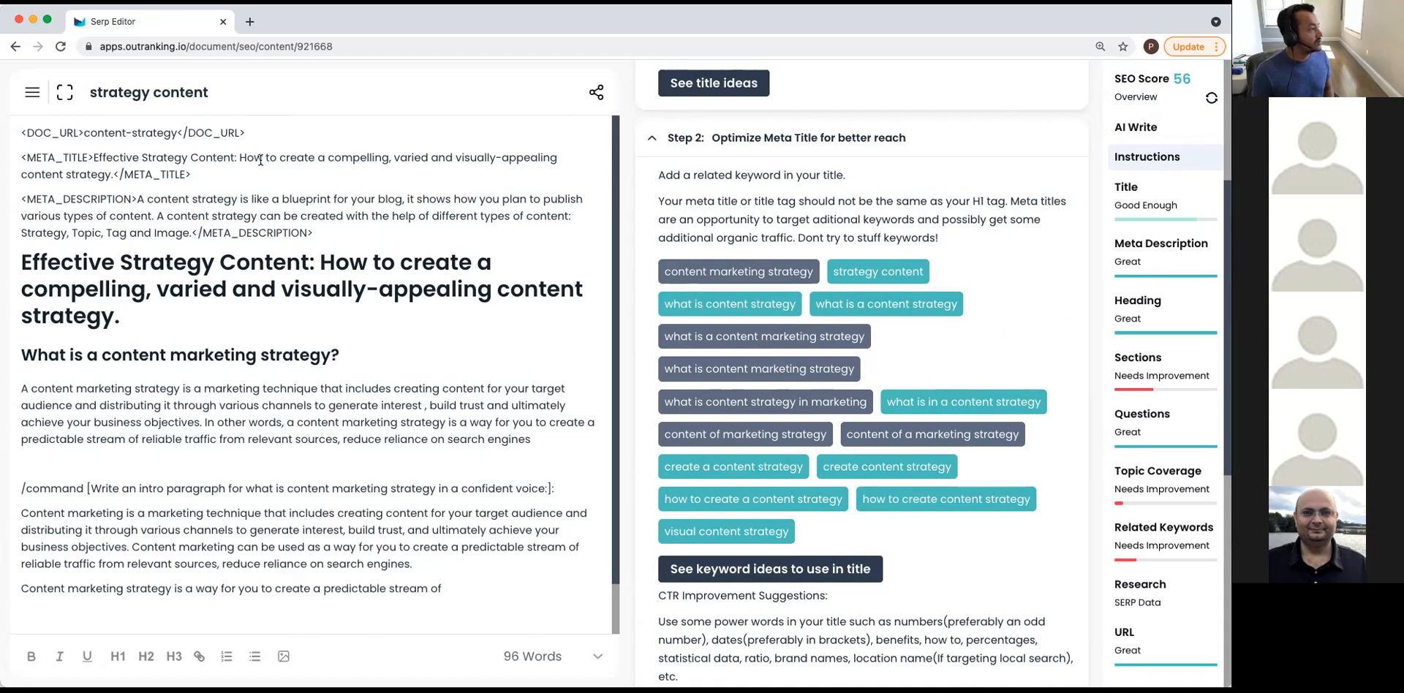
Insert "marketing" before "strategy" at the end of the meta title and refresh the SEO score.
{"action": "left_click", "coordinate": [65, 174]}
{"action": "type", "text": "marke"}
{"action": "key", "text": "BackSpace"}
{"action": "key", "text": "BackSpace"}
{"action": "key", "text": "BackSpace"}
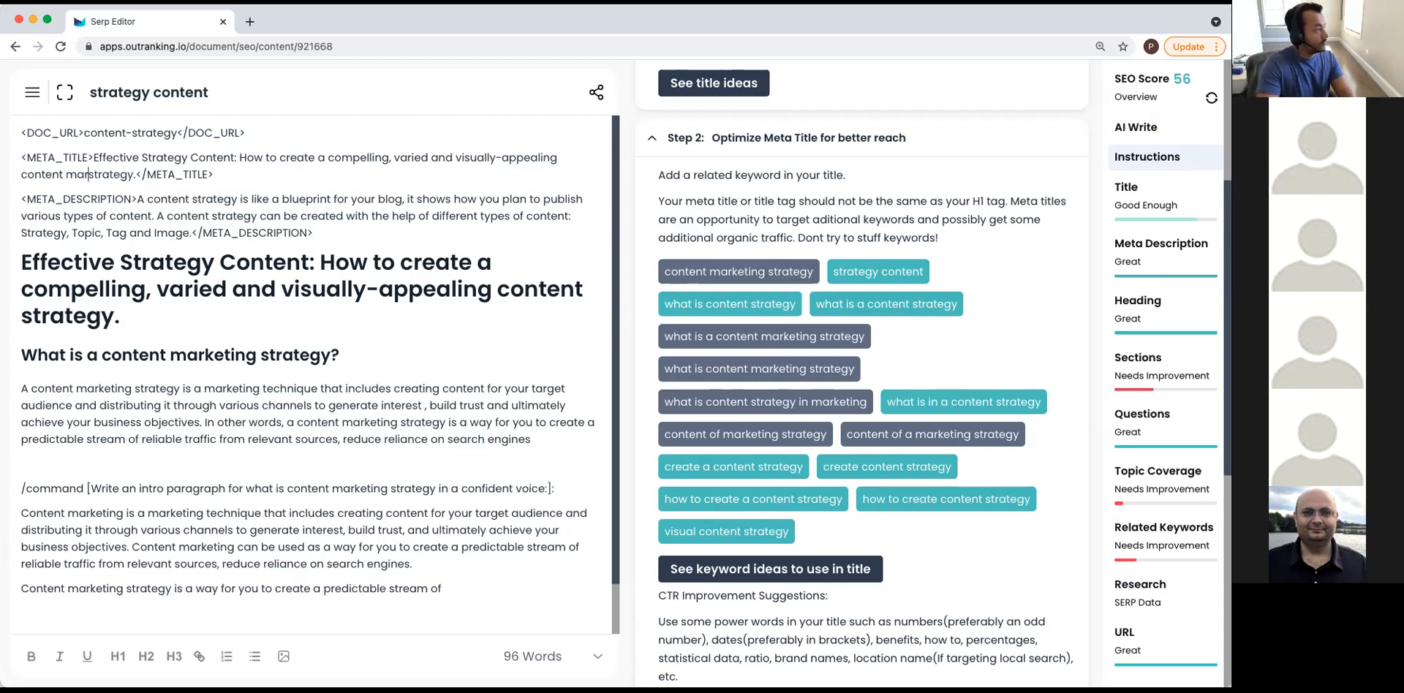
{"action": "type", "text": "keting"}
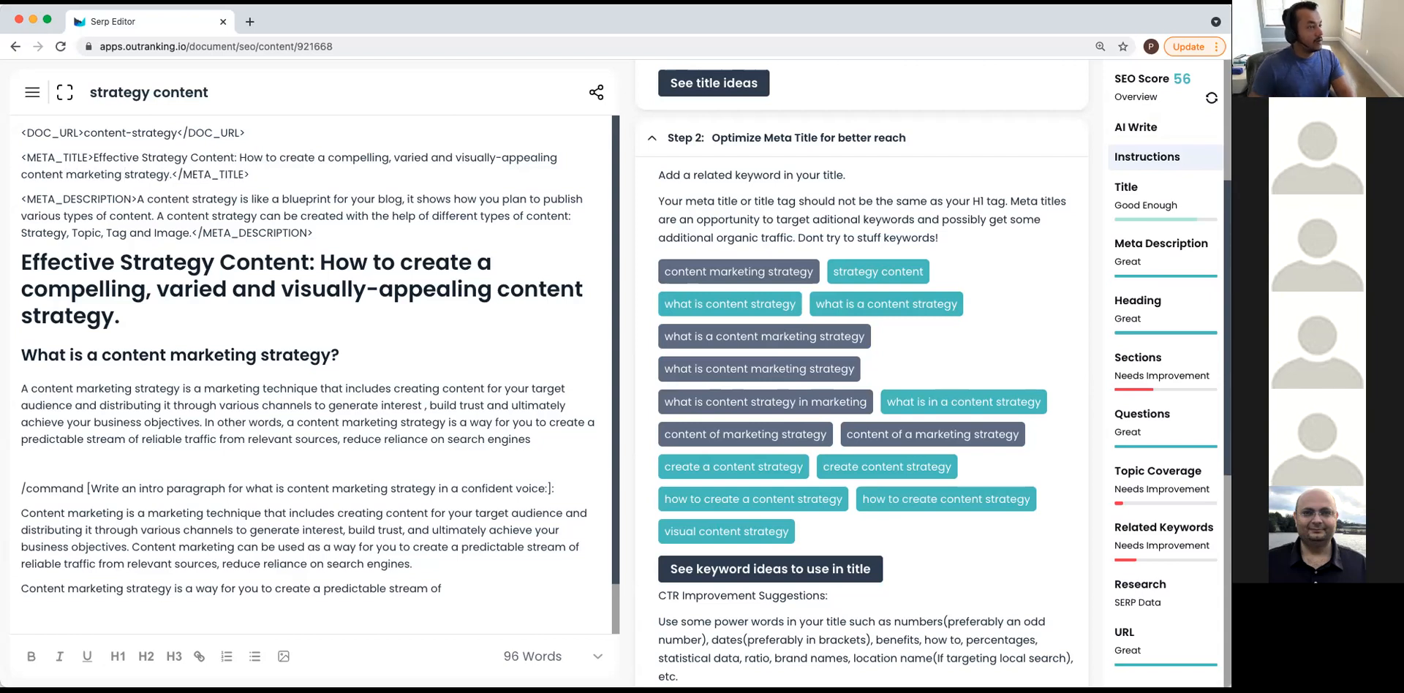
{"action": "scroll", "coordinate": [311, 366], "scroll_direction": "down", "scroll_amount": 1}
{"action": "scroll", "coordinate": [315, 327], "scroll_direction": "down", "scroll_amount": 1}
{"action": "scroll", "coordinate": [617, 321], "scroll_direction": "up", "scroll_amount": 1}
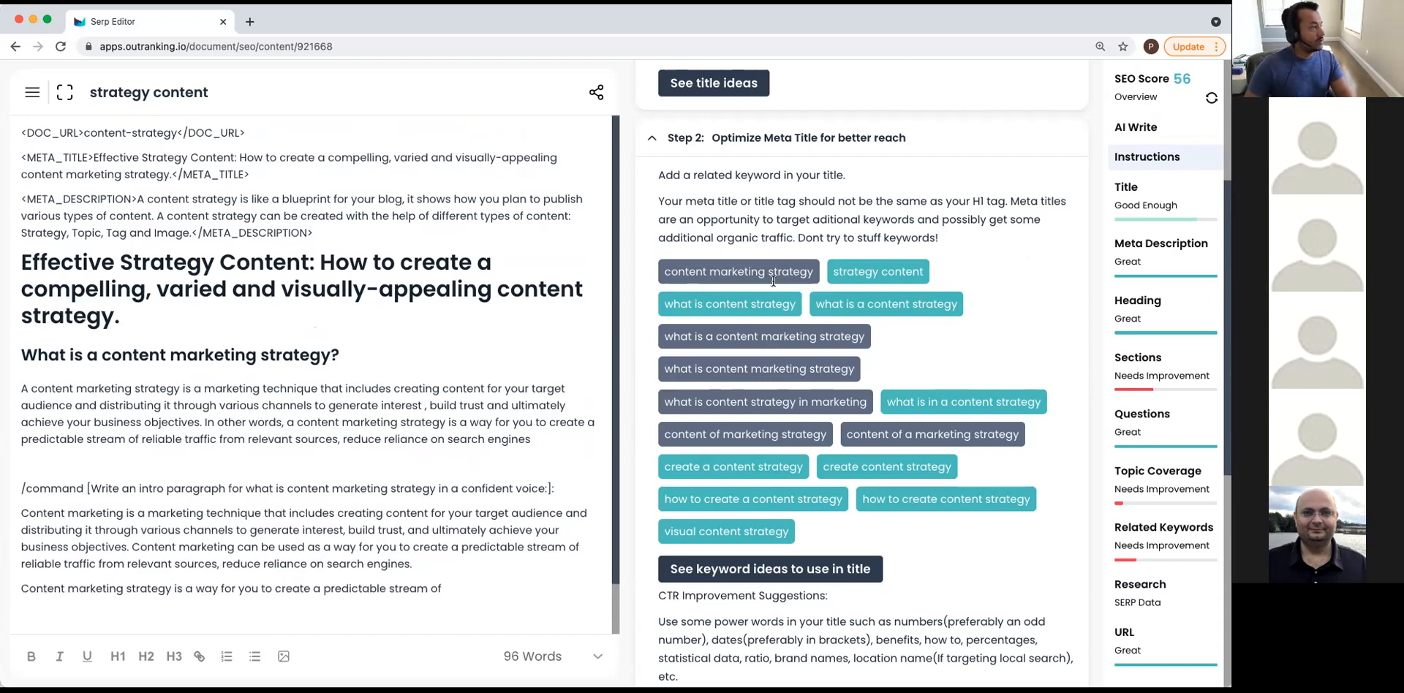
{"action": "left_click", "coordinate": [1211, 98]}
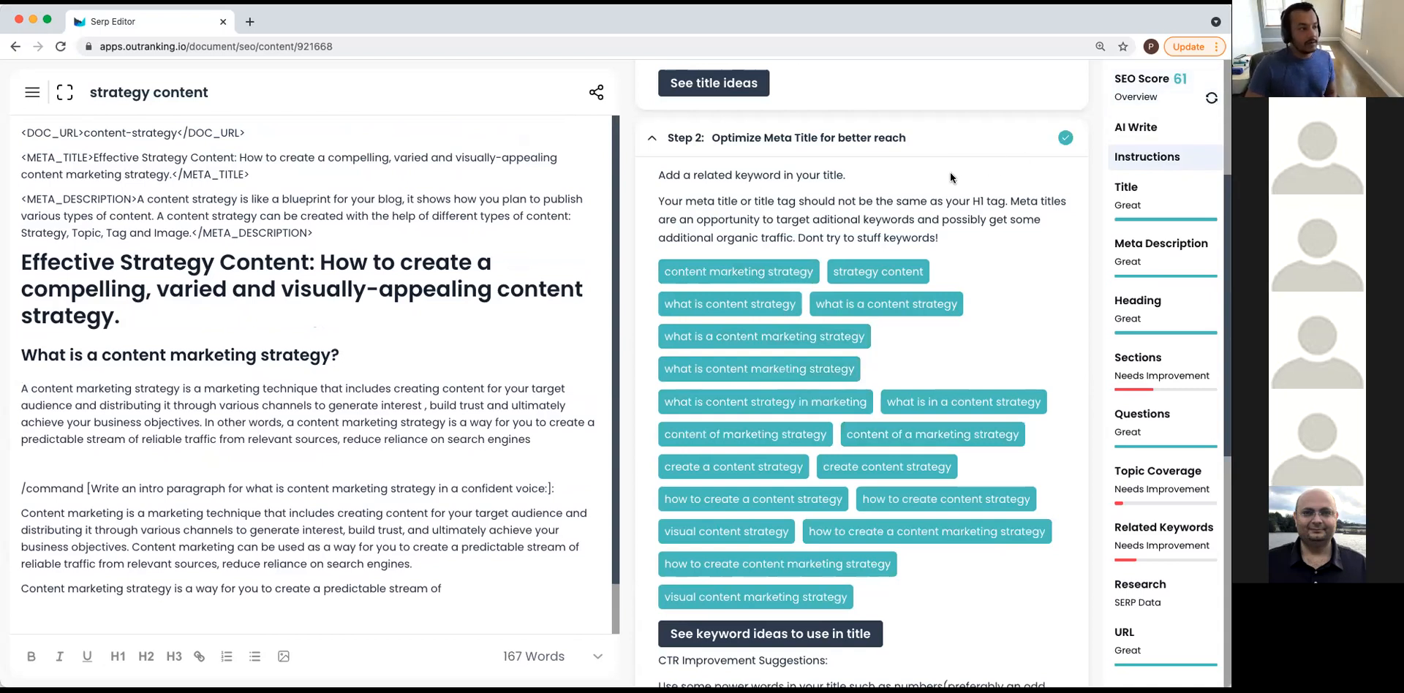
Collapse Step 2, expand Step 3, Create a Meta Description, and view its meta description ideas and HFW keywords.
{"action": "left_click", "coordinate": [956, 139]}
{"action": "scroll", "coordinate": [1019, 229], "scroll_direction": "up", "scroll_amount": 1}
{"action": "scroll", "coordinate": [1019, 228], "scroll_direction": "down", "scroll_amount": 1}
{"action": "left_click", "coordinate": [935, 300]}
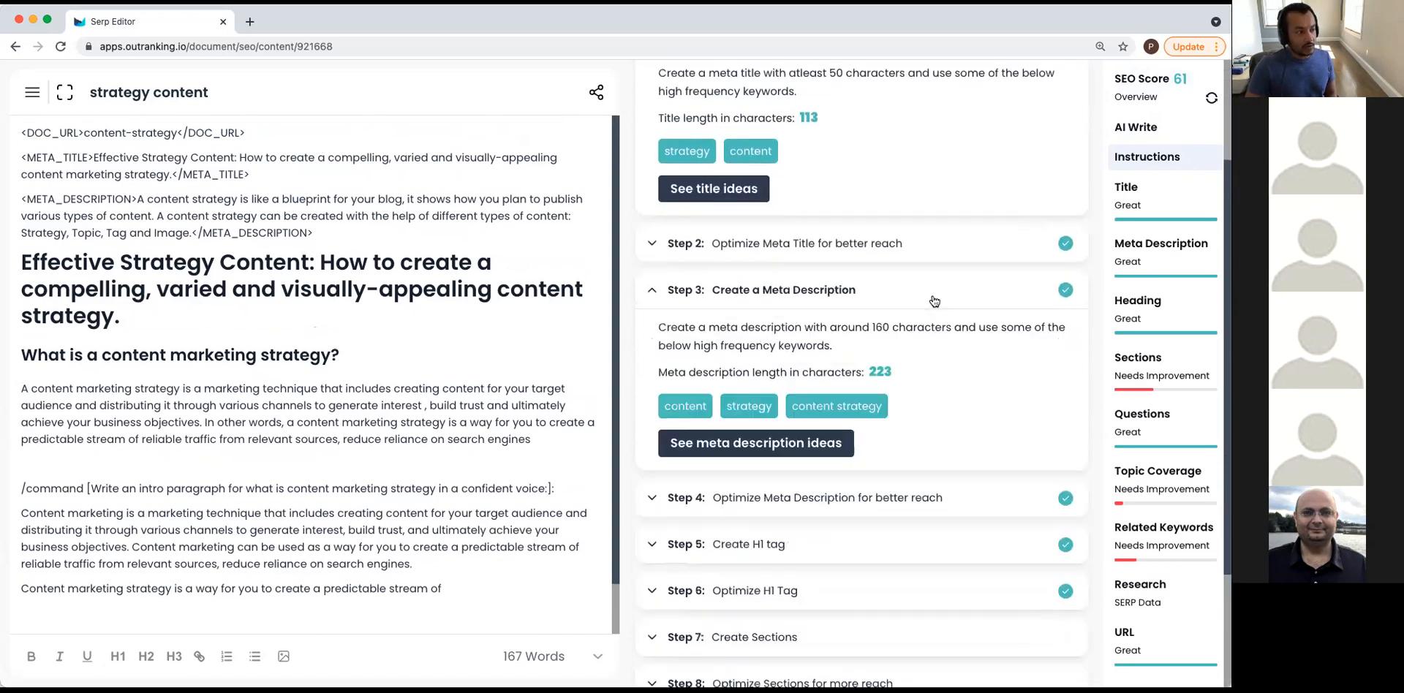
{"action": "scroll", "coordinate": [934, 301], "scroll_direction": "down", "scroll_amount": 2}
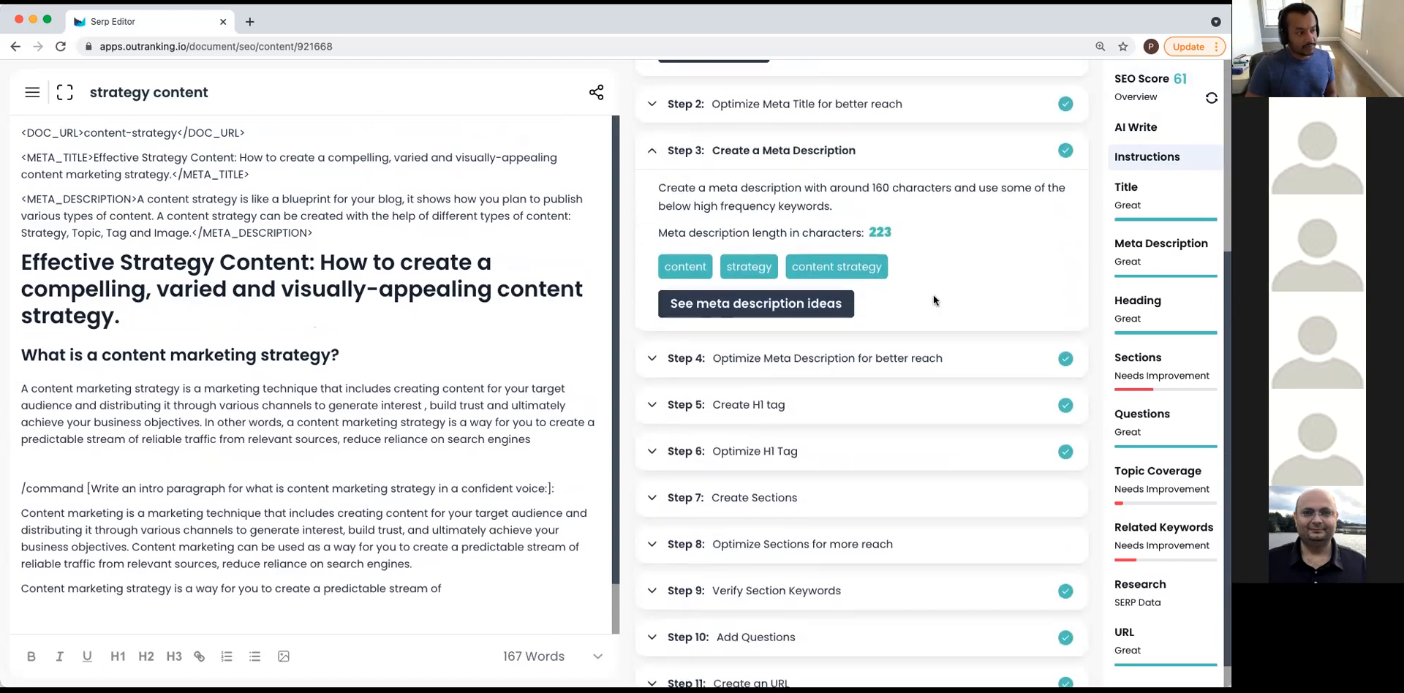
{"action": "left_click", "coordinate": [728, 310]}
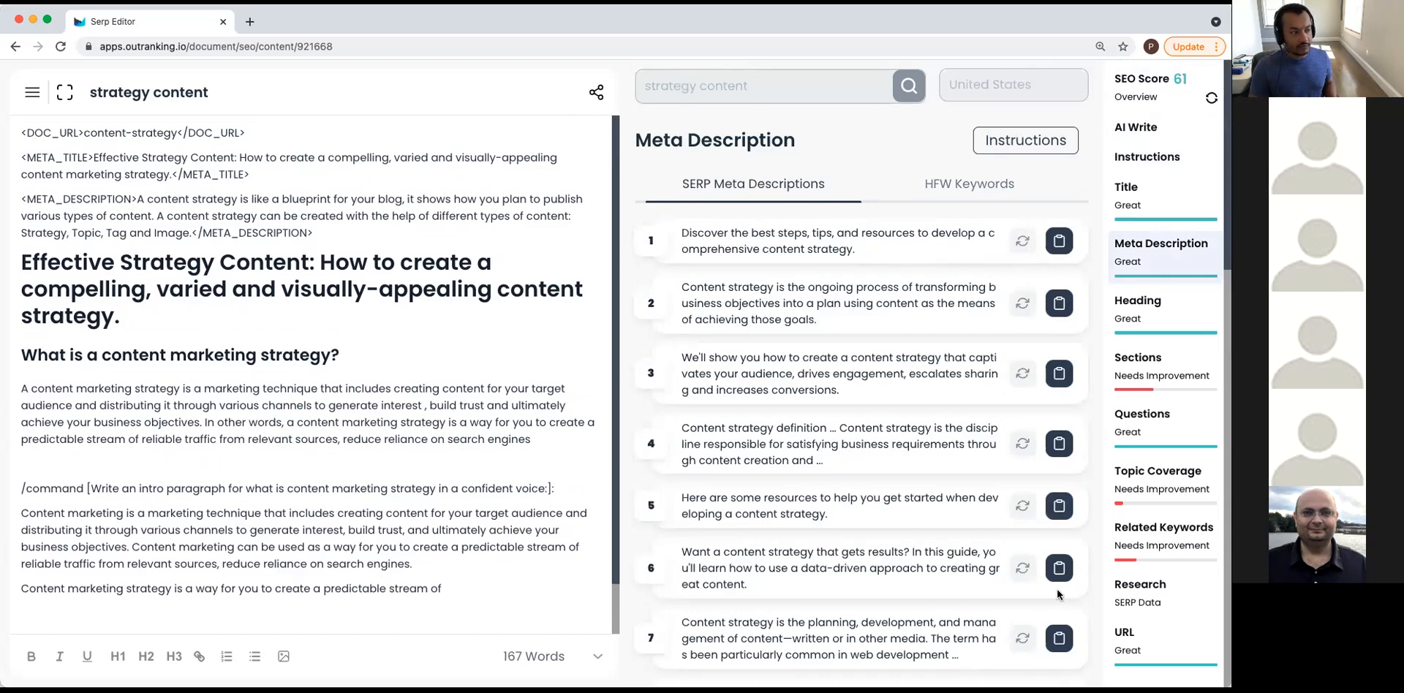
{"action": "left_click", "coordinate": [963, 187]}
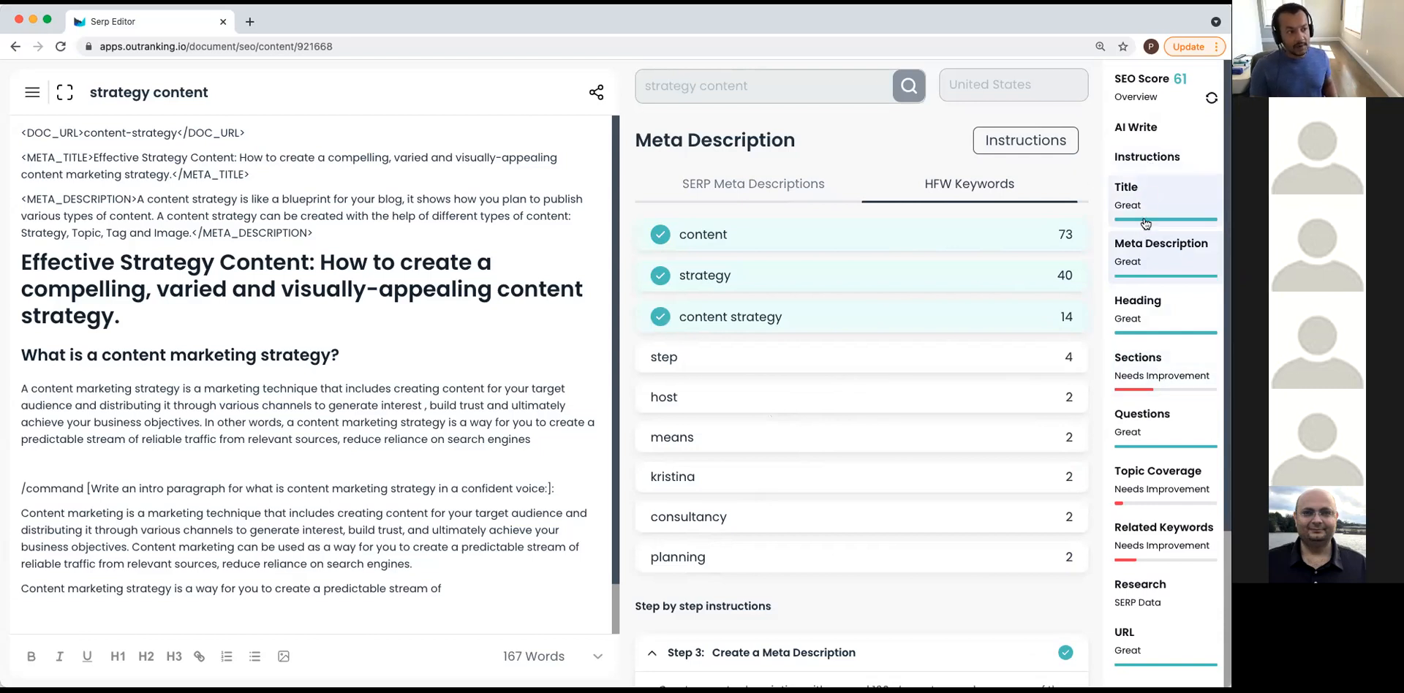
Return to the step-by-step instructions, expand Steps 5, 6 and 7, and examine the section counts under Create Sections.
{"action": "left_click", "coordinate": [1153, 160]}
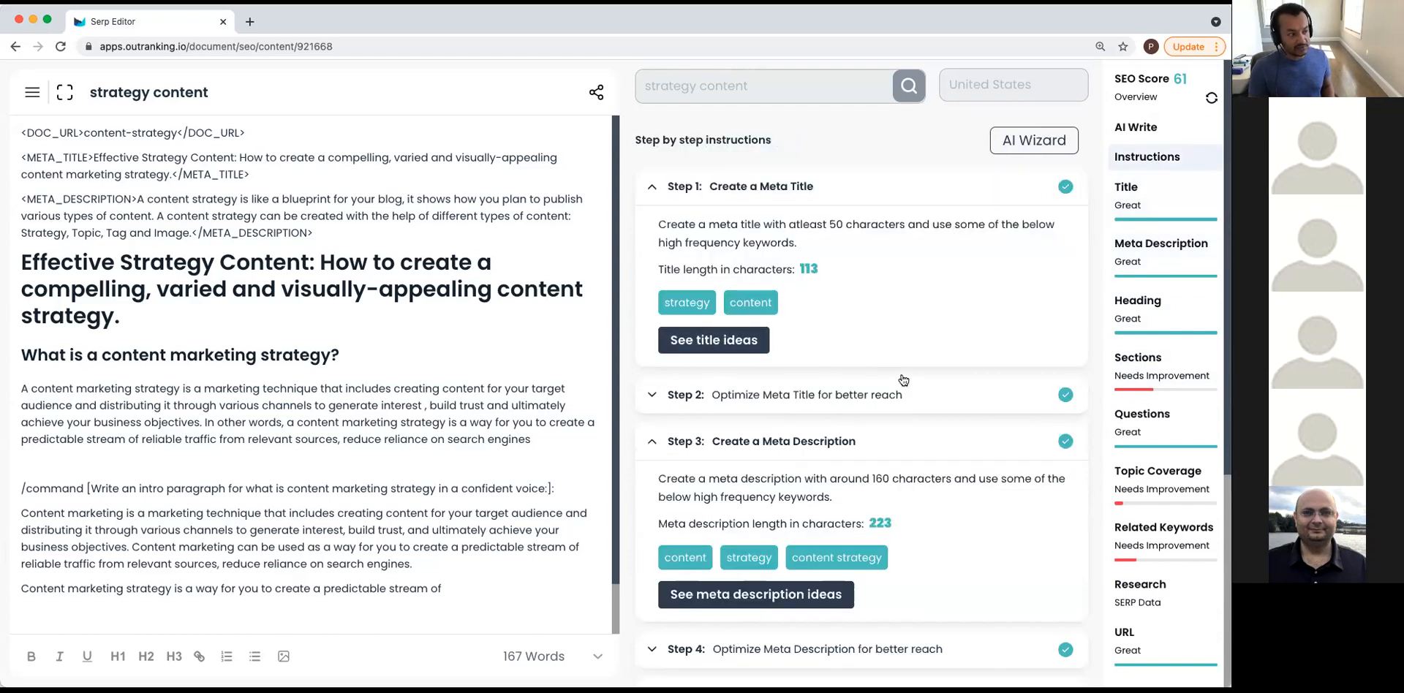
{"action": "scroll", "coordinate": [904, 381], "scroll_direction": "down", "scroll_amount": 5}
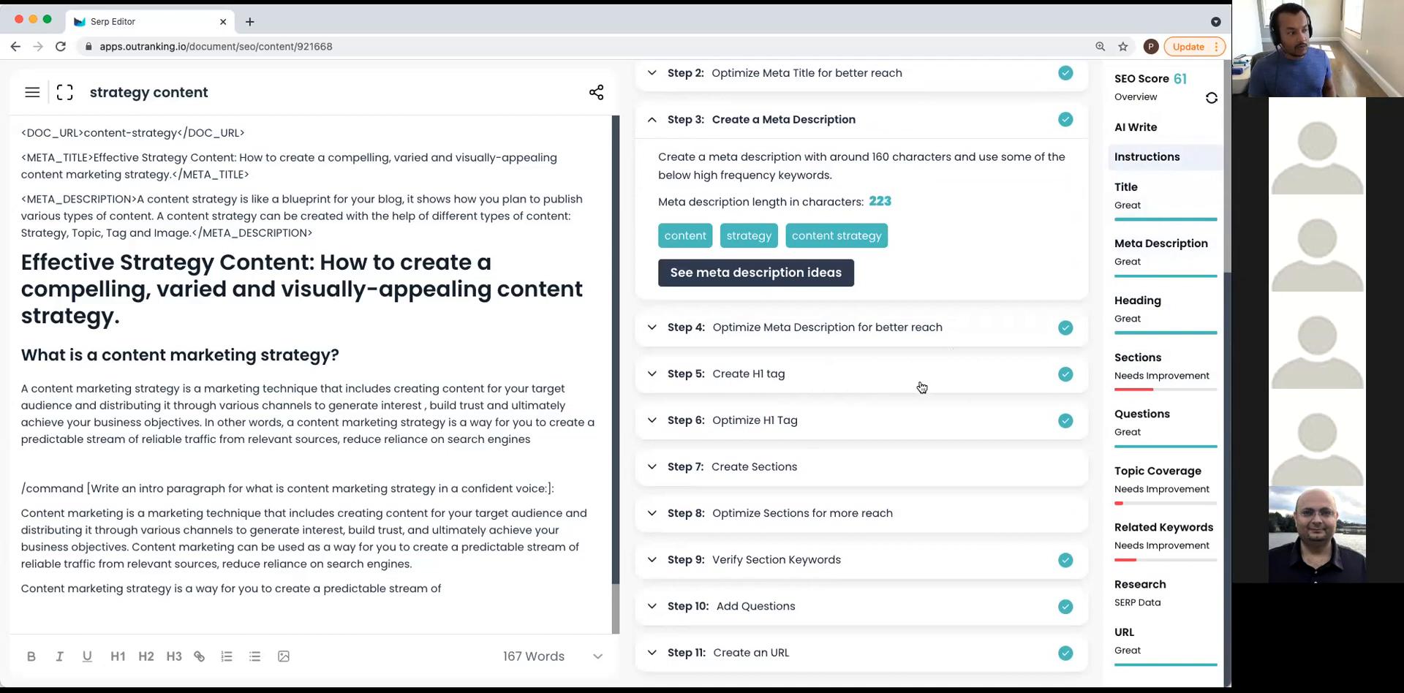
{"action": "left_click", "coordinate": [833, 380]}
{"action": "scroll", "coordinate": [832, 377], "scroll_direction": "down", "scroll_amount": 2}
{"action": "left_click", "coordinate": [874, 422]}
{"action": "scroll", "coordinate": [881, 423], "scroll_direction": "down", "scroll_amount": 6}
{"action": "scroll", "coordinate": [886, 424], "scroll_direction": "up", "scroll_amount": 3}
{"action": "scroll", "coordinate": [886, 423], "scroll_direction": "down", "scroll_amount": 3}
{"action": "left_click", "coordinate": [910, 468]}
{"action": "scroll", "coordinate": [913, 476], "scroll_direction": "down", "scroll_amount": 2}
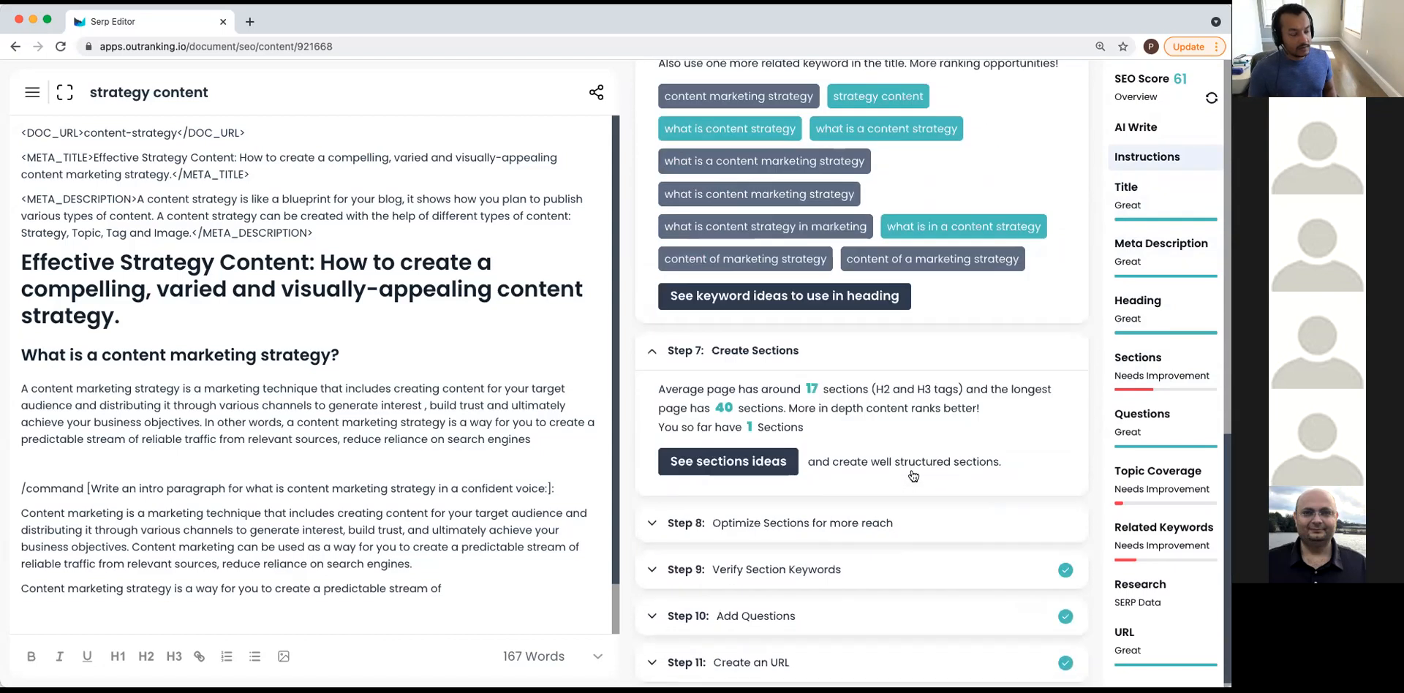
{"action": "left_click_drag", "start_coordinate": [804, 379], "coordinate": [826, 377]}
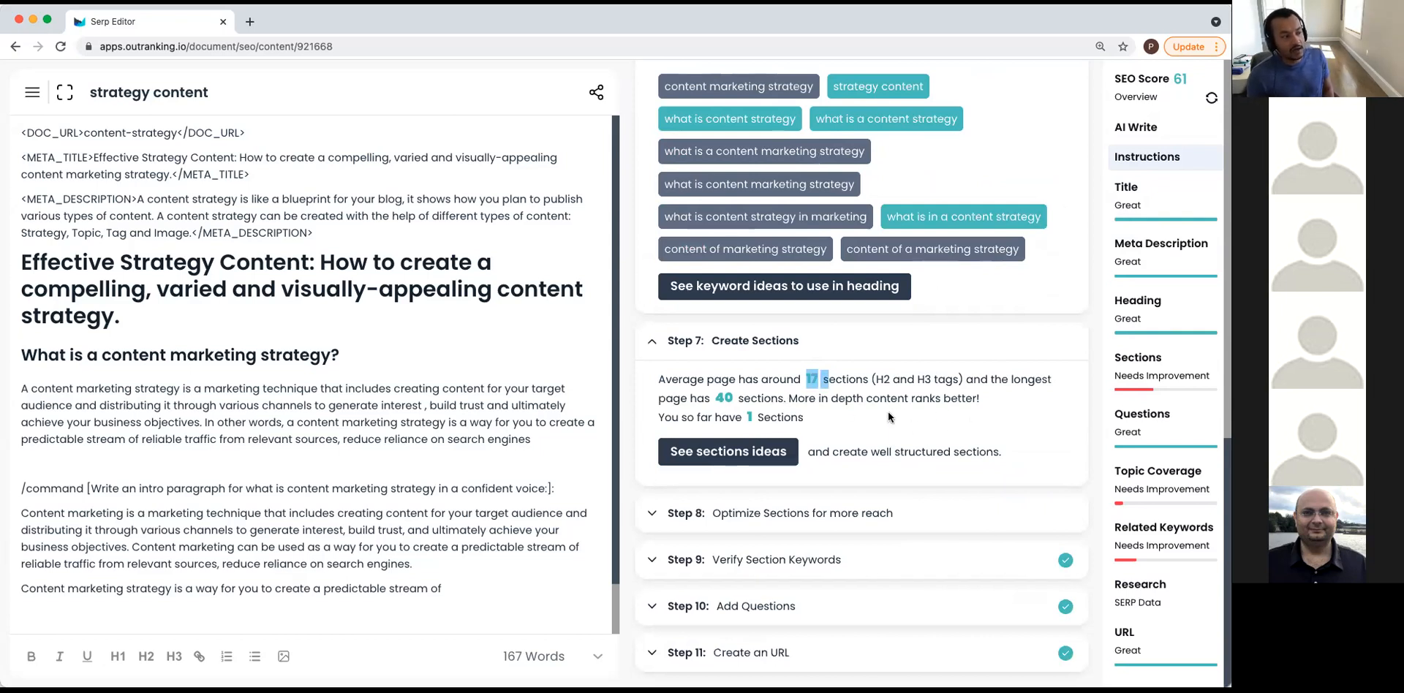
{"action": "left_click", "coordinate": [820, 377]}
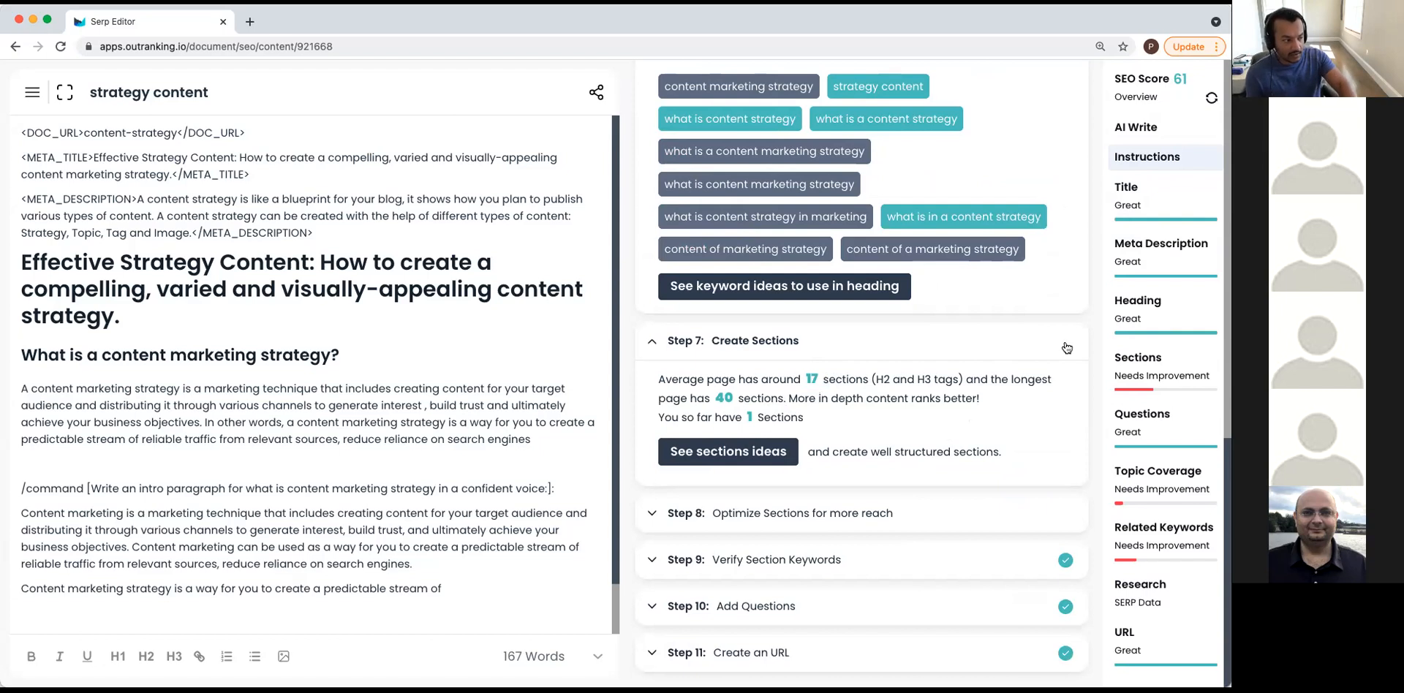
{"action": "scroll", "coordinate": [1016, 434], "scroll_direction": "up", "scroll_amount": 1}
{"action": "scroll", "coordinate": [1009, 436], "scroll_direction": "down", "scroll_amount": 1}
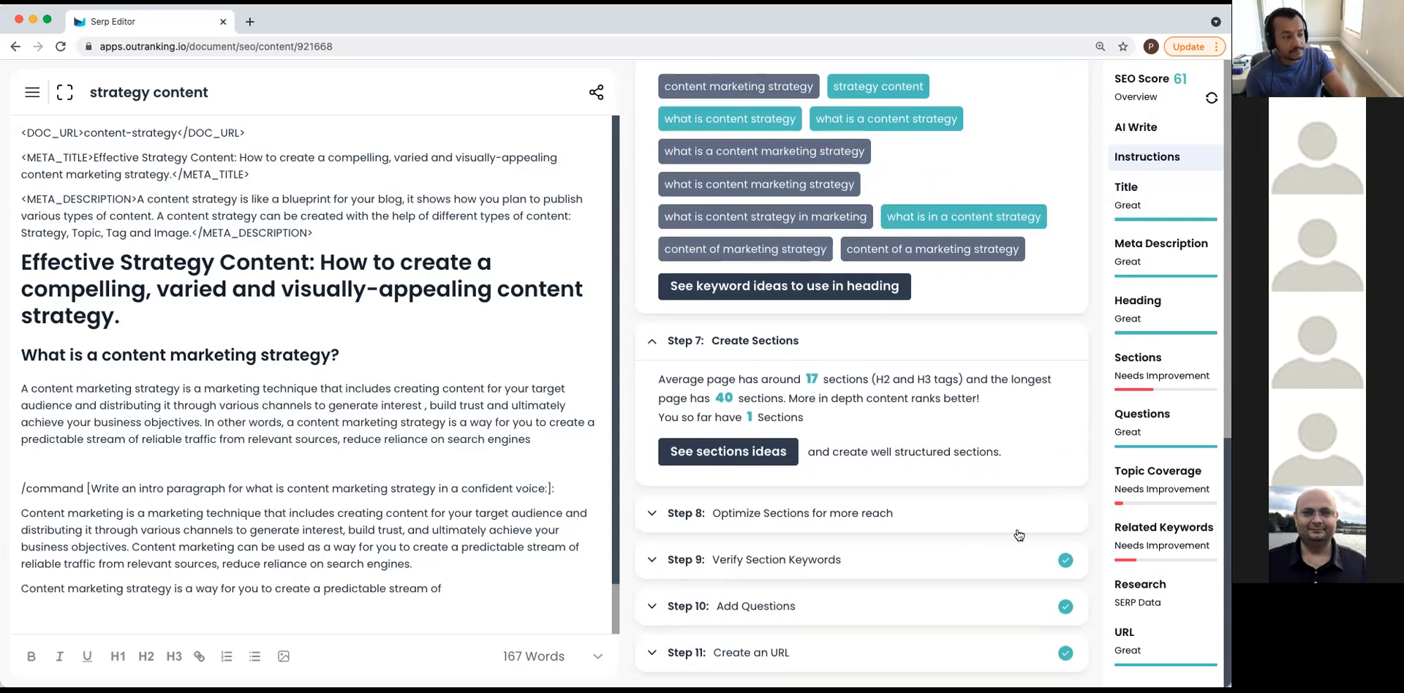
Expand Step 8, Optimize Sections for more reach, and review the related keywords suggested for the sections.
{"action": "left_click", "coordinate": [1000, 513]}
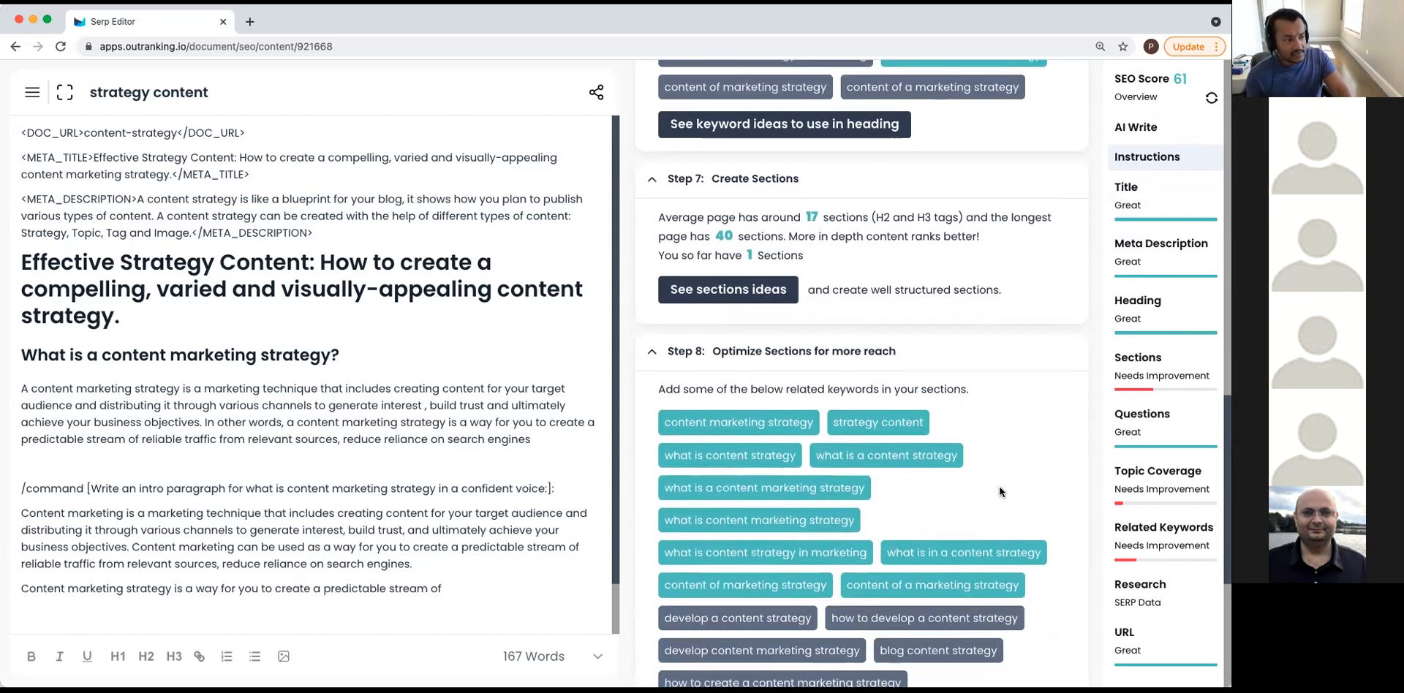
{"action": "scroll", "coordinate": [999, 485], "scroll_direction": "down", "scroll_amount": 3}
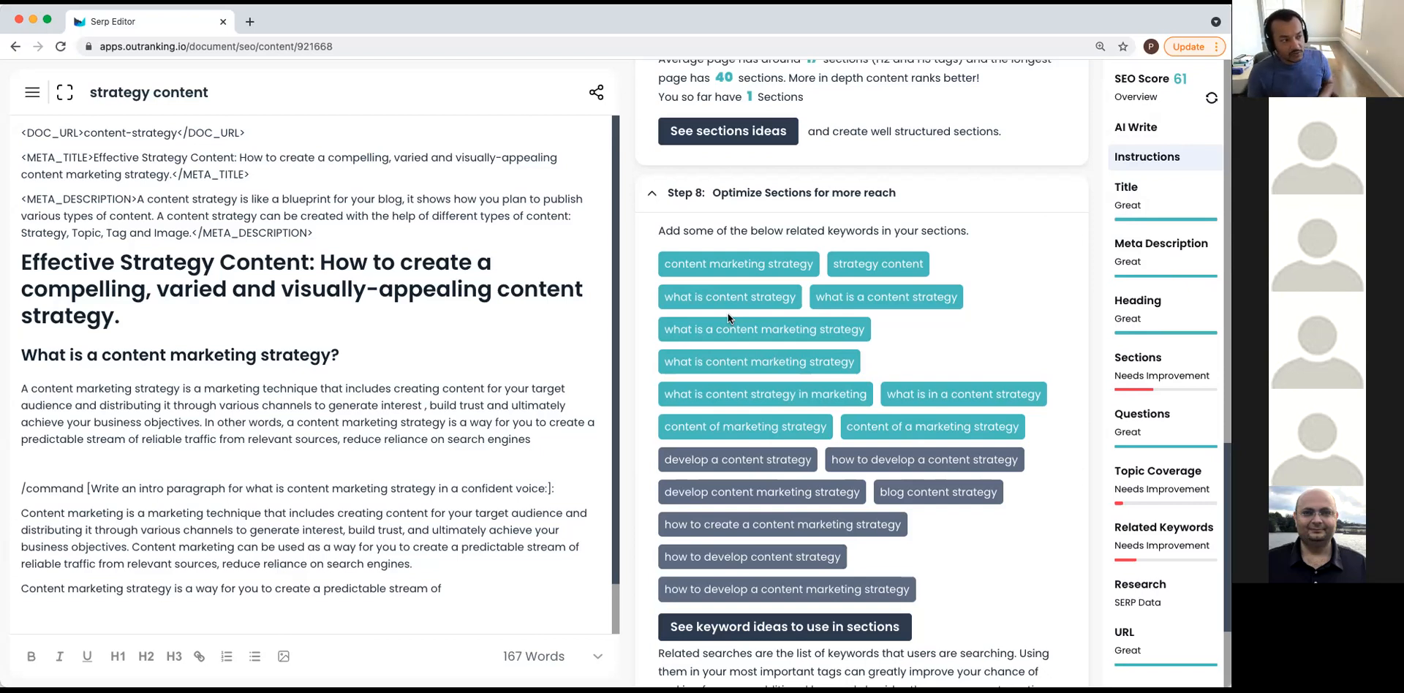
{"action": "left_click", "coordinate": [1067, 197]}
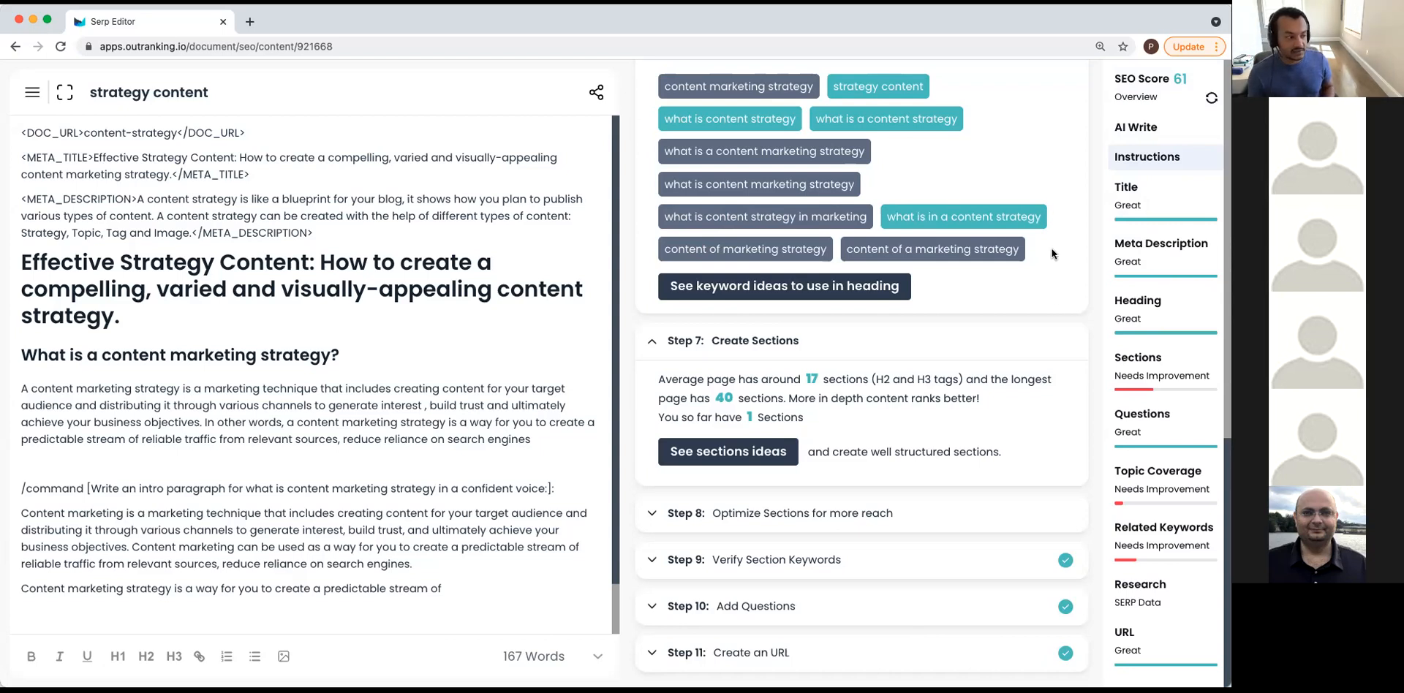
{"action": "left_click", "coordinate": [868, 516]}
{"action": "scroll", "coordinate": [949, 481], "scroll_direction": "down", "scroll_amount": 2}
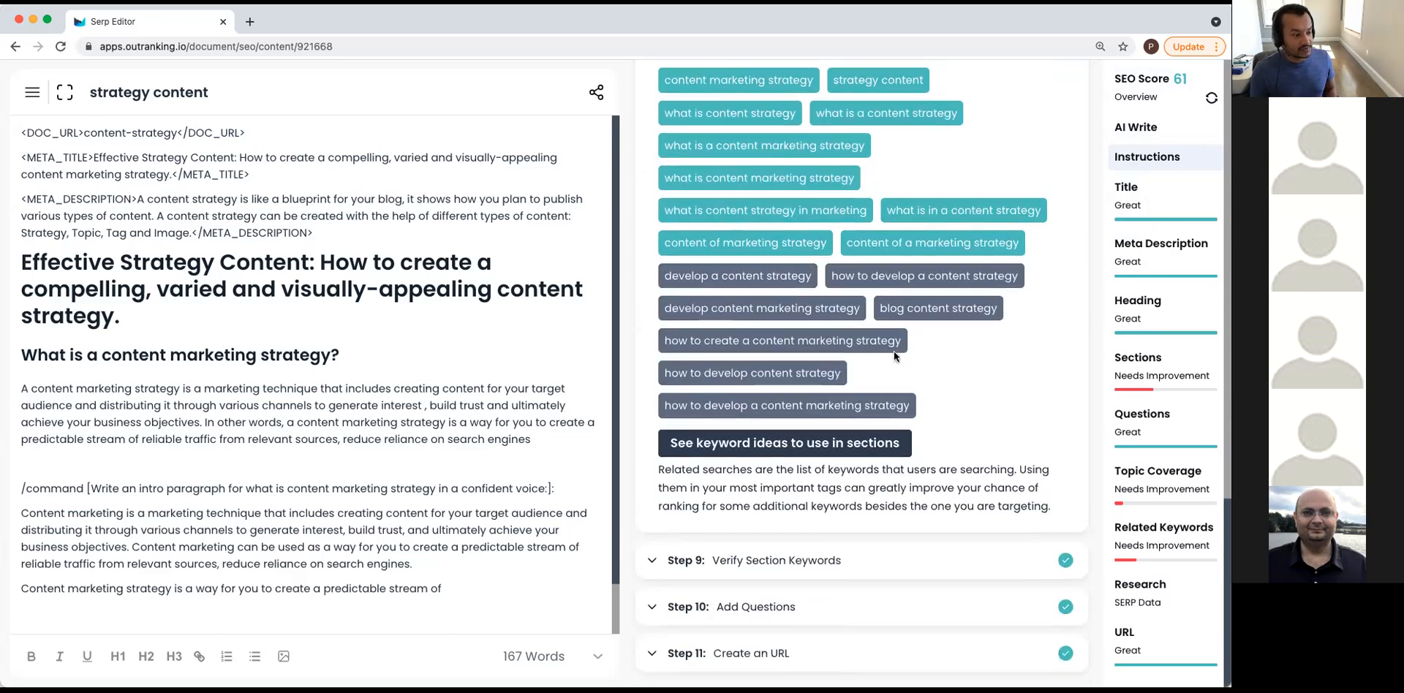
Expand Step 9, Verify Section Keywords, and check how often high frequency keywords such as "step" and "plan" are repeated.
{"action": "left_click", "coordinate": [905, 568]}
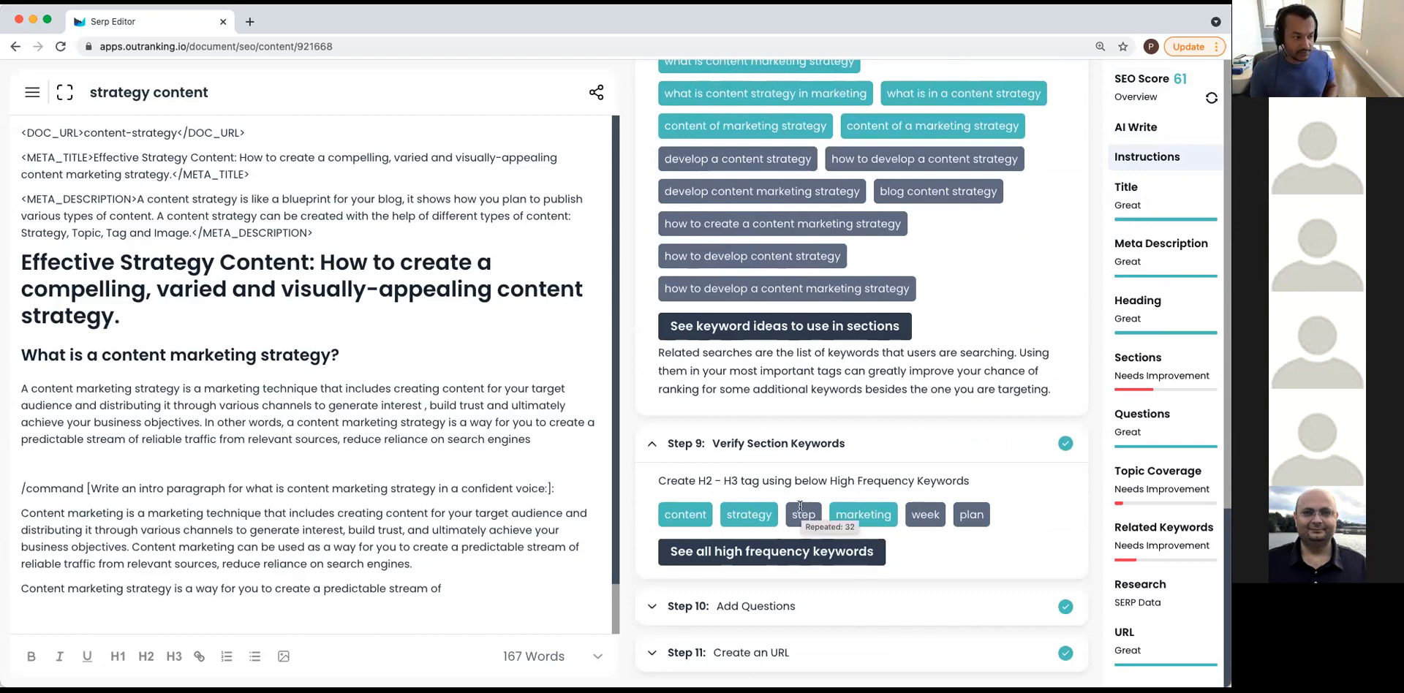
{"action": "mouse_move", "coordinate": [826, 517]}
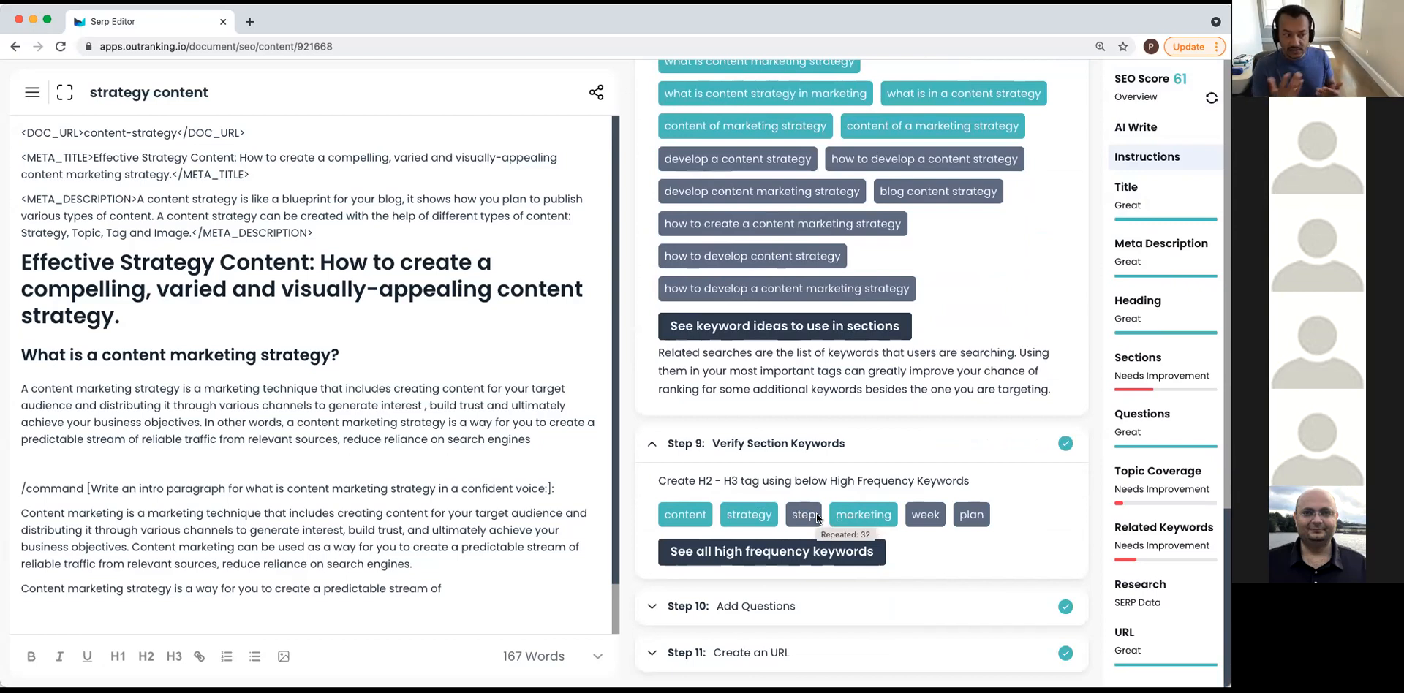
{"action": "mouse_move", "coordinate": [963, 517]}
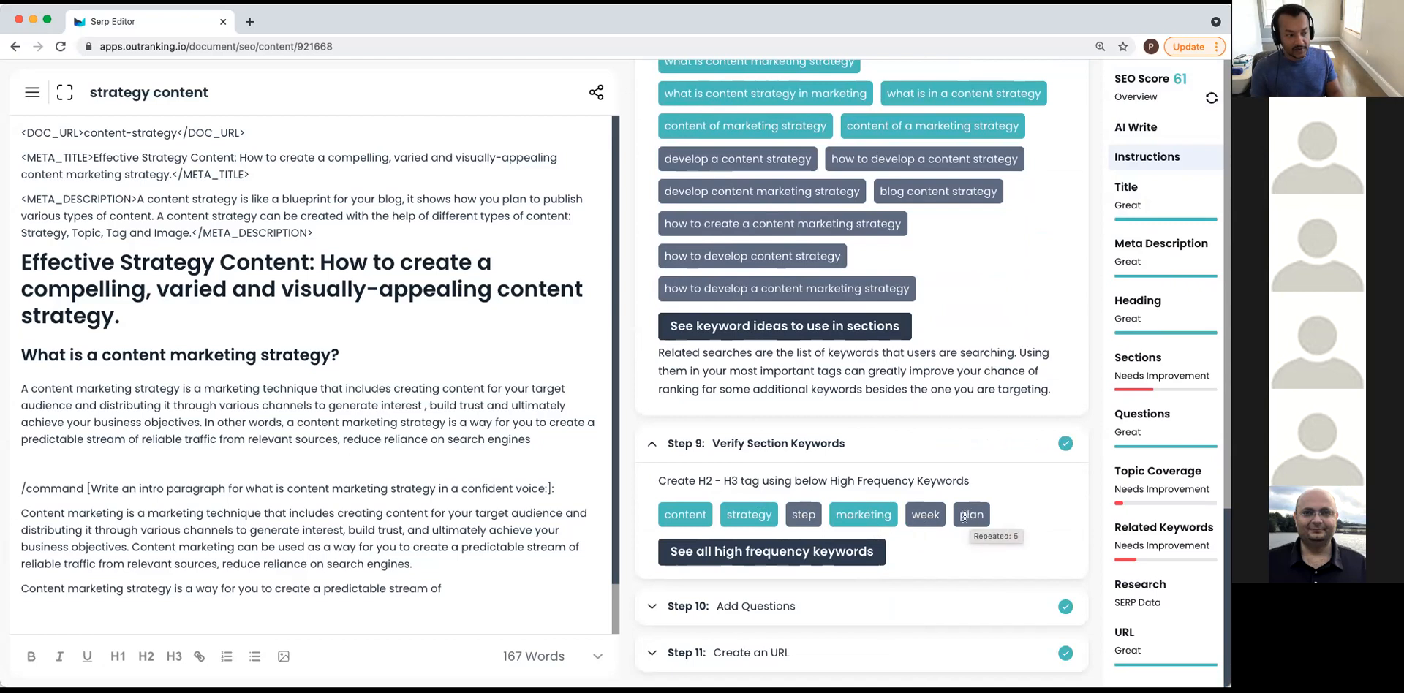
{"action": "left_click_drag", "start_coordinate": [964, 516], "coordinate": [983, 519]}
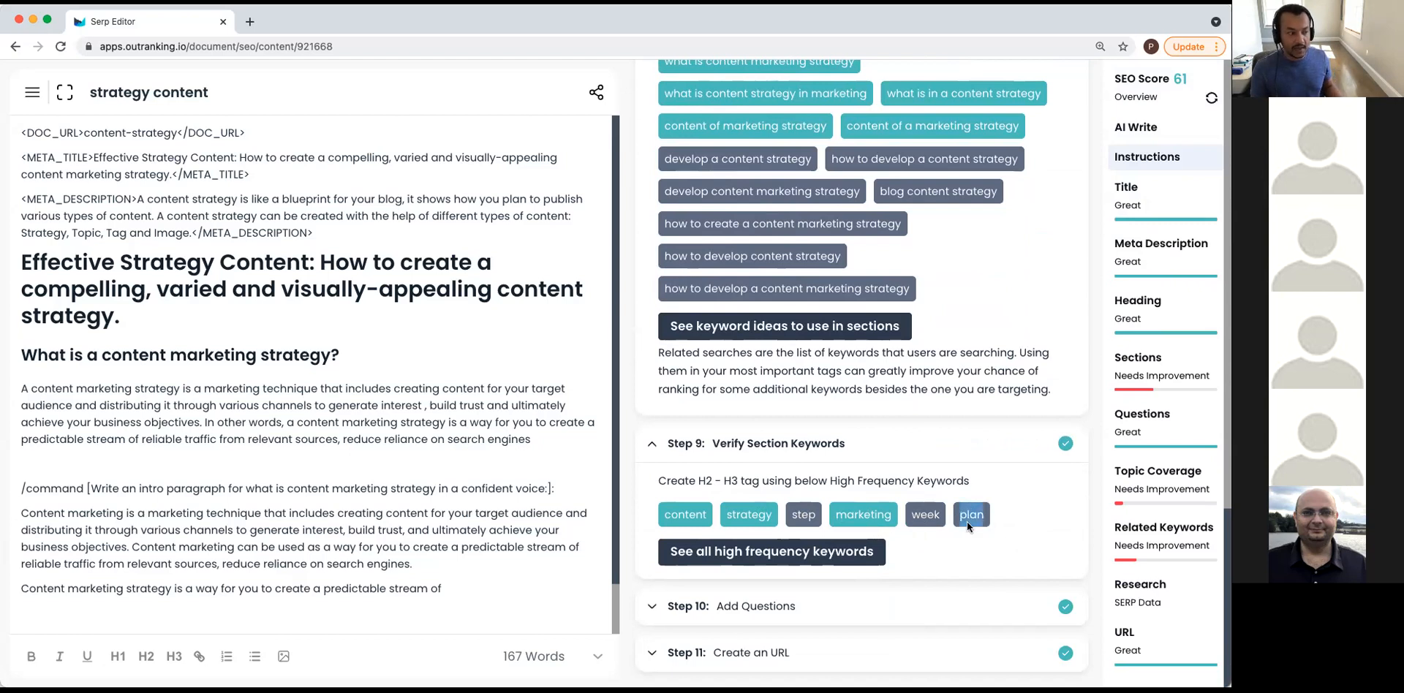
{"action": "mouse_move", "coordinate": [911, 523]}
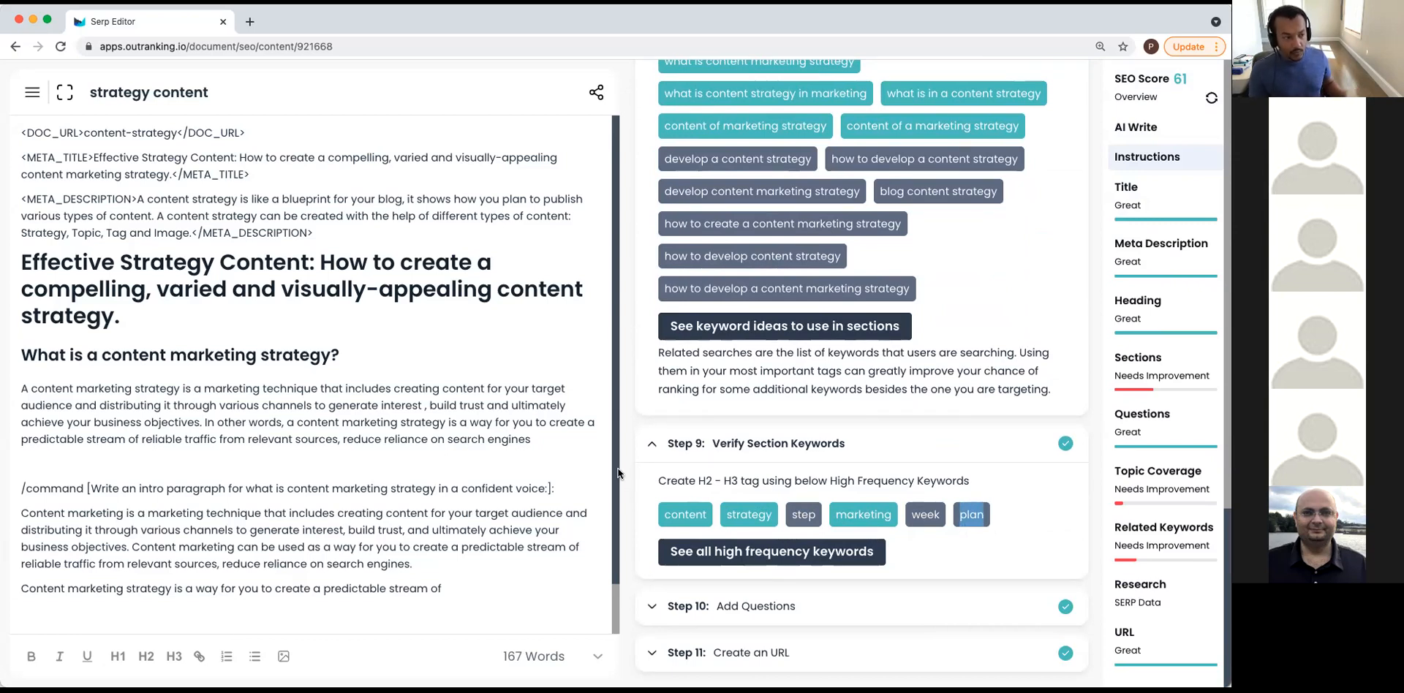
{"action": "scroll", "coordinate": [617, 471], "scroll_direction": "down", "scroll_amount": 1}
{"action": "scroll", "coordinate": [617, 471], "scroll_direction": "down", "scroll_amount": 1}
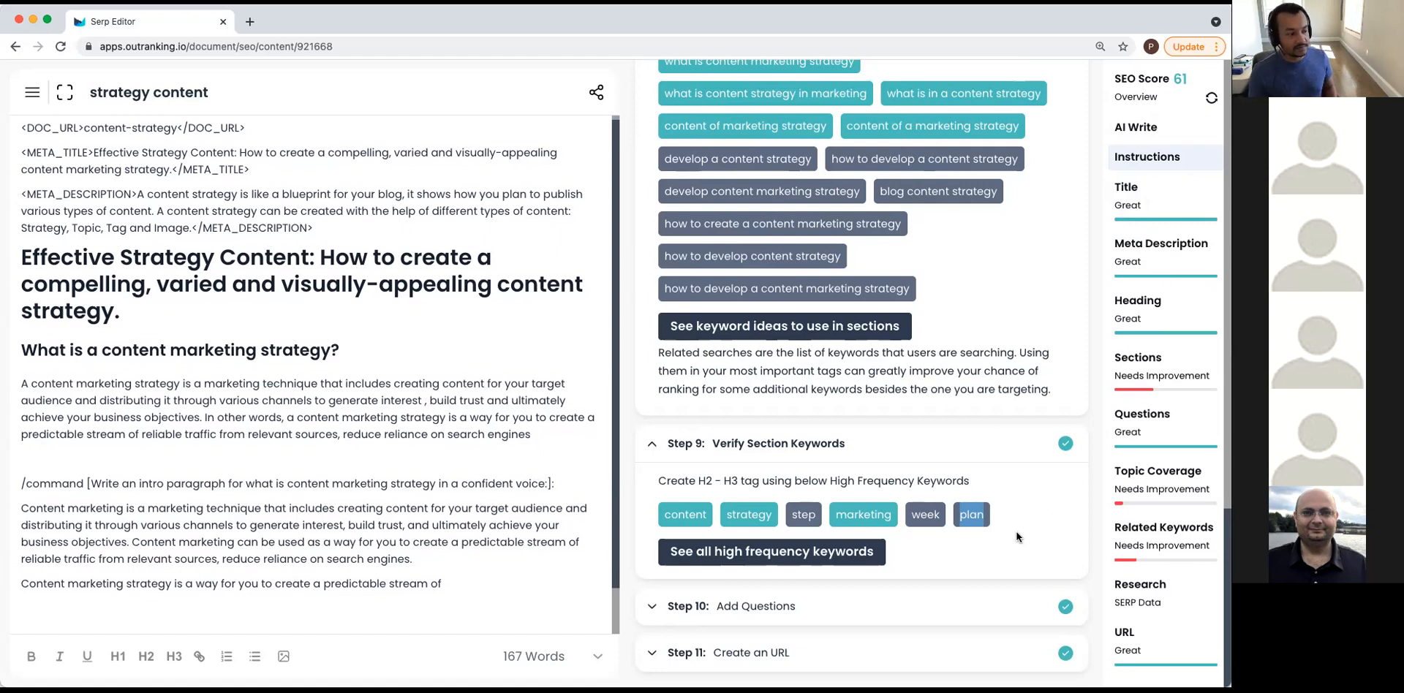
Expand Step 10, Add Questions, look through its suggested questions, and open the full Questions research list.
{"action": "left_click", "coordinate": [1001, 613]}
{"action": "scroll", "coordinate": [999, 551], "scroll_direction": "down", "scroll_amount": 5}
{"action": "scroll", "coordinate": [999, 551], "scroll_direction": "down", "scroll_amount": 3}
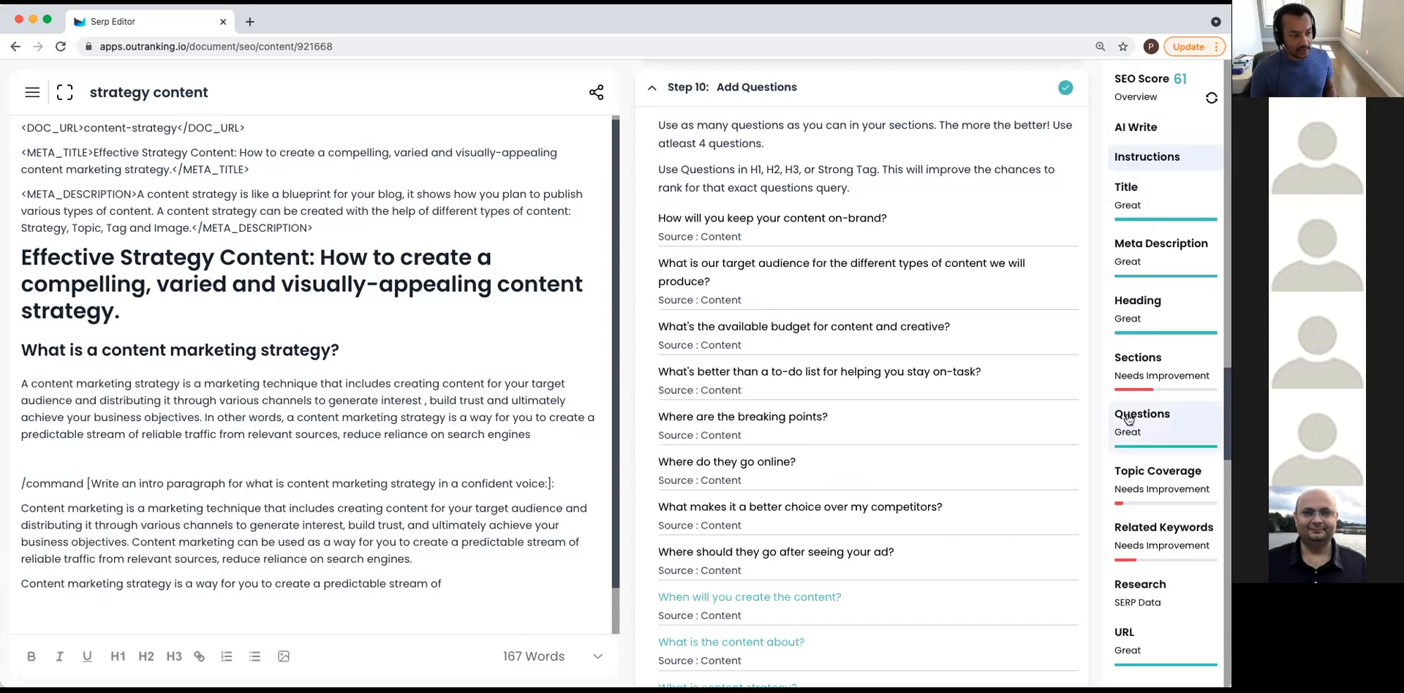
{"action": "scroll", "coordinate": [880, 385], "scroll_direction": "up", "scroll_amount": 1}
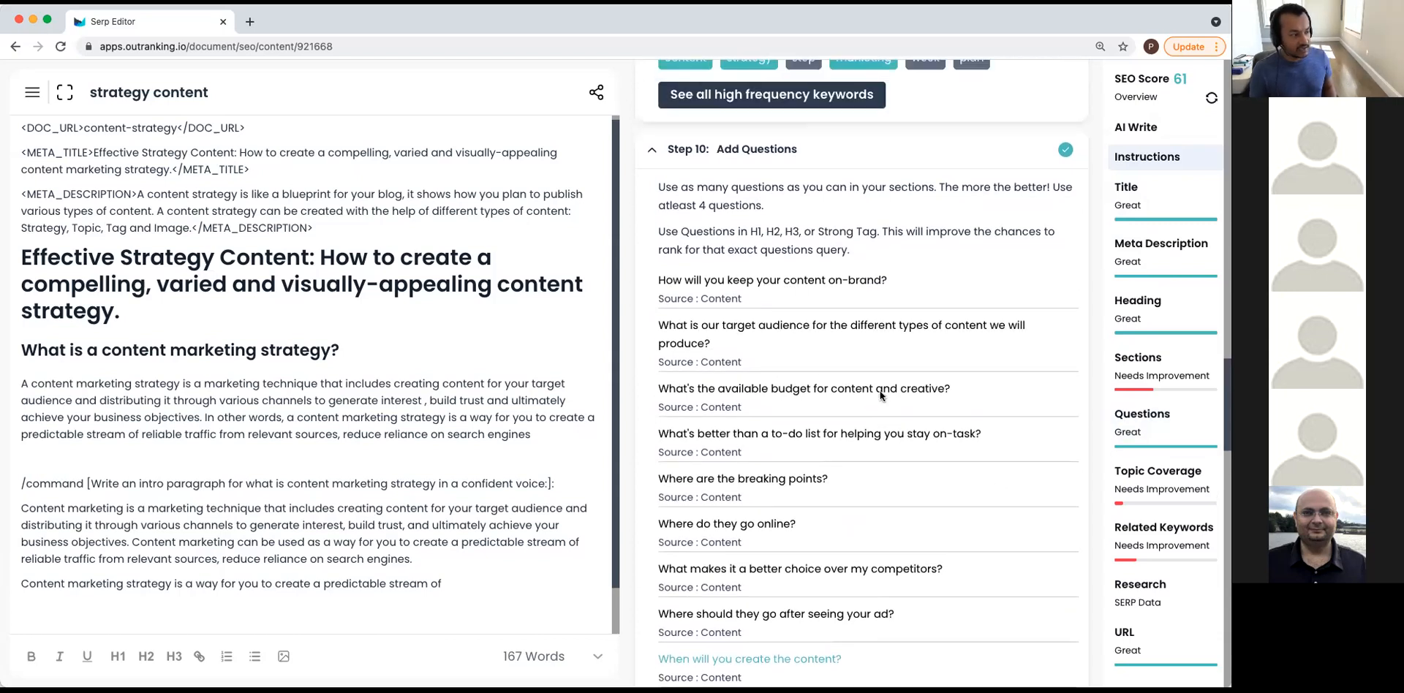
{"action": "scroll", "coordinate": [879, 395], "scroll_direction": "up", "scroll_amount": 1}
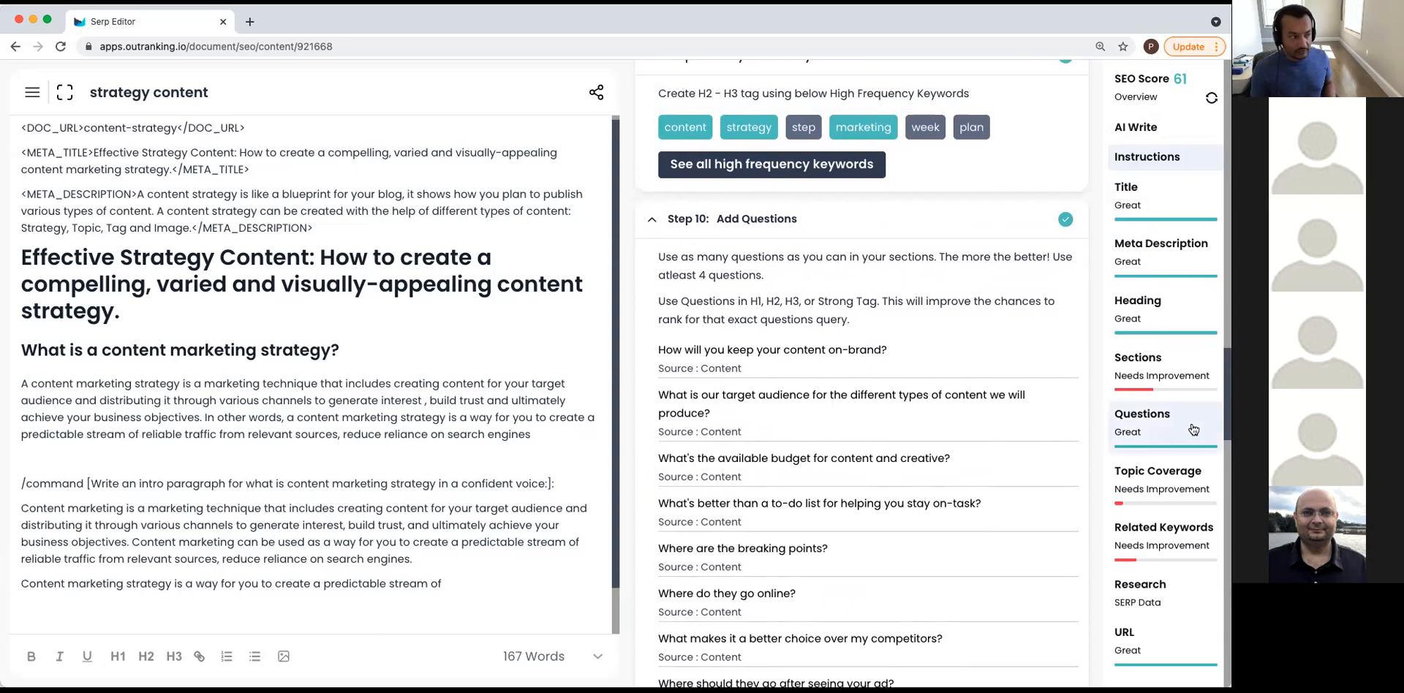
{"action": "left_click", "coordinate": [1149, 434]}
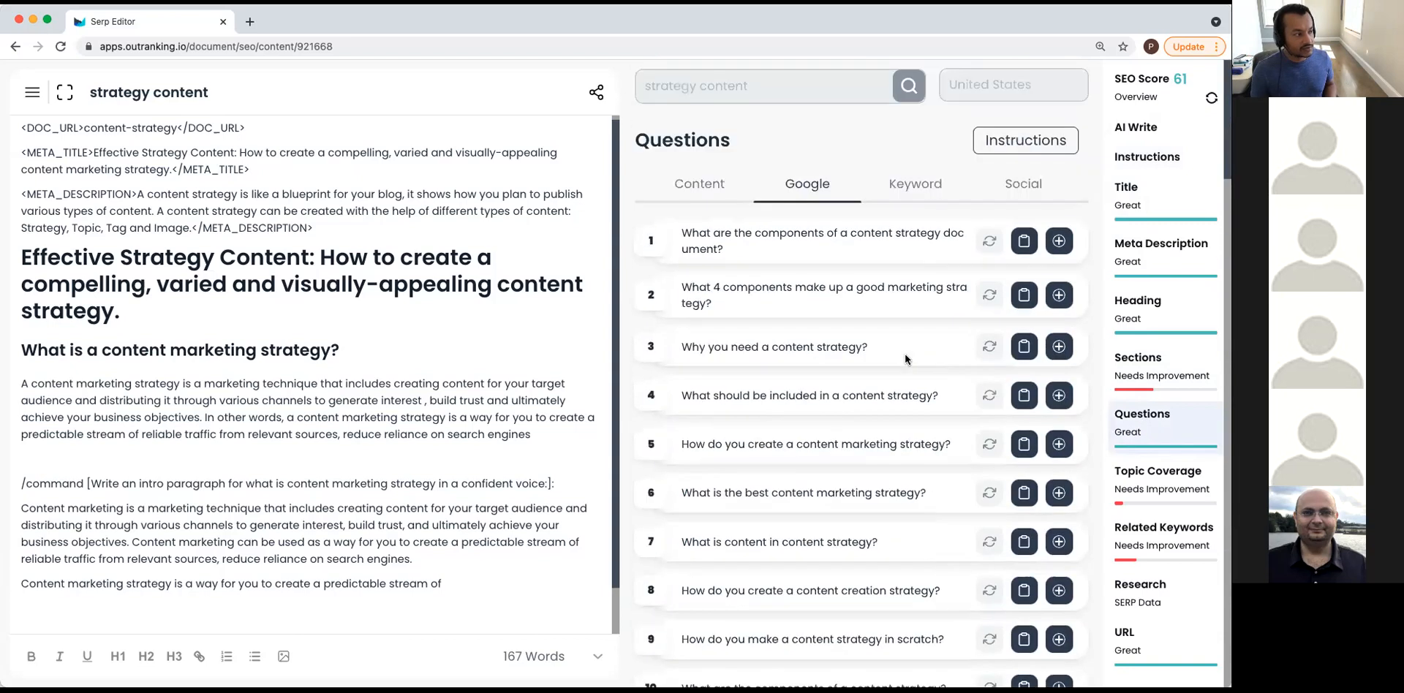
Compare the suggested questions from the Keyword, Google and Content sources in the Questions research.
{"action": "left_click", "coordinate": [917, 189]}
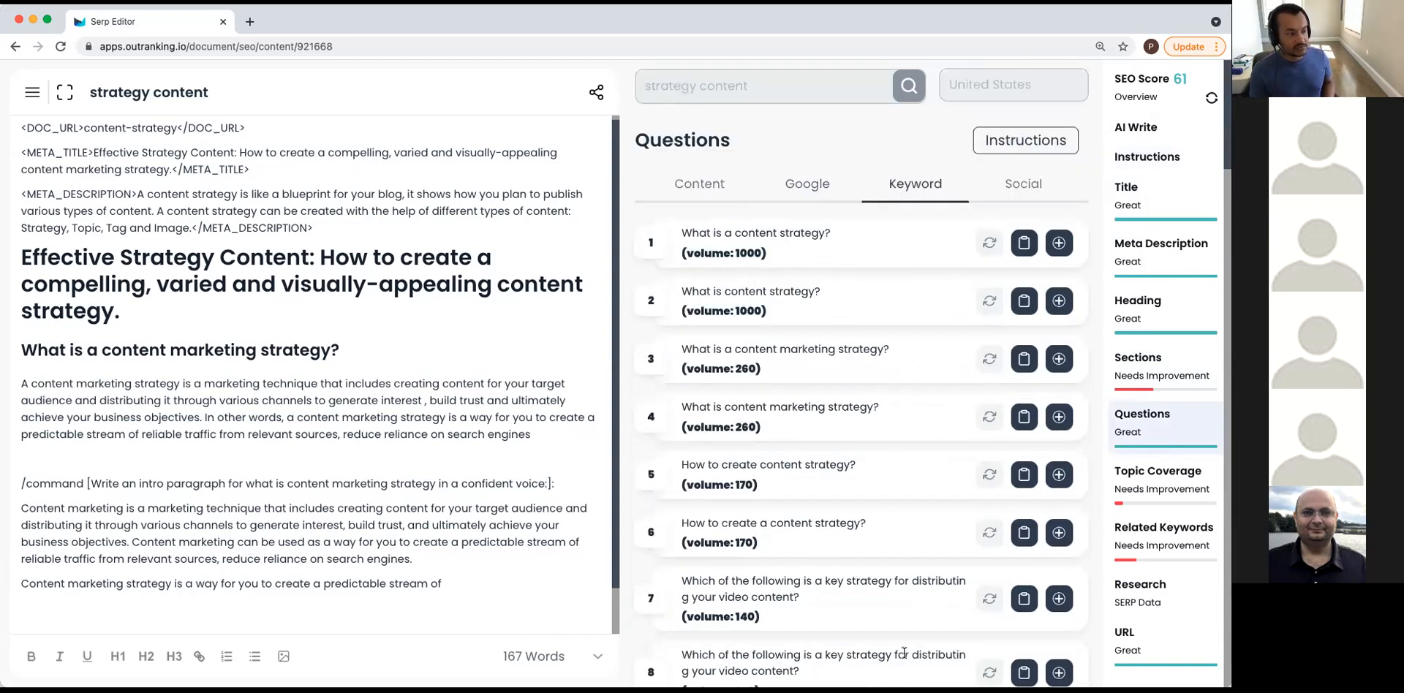
{"action": "left_click", "coordinate": [804, 191]}
{"action": "left_click", "coordinate": [737, 192]}
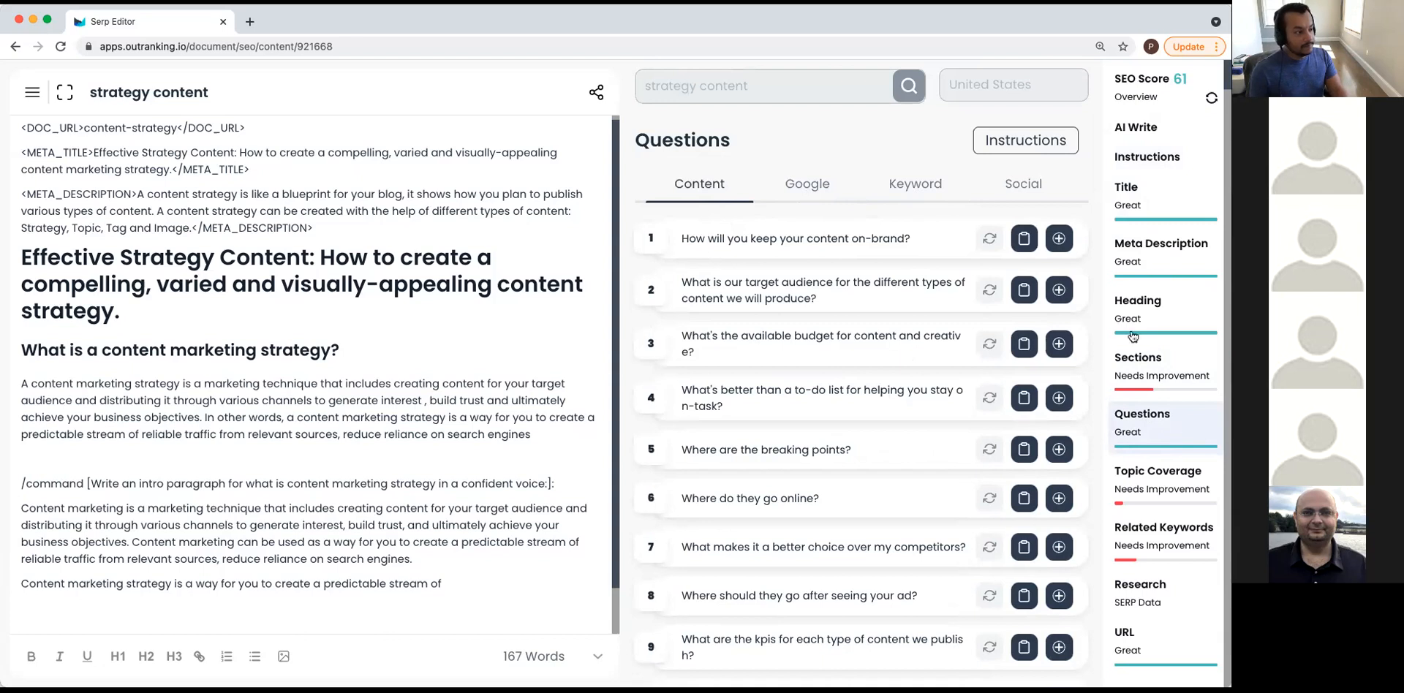
Return to the step-by-step instructions, expand Step 11, Create an URL, and check the "content-strategy" slug in the document's DOC_URL line.
{"action": "left_click", "coordinate": [1146, 159]}
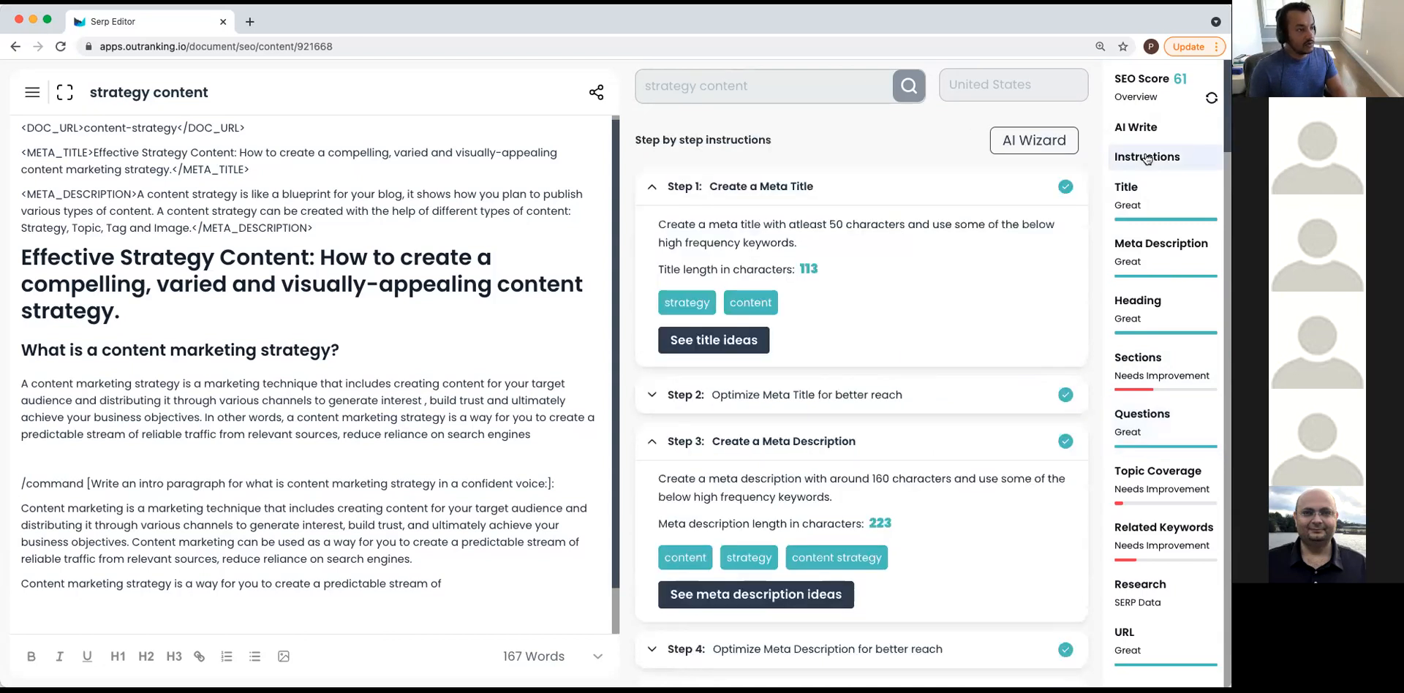
{"action": "scroll", "coordinate": [906, 480], "scroll_direction": "down", "scroll_amount": 15}
{"action": "scroll", "coordinate": [906, 481], "scroll_direction": "down", "scroll_amount": 10}
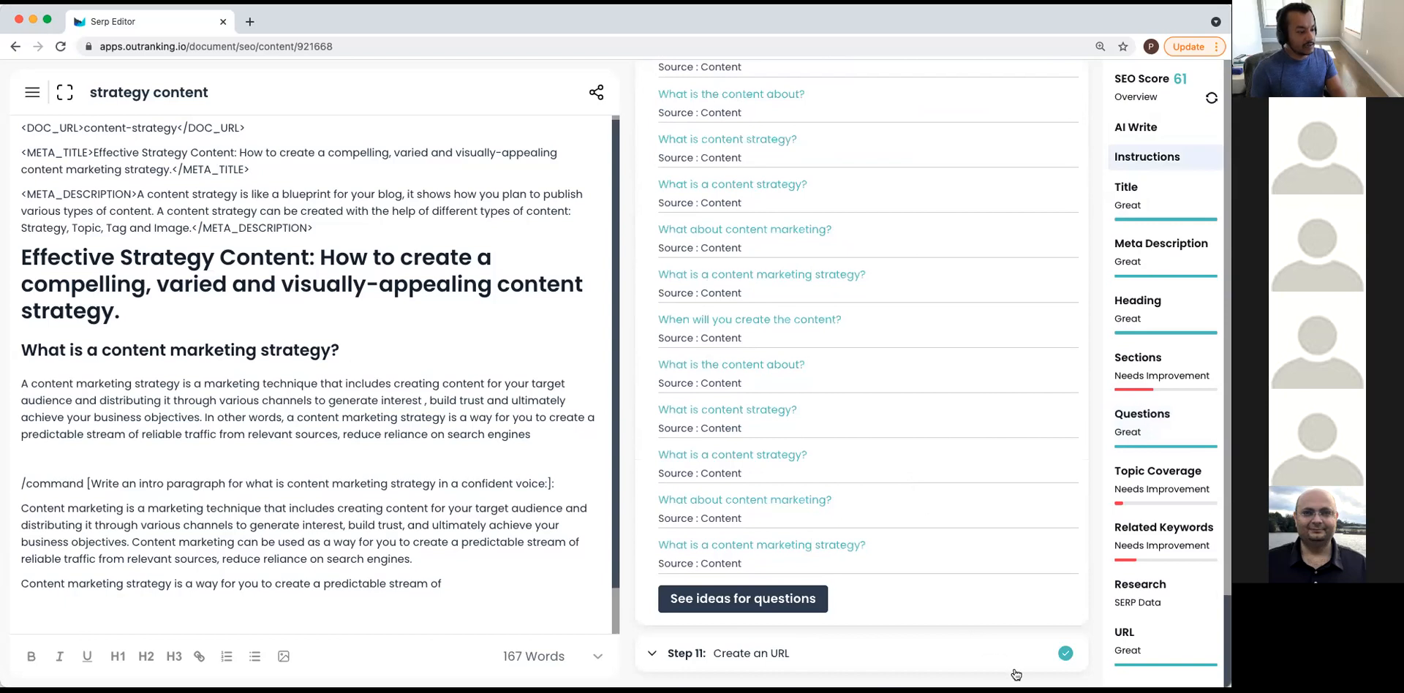
{"action": "left_click", "coordinate": [1000, 652]}
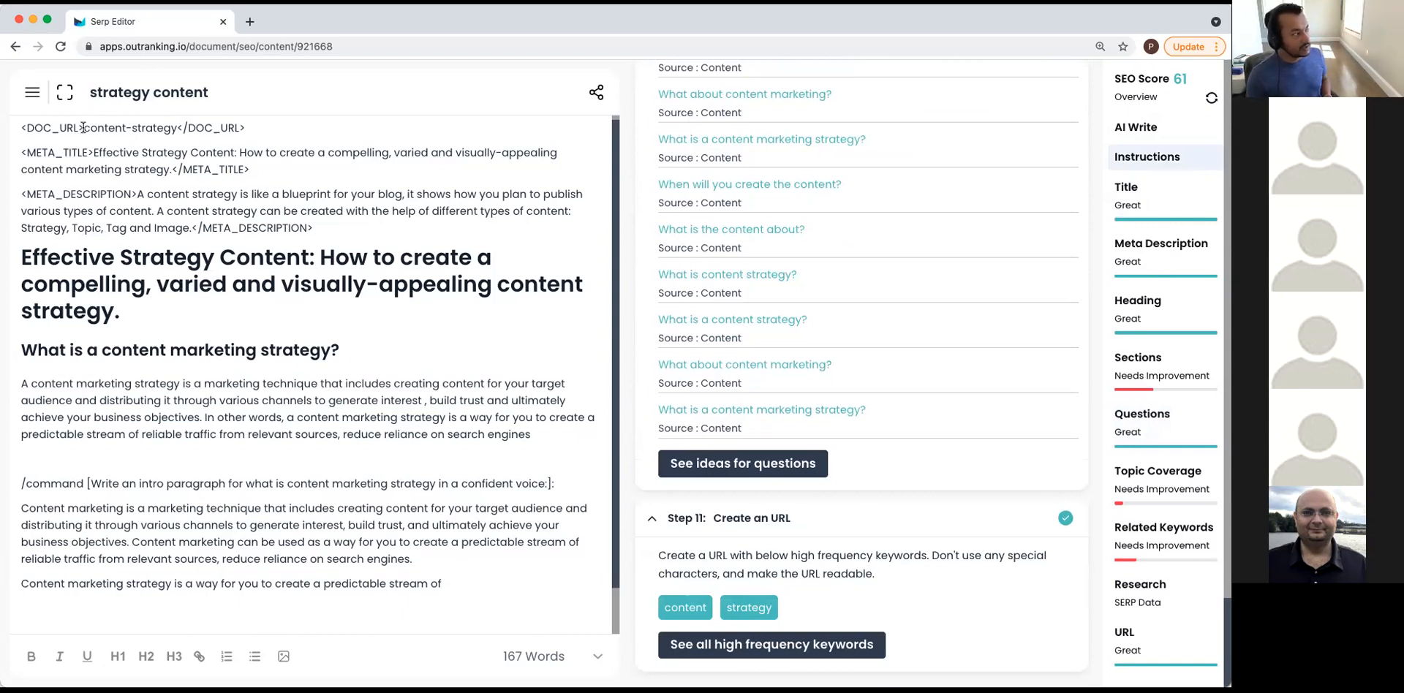
{"action": "left_click_drag", "start_coordinate": [84, 128], "coordinate": [179, 132]}
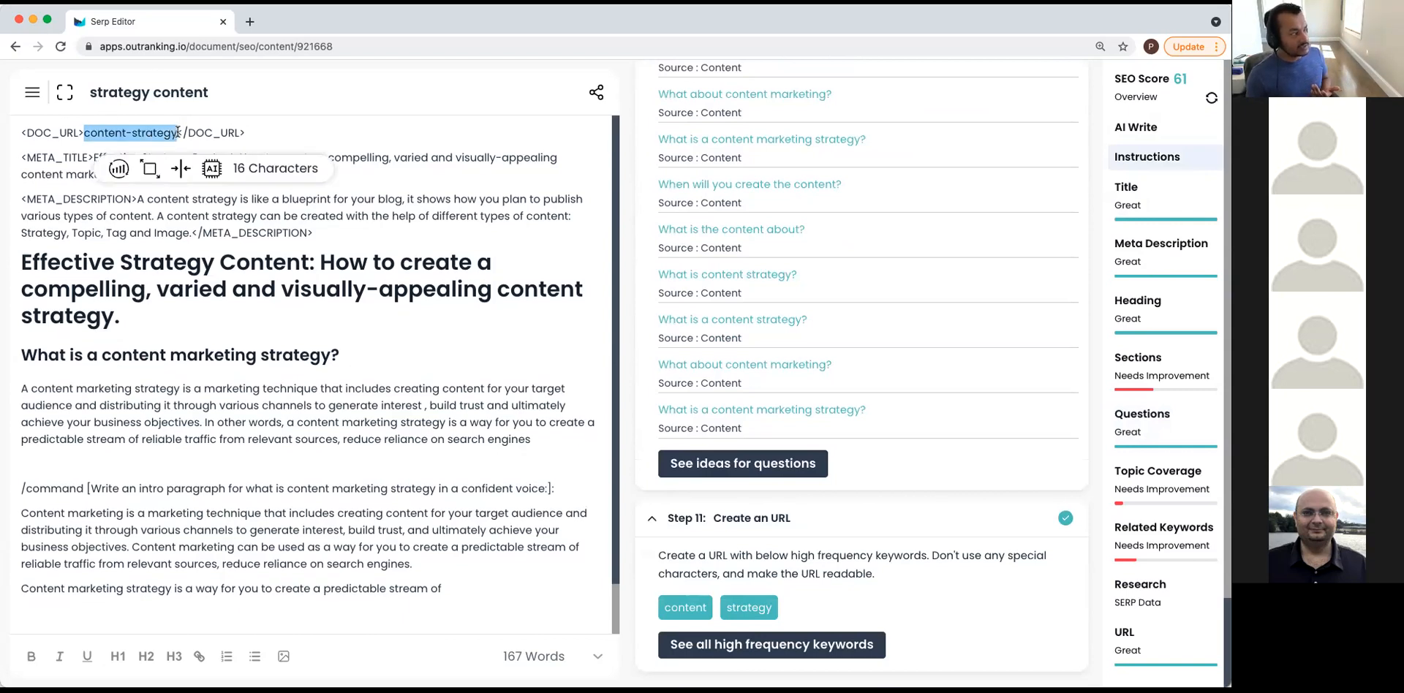
{"action": "left_click", "coordinate": [179, 134]}
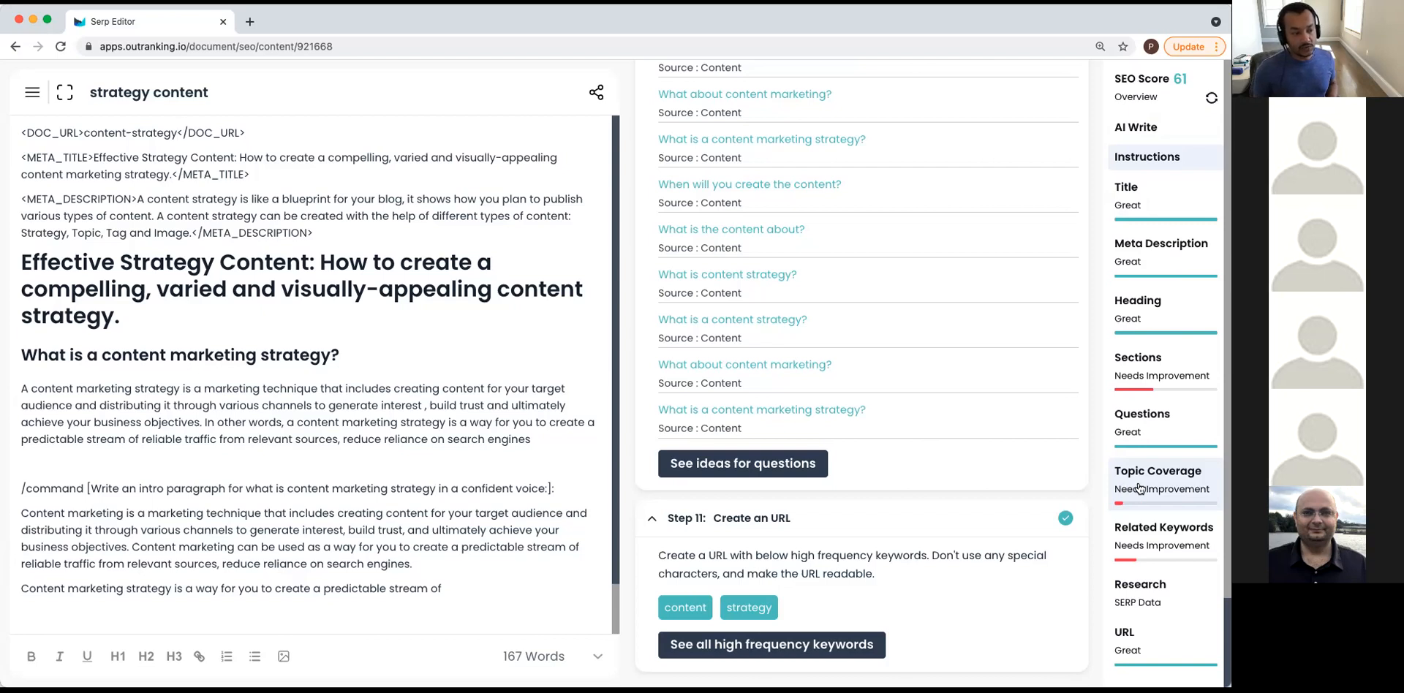
Open Topic Coverage and compare the keyword densities of topics such as "content" with the Density Helper's colour ranges.
{"action": "left_click", "coordinate": [1138, 489]}
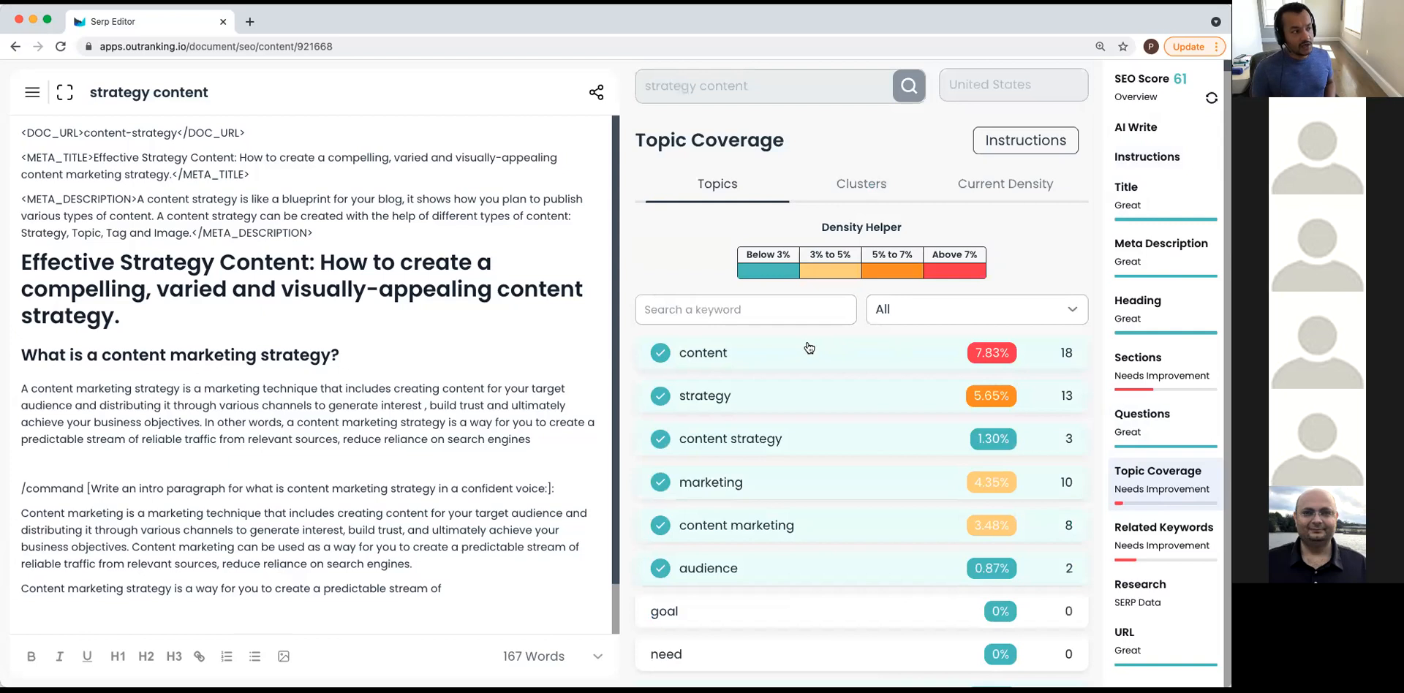
{"action": "left_click_drag", "start_coordinate": [826, 227], "coordinate": [918, 235]}
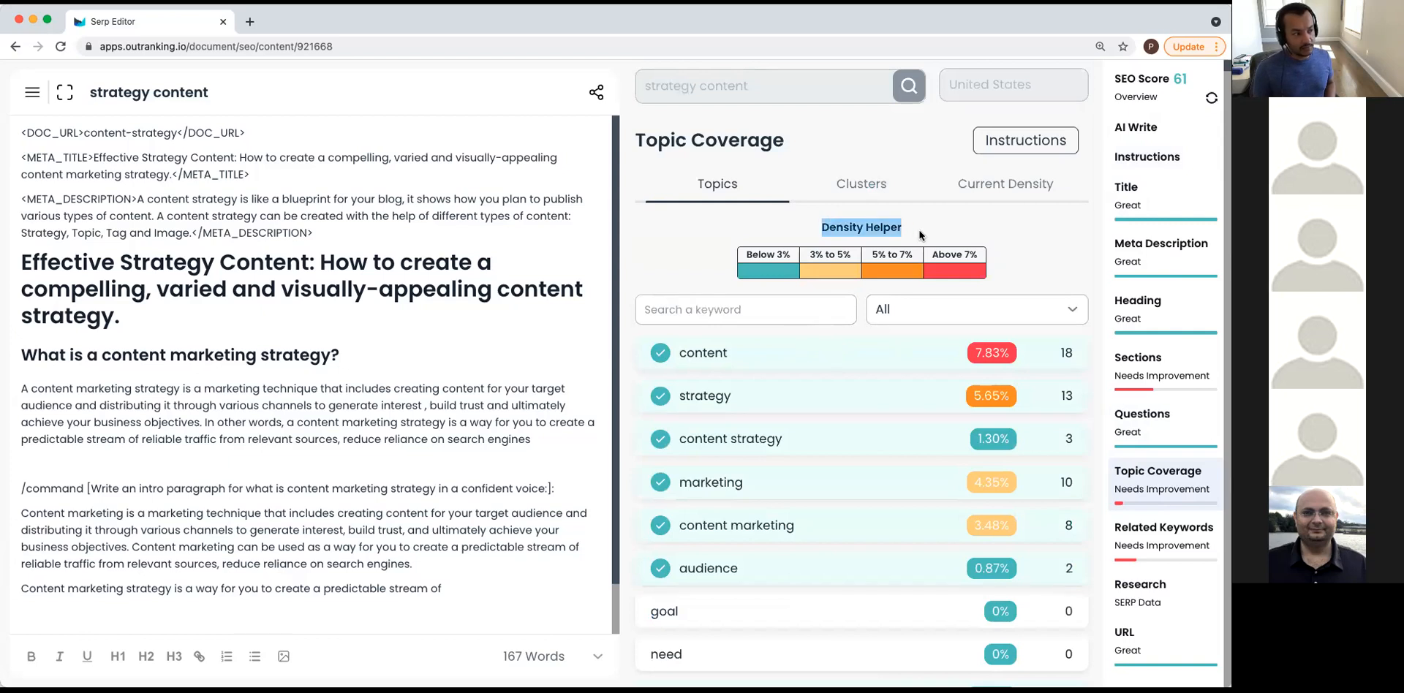
{"action": "scroll", "coordinate": [1006, 361], "scroll_direction": "down", "scroll_amount": 1}
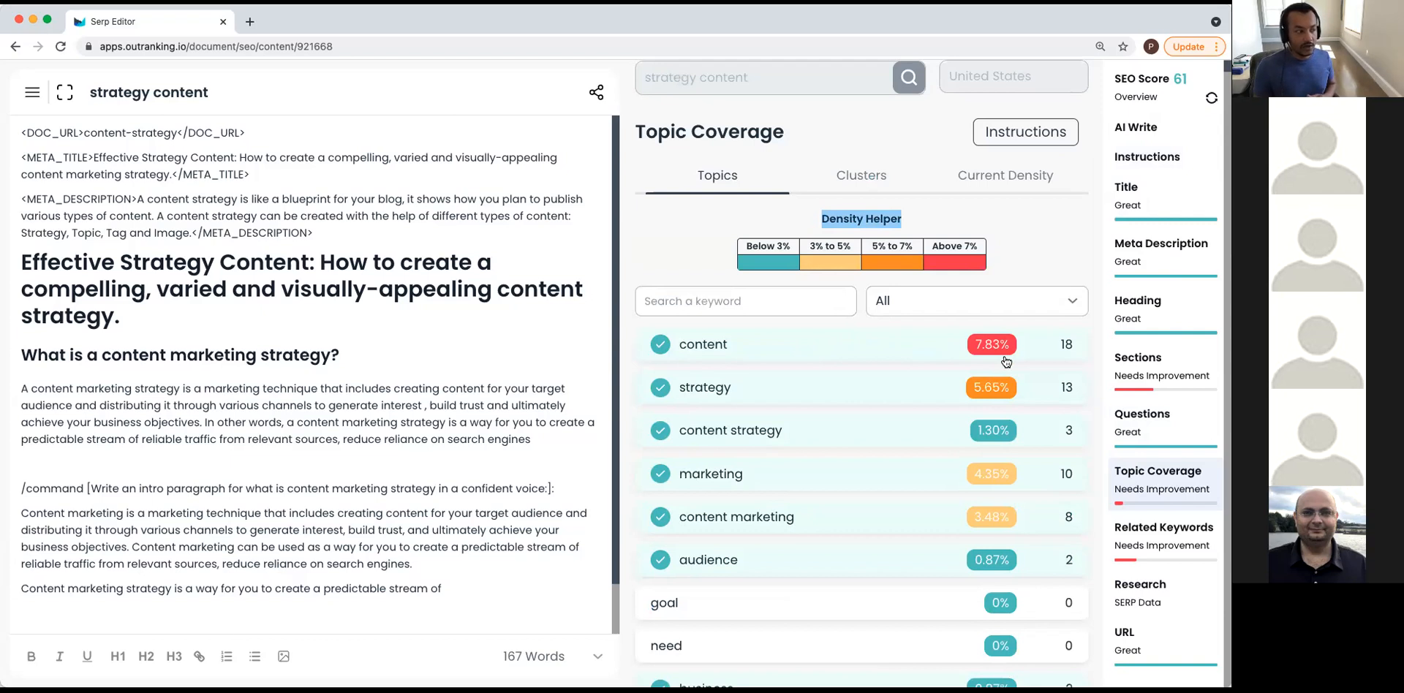
{"action": "scroll", "coordinate": [365, 385], "scroll_direction": "down", "scroll_amount": 1}
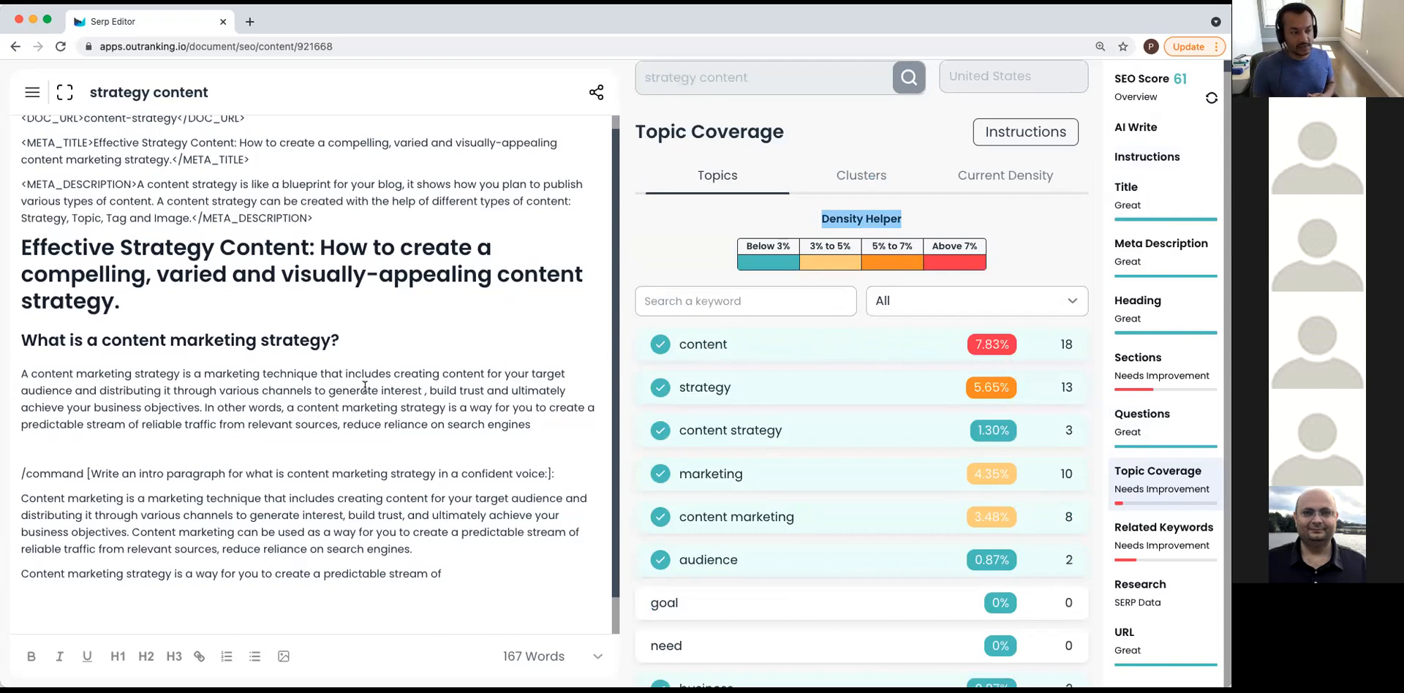
{"action": "scroll", "coordinate": [365, 386], "scroll_direction": "down", "scroll_amount": 1}
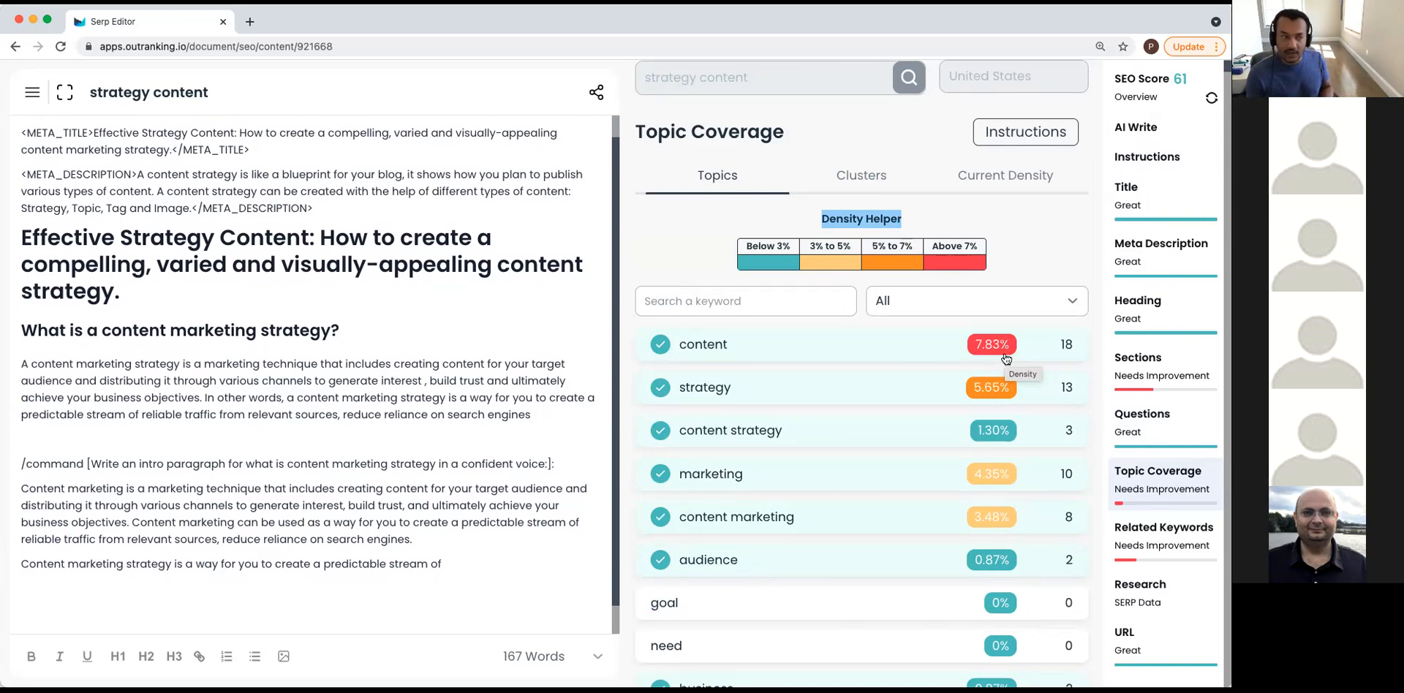
{"action": "scroll", "coordinate": [1006, 358], "scroll_direction": "up", "scroll_amount": 1}
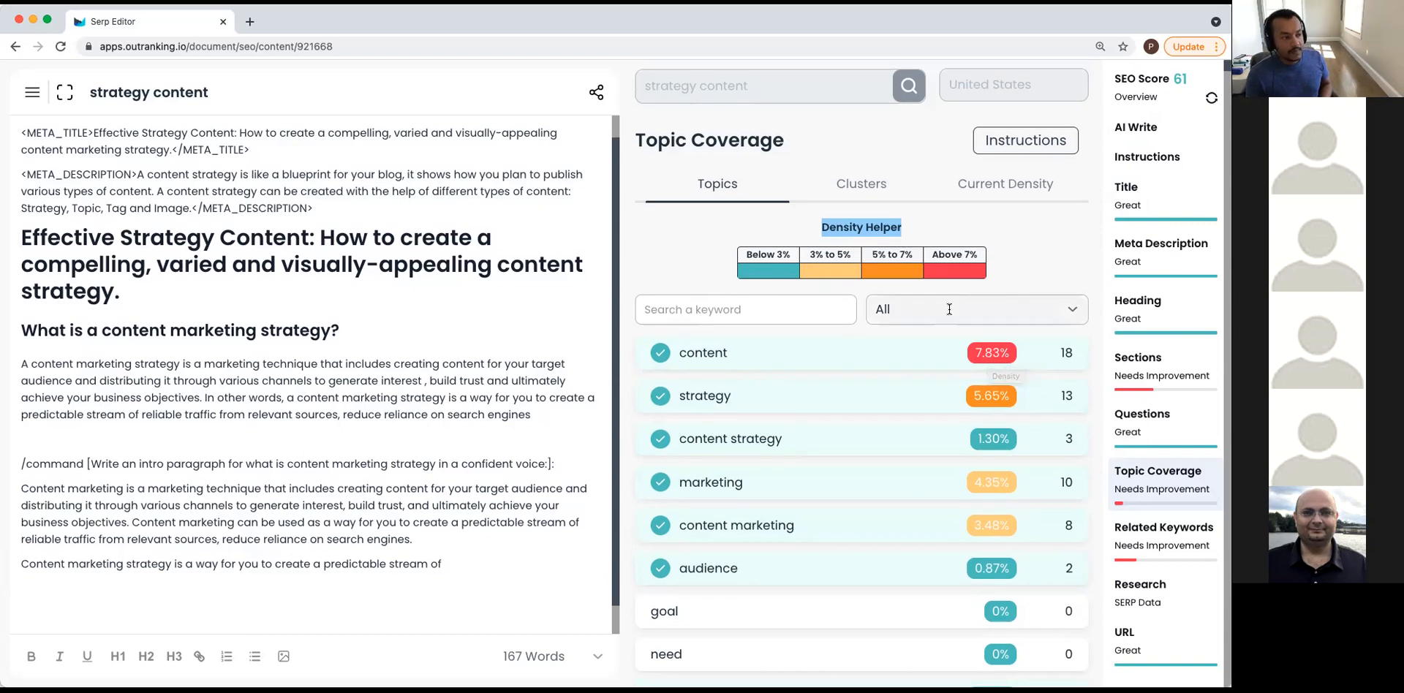
Search the Topic Coverage topics for "example", review the matching keywords, and clear the search.
{"action": "left_click", "coordinate": [678, 312]}
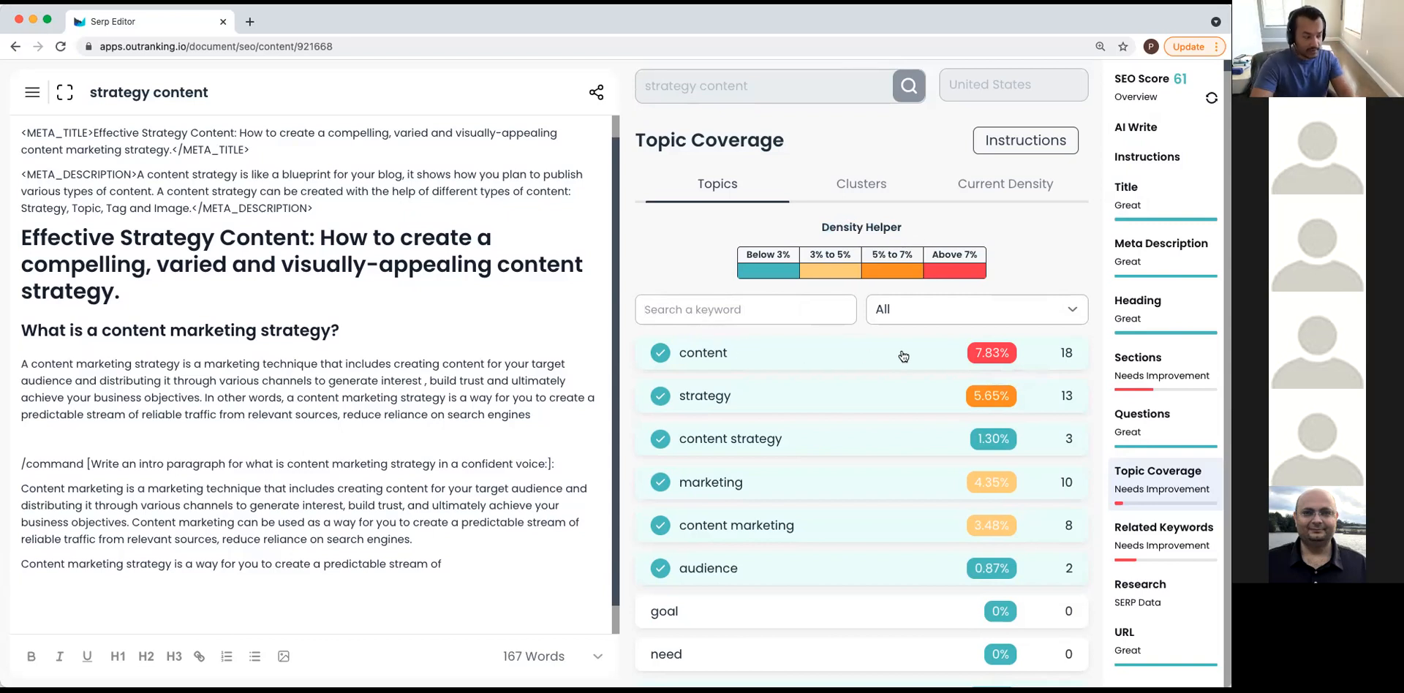
{"action": "type", "text": "example"}
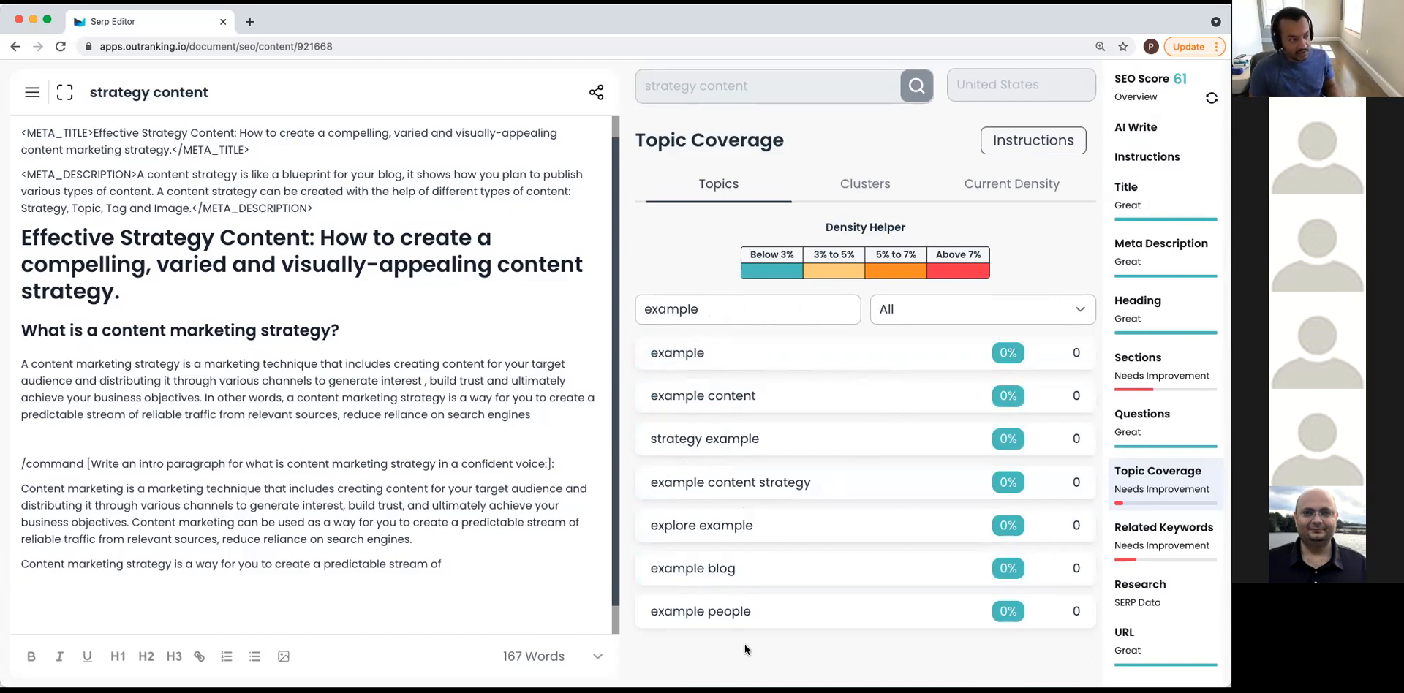
{"action": "left_click_drag", "start_coordinate": [714, 306], "coordinate": [619, 309]}
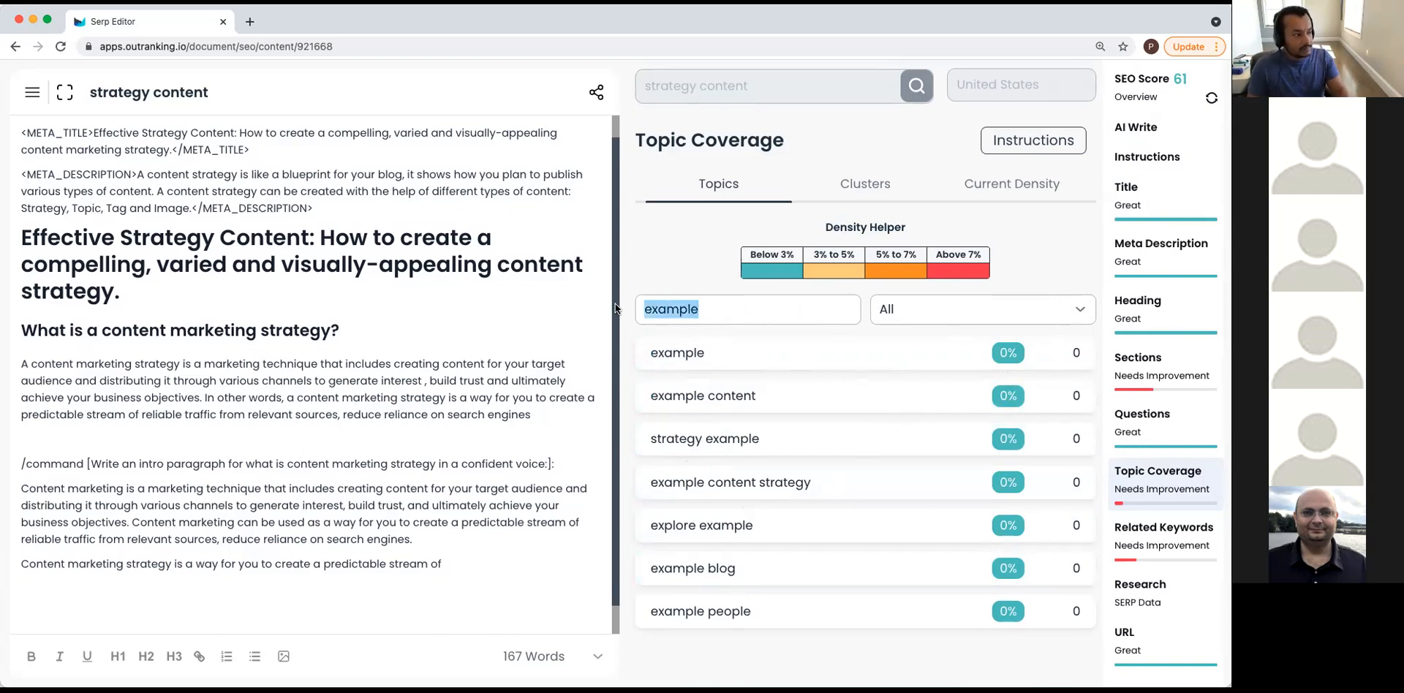
{"action": "key", "text": "BackSpace"}
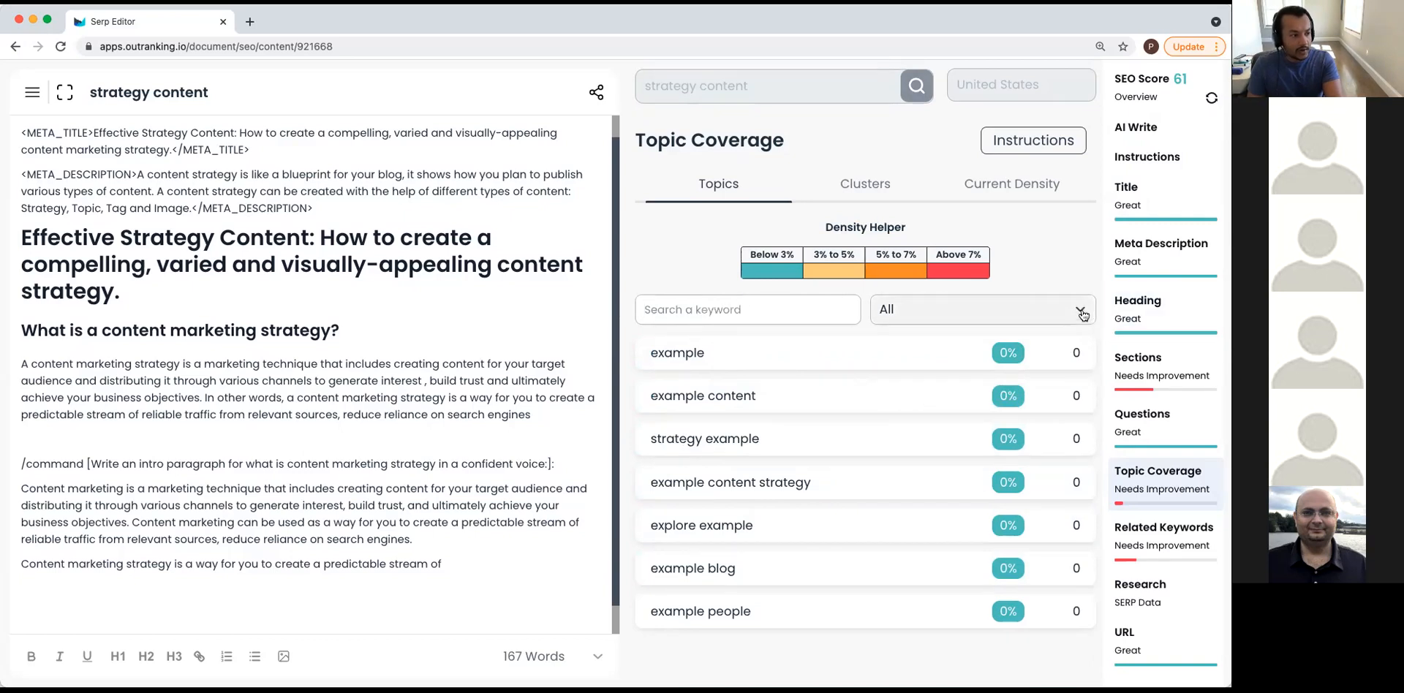
Filter the topics to Two word phrases and look through the filtered list.
{"action": "left_click", "coordinate": [1082, 313]}
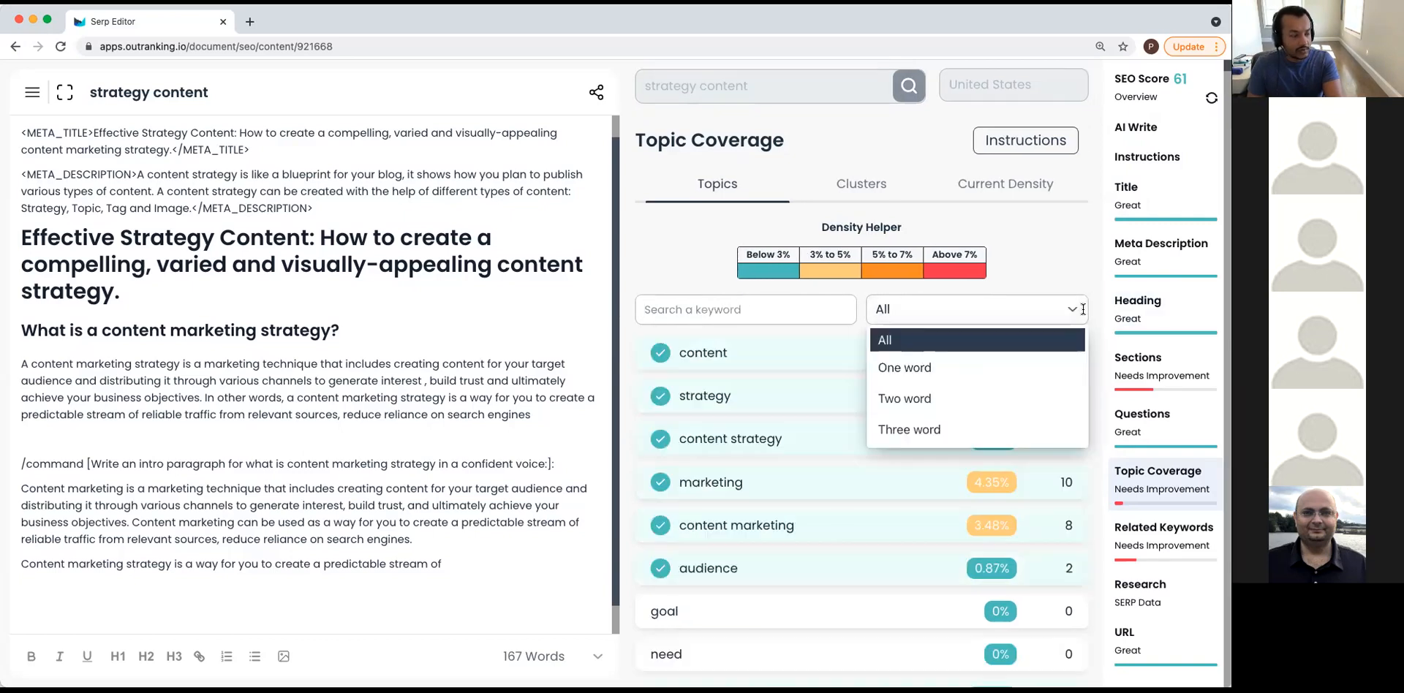
{"action": "left_click", "coordinate": [909, 399]}
{"action": "scroll", "coordinate": [851, 513], "scroll_direction": "down", "scroll_amount": 2}
{"action": "scroll", "coordinate": [850, 514], "scroll_direction": "down", "scroll_amount": 15}
{"action": "scroll", "coordinate": [850, 507], "scroll_direction": "up", "scroll_amount": 15}
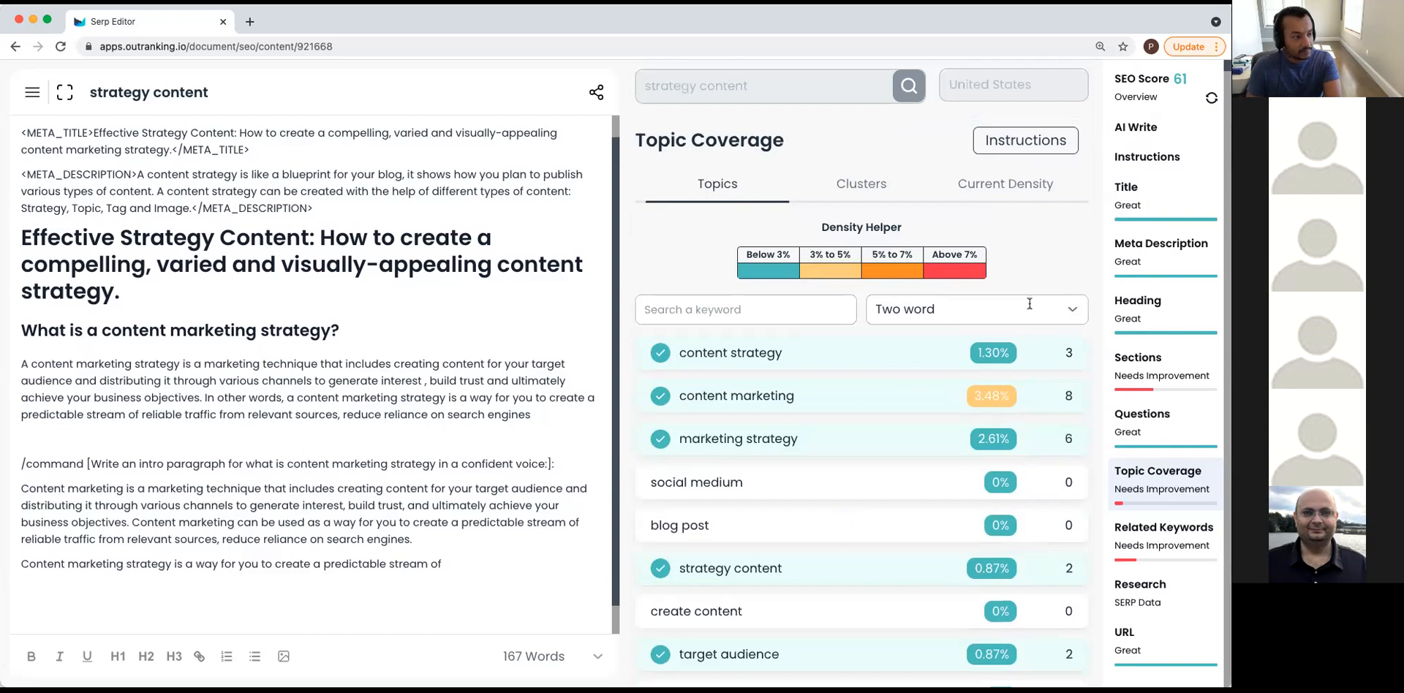
Switch the topic filter to Three word and look through the resulting phrases.
{"action": "left_click", "coordinate": [1072, 313]}
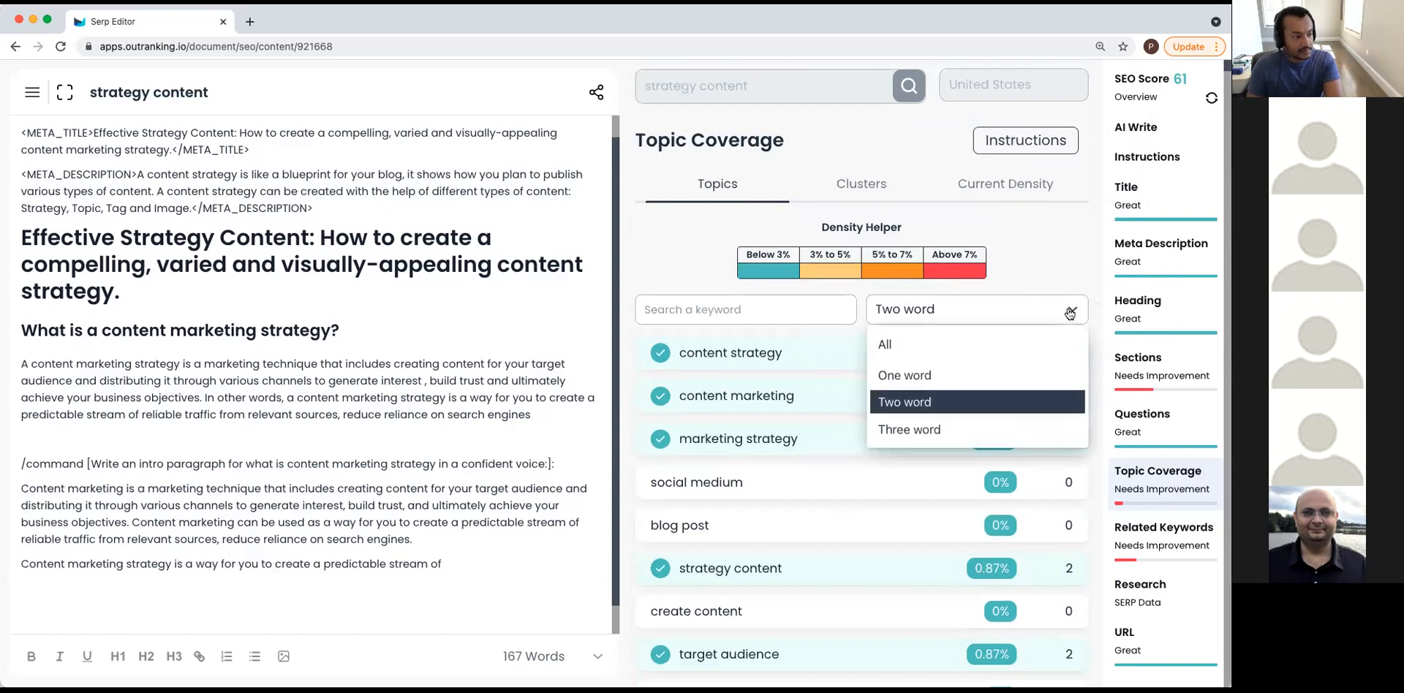
{"action": "left_click", "coordinate": [949, 432]}
{"action": "scroll", "coordinate": [895, 417], "scroll_direction": "down", "scroll_amount": 3}
{"action": "scroll", "coordinate": [885, 419], "scroll_direction": "up", "scroll_amount": 3}
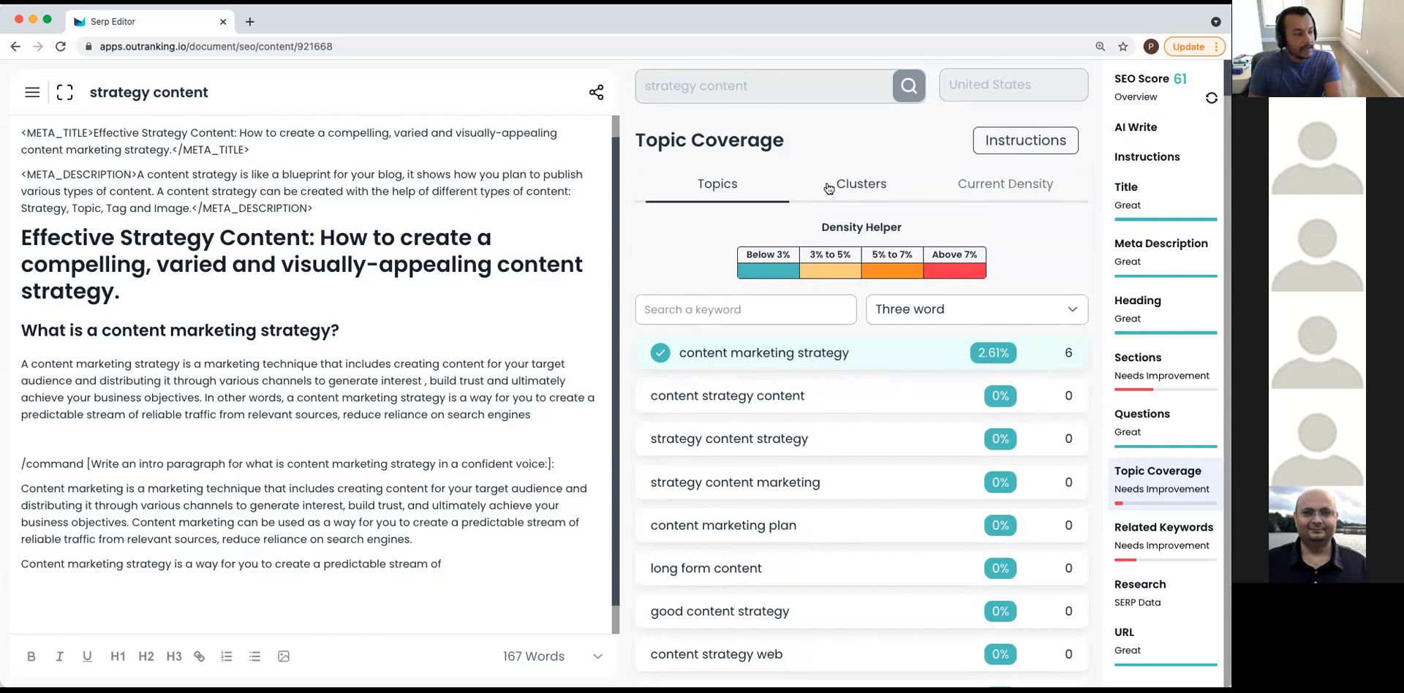
Show the topic clusters with the Two word grouping and expand the "content strategy" cluster.
{"action": "left_click", "coordinate": [863, 191]}
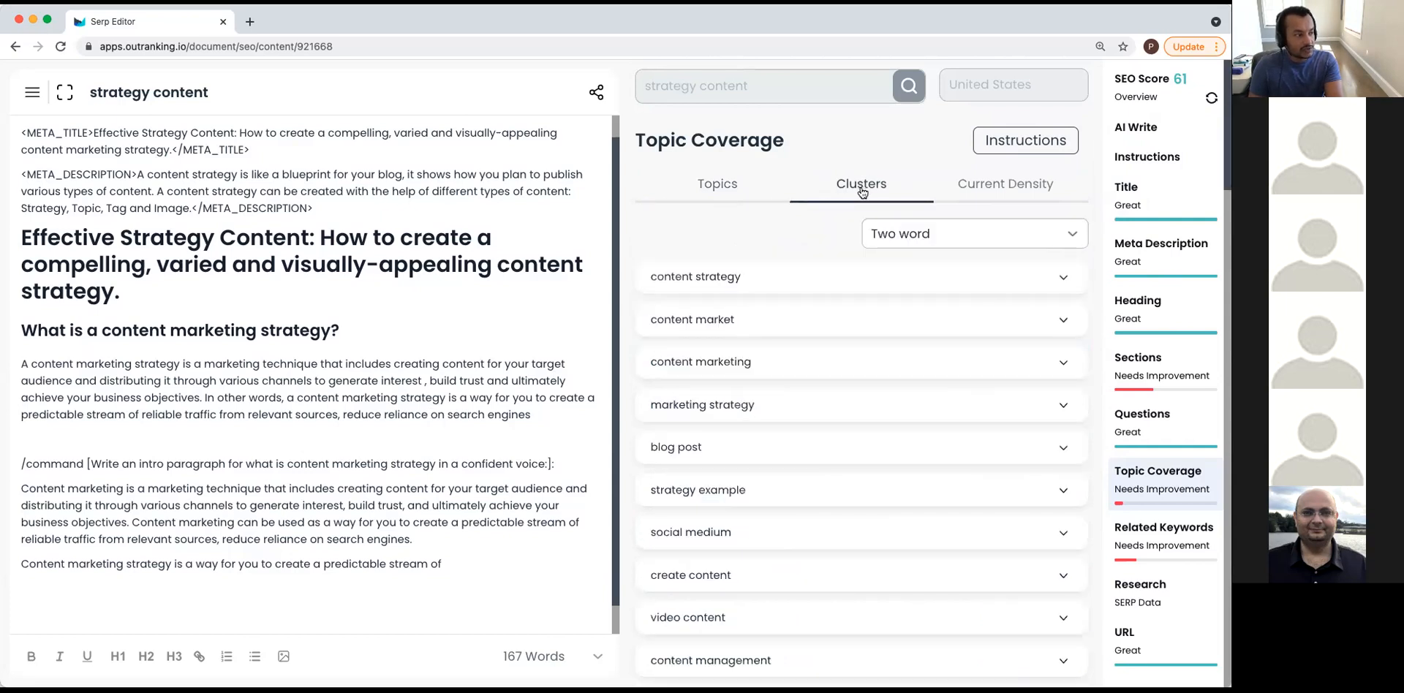
{"action": "left_click", "coordinate": [1074, 234]}
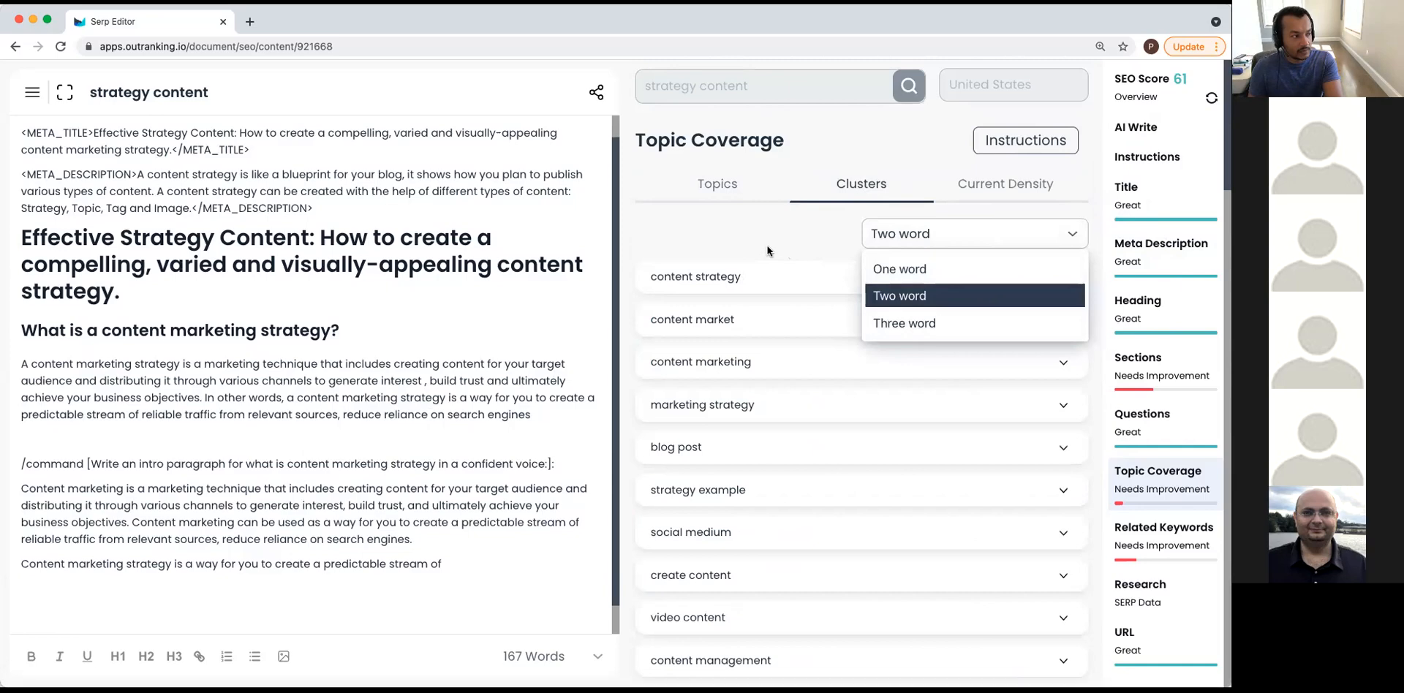
{"action": "left_click", "coordinate": [963, 294]}
{"action": "left_click", "coordinate": [1063, 282]}
Examine the keyword variations inside the "content strategy" cluster and the other two-word clusters listed after it.
{"action": "scroll", "coordinate": [998, 357], "scroll_direction": "down", "scroll_amount": 10}
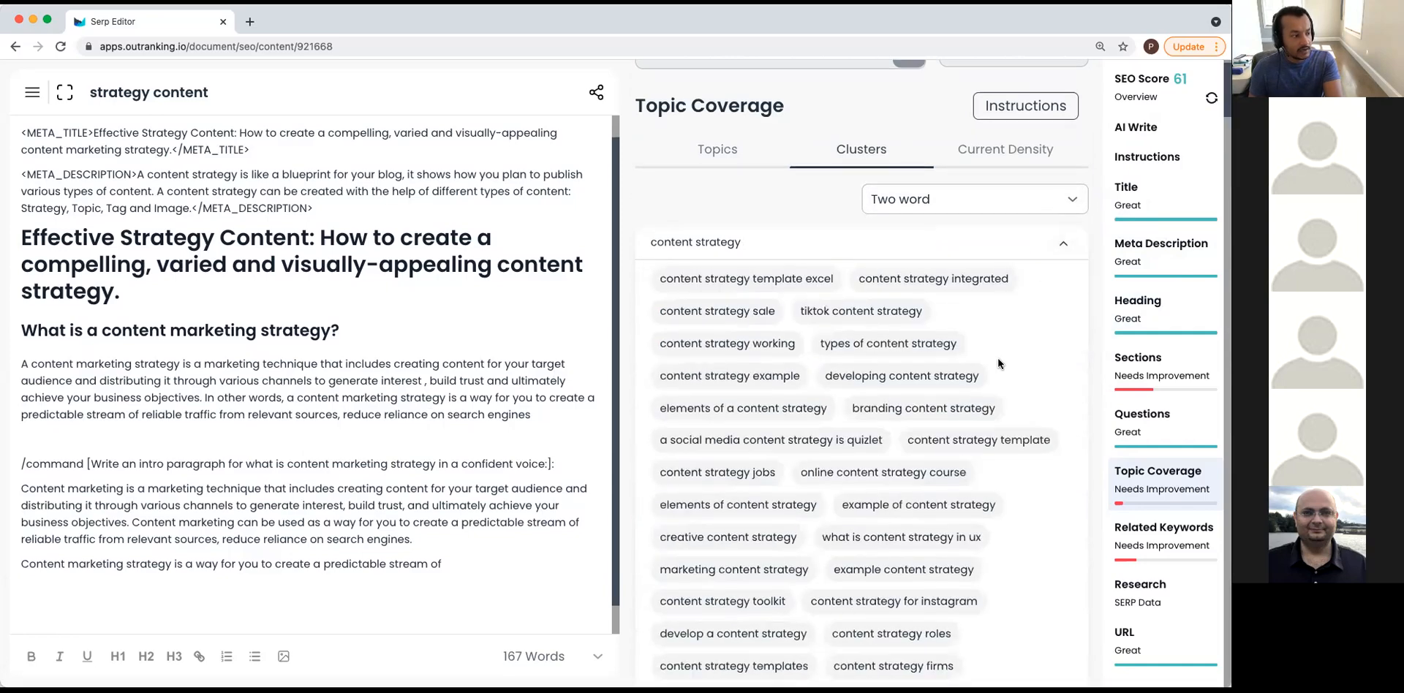
{"action": "scroll", "coordinate": [997, 357], "scroll_direction": "down", "scroll_amount": 15}
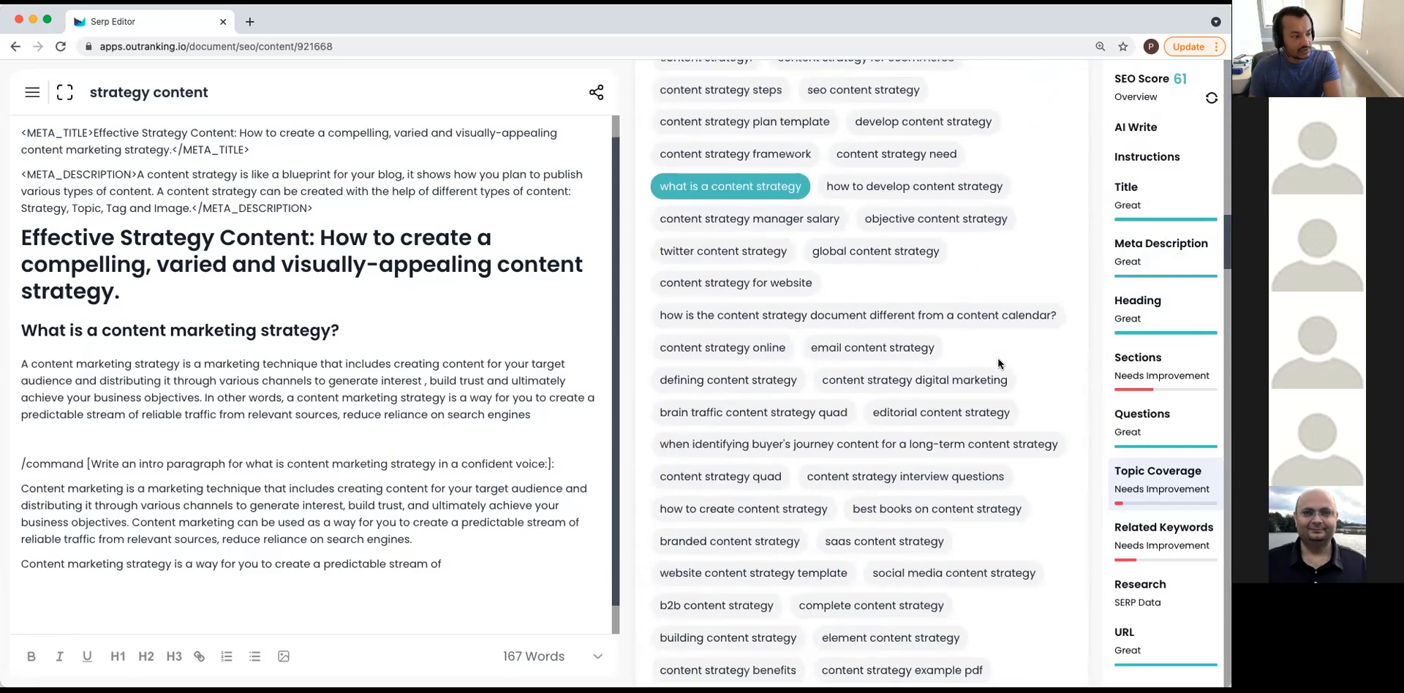
{"action": "scroll", "coordinate": [998, 357], "scroll_direction": "down", "scroll_amount": 15}
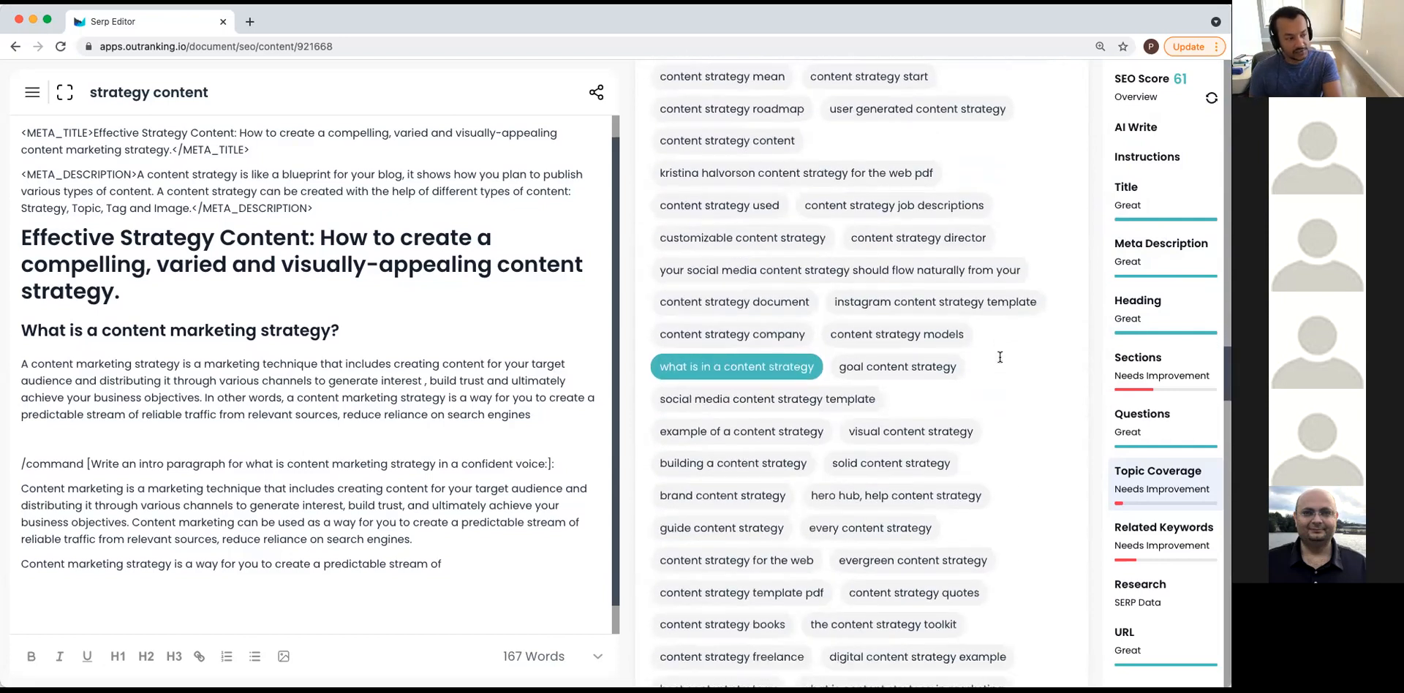
{"action": "scroll", "coordinate": [986, 358], "scroll_direction": "down", "scroll_amount": 5}
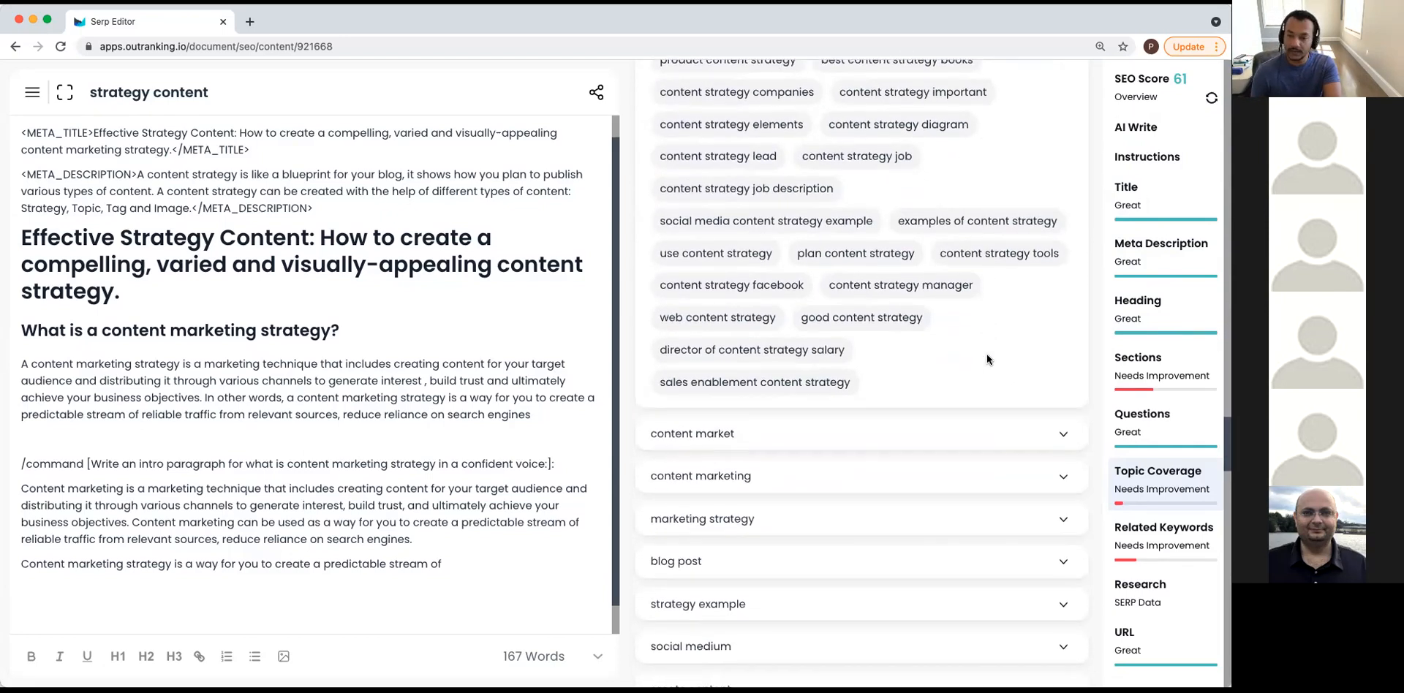
{"action": "scroll", "coordinate": [985, 358], "scroll_direction": "down", "scroll_amount": 3}
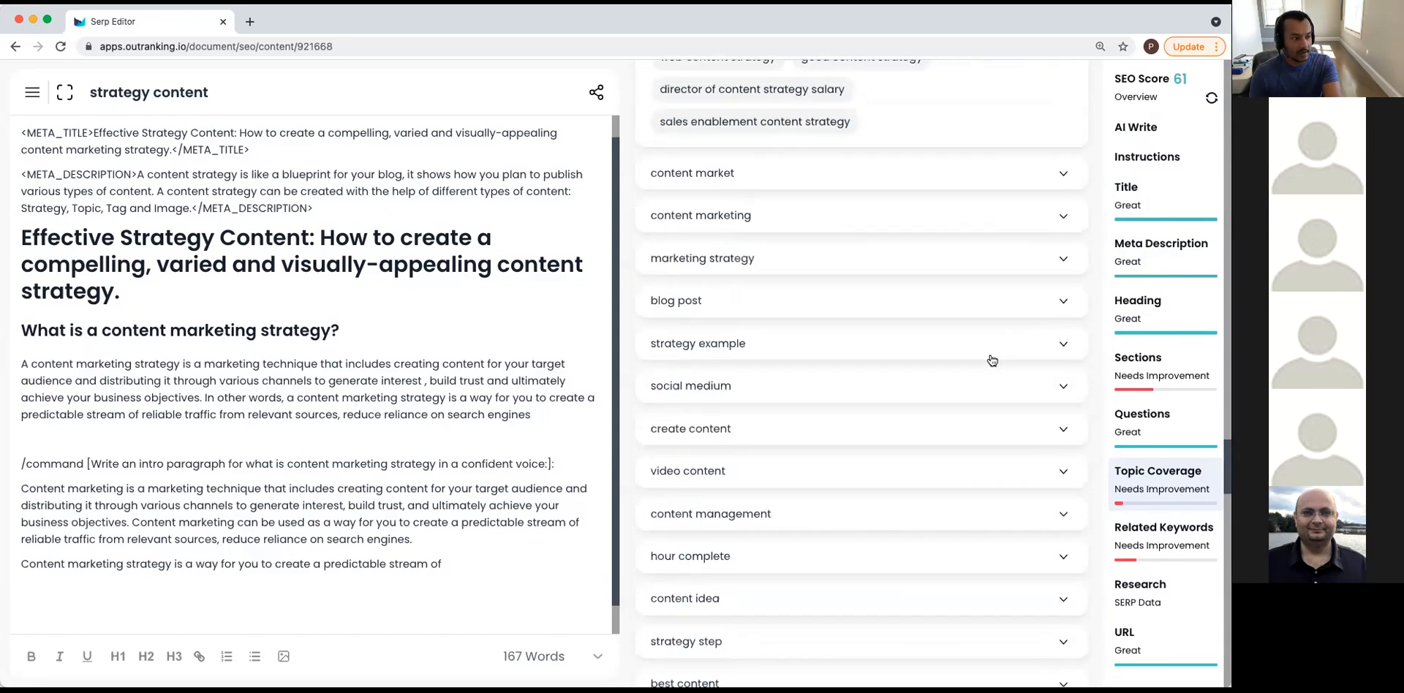
{"action": "scroll", "coordinate": [979, 369], "scroll_direction": "up", "scroll_amount": 10}
{"action": "scroll", "coordinate": [978, 373], "scroll_direction": "up", "scroll_amount": 5}
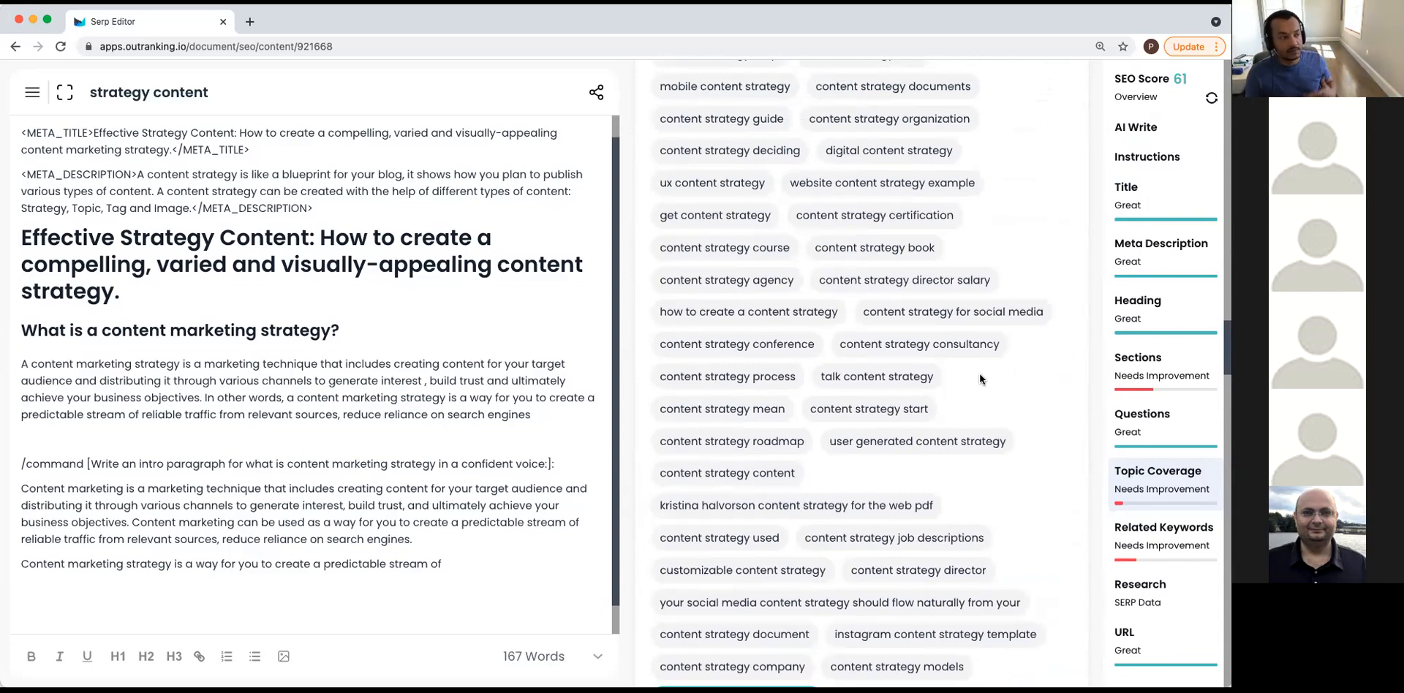
{"action": "scroll", "coordinate": [978, 375], "scroll_direction": "down", "scroll_amount": 1}
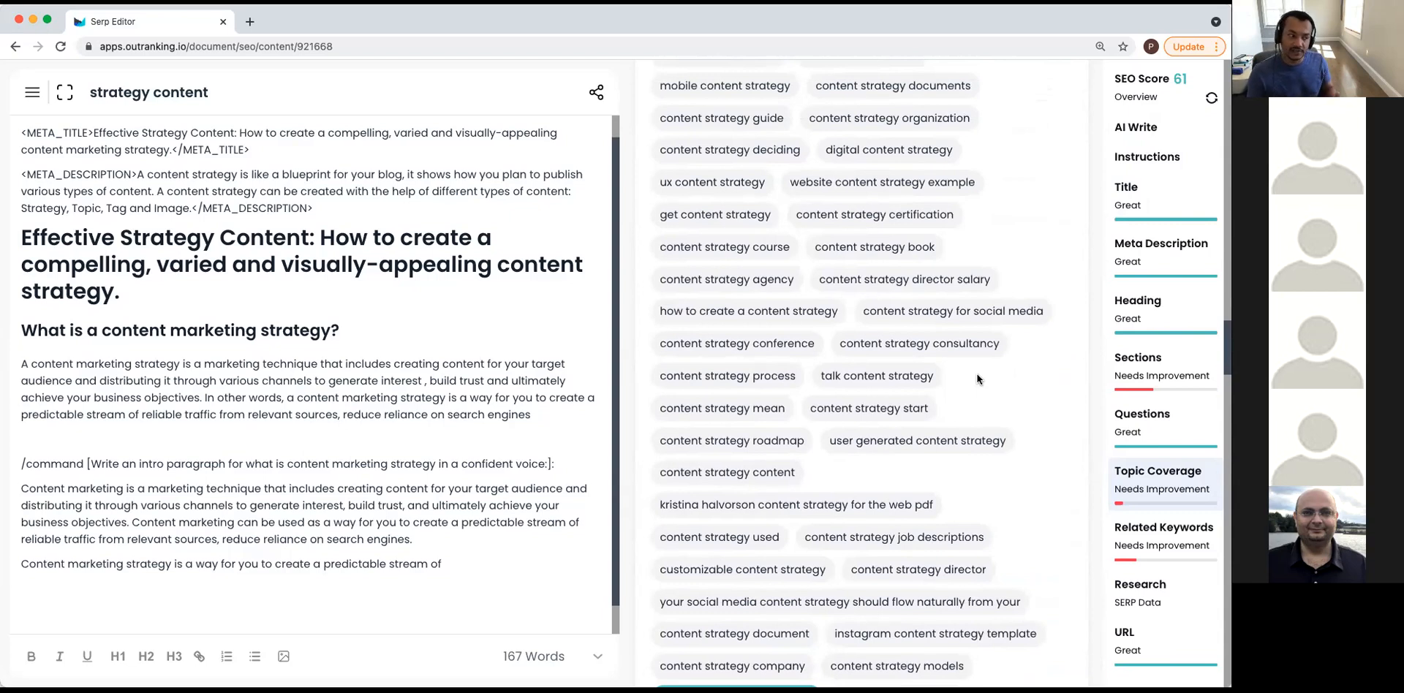
{"action": "scroll", "coordinate": [1067, 399], "scroll_direction": "up", "scroll_amount": 1}
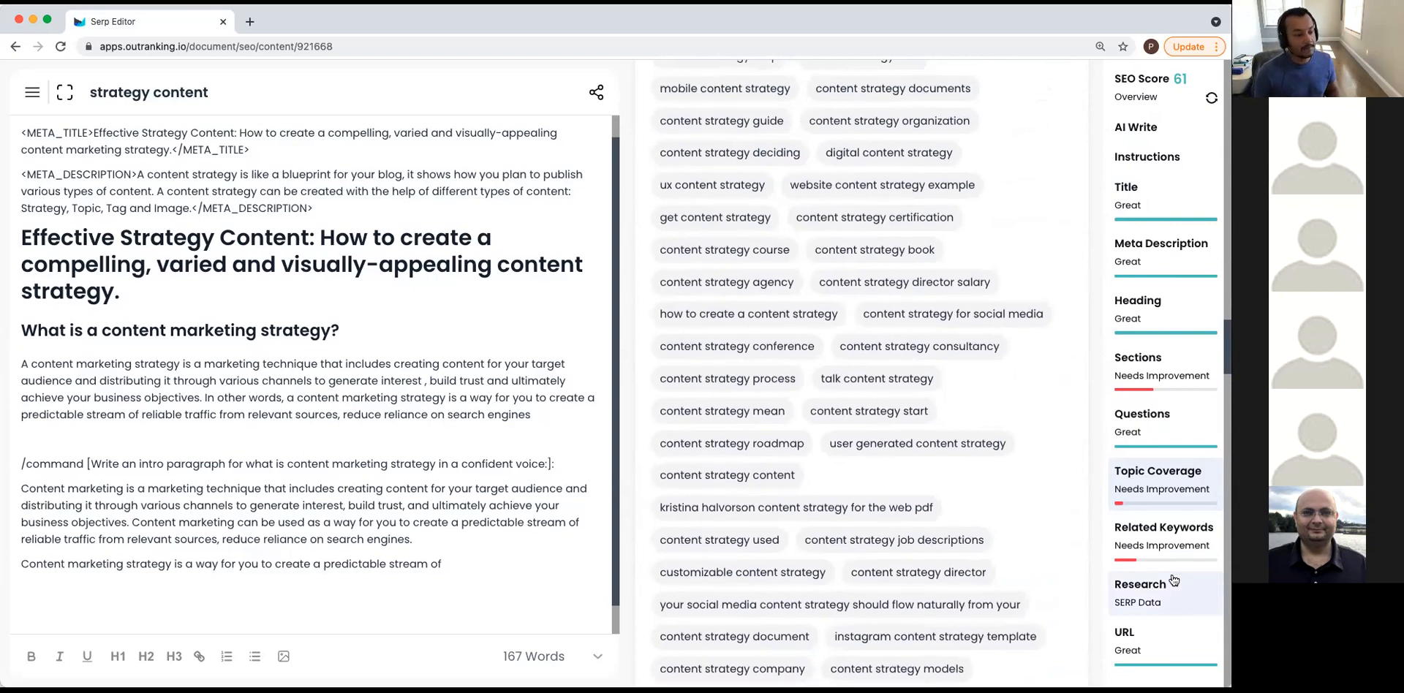
{"action": "scroll", "coordinate": [863, 400], "scroll_direction": "up", "scroll_amount": 5}
{"action": "scroll", "coordinate": [863, 400], "scroll_direction": "up", "scroll_amount": 10}
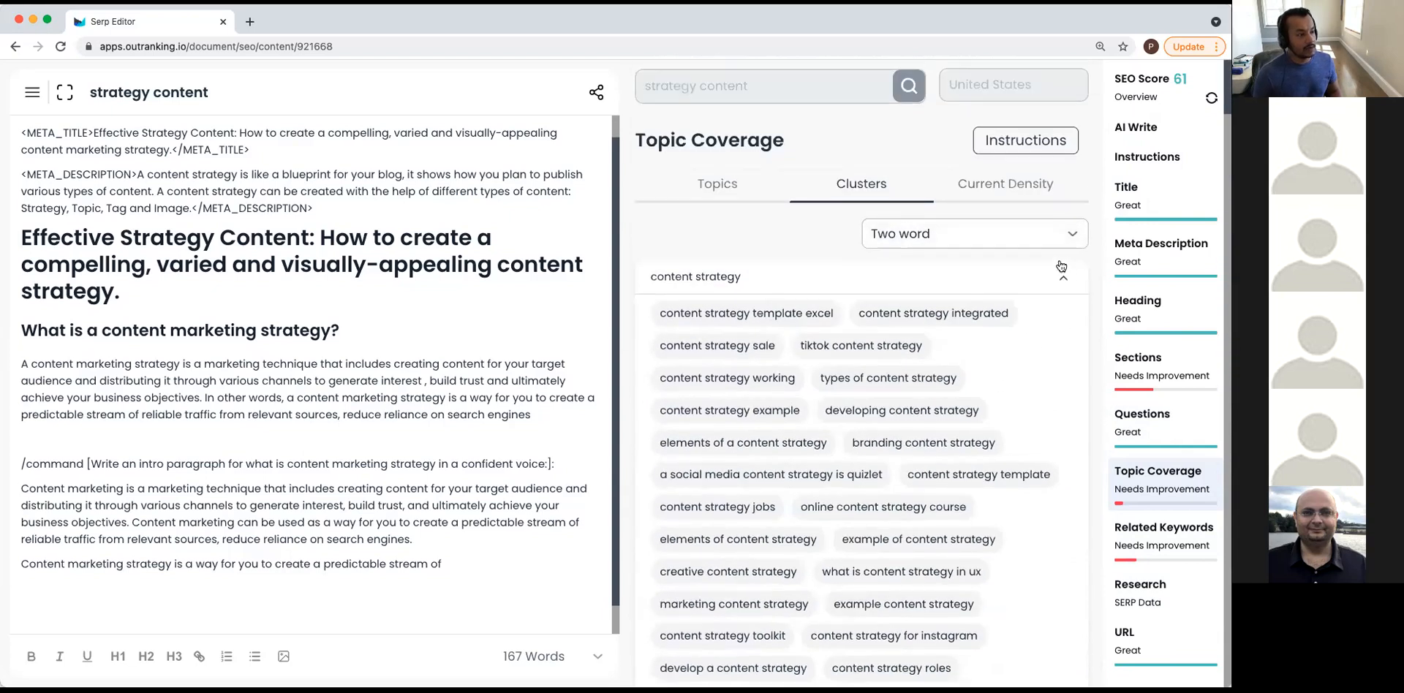
Check the document's Current Density for all keywords, and return to the Topics list.
{"action": "left_click", "coordinate": [975, 192]}
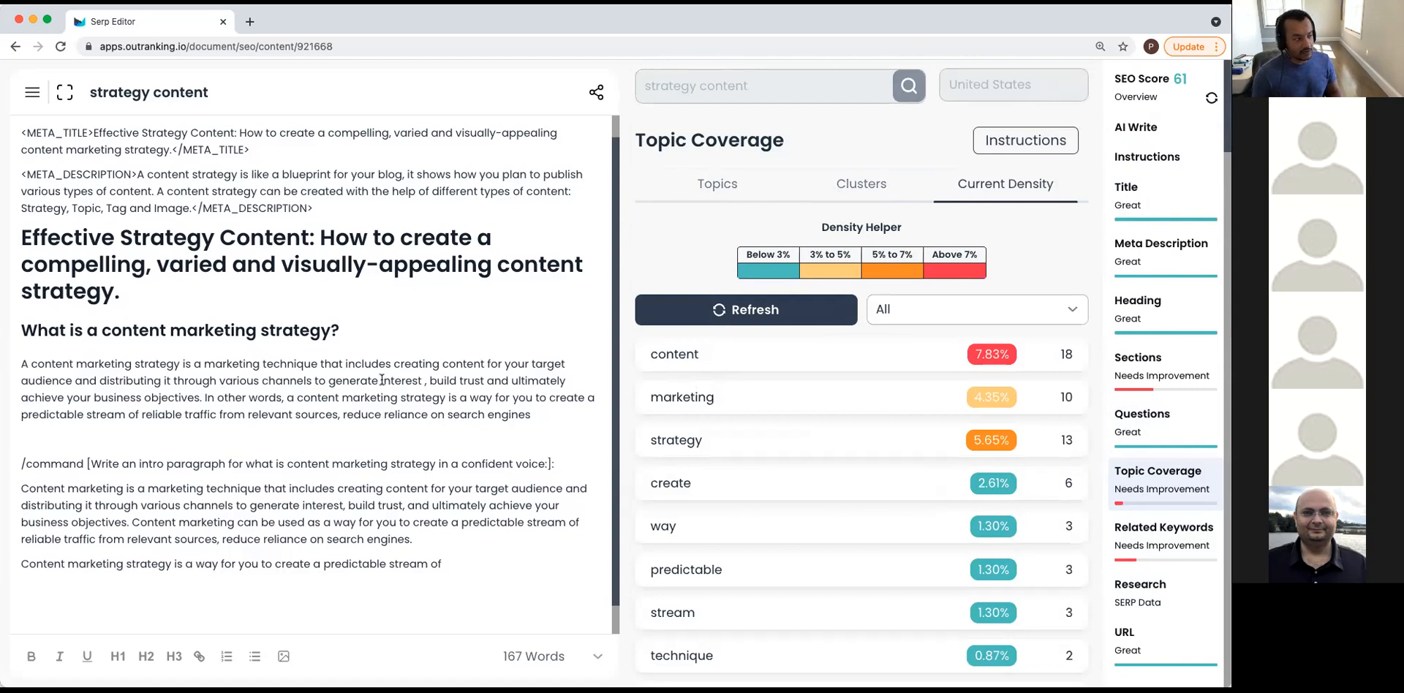
{"action": "left_click", "coordinate": [720, 188]}
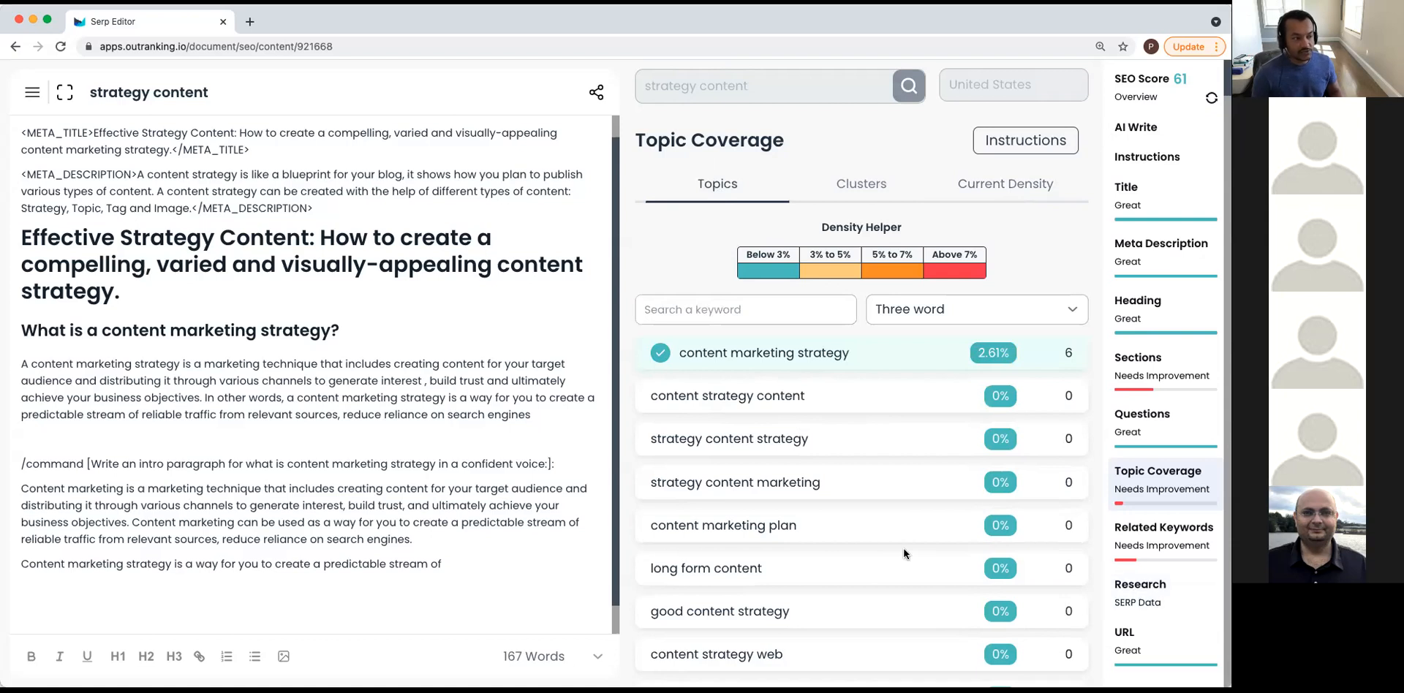
{"action": "scroll", "coordinate": [1041, 499], "scroll_direction": "down", "scroll_amount": 1}
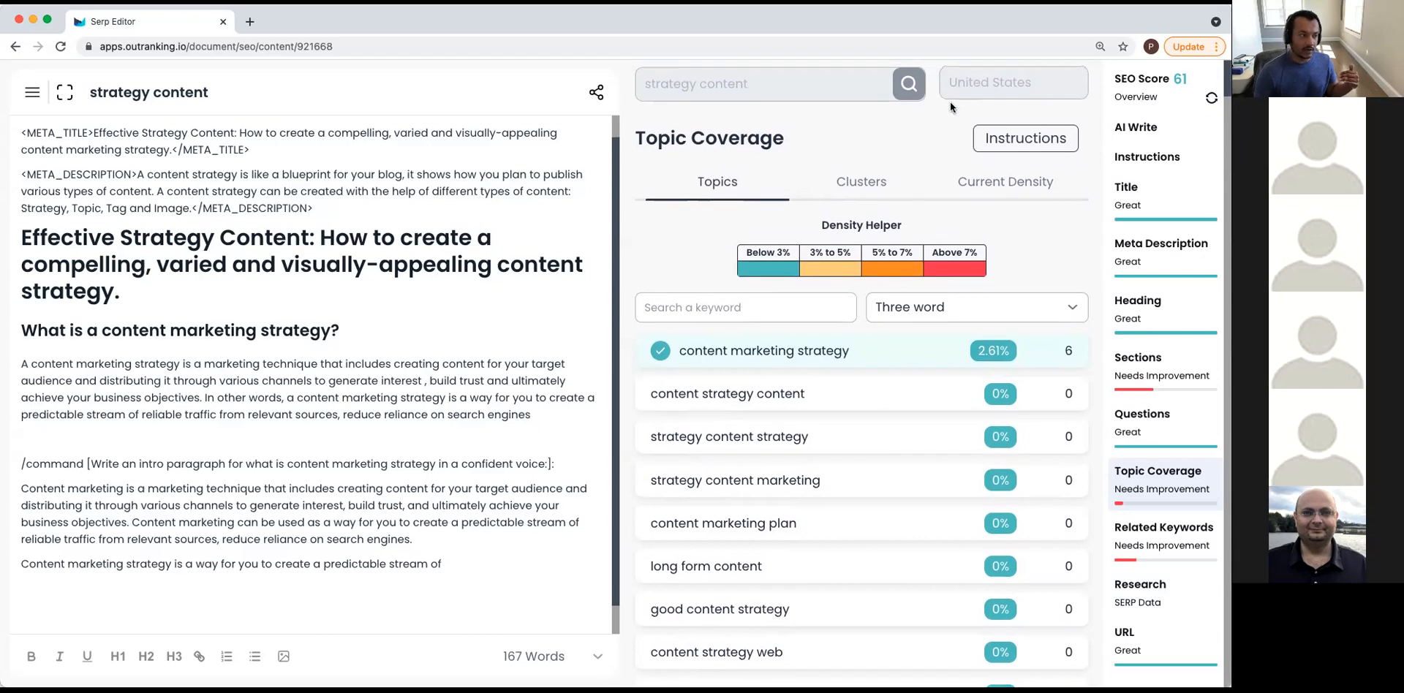
Check the Current Density of all keywords used in the document.
{"action": "left_click", "coordinate": [980, 185]}
{"action": "scroll", "coordinate": [981, 188], "scroll_direction": "down", "scroll_amount": 1}
{"action": "scroll", "coordinate": [981, 188], "scroll_direction": "up", "scroll_amount": 1}
{"action": "scroll", "coordinate": [980, 188], "scroll_direction": "up", "scroll_amount": 1}
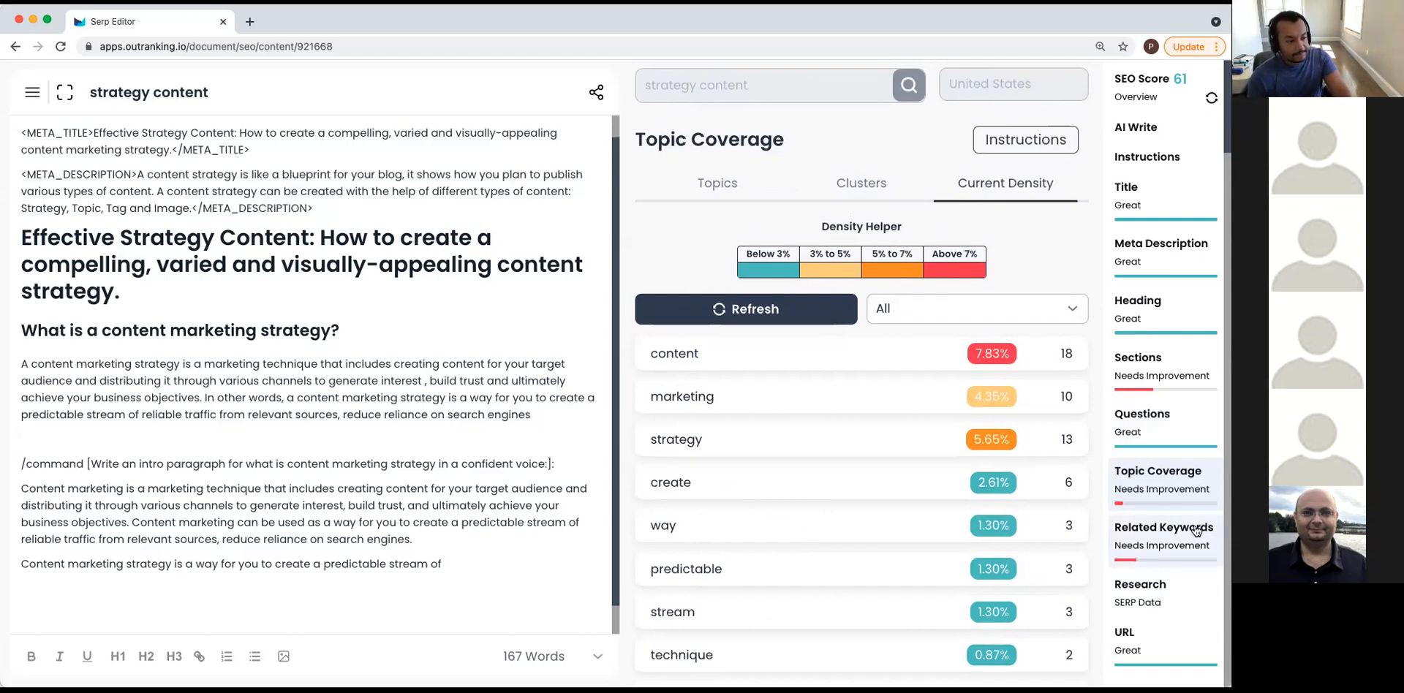
Review the Related Keywords list, checking the SERP mentions of "examples of content strategy" and comparing the used keywords with the article's H2 heading.
{"action": "left_click", "coordinate": [1158, 546]}
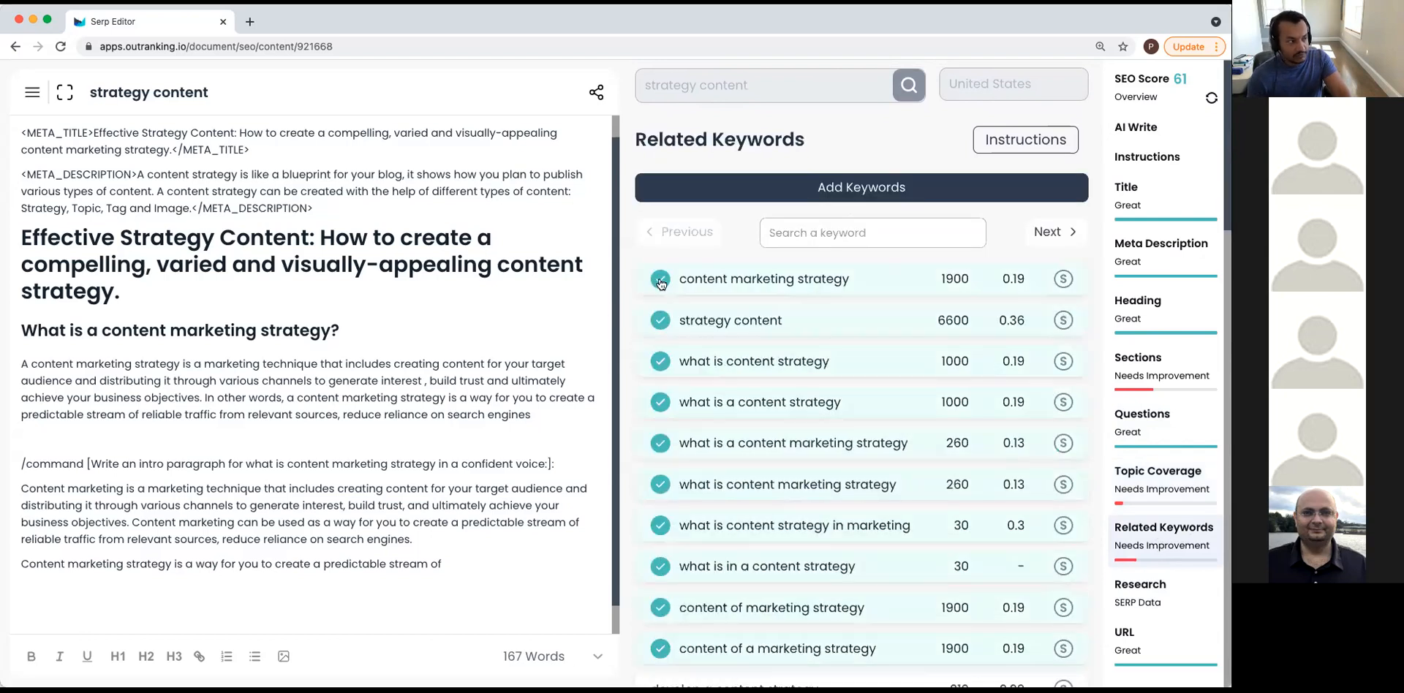
{"action": "scroll", "coordinate": [709, 424], "scroll_direction": "down", "scroll_amount": 2}
{"action": "scroll", "coordinate": [709, 424], "scroll_direction": "down", "scroll_amount": 10}
{"action": "scroll", "coordinate": [711, 424], "scroll_direction": "down", "scroll_amount": 11}
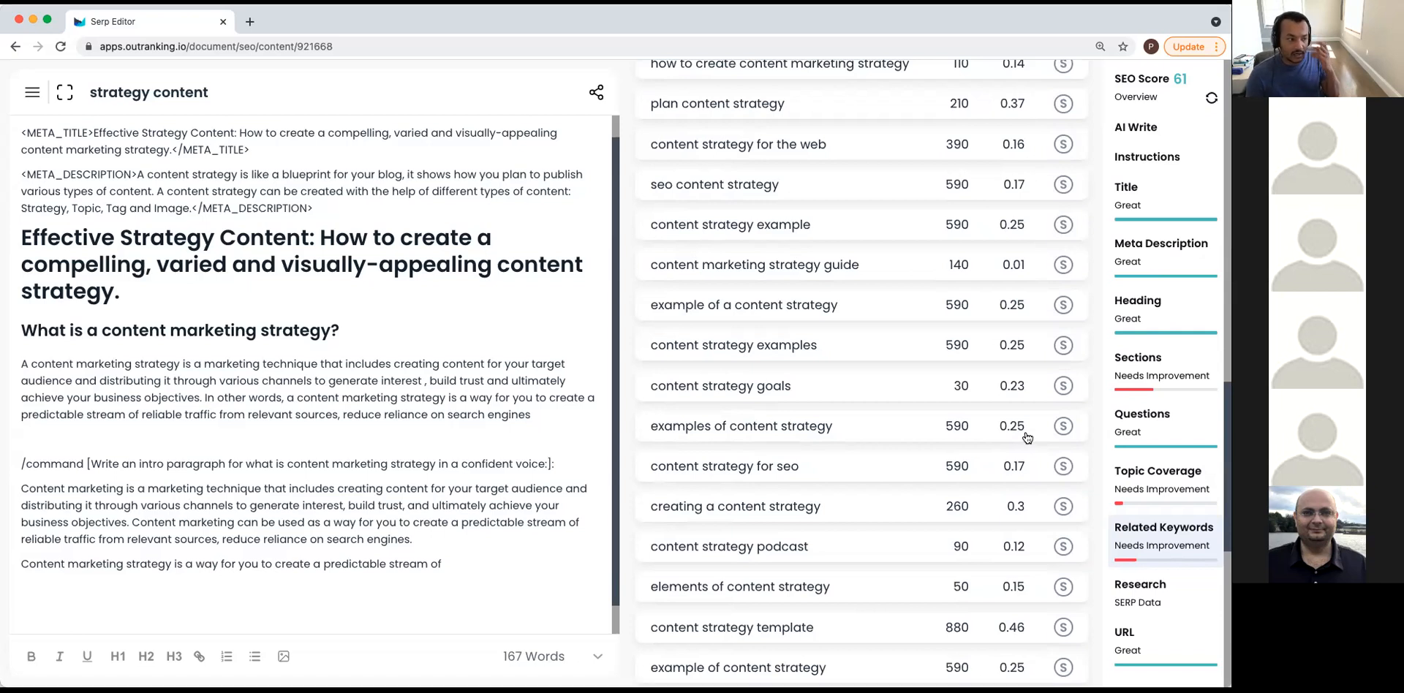
{"action": "scroll", "coordinate": [1027, 437], "scroll_direction": "down", "scroll_amount": 1}
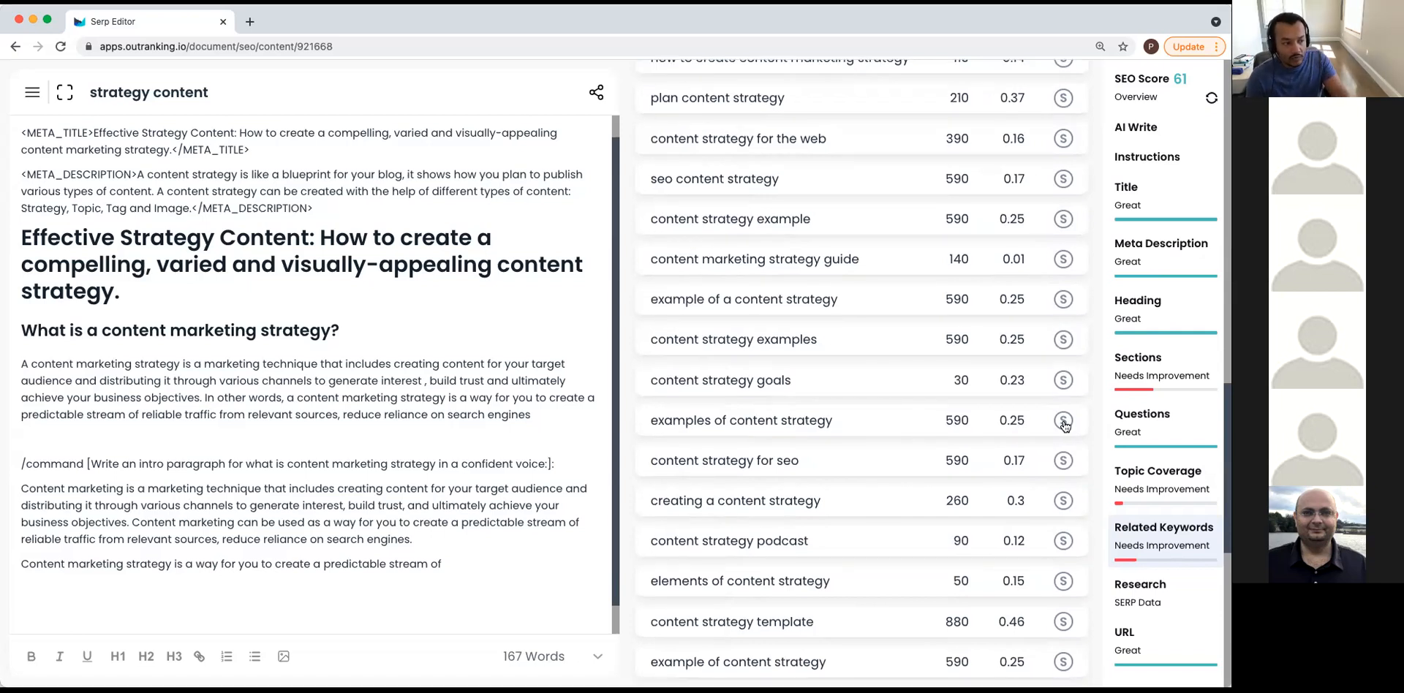
{"action": "mouse_move", "coordinate": [1063, 425]}
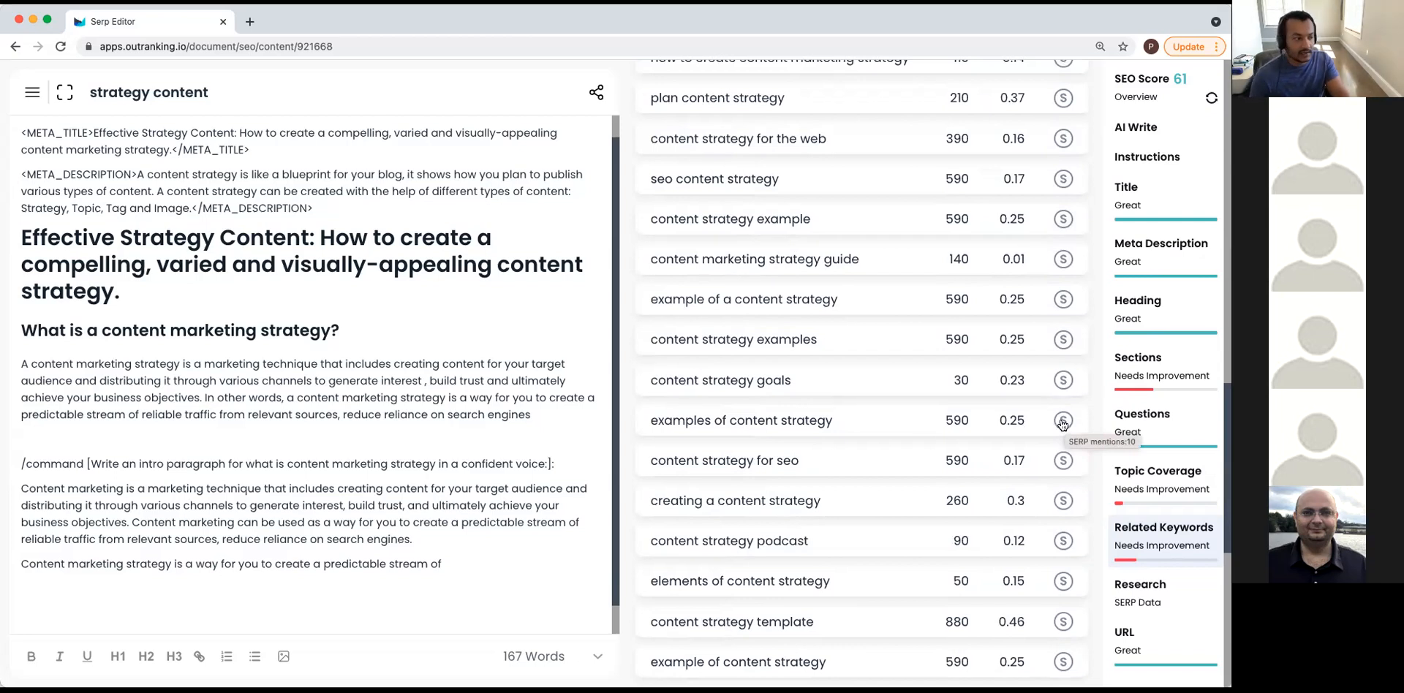
{"action": "scroll", "coordinate": [1052, 418], "scroll_direction": "up", "scroll_amount": 10}
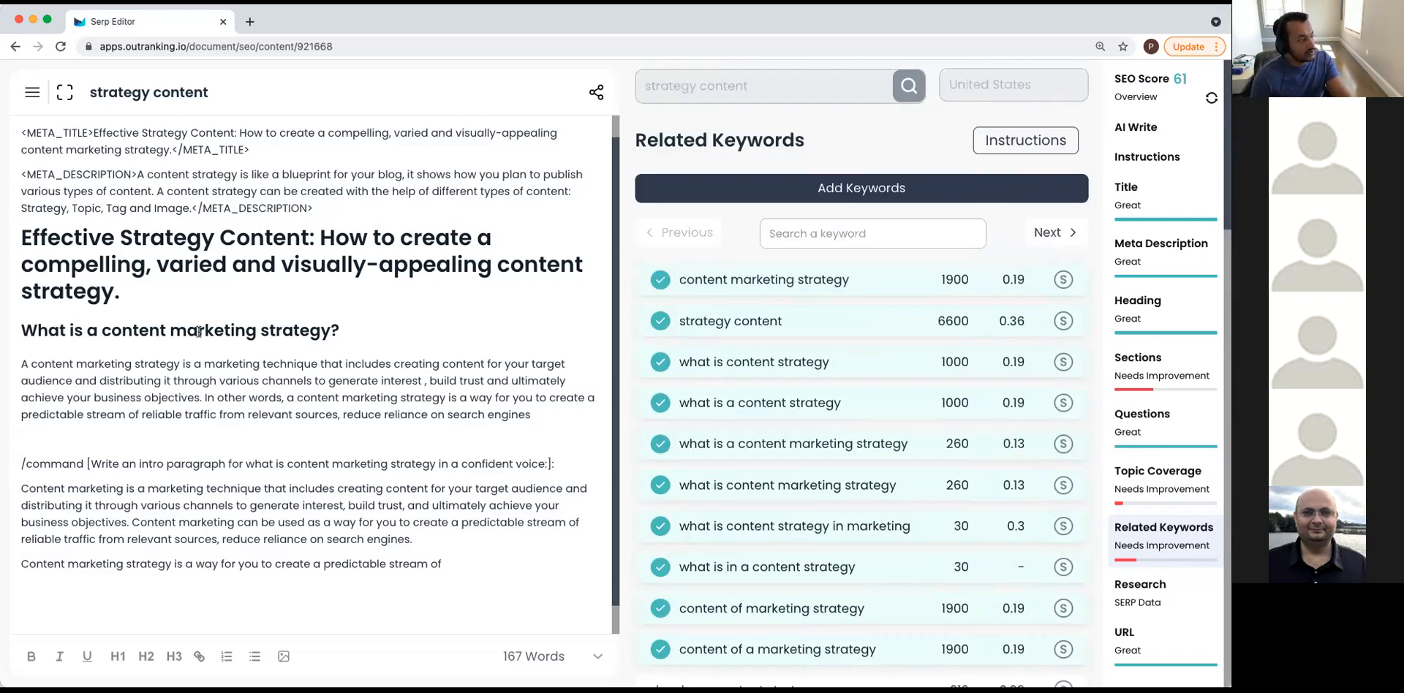
{"action": "scroll", "coordinate": [786, 364], "scroll_direction": "down", "scroll_amount": 5}
{"action": "scroll", "coordinate": [786, 363], "scroll_direction": "up", "scroll_amount": 5}
{"action": "left_click", "coordinate": [231, 324]}
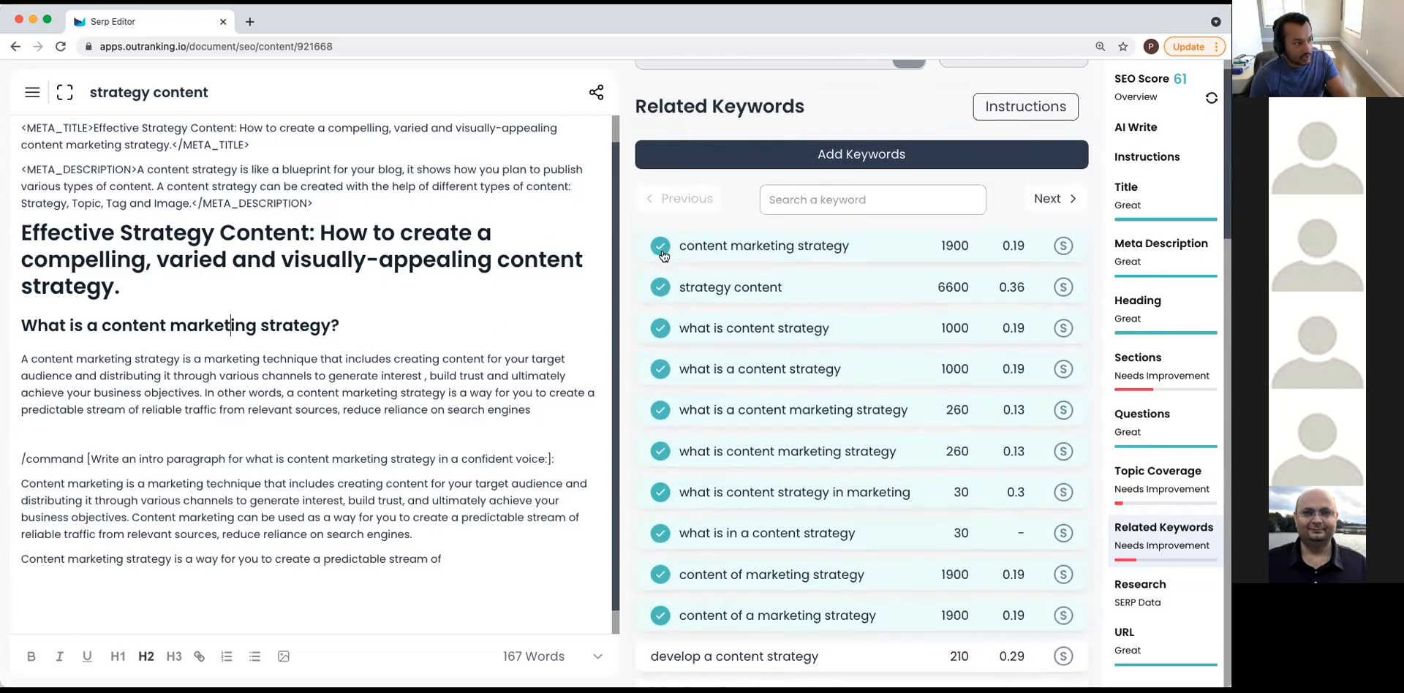
Copy the unused related keyword "develop content marketing strategy" into a new line at the end of the document.
{"action": "scroll", "coordinate": [769, 376], "scroll_direction": "down", "scroll_amount": 3}
{"action": "scroll", "coordinate": [769, 376], "scroll_direction": "down", "scroll_amount": 3}
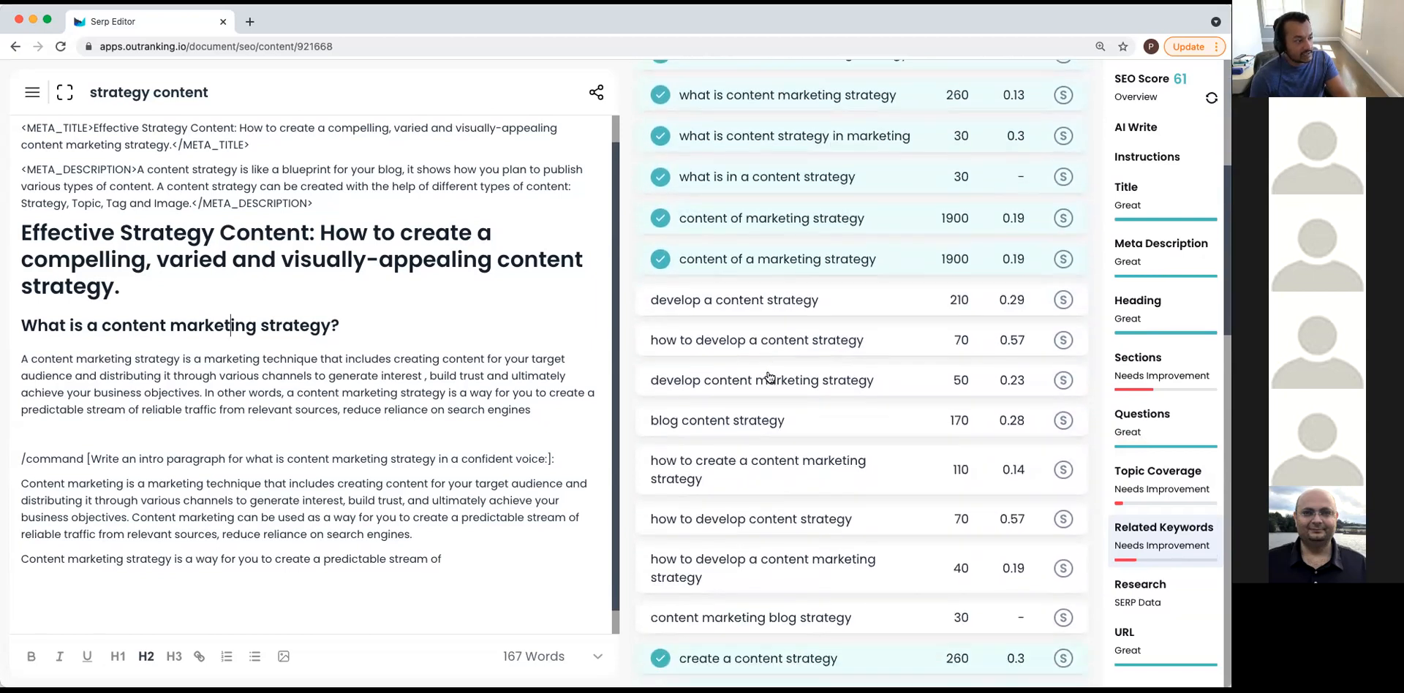
{"action": "left_click_drag", "start_coordinate": [877, 351], "coordinate": [649, 350]}
{"action": "key", "text": "ctrl+c"}
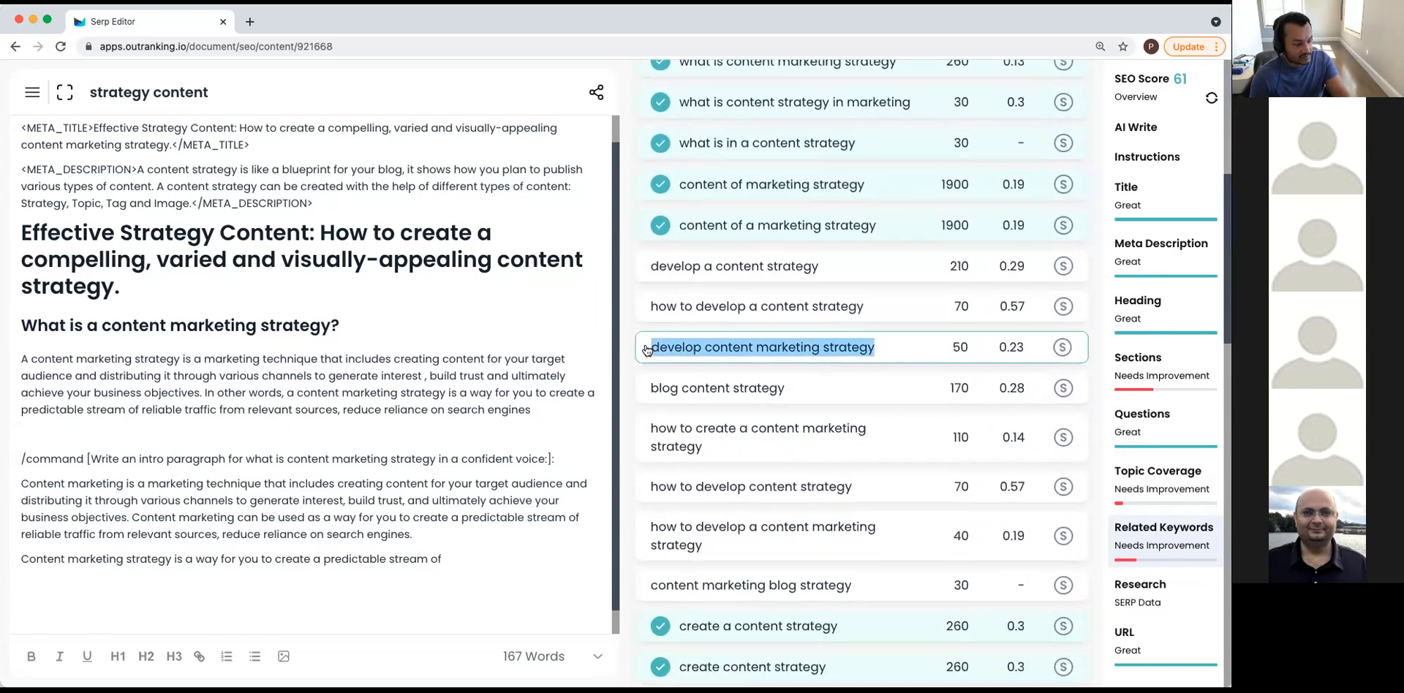
{"action": "left_click", "coordinate": [461, 560]}
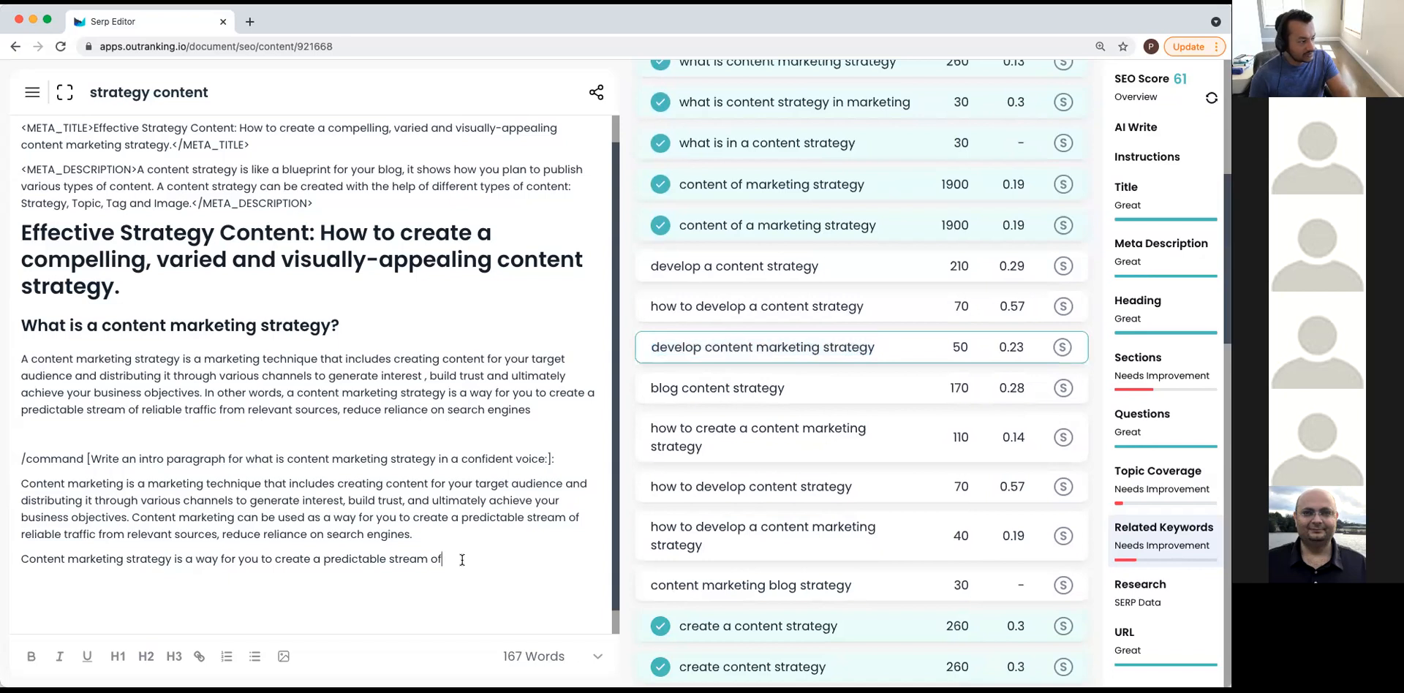
{"action": "key", "text": "Return"}
{"action": "key", "text": "ctrl+v"}
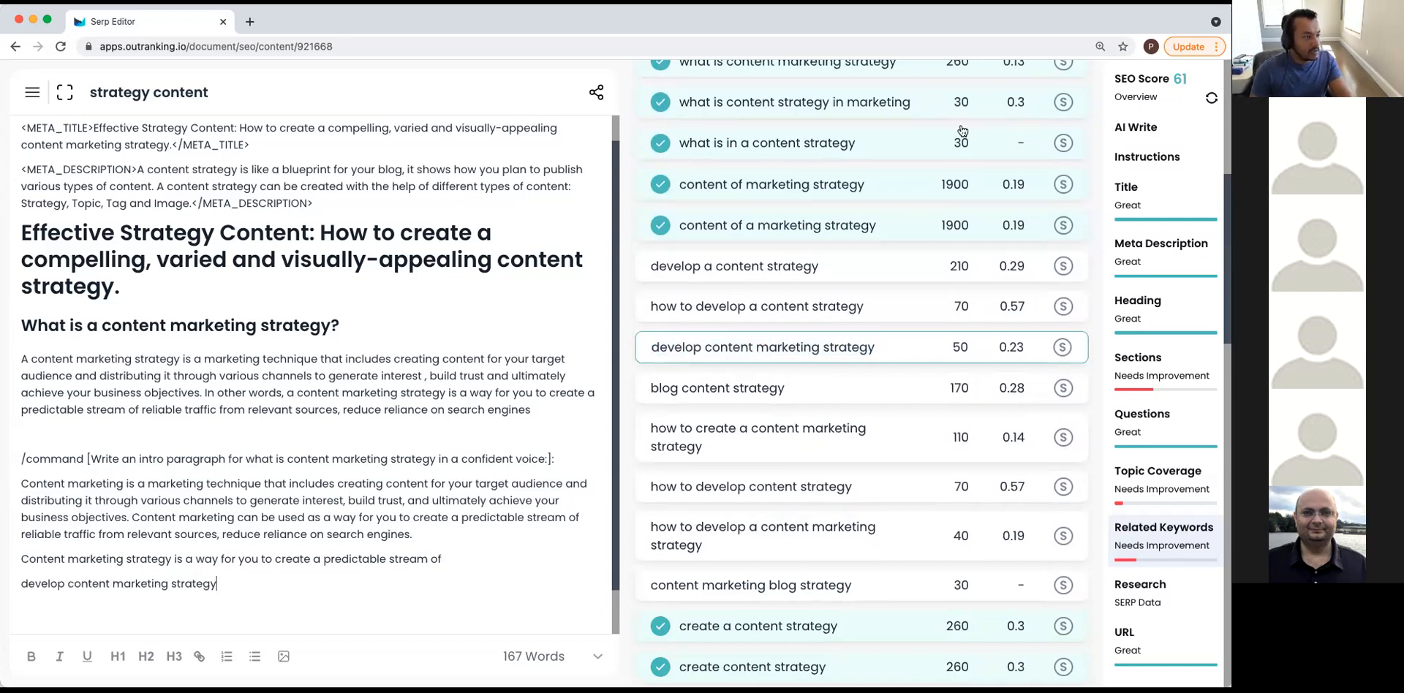
Refresh the SEO analysis and highlight "develop content marketing strategy" and "content of a marketing strategy" in the text from the related keywords.
{"action": "left_click", "coordinate": [1211, 98]}
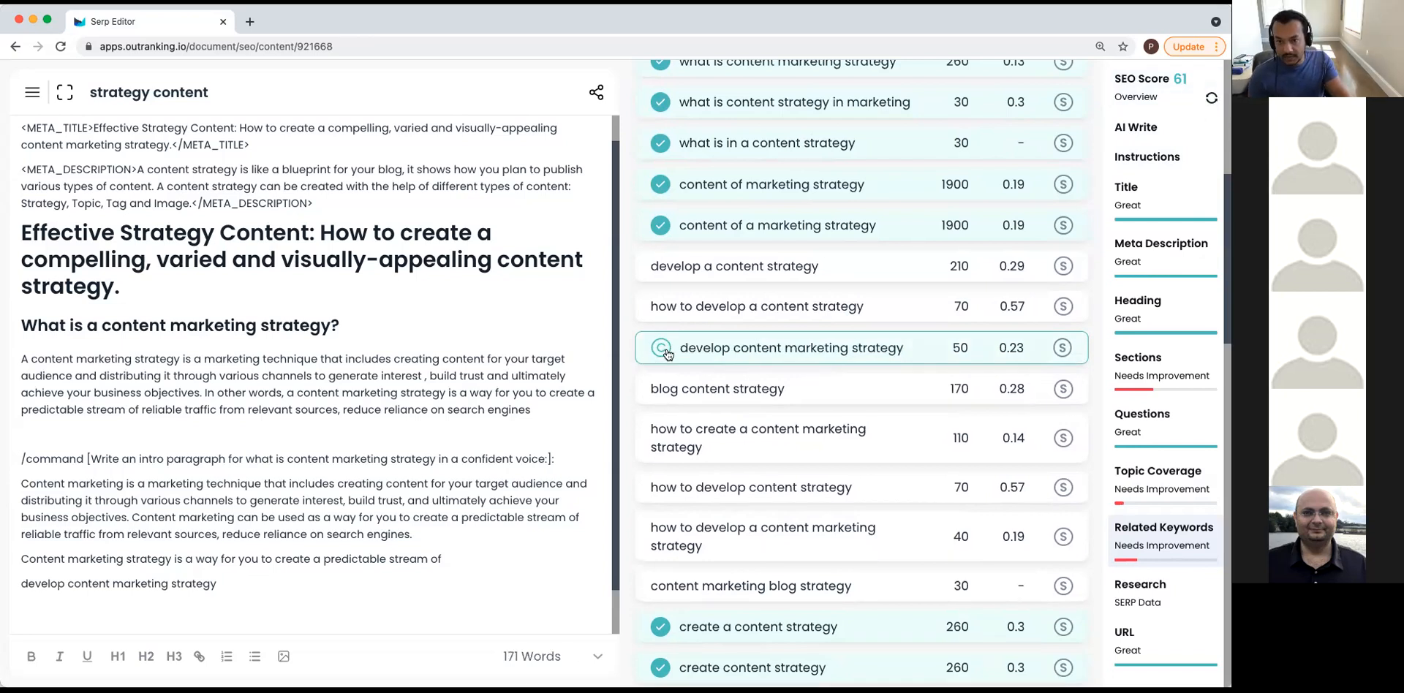
{"action": "left_click", "coordinate": [717, 355]}
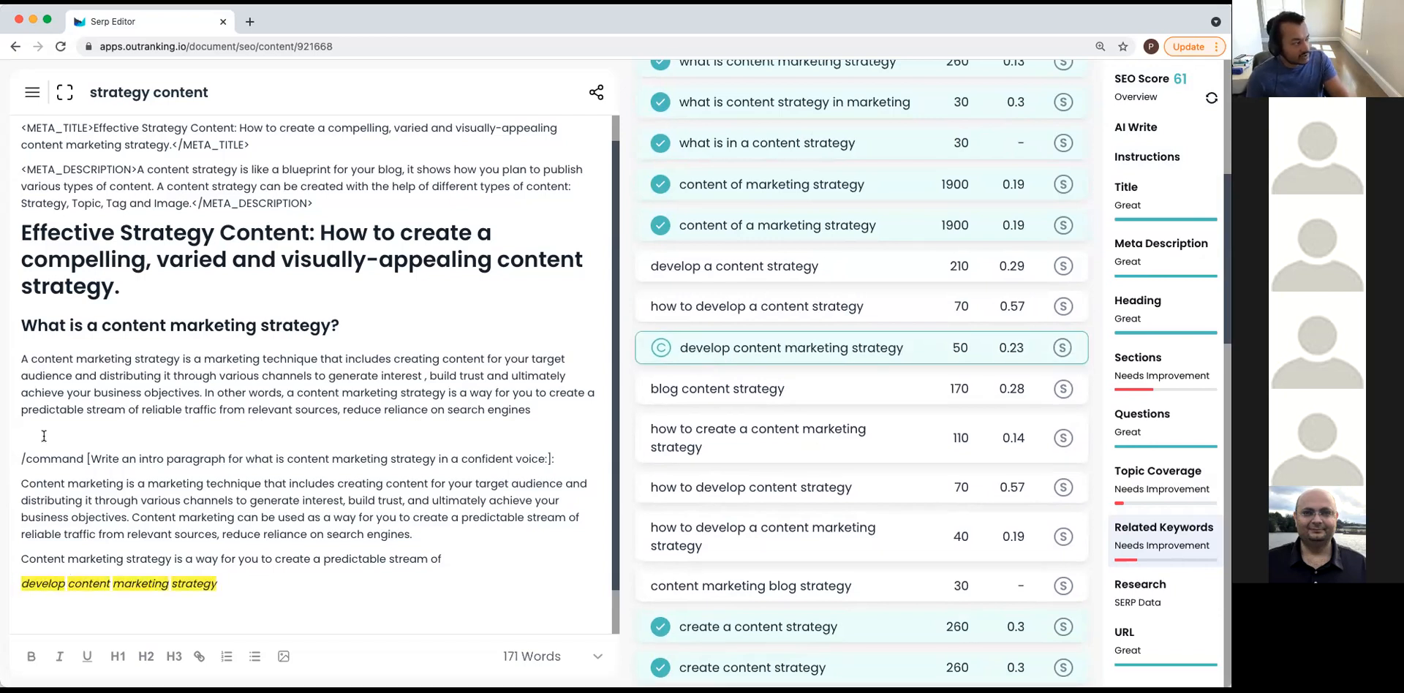
{"action": "left_click", "coordinate": [746, 239]}
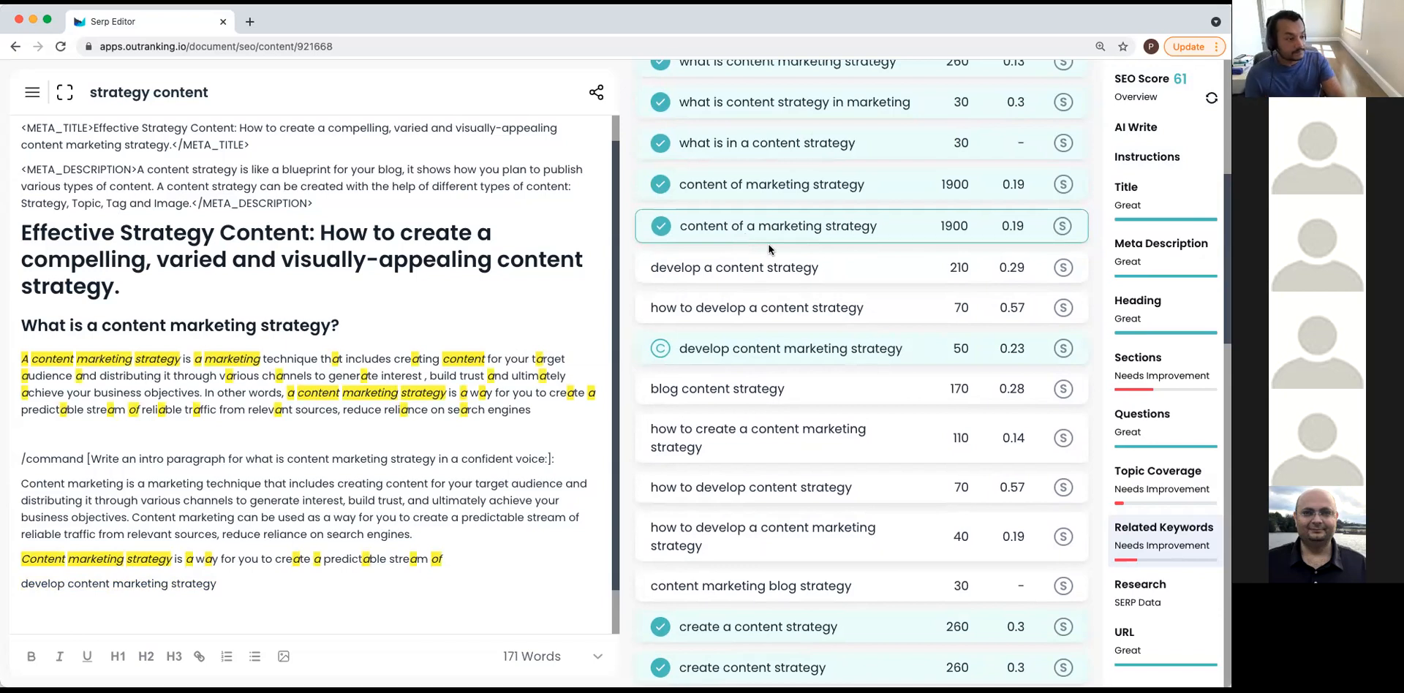
Filter the related keywords by "marketing" and look through the matching phrases.
{"action": "scroll", "coordinate": [877, 256], "scroll_direction": "up", "scroll_amount": 6}
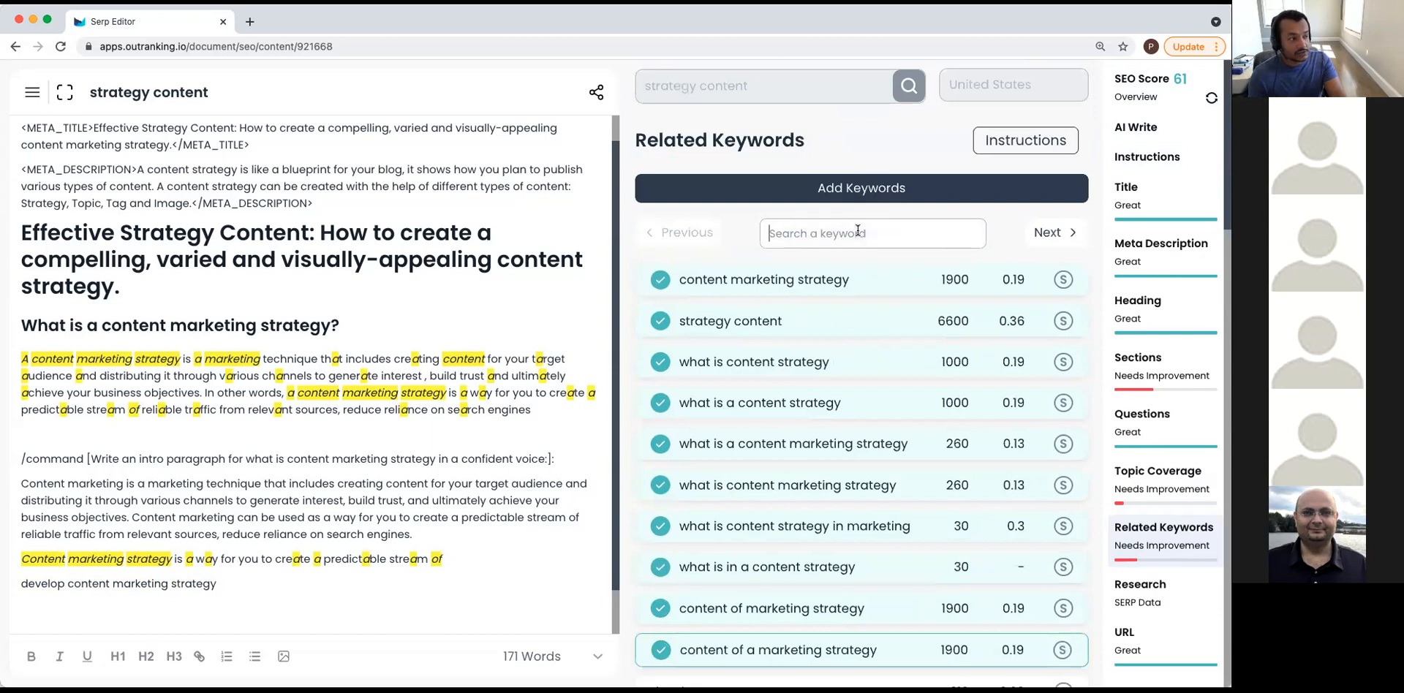
{"action": "left_click", "coordinate": [890, 231]}
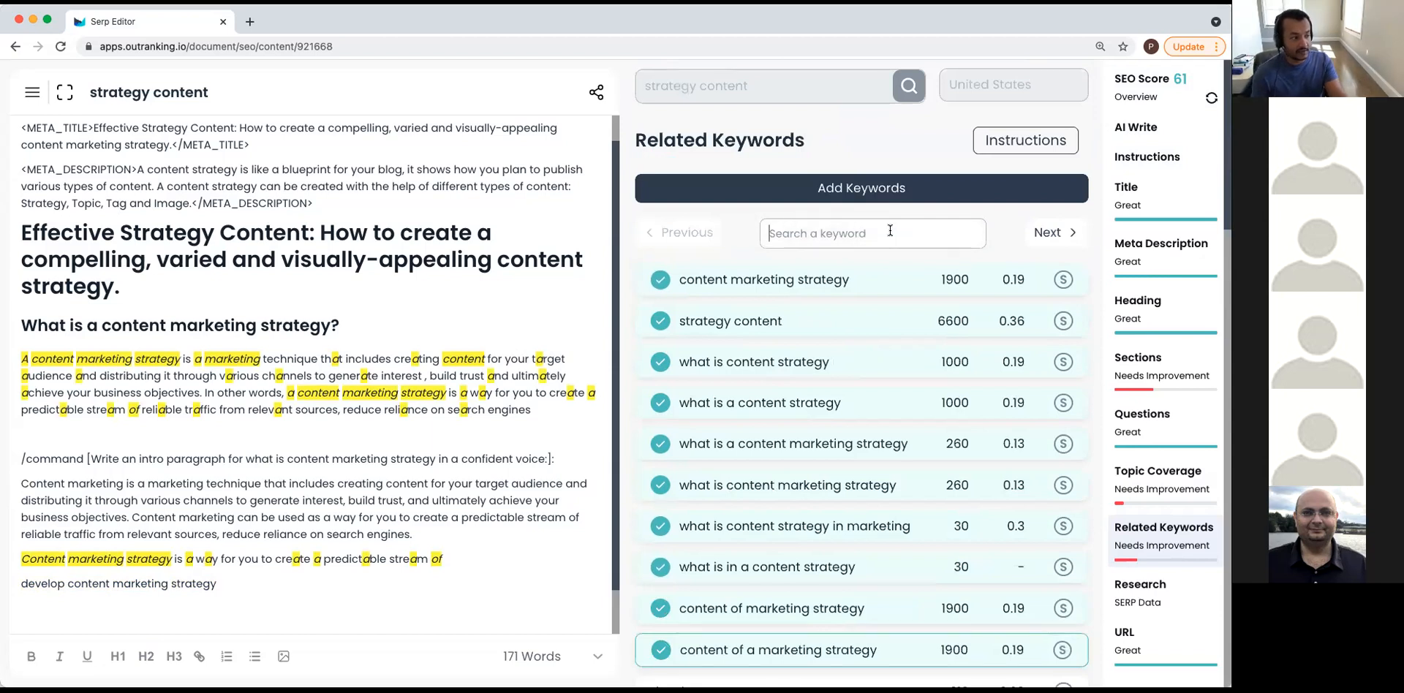
{"action": "type", "text": "marketing"}
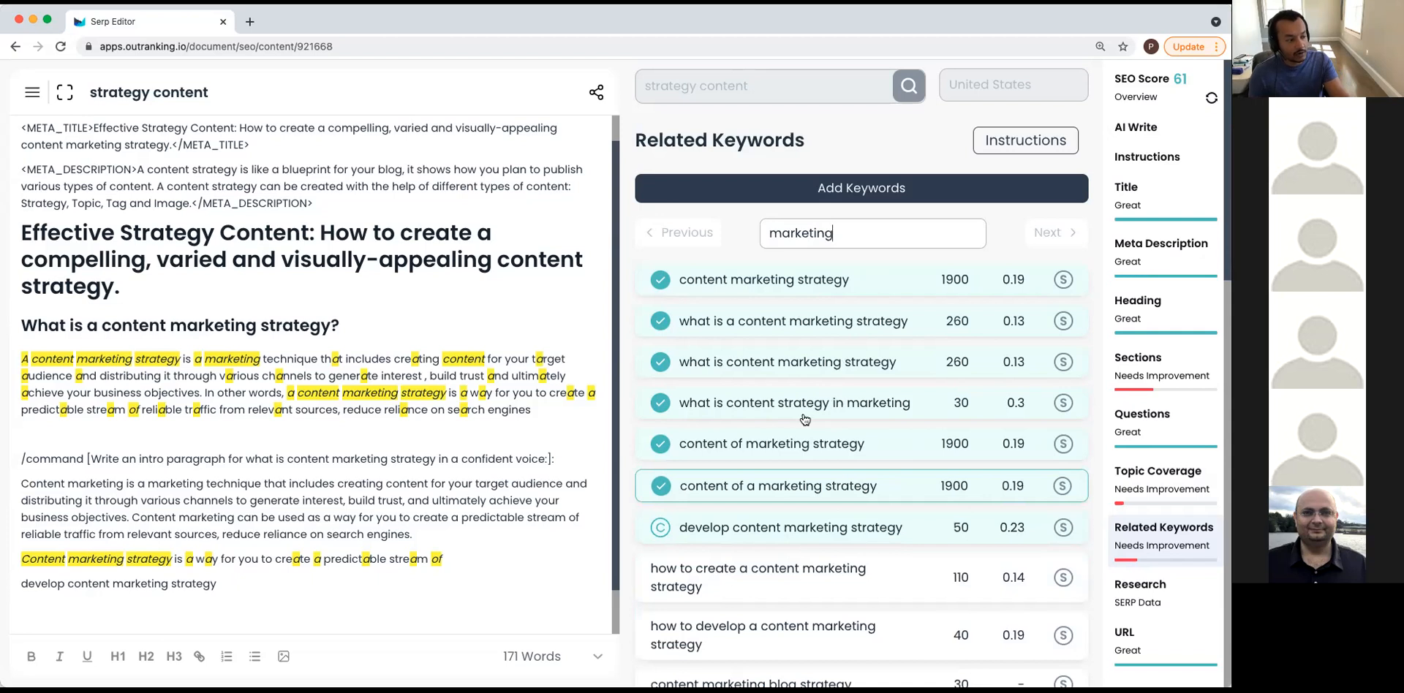
{"action": "scroll", "coordinate": [802, 424], "scroll_direction": "down", "scroll_amount": 2}
{"action": "scroll", "coordinate": [802, 426], "scroll_direction": "down", "scroll_amount": 2}
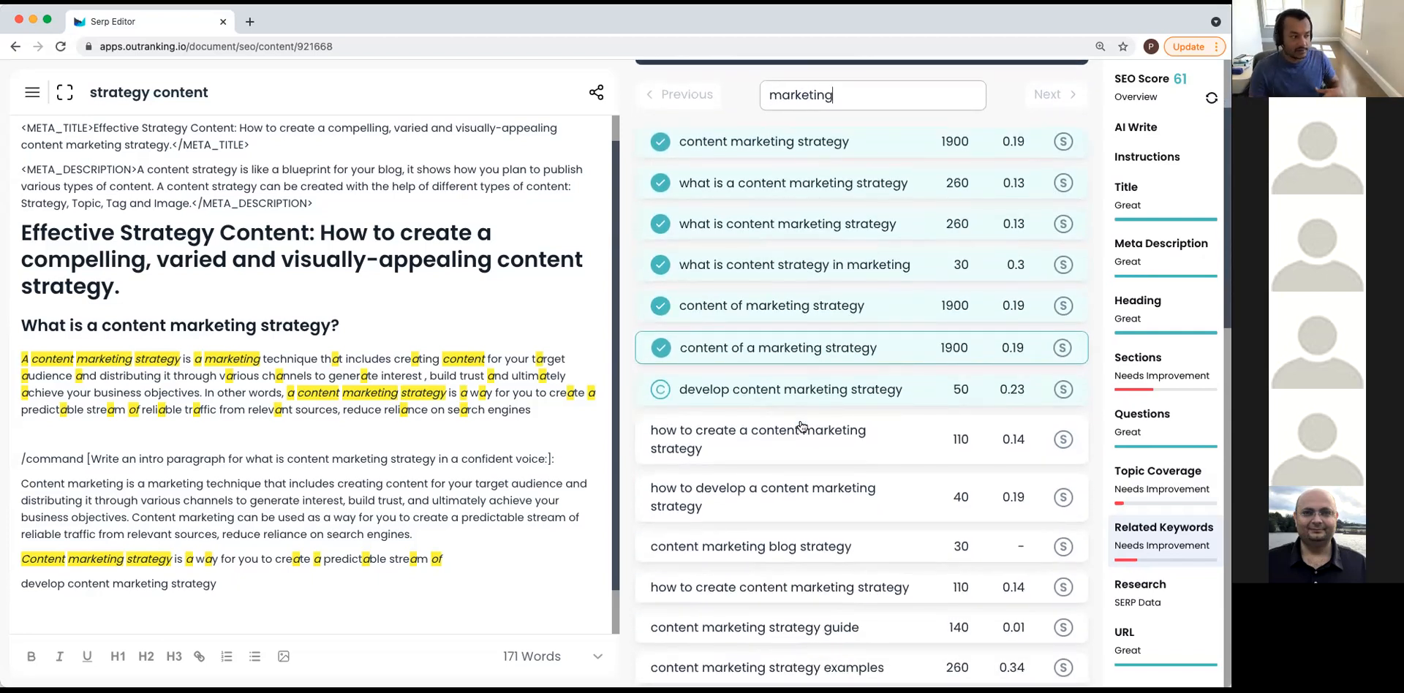
{"action": "scroll", "coordinate": [802, 426], "scroll_direction": "down", "scroll_amount": 4}
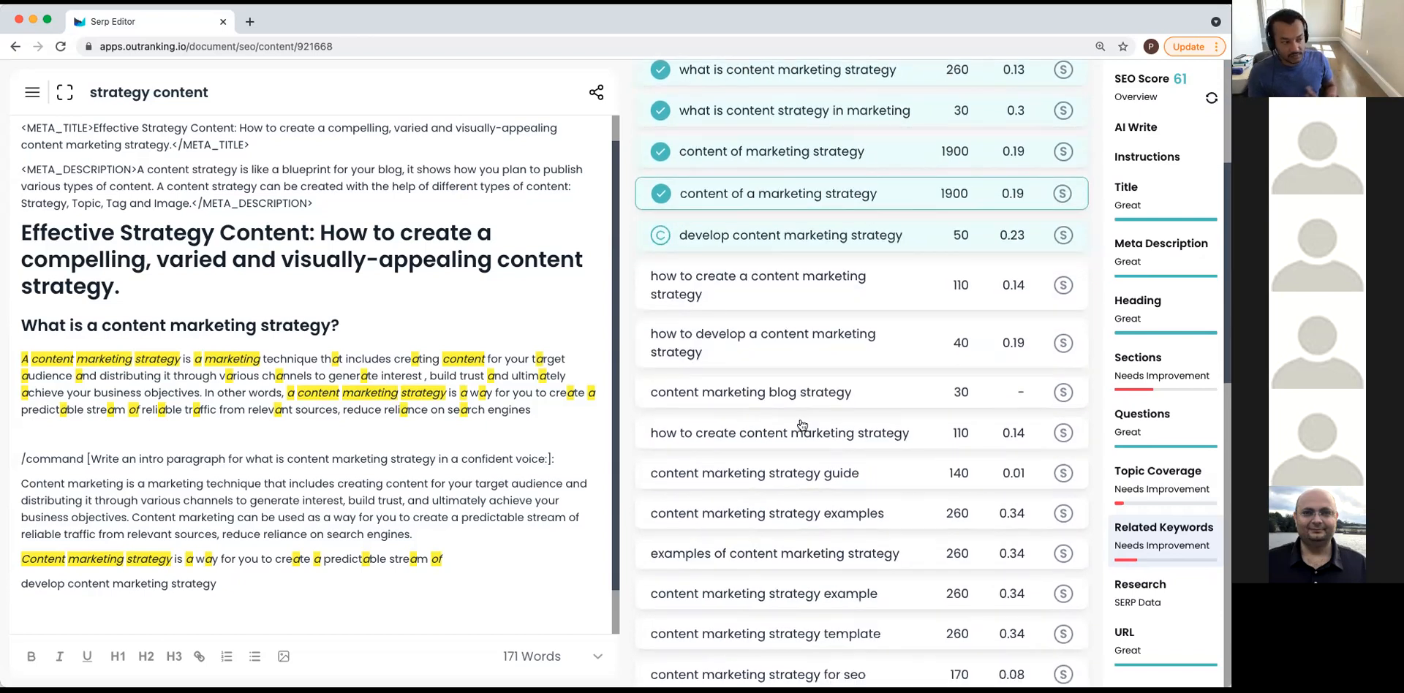
{"action": "scroll", "coordinate": [802, 424], "scroll_direction": "down", "scroll_amount": 3}
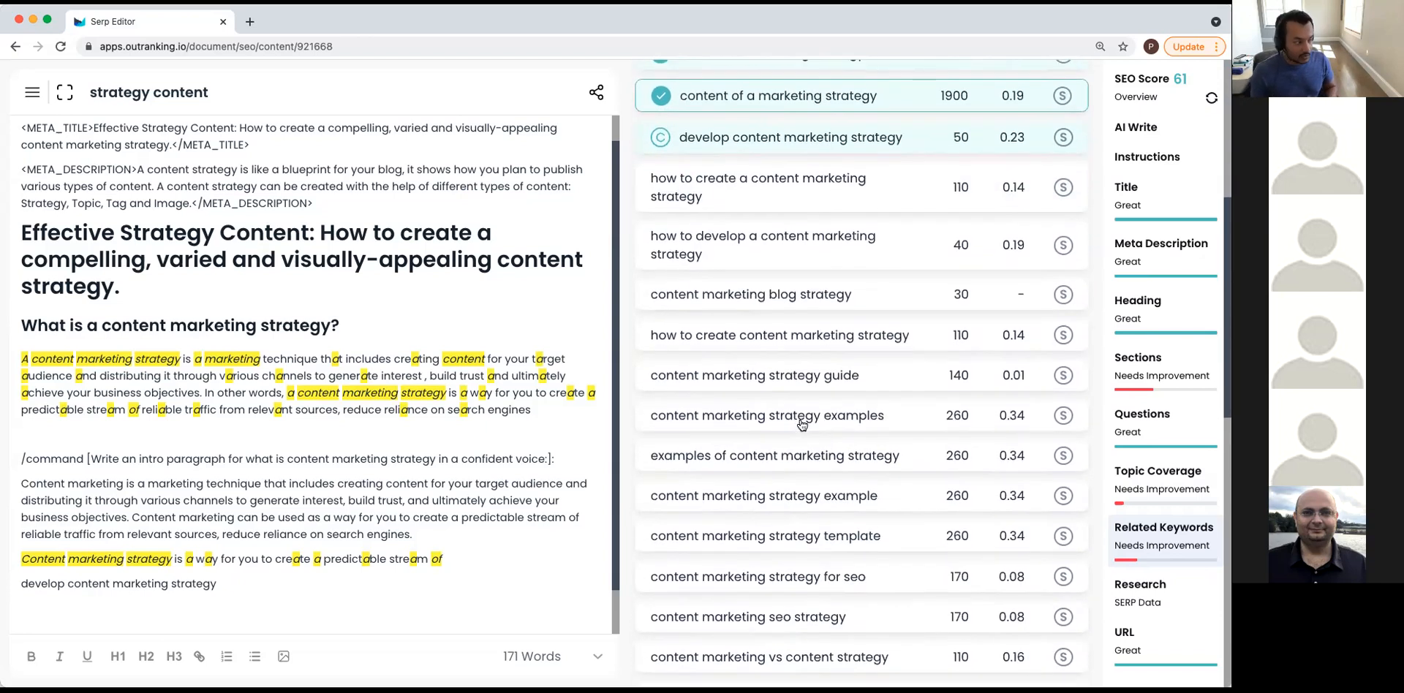
{"action": "scroll", "coordinate": [802, 424], "scroll_direction": "up", "scroll_amount": 10}
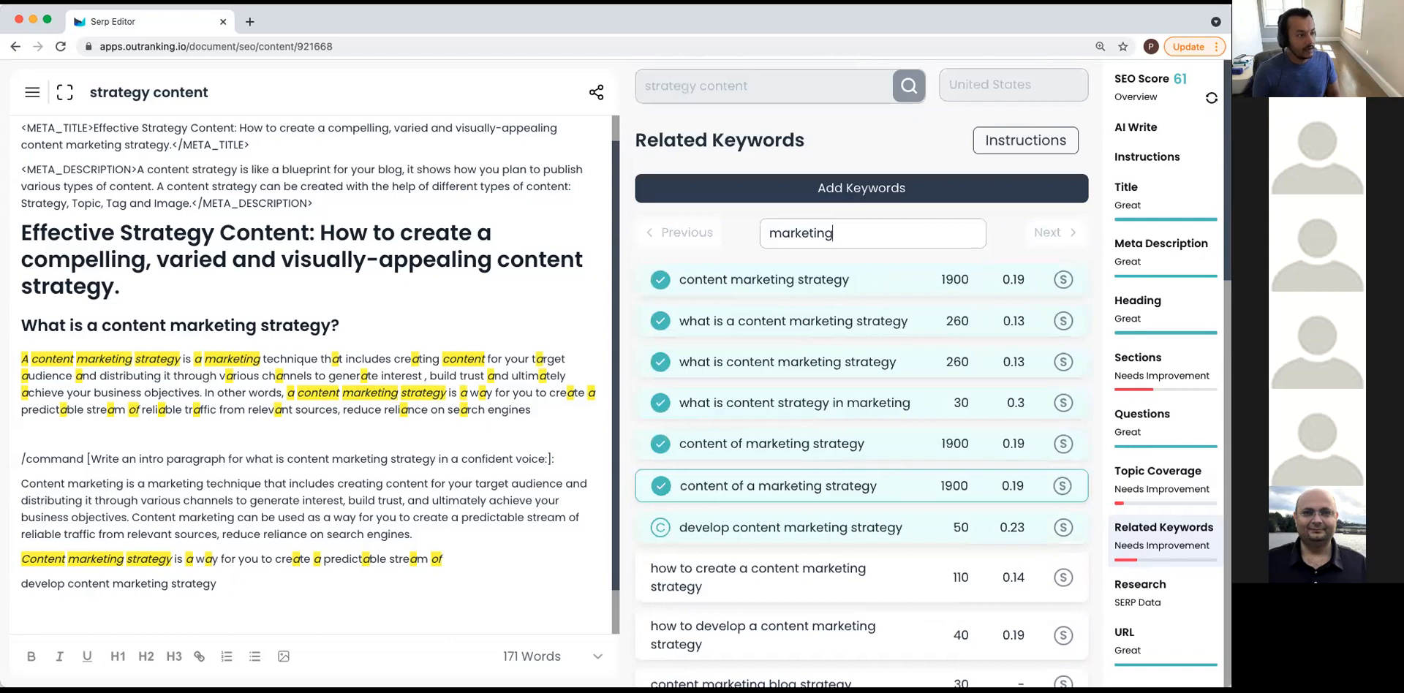
View the Add Keywords options for finding related keywords and entering keywords manually, and close the dialog without adding any.
{"action": "left_click", "coordinate": [794, 196]}
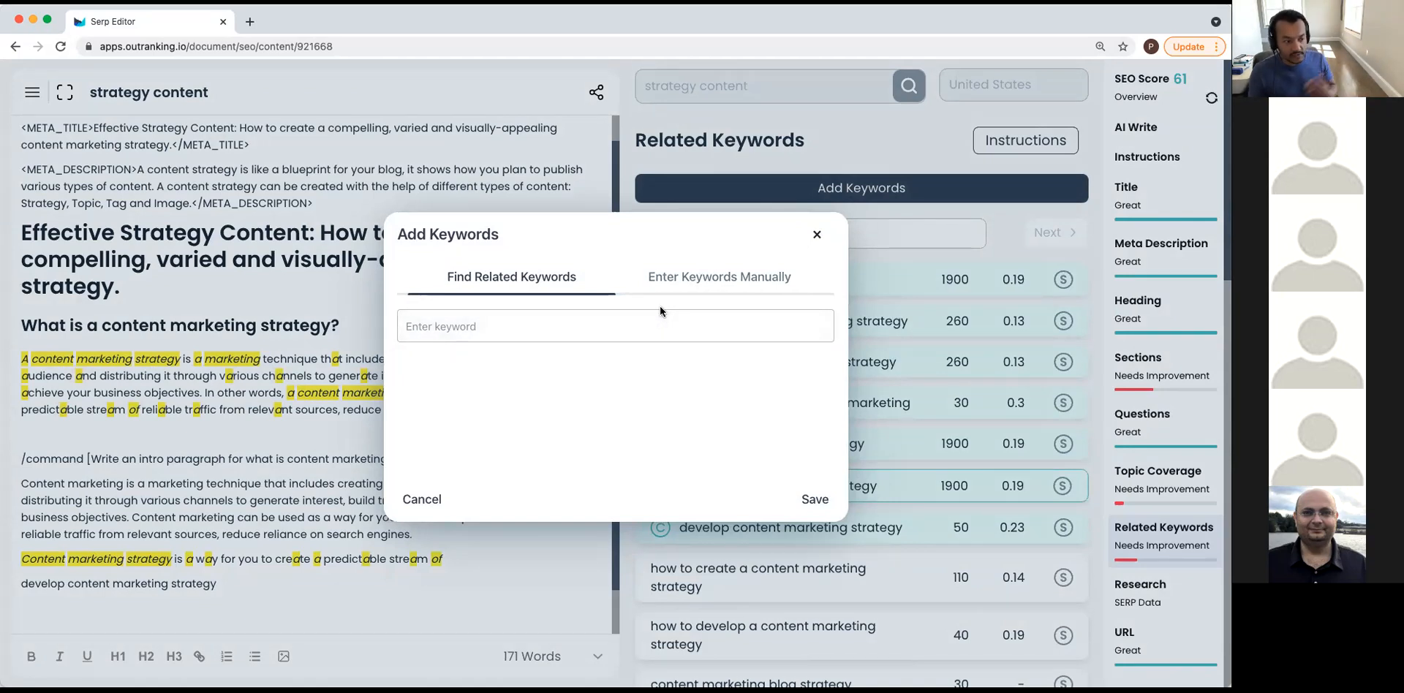
{"action": "left_click", "coordinate": [739, 284]}
{"action": "left_click", "coordinate": [552, 348]}
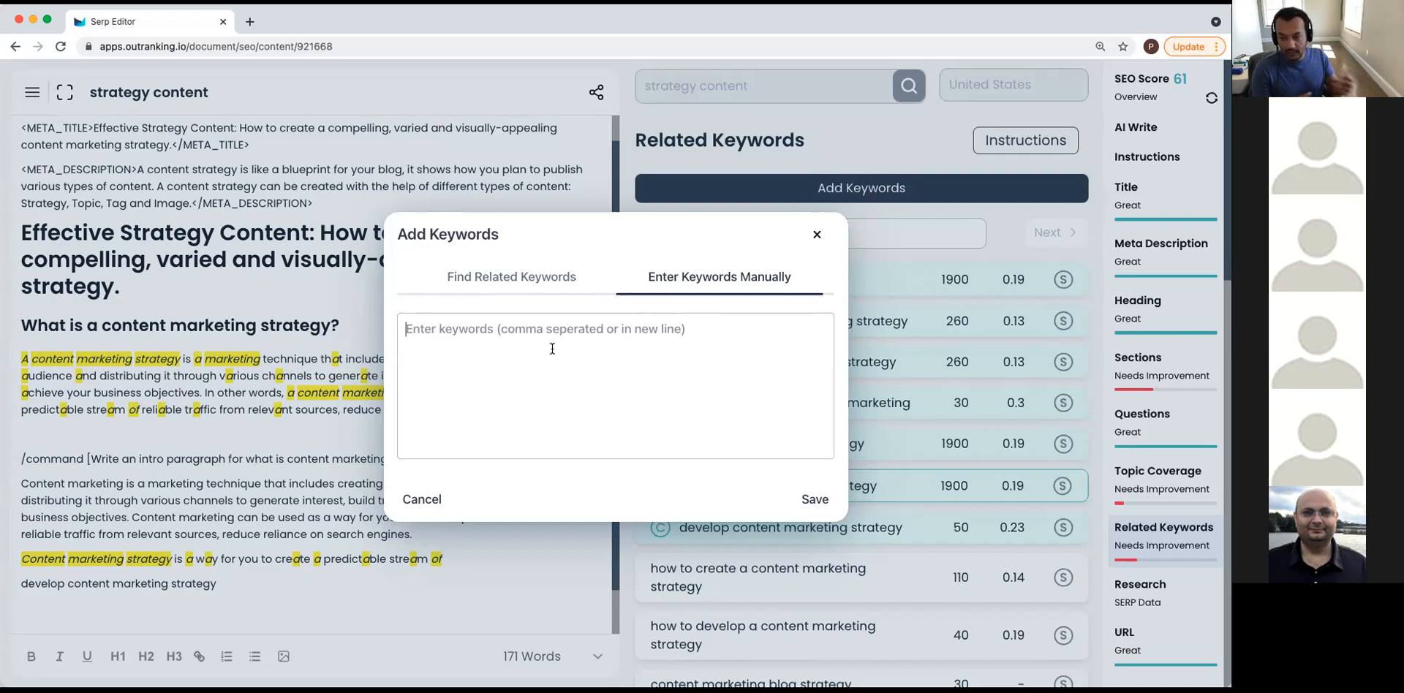
{"action": "left_click", "coordinate": [818, 234]}
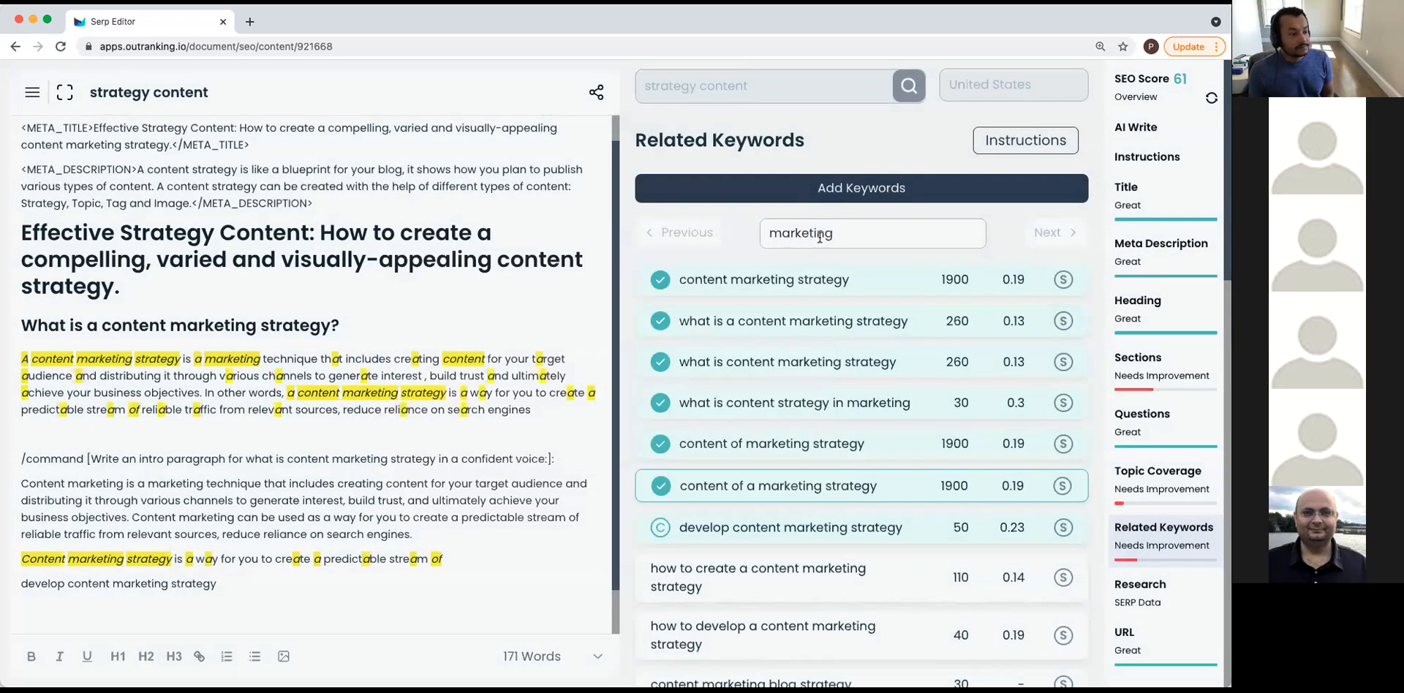
Examine the SERP research domain list, comparing score, DA, PA, backlinks and word count, especially for blog.hubspot.com.
{"action": "left_click", "coordinate": [1160, 598]}
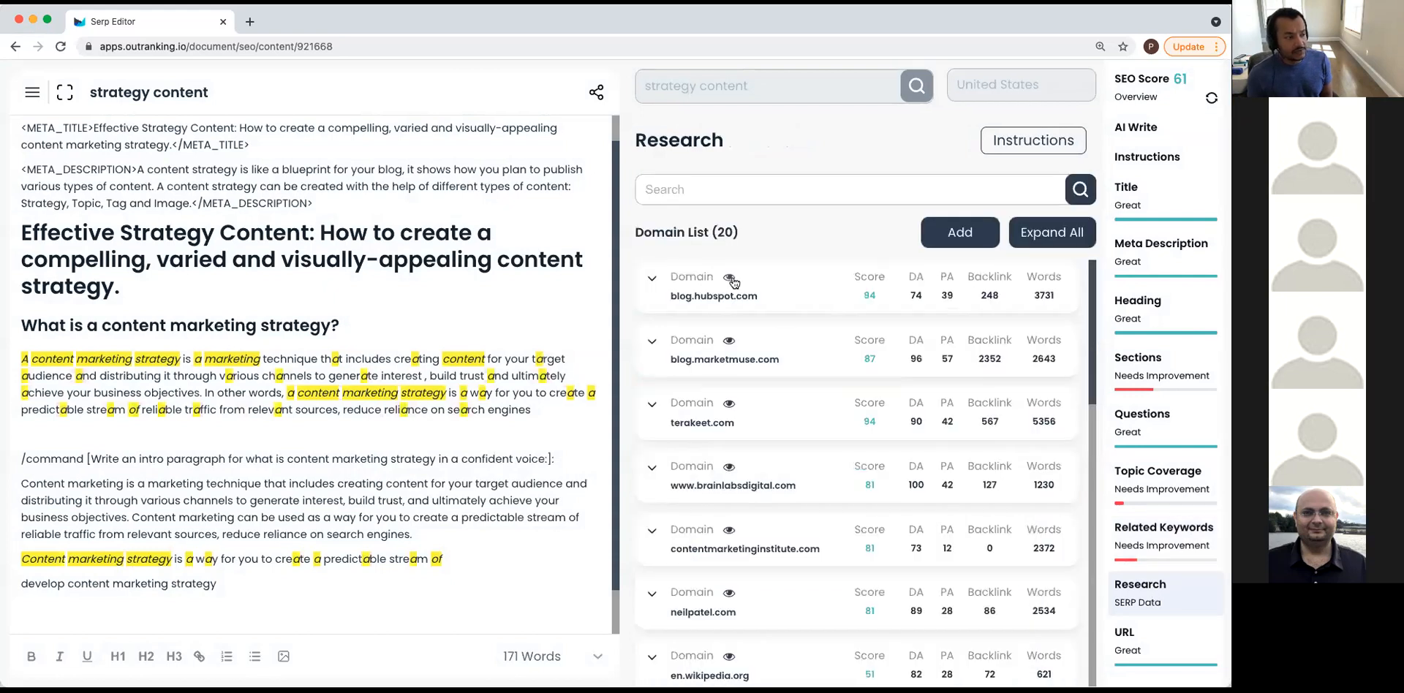
{"action": "scroll", "coordinate": [796, 363], "scroll_direction": "down", "scroll_amount": 10}
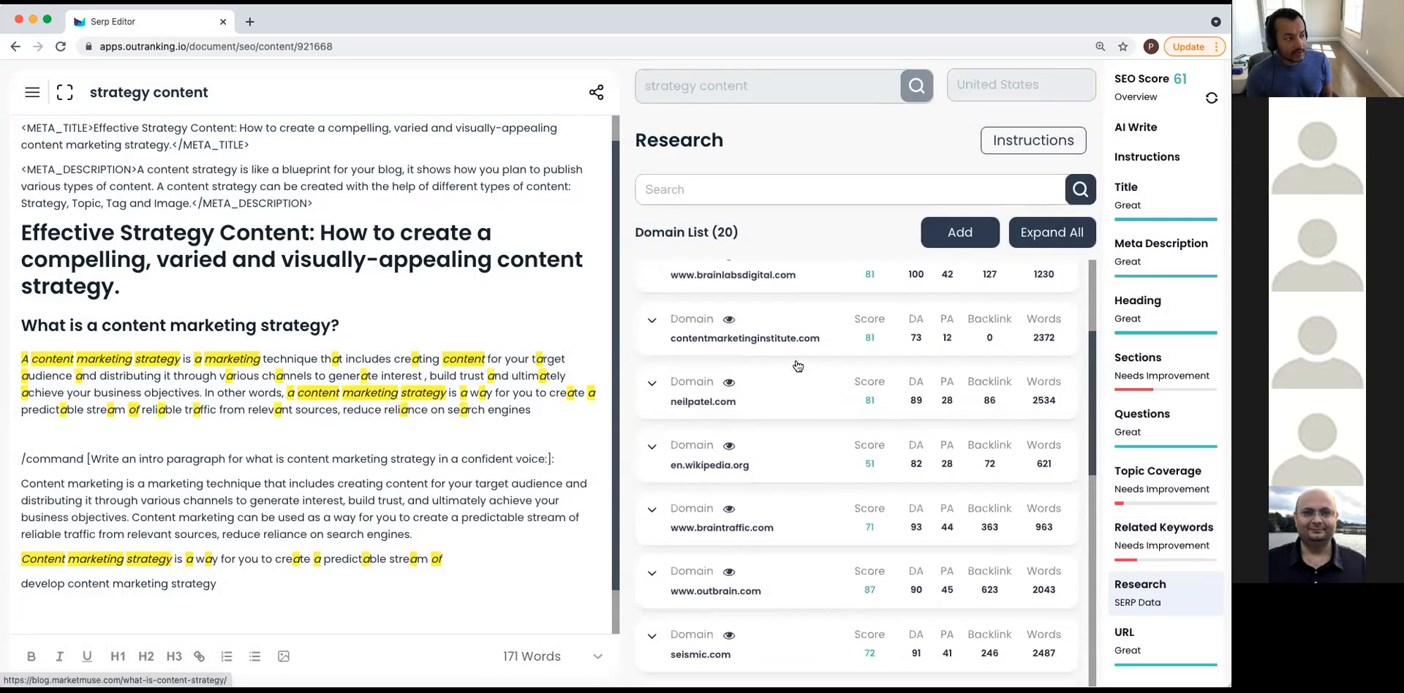
{"action": "scroll", "coordinate": [797, 363], "scroll_direction": "up", "scroll_amount": 10}
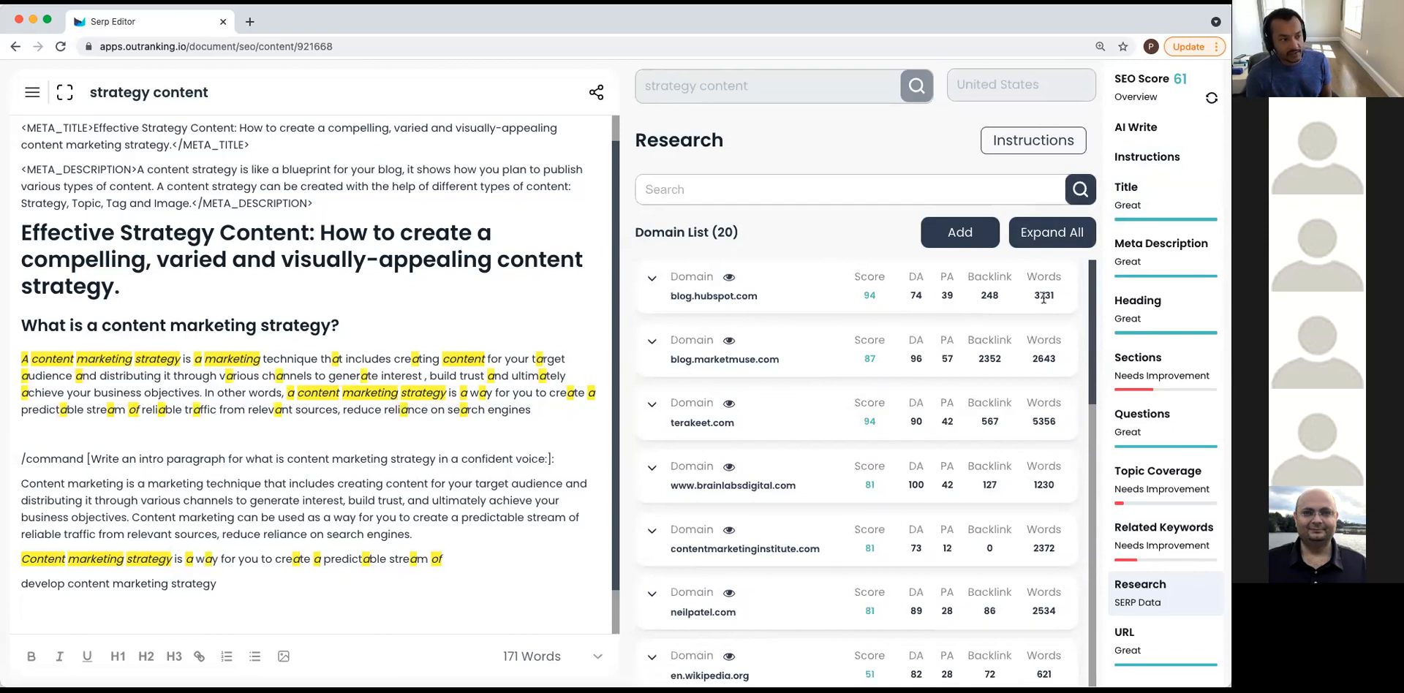
{"action": "left_click_drag", "start_coordinate": [1073, 296], "coordinate": [848, 300]}
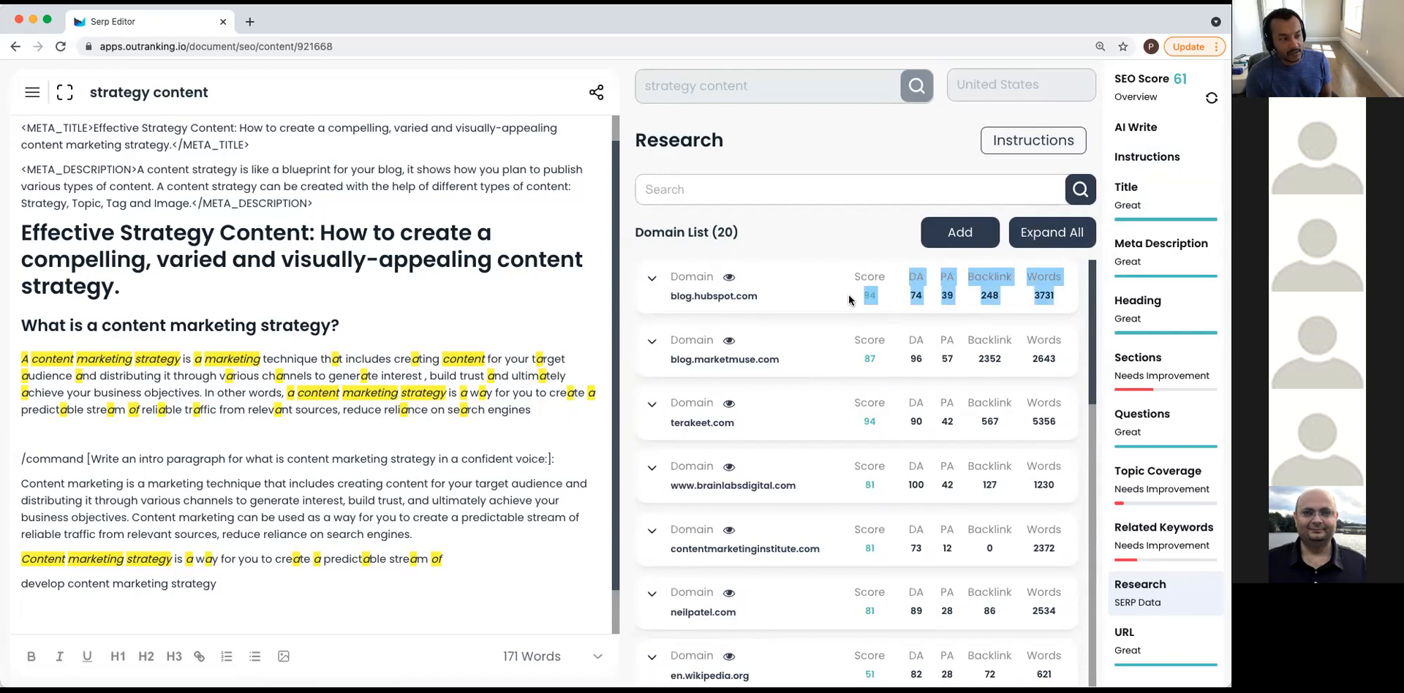
{"action": "left_click", "coordinate": [897, 299]}
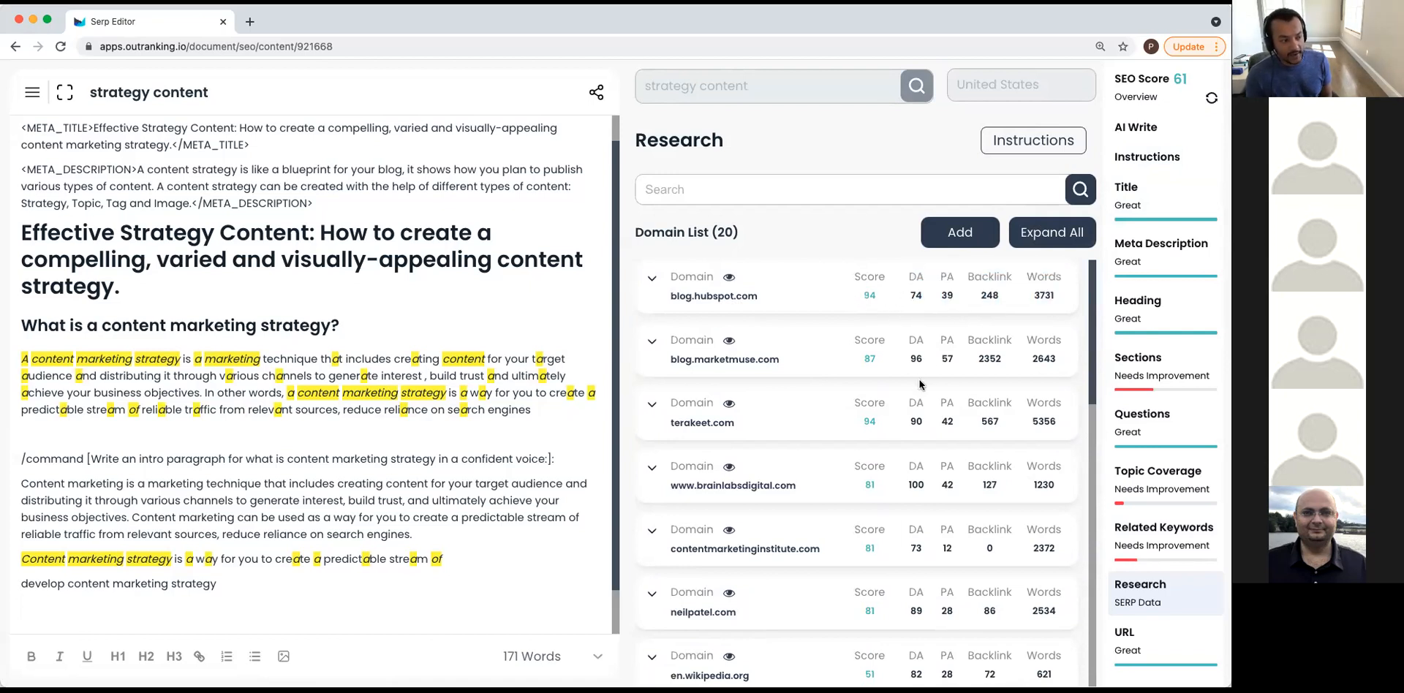
{"action": "scroll", "coordinate": [934, 441], "scroll_direction": "down", "scroll_amount": 1}
{"action": "scroll", "coordinate": [961, 496], "scroll_direction": "down", "scroll_amount": 2}
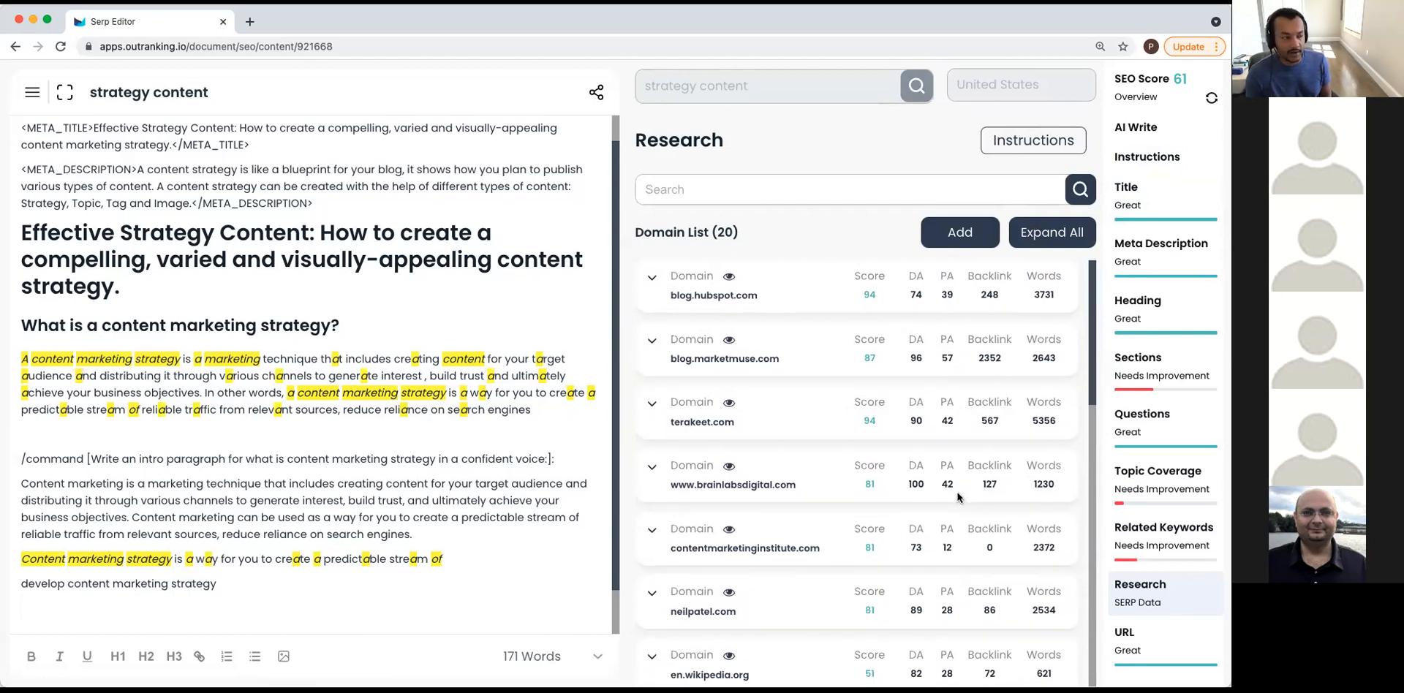
{"action": "scroll", "coordinate": [957, 501], "scroll_direction": "up", "scroll_amount": 1}
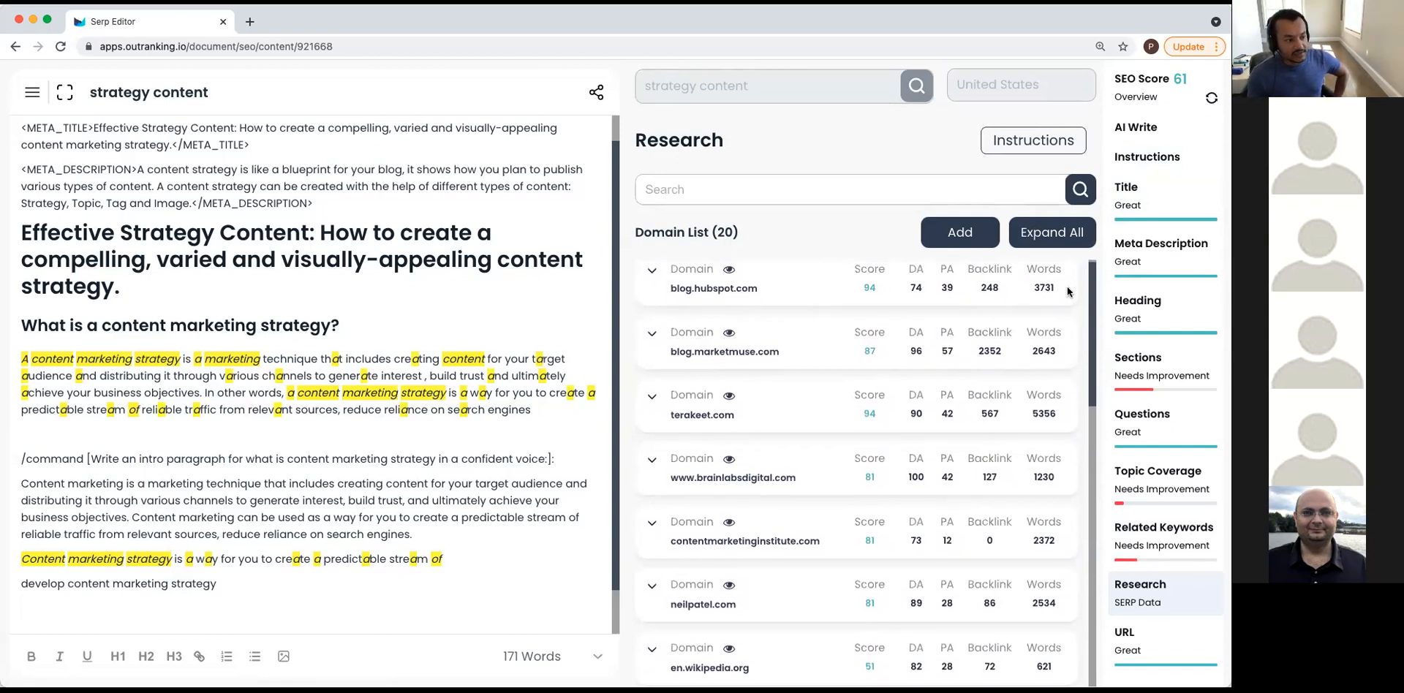
{"action": "left_click_drag", "start_coordinate": [884, 290], "coordinate": [852, 295]}
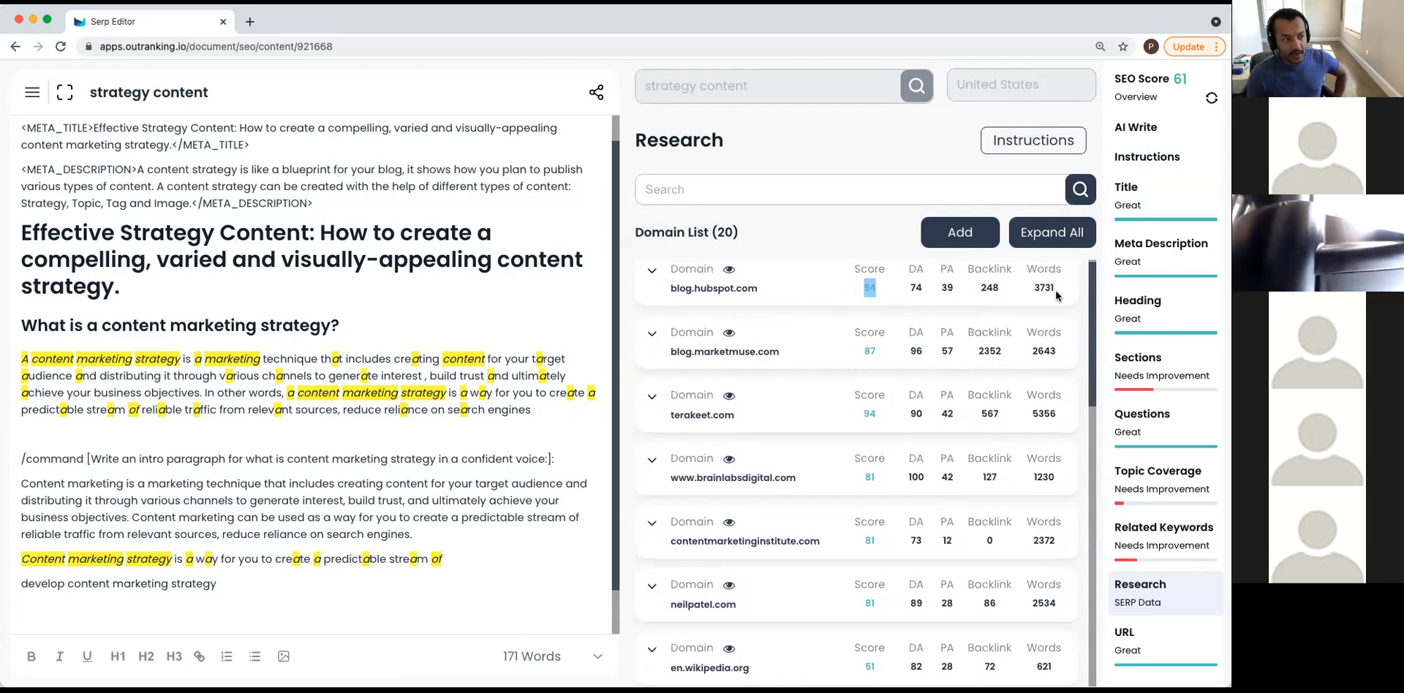
Expand the blog.hubspot.com entry and read through its article content to the "Content Strategy Examples" heading.
{"action": "left_click", "coordinate": [652, 275]}
{"action": "scroll", "coordinate": [809, 452], "scroll_direction": "down", "scroll_amount": 5}
{"action": "scroll", "coordinate": [810, 449], "scroll_direction": "down", "scroll_amount": 15}
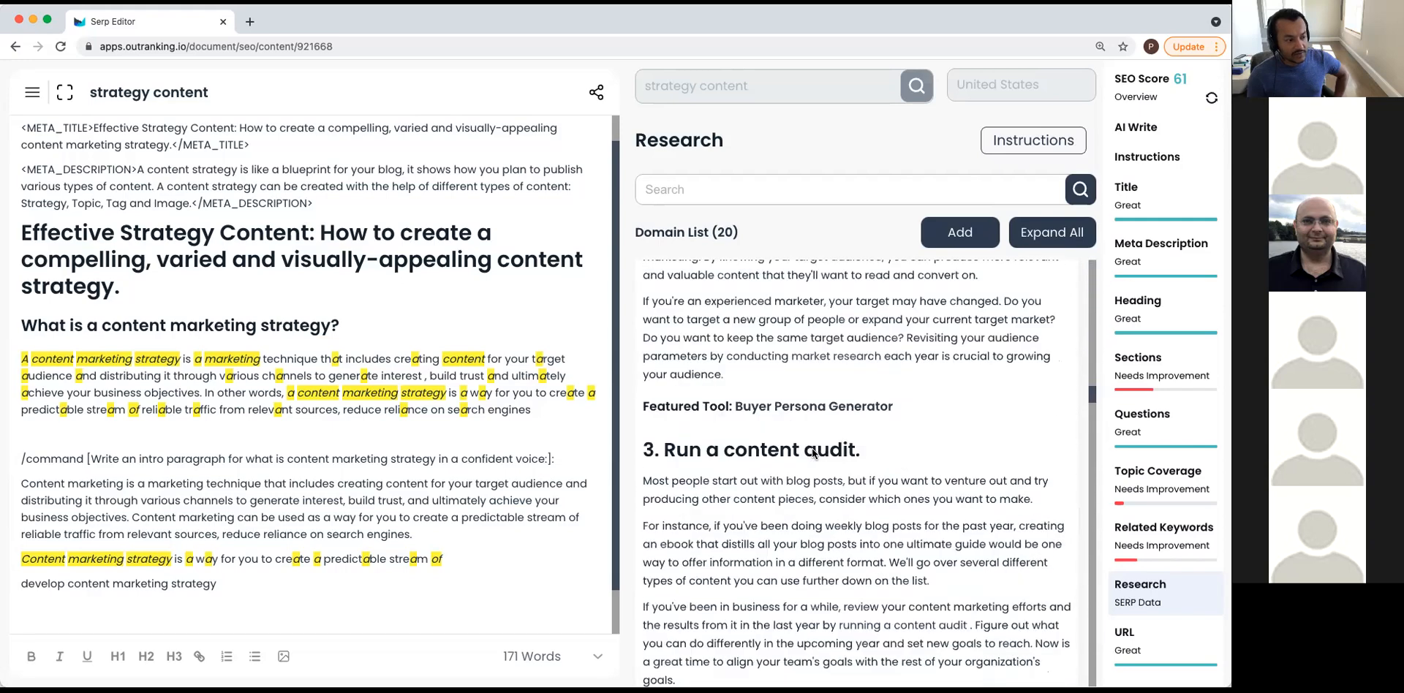
{"action": "scroll", "coordinate": [811, 452], "scroll_direction": "down", "scroll_amount": 15}
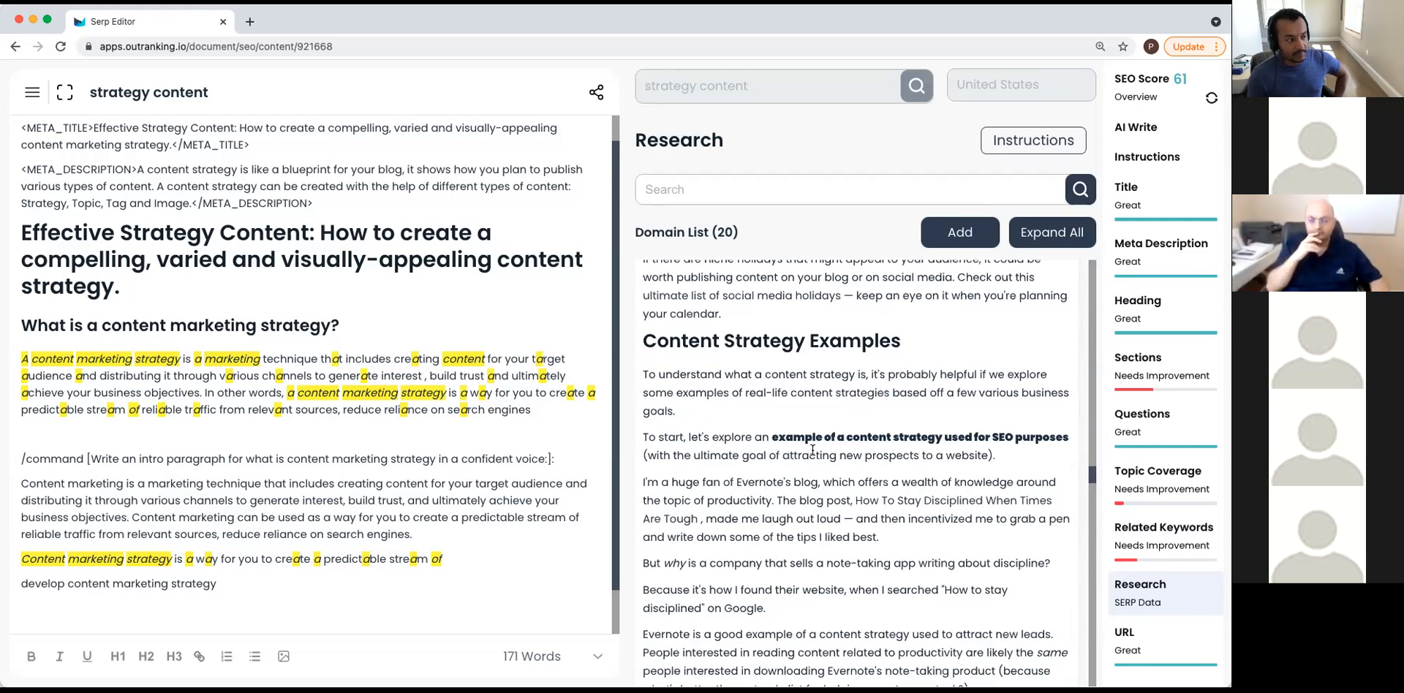
{"action": "scroll", "coordinate": [812, 450], "scroll_direction": "up", "scroll_amount": 2}
{"action": "double_click", "coordinate": [846, 459]}
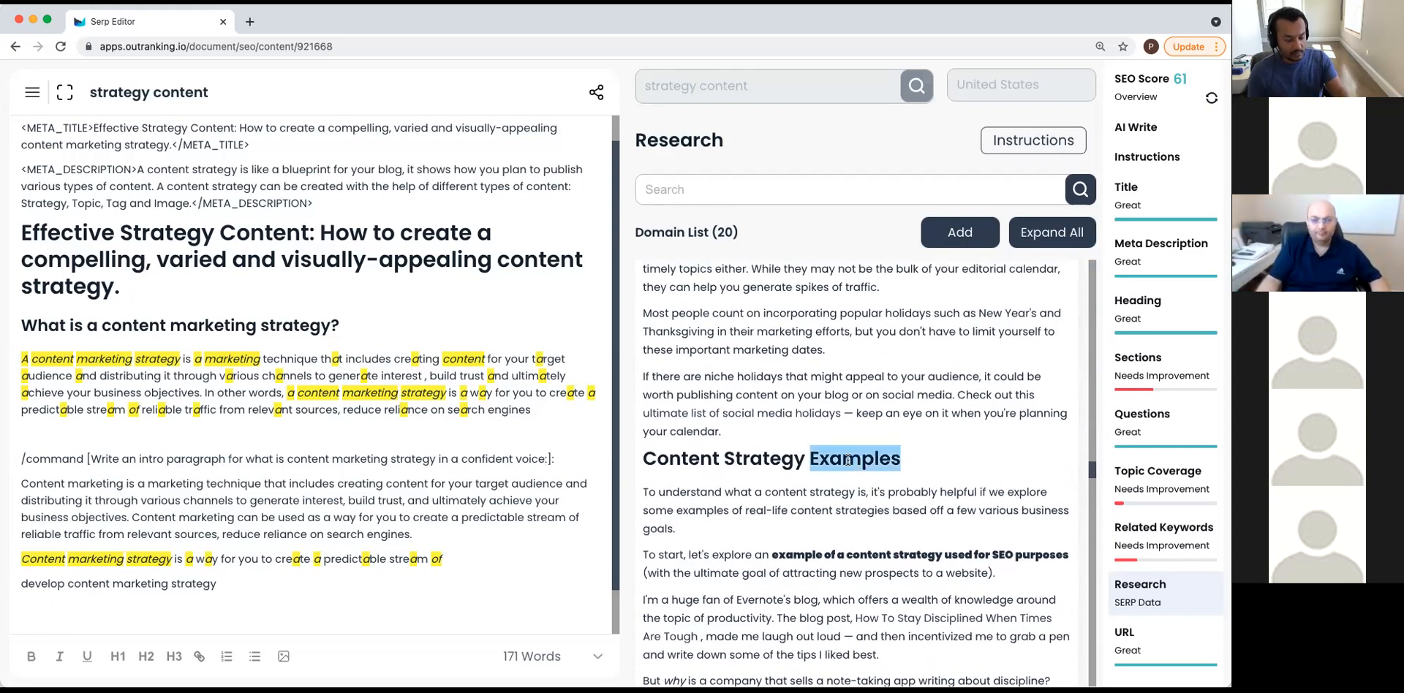
Search the competitor research for "Examples", using the word from the blog.hubspot.com heading, and step through the first few matches.
{"action": "key", "text": "super+c"}
{"action": "left_click", "coordinate": [738, 192]}
{"action": "key", "text": "super+v"}
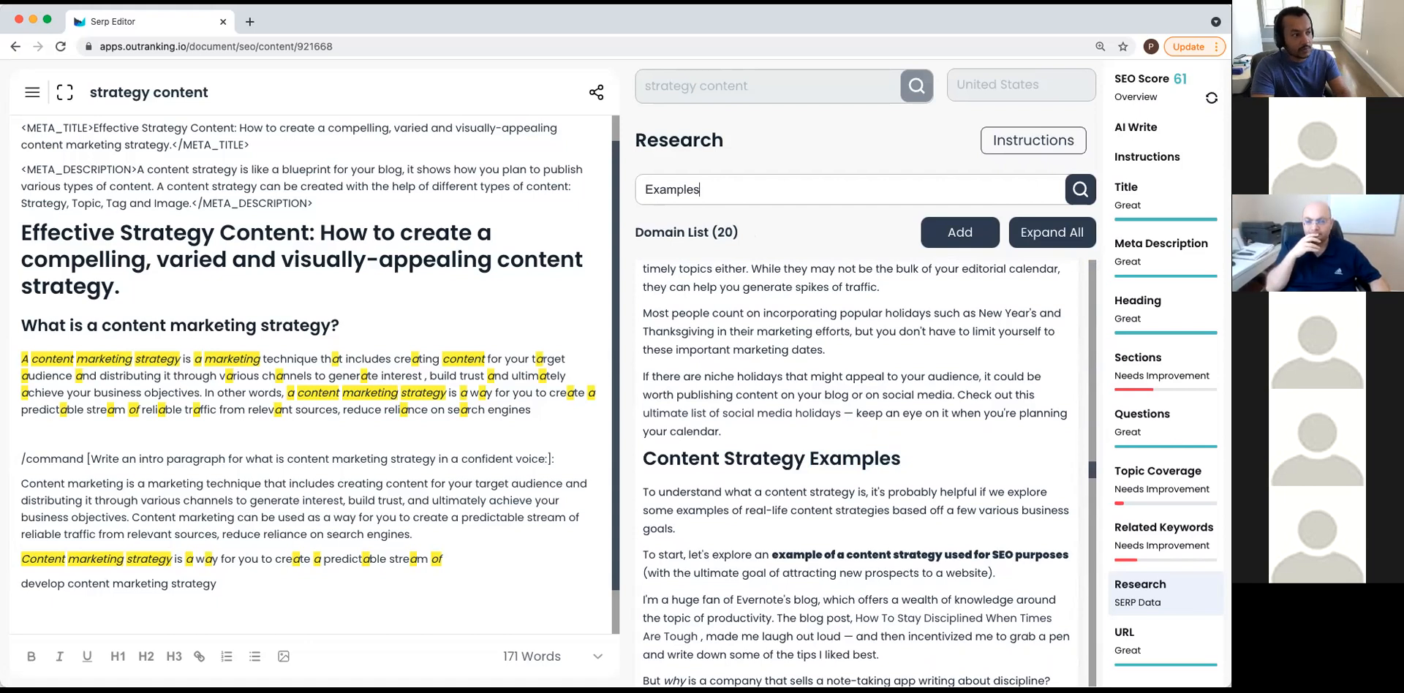
{"action": "key", "text": "Return"}
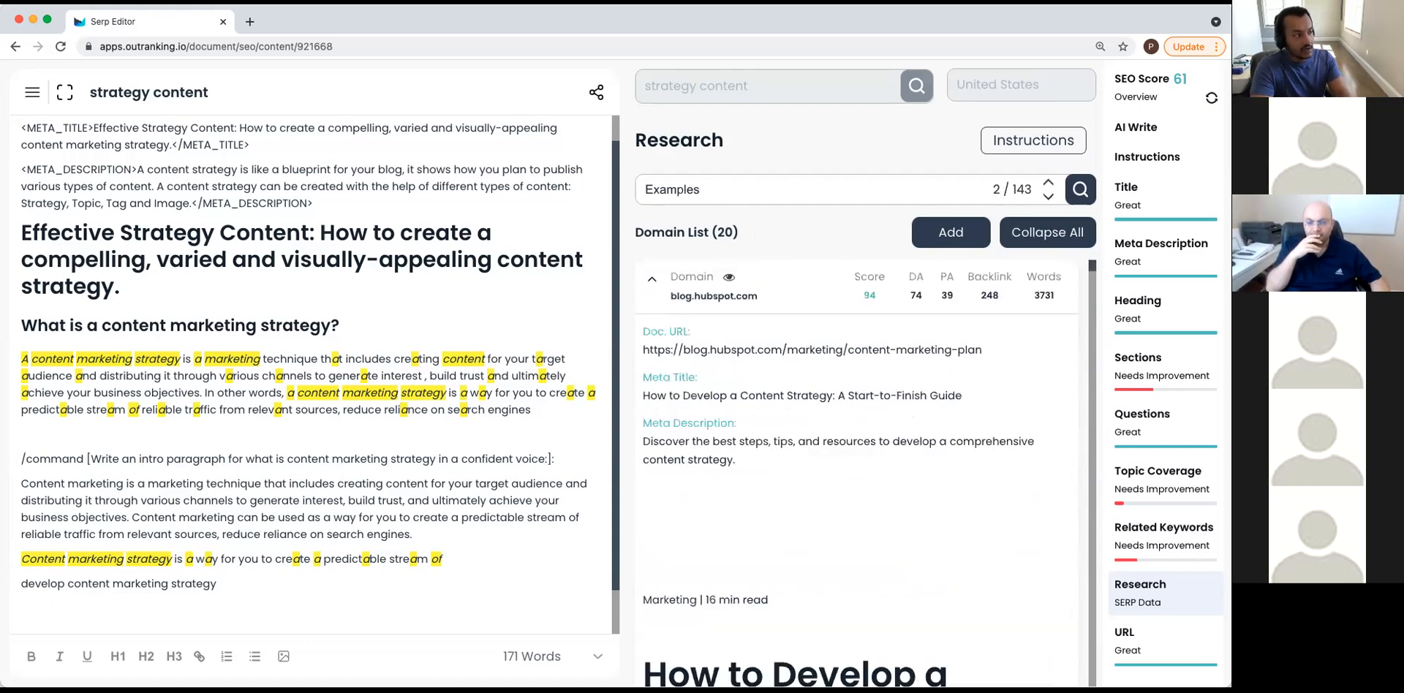
{"action": "key", "text": "Return"}
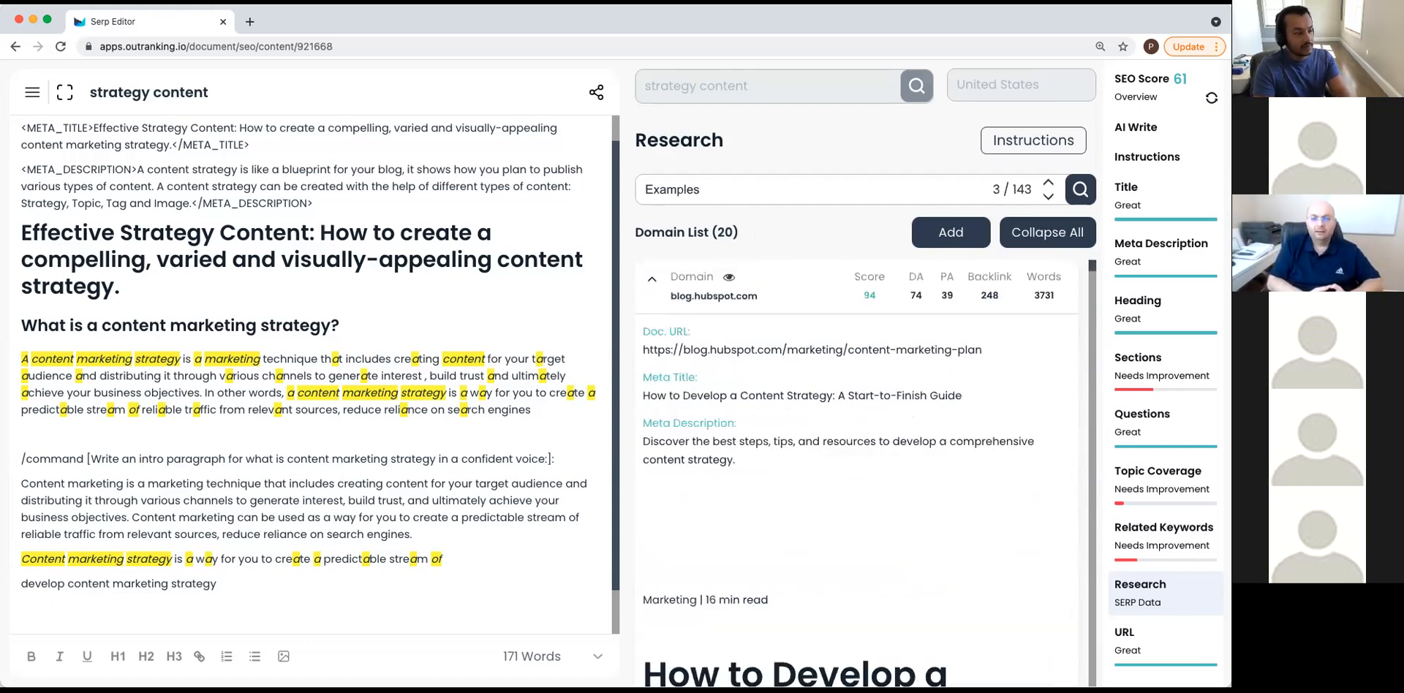
{"action": "left_click", "coordinate": [1047, 196]}
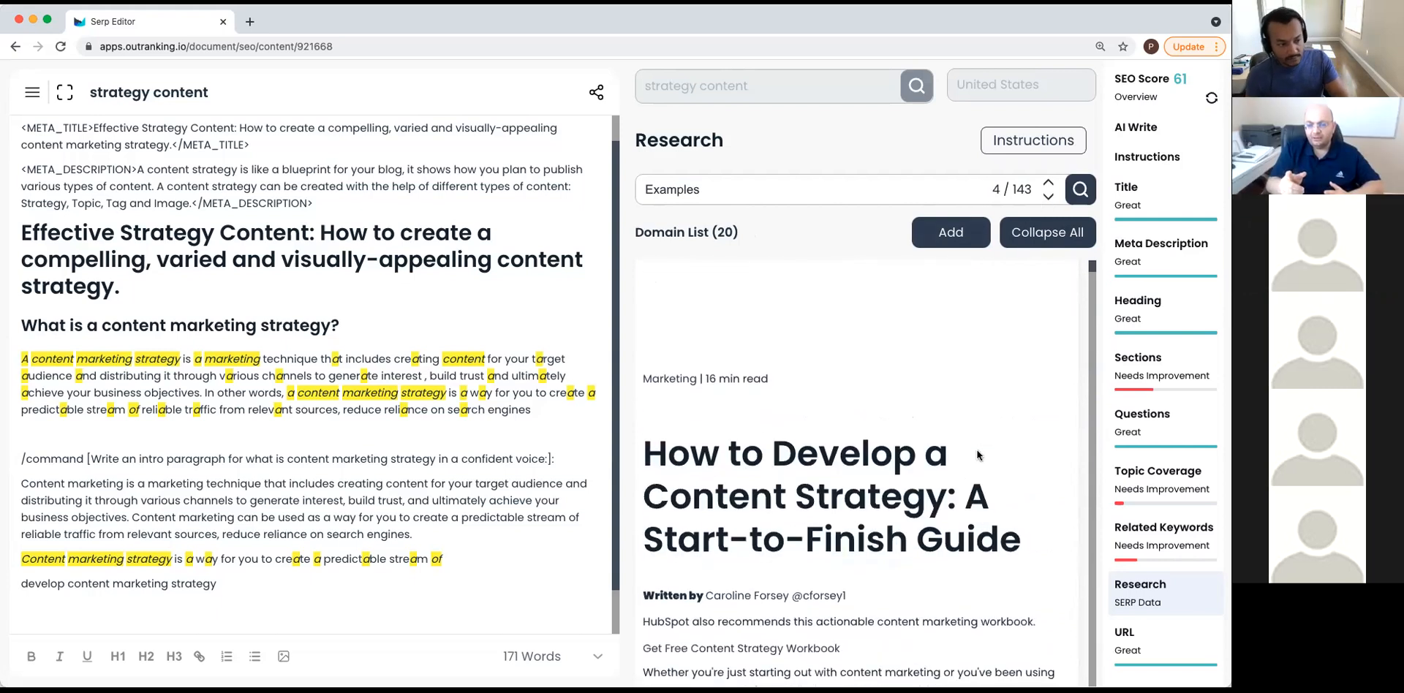
Collapse the blog.hubspot.com and blog.marketmuse.com entries plus all remaining domains, and look down the collapsed domain list.
{"action": "scroll", "coordinate": [992, 387], "scroll_direction": "up", "scroll_amount": 3}
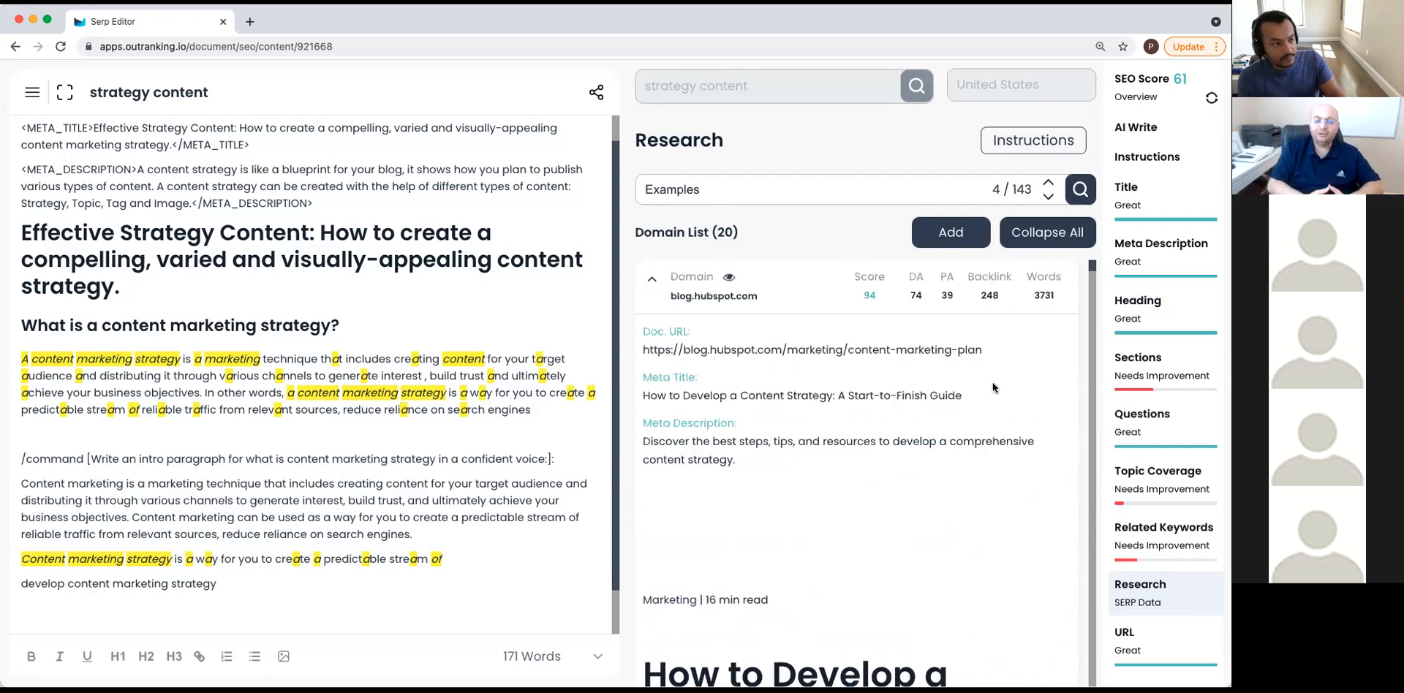
{"action": "left_click", "coordinate": [650, 281]}
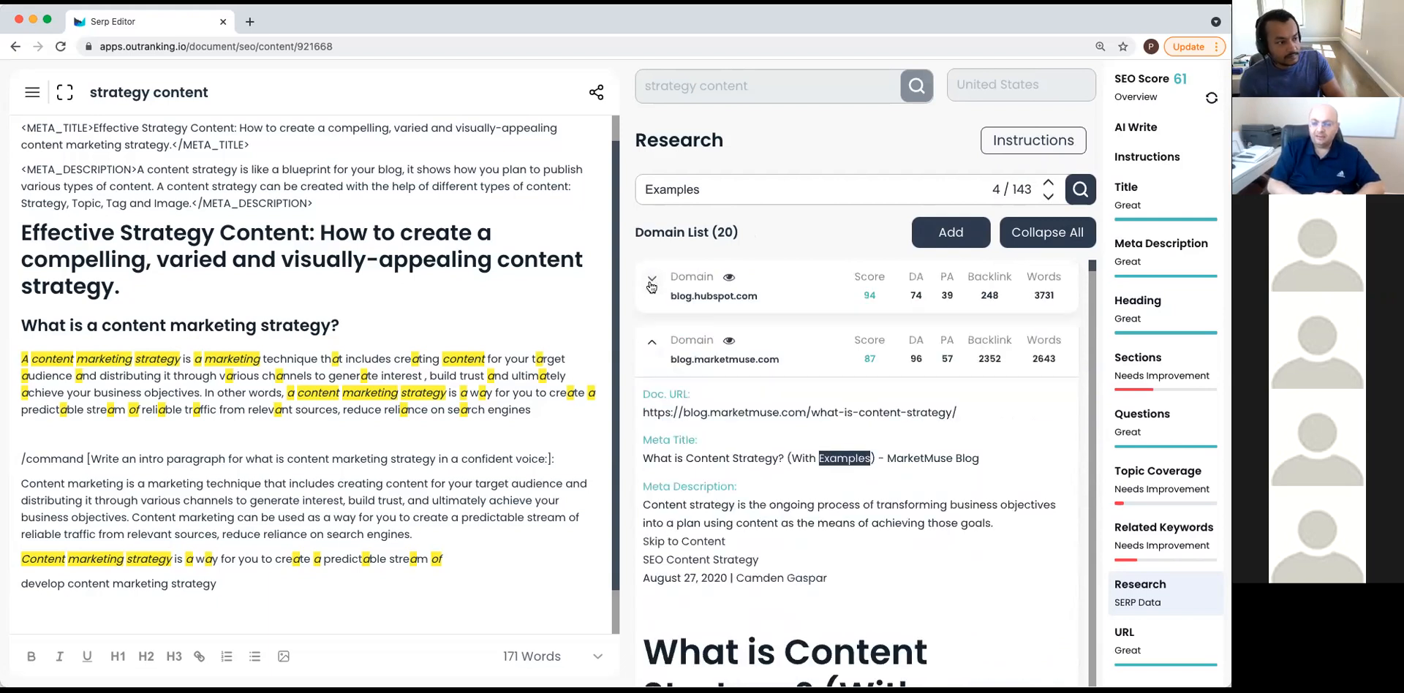
{"action": "left_click", "coordinate": [651, 341]}
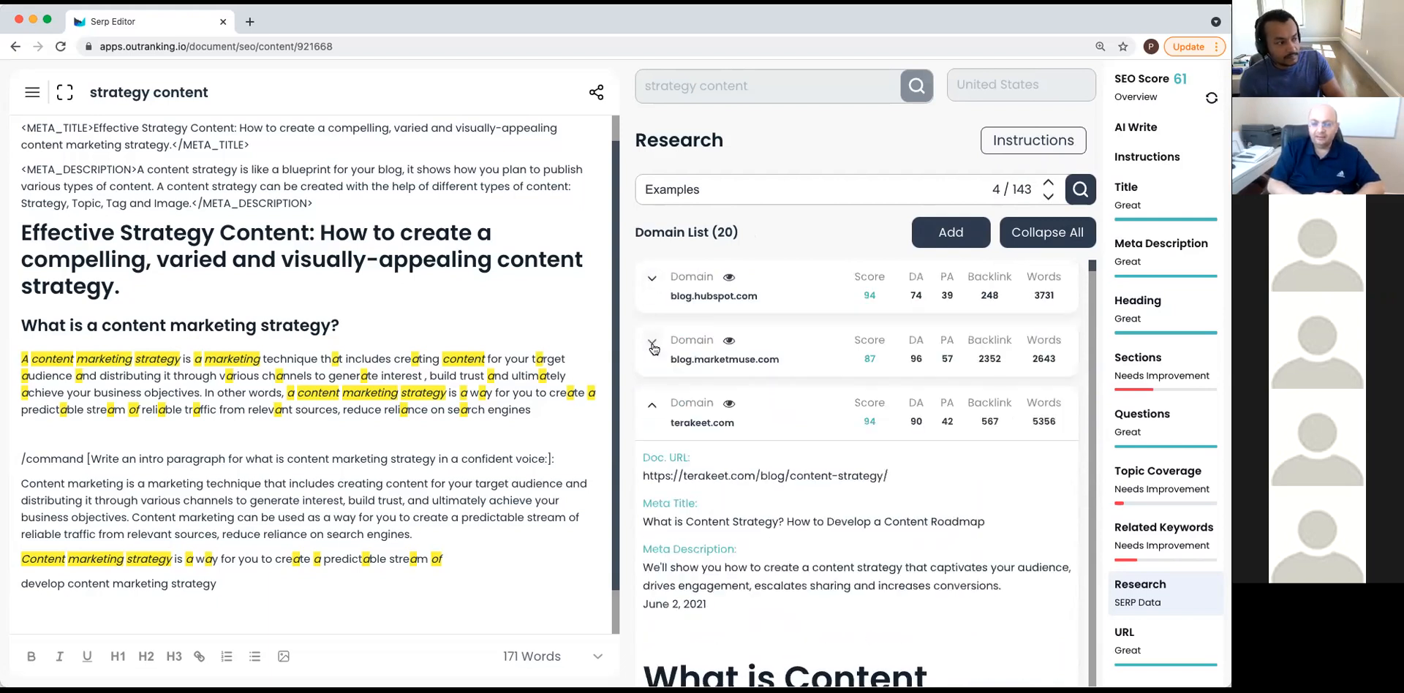
{"action": "left_click", "coordinate": [1074, 244]}
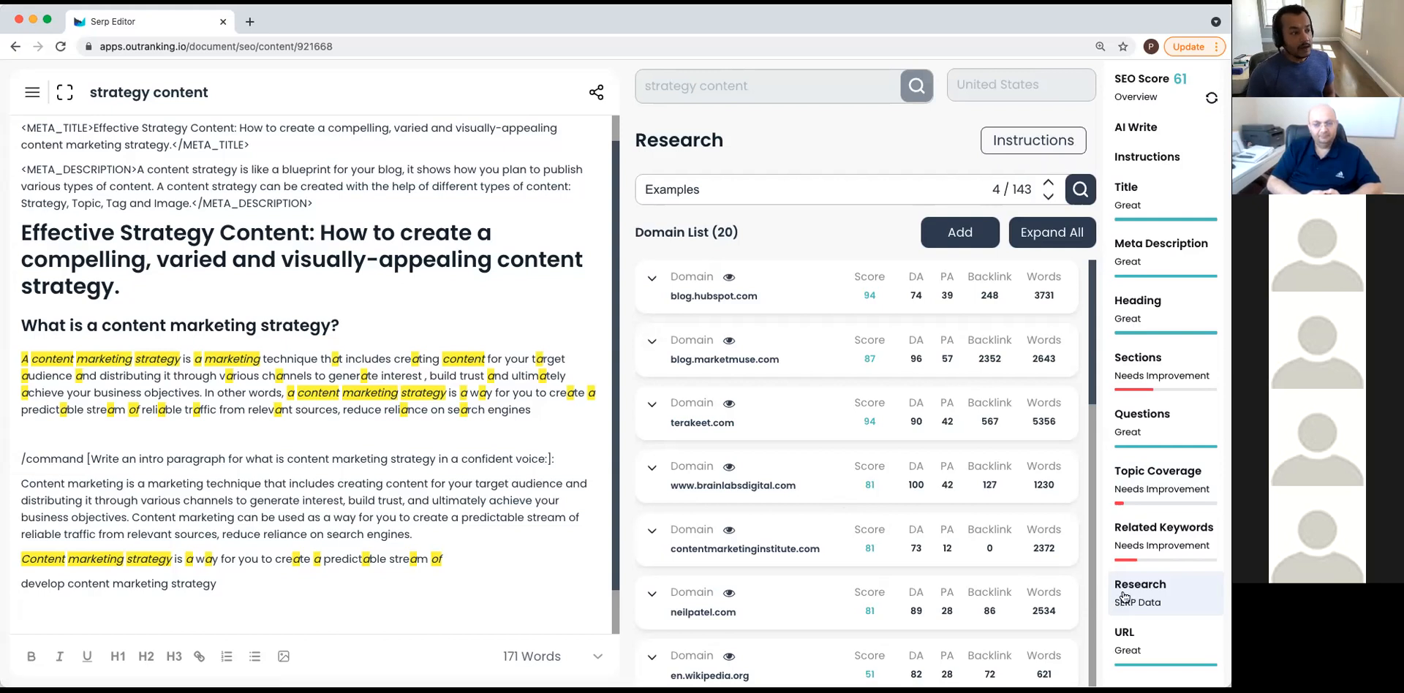
{"action": "scroll", "coordinate": [945, 490], "scroll_direction": "down", "scroll_amount": 5}
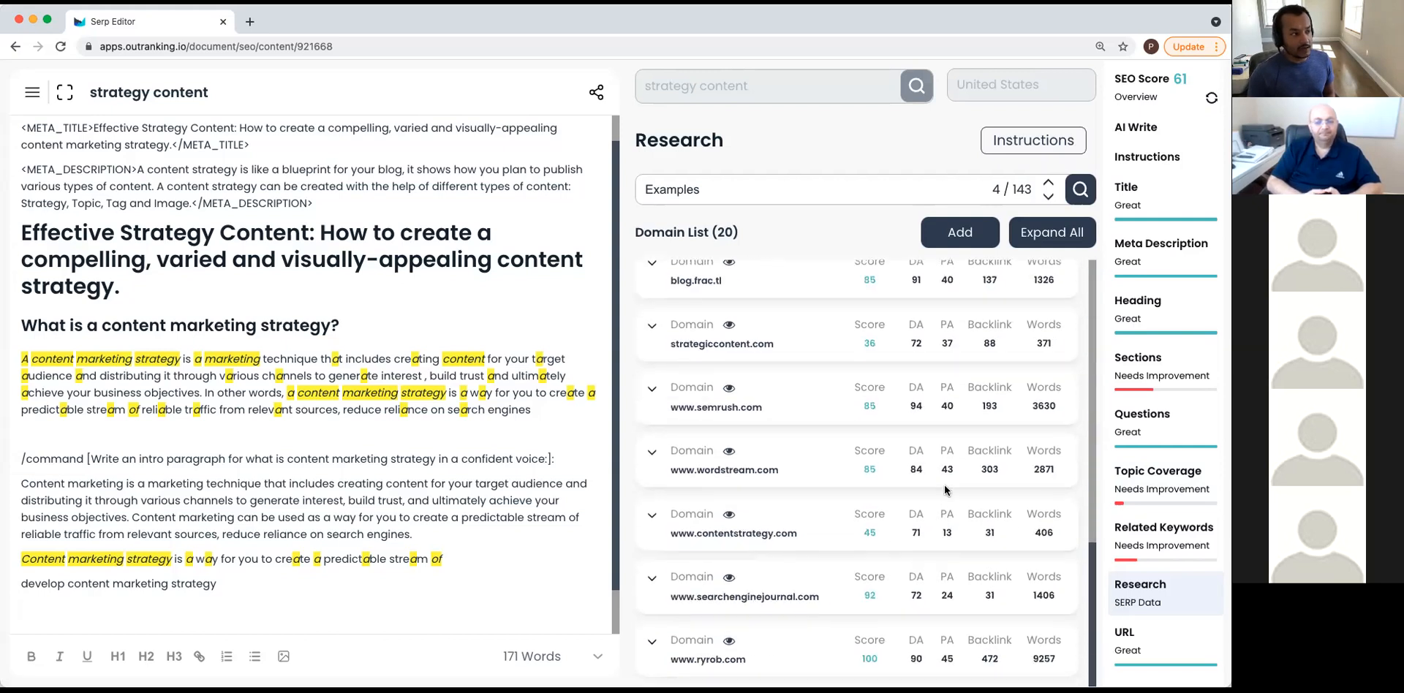
View the dialog for adding URLs to scrape for research, add three extra URL rows, and close it without saving.
{"action": "left_click", "coordinate": [944, 242]}
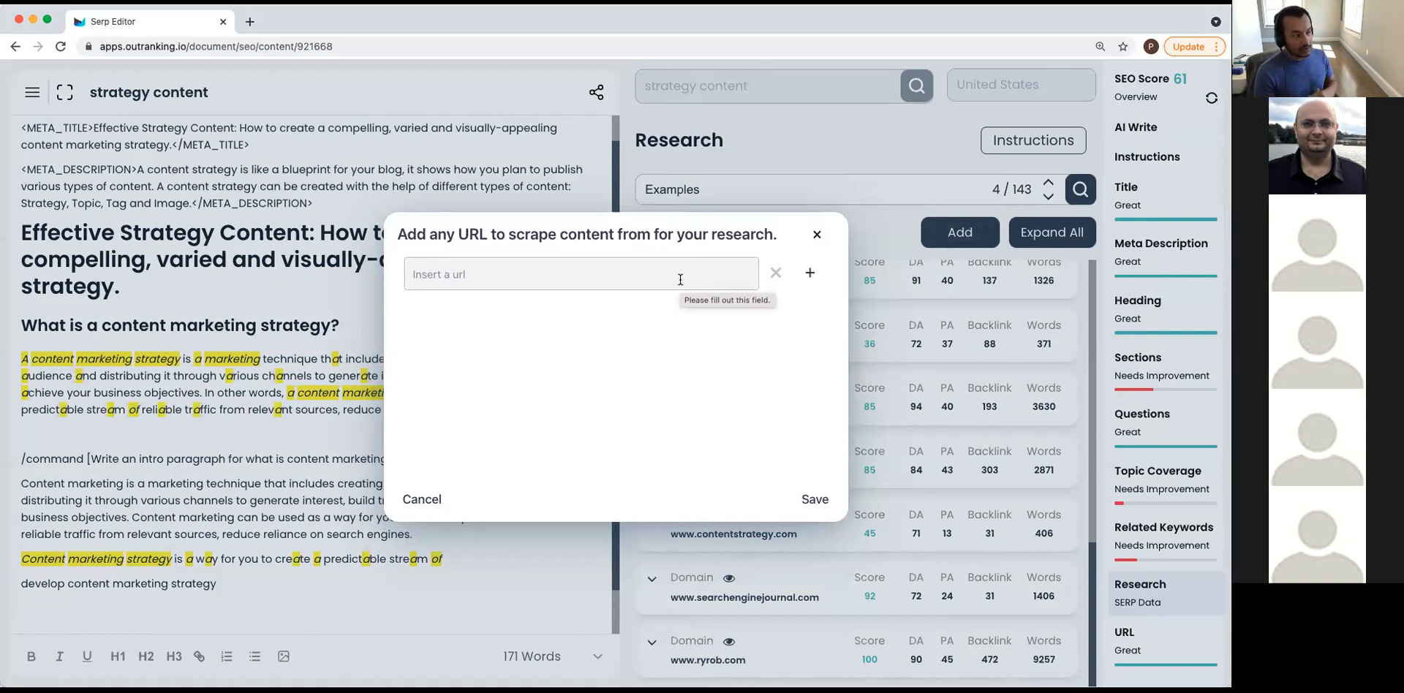
{"action": "left_click", "coordinate": [809, 272]}
{"action": "left_click", "coordinate": [809, 273]}
{"action": "left_click", "coordinate": [810, 274]}
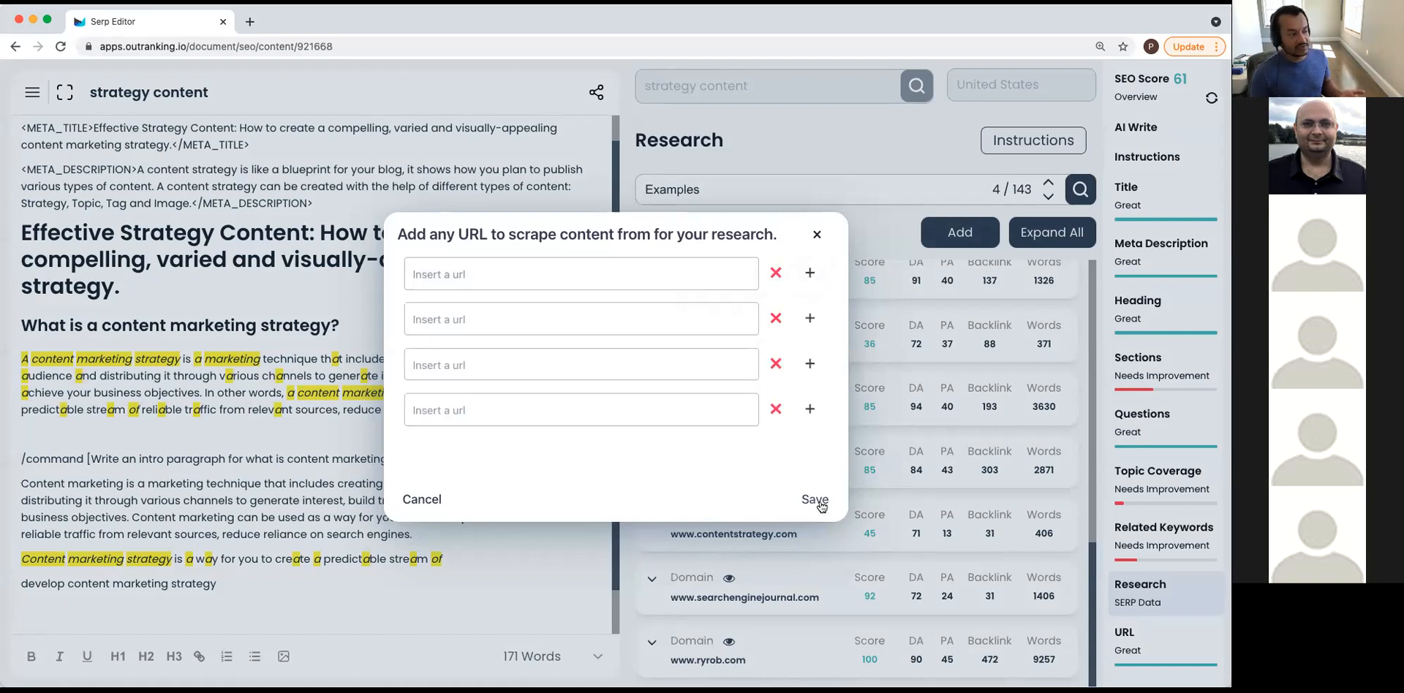
{"action": "left_click", "coordinate": [817, 234]}
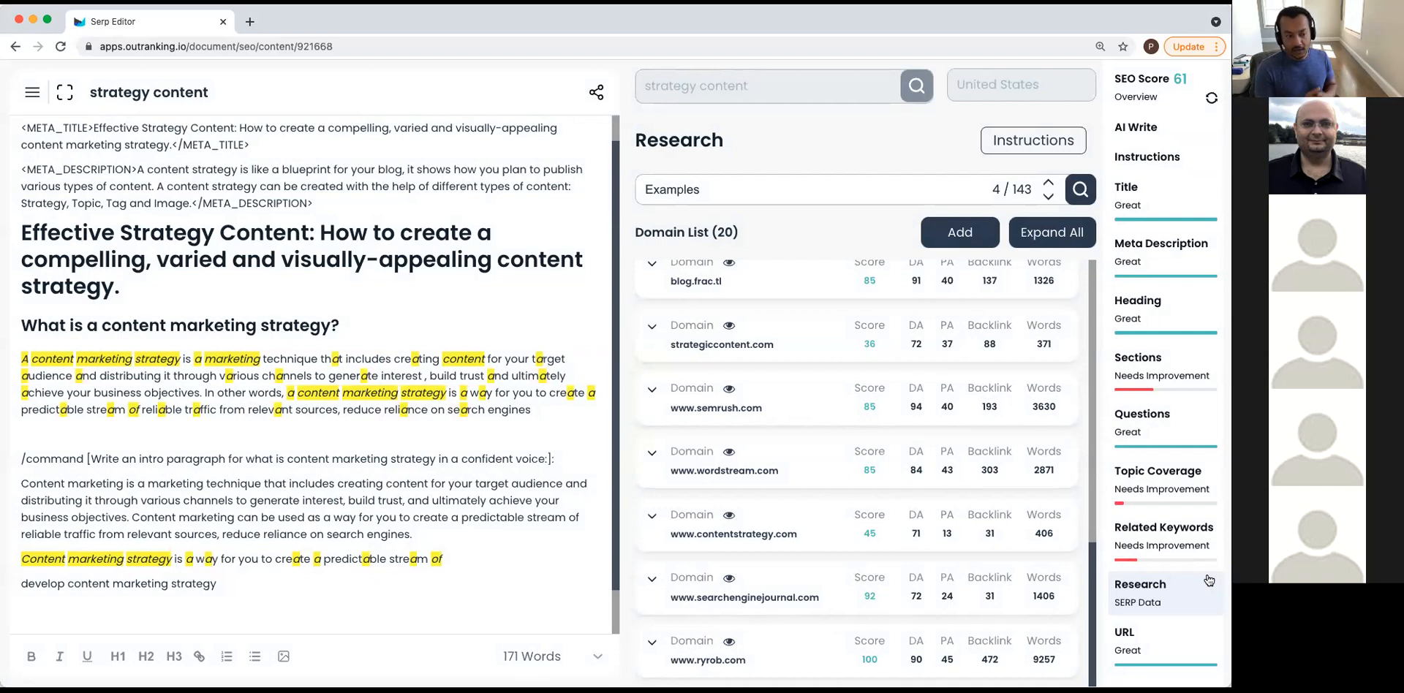
View the Keywords in URL instructions, and examine the SEO Content Score overview from word count through to content format.
{"action": "left_click", "coordinate": [1182, 647]}
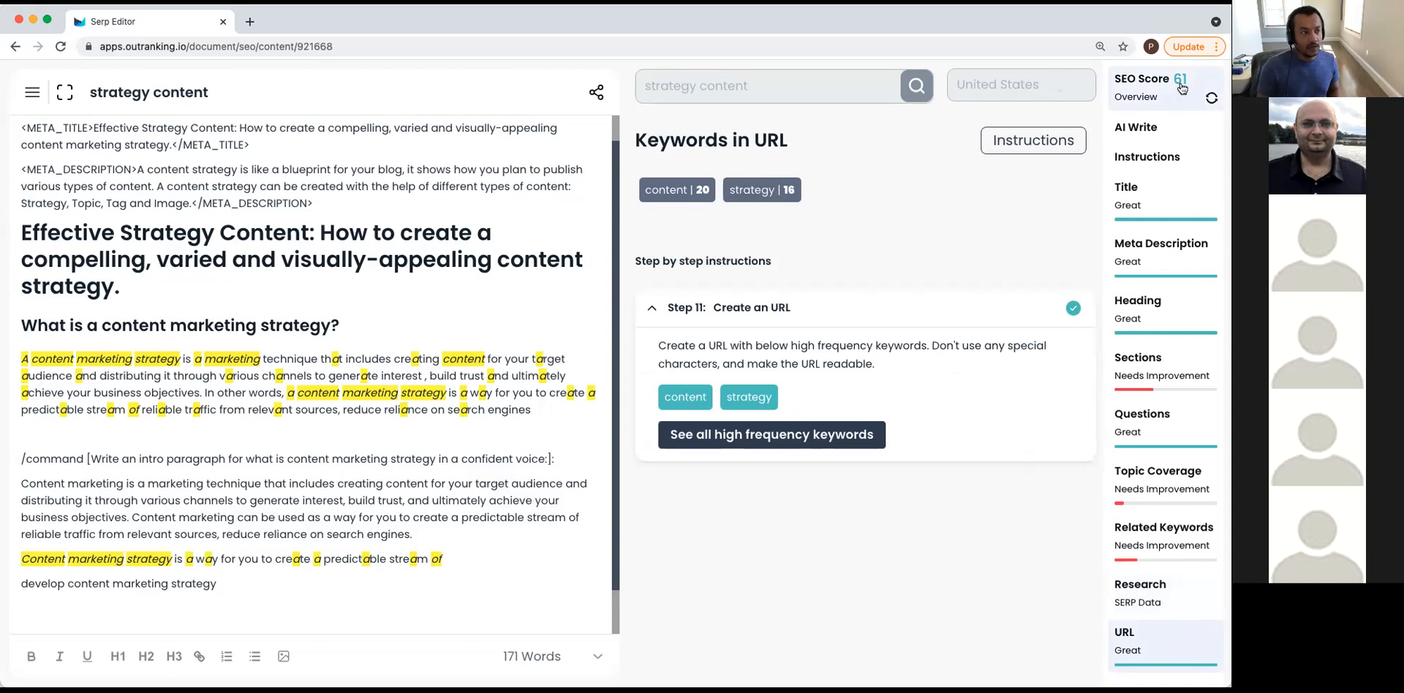
{"action": "left_click", "coordinate": [1160, 93]}
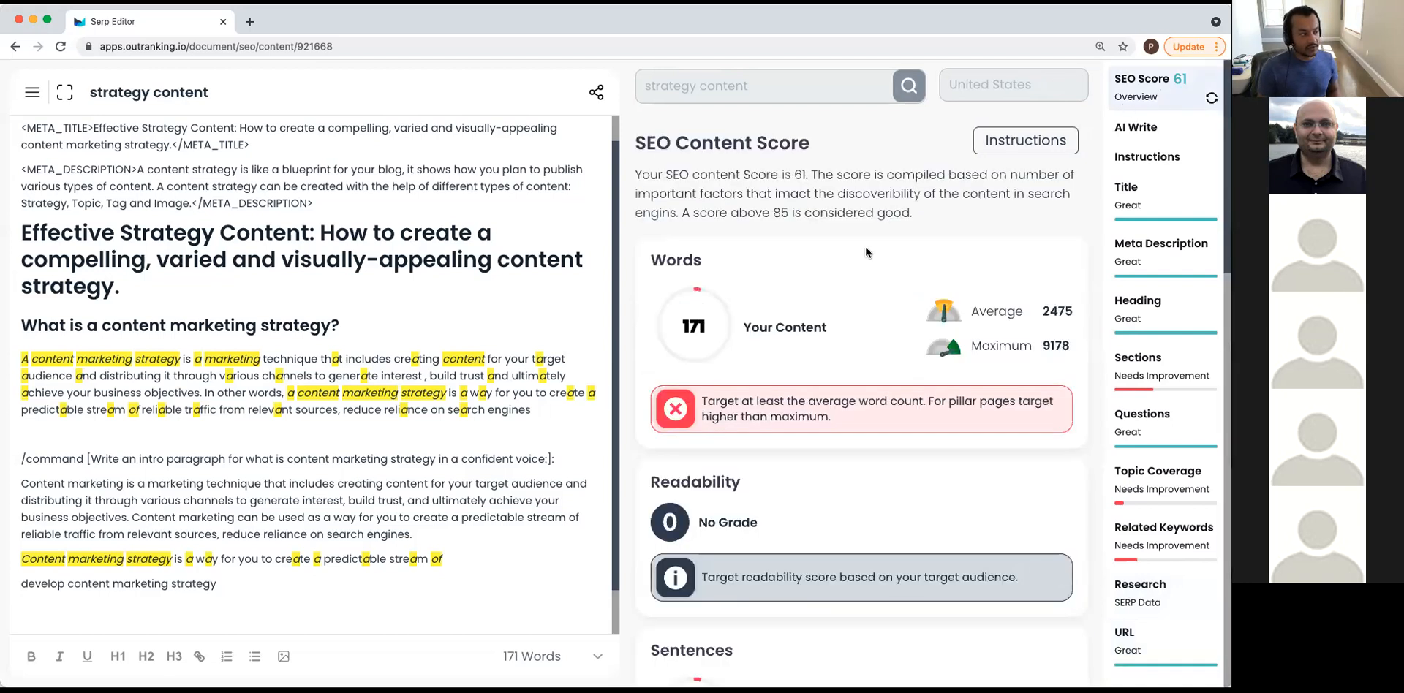
{"action": "scroll", "coordinate": [890, 462], "scroll_direction": "down", "scroll_amount": 10}
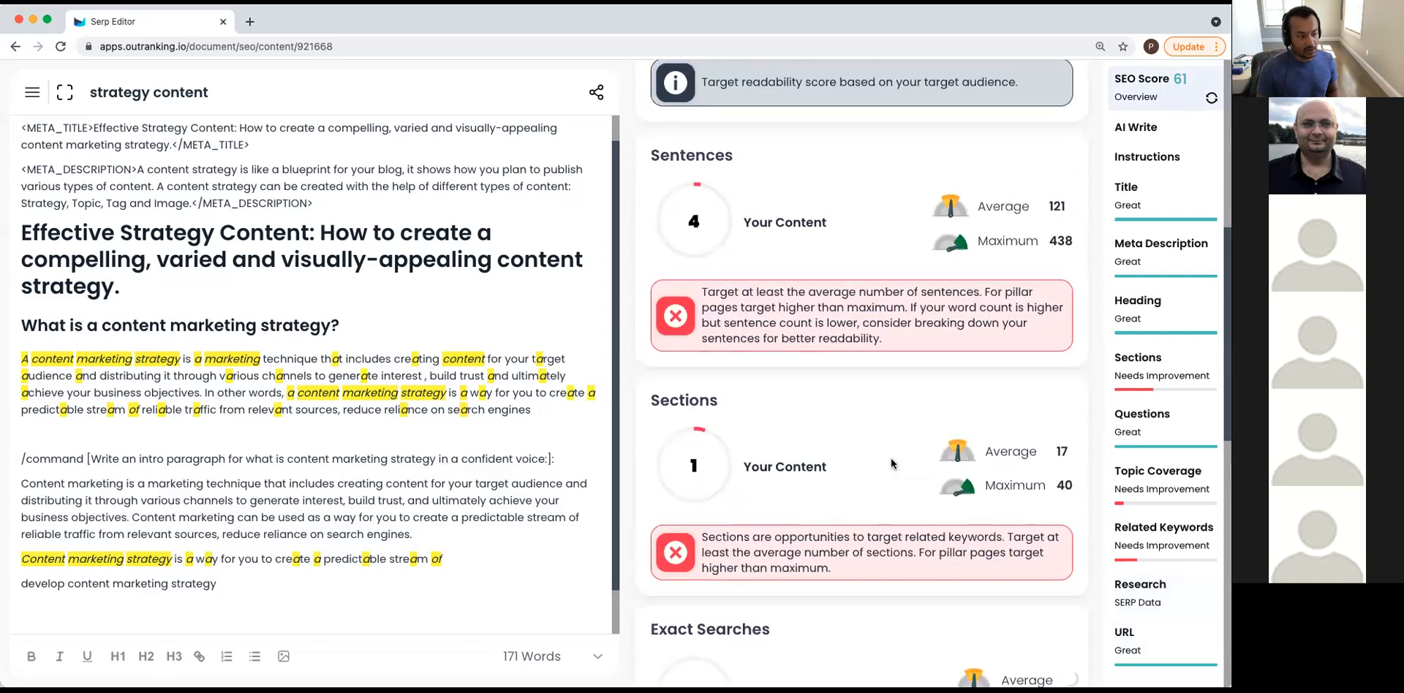
{"action": "scroll", "coordinate": [890, 462], "scroll_direction": "down", "scroll_amount": 8}
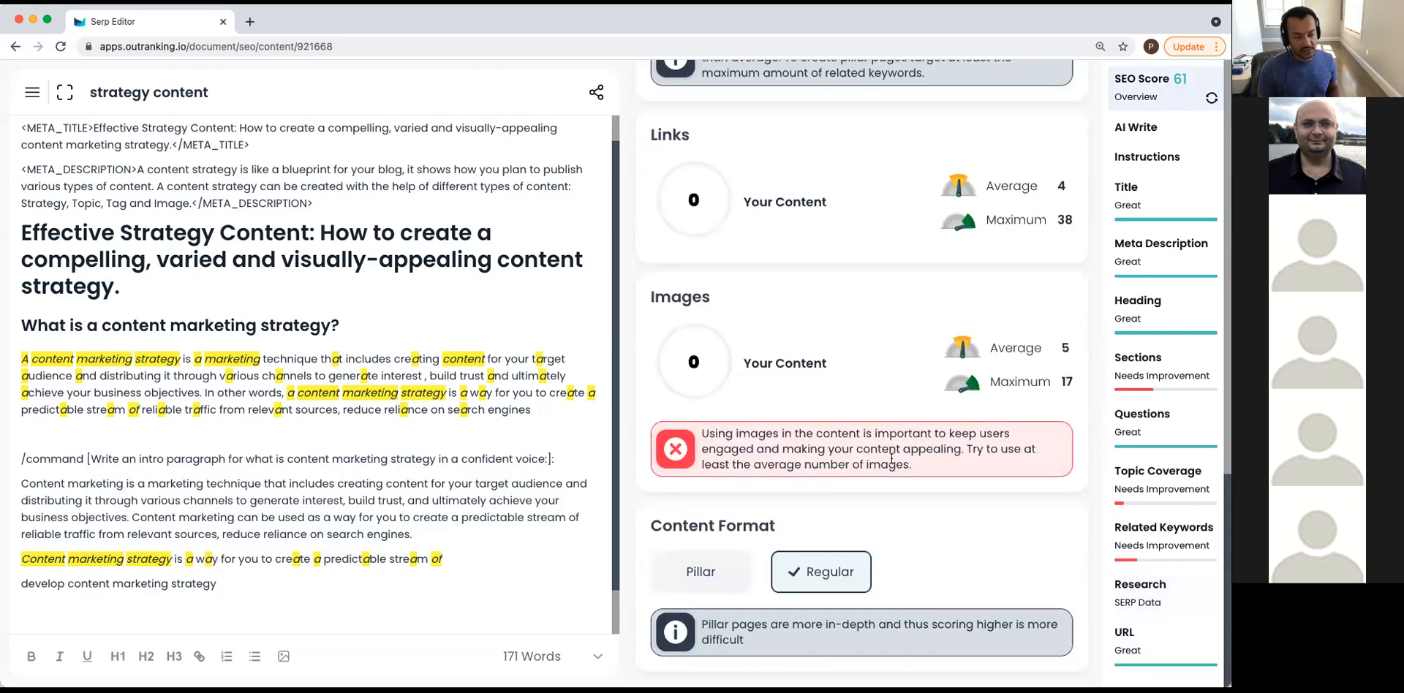
Try the Pillar content format, switch back to Regular, and refresh the SEO score.
{"action": "left_click", "coordinate": [706, 583]}
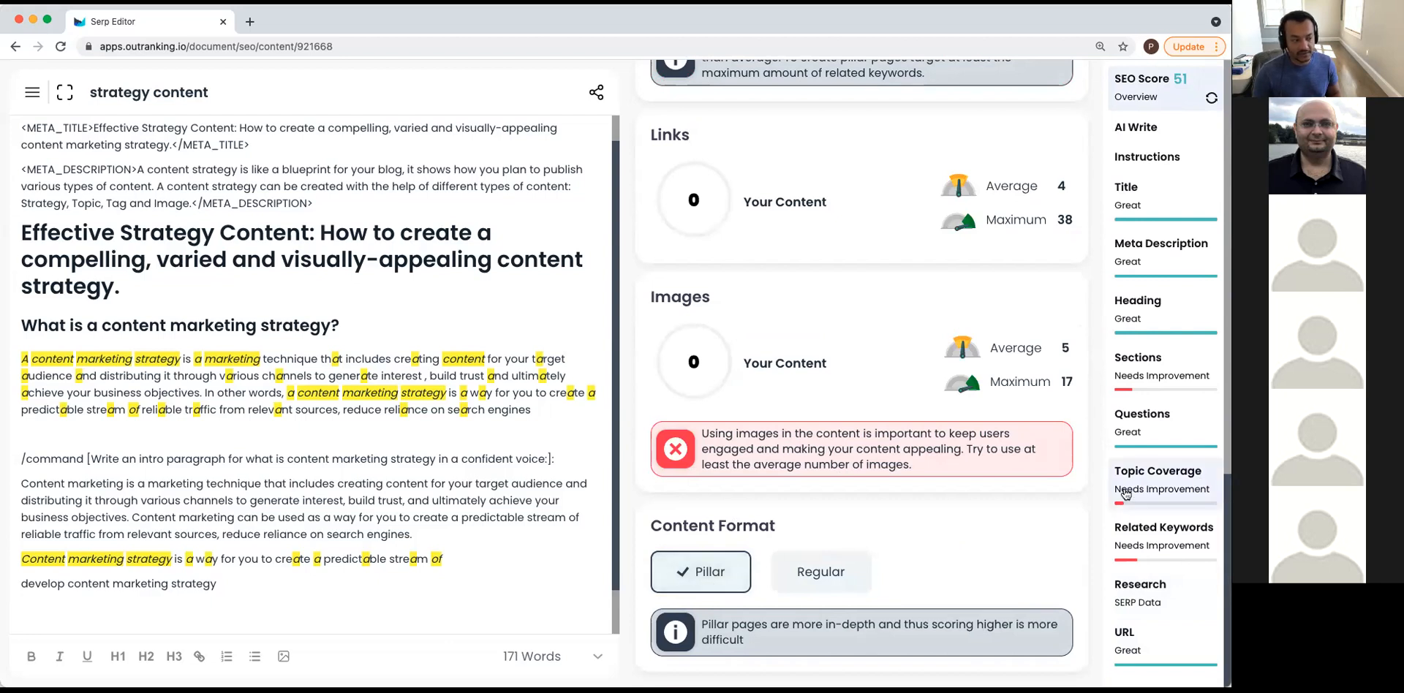
{"action": "left_click", "coordinate": [856, 577]}
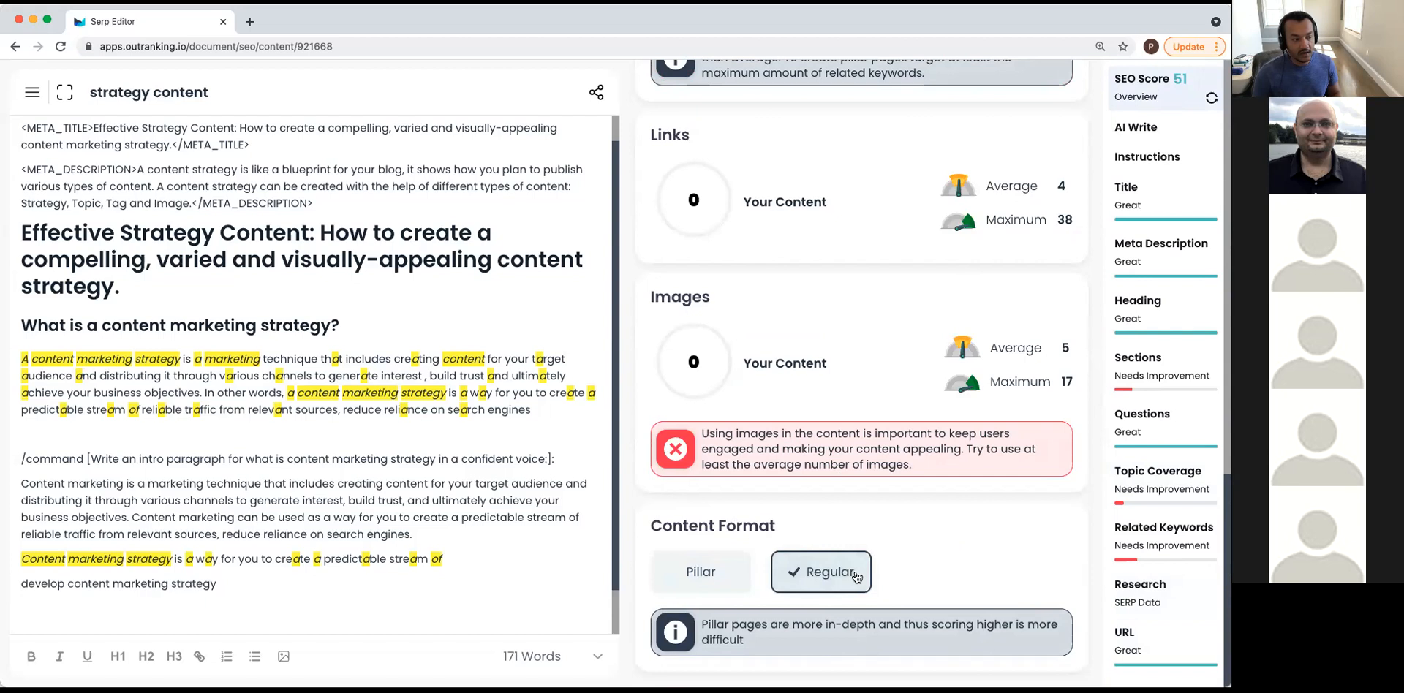
{"action": "left_click", "coordinate": [1212, 100]}
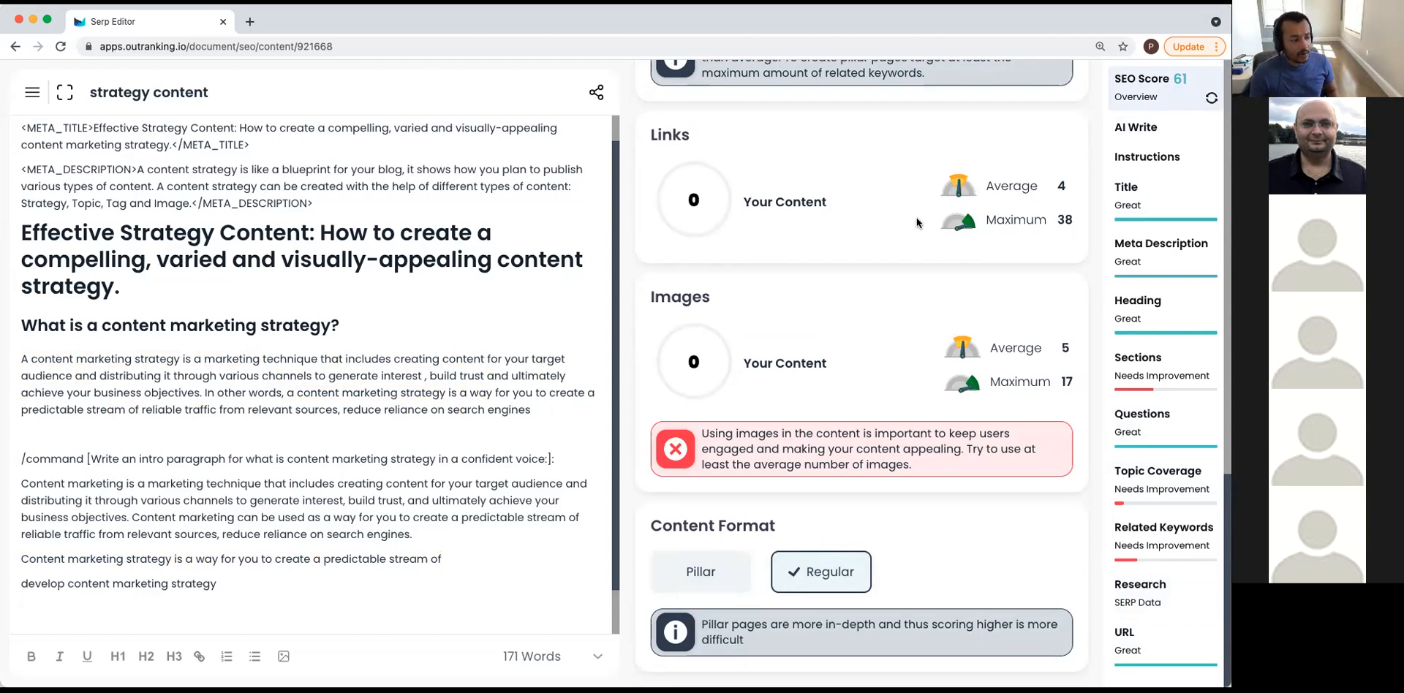
Leave the document editor for the home page and open the "strategy content" report from the SERP Analysis history.
{"action": "scroll", "coordinate": [910, 224], "scroll_direction": "up", "scroll_amount": 10}
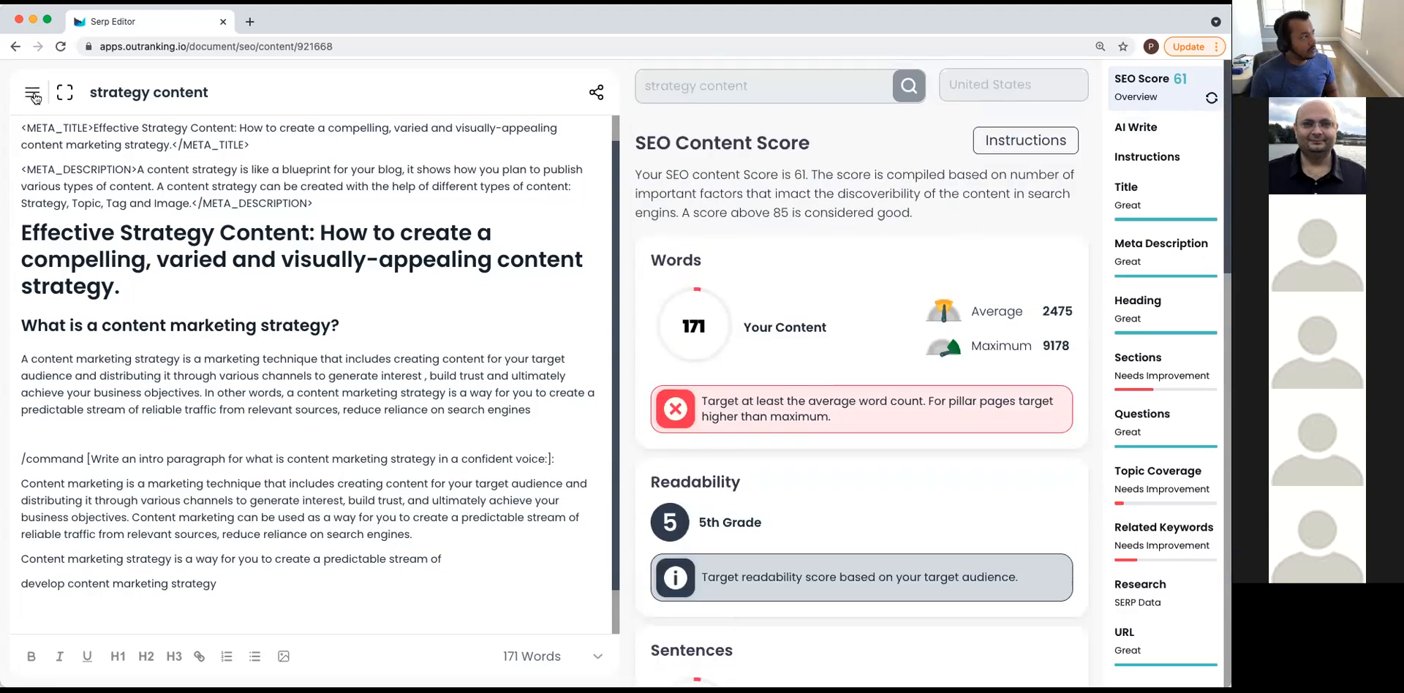
{"action": "left_click", "coordinate": [31, 92]}
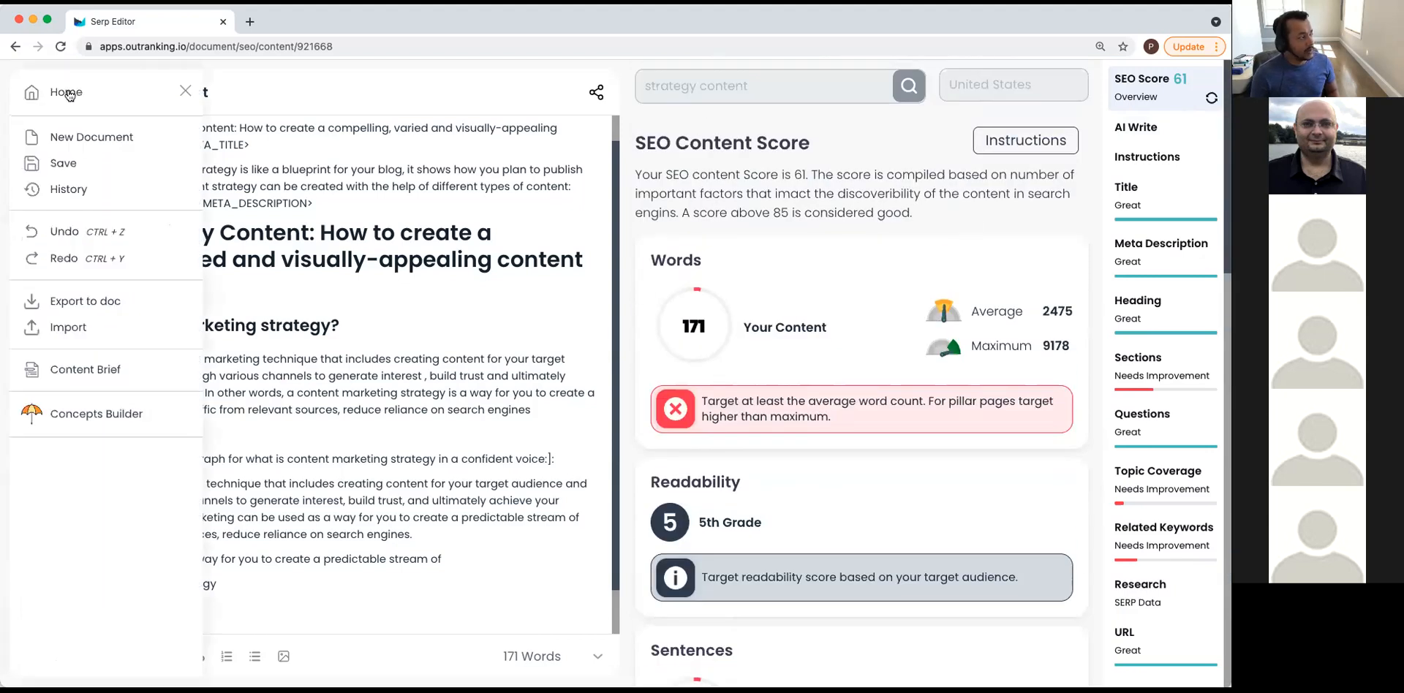
{"action": "left_click", "coordinate": [66, 92]}
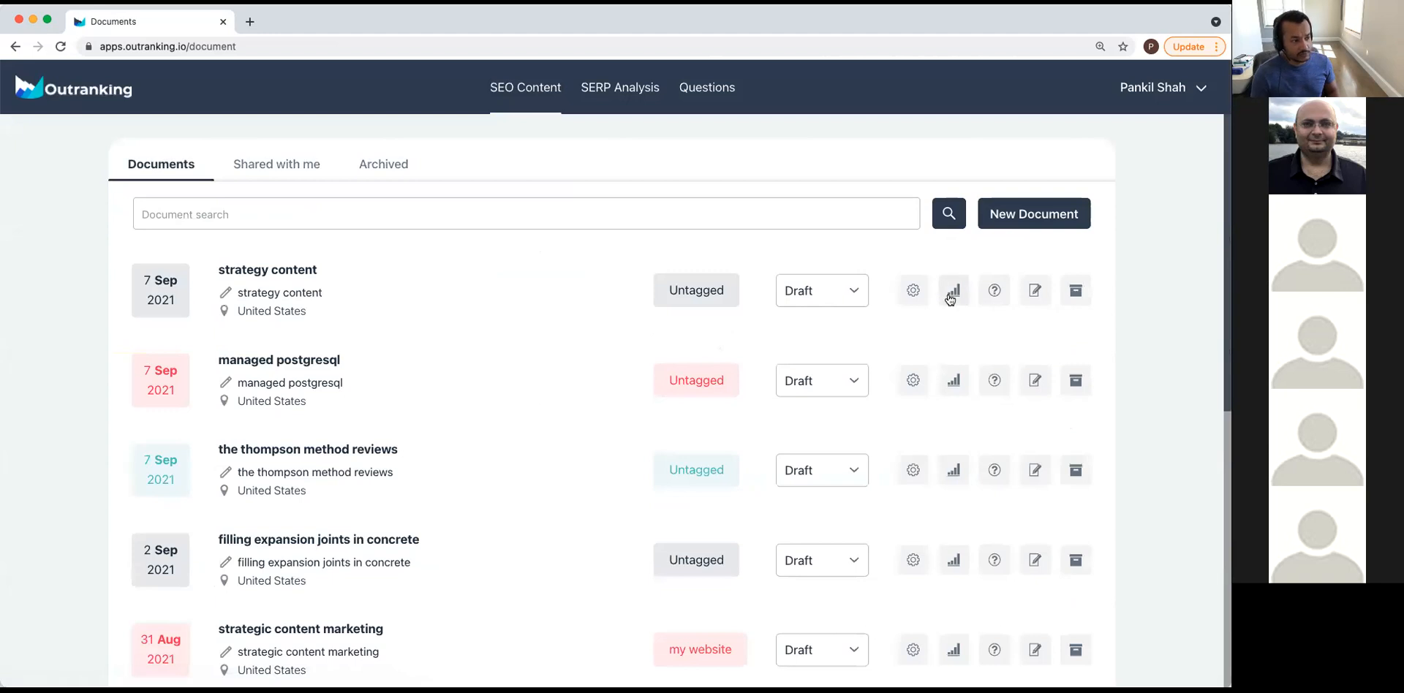
{"action": "left_click", "coordinate": [612, 89]}
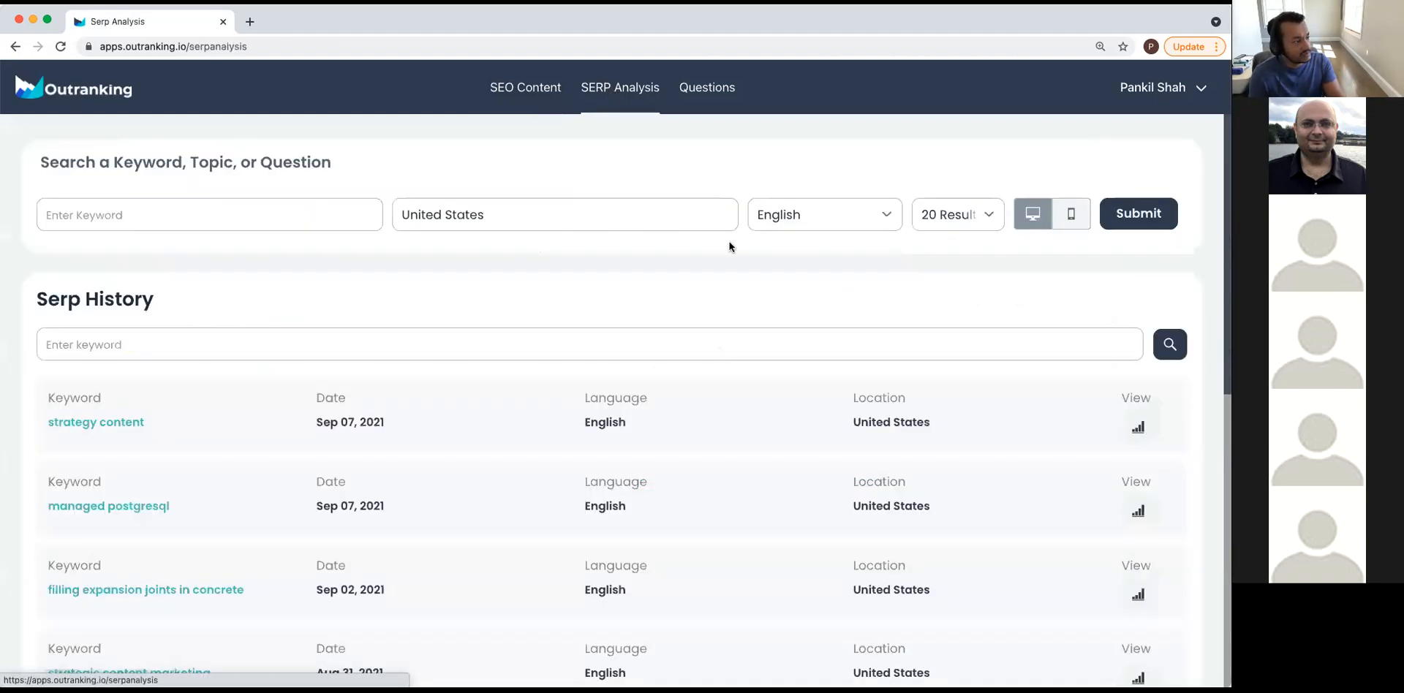
{"action": "left_click", "coordinate": [1142, 429]}
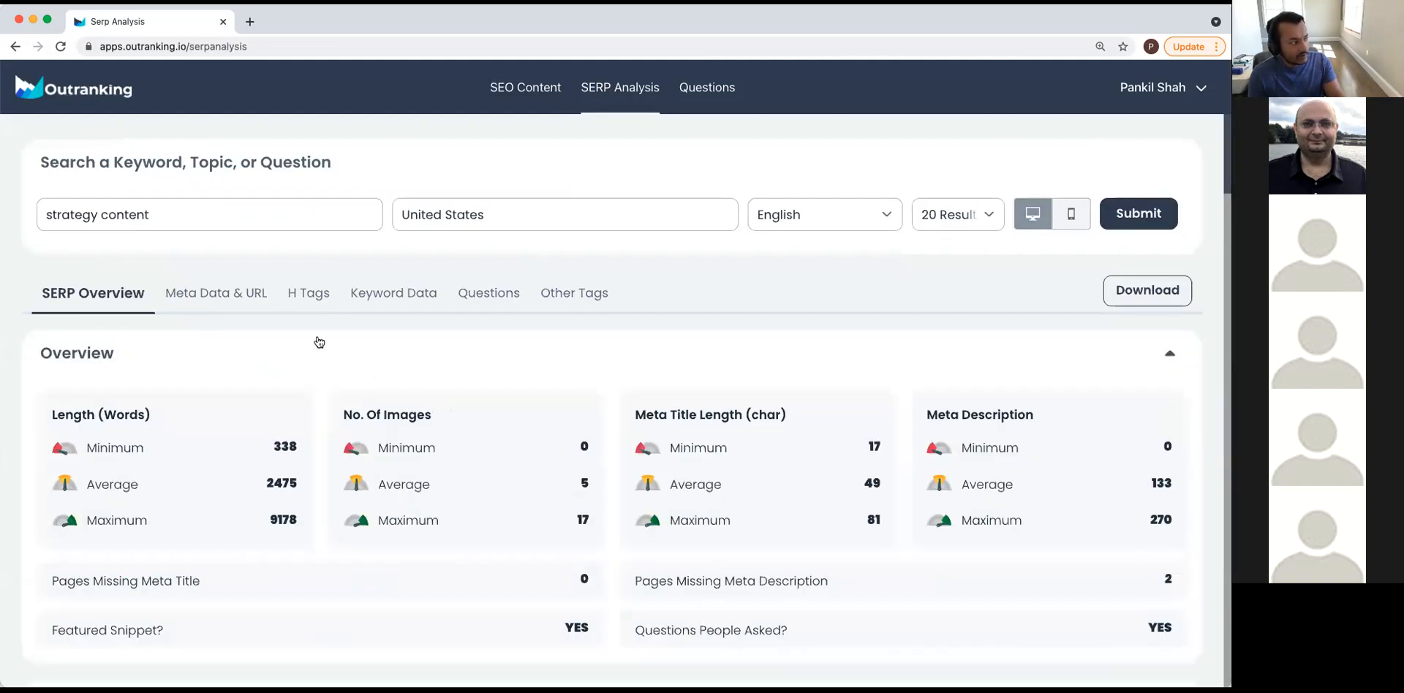
Examine the report's Meta Data & URL, H Tags, Keyword Data including related keywords, Questions and Other Tags sections.
{"action": "left_click", "coordinate": [219, 297]}
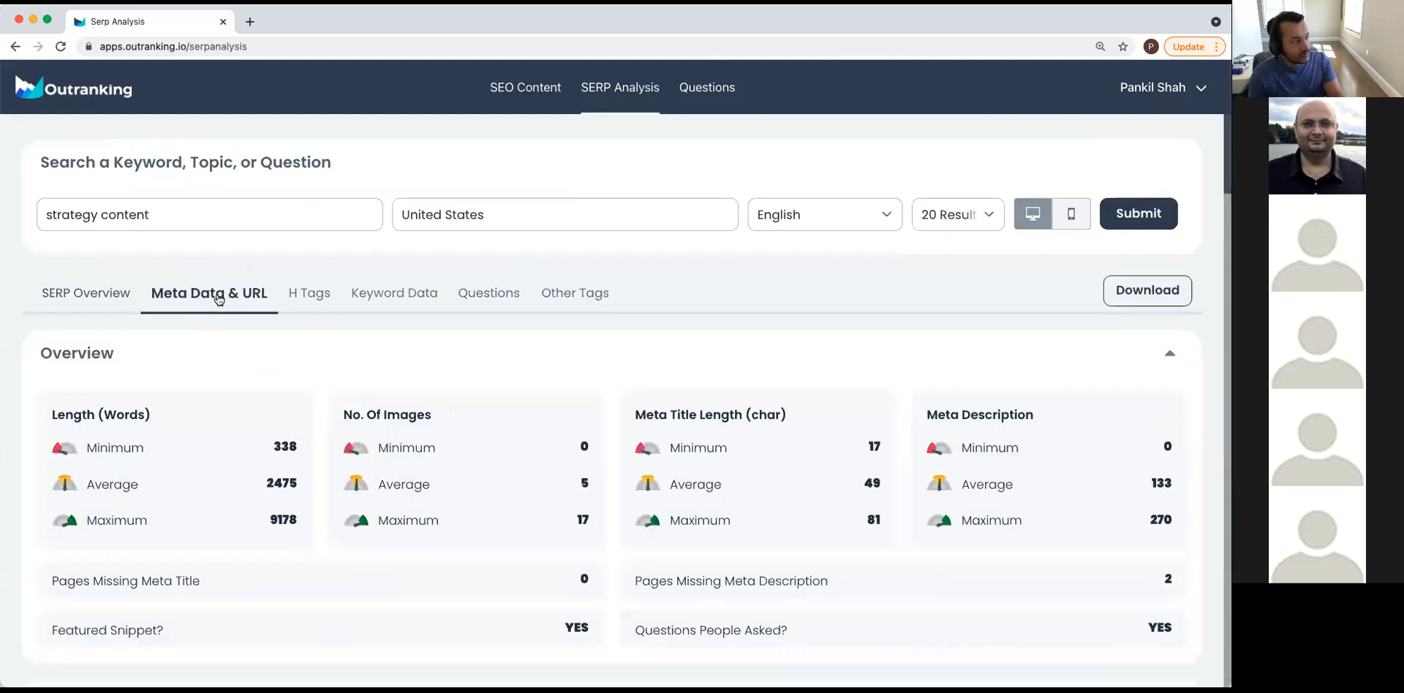
{"action": "left_click", "coordinate": [326, 299]}
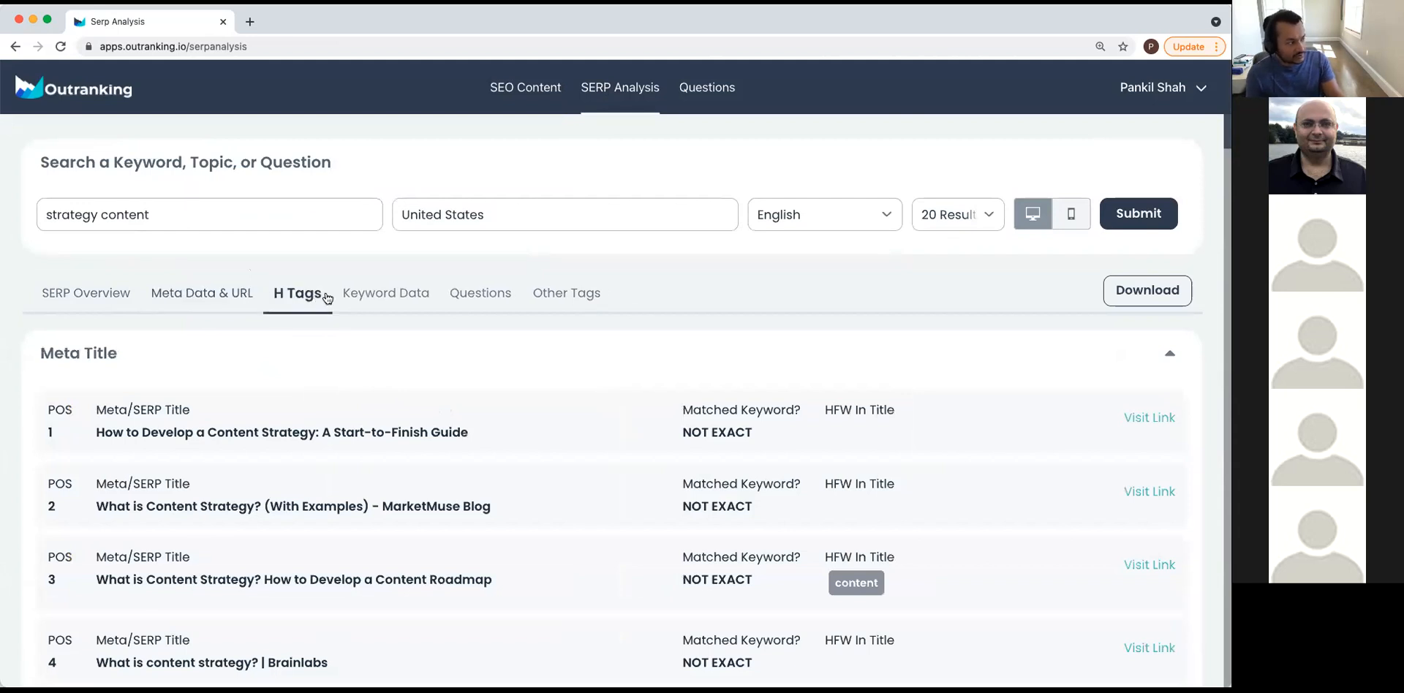
{"action": "left_click", "coordinate": [371, 299]}
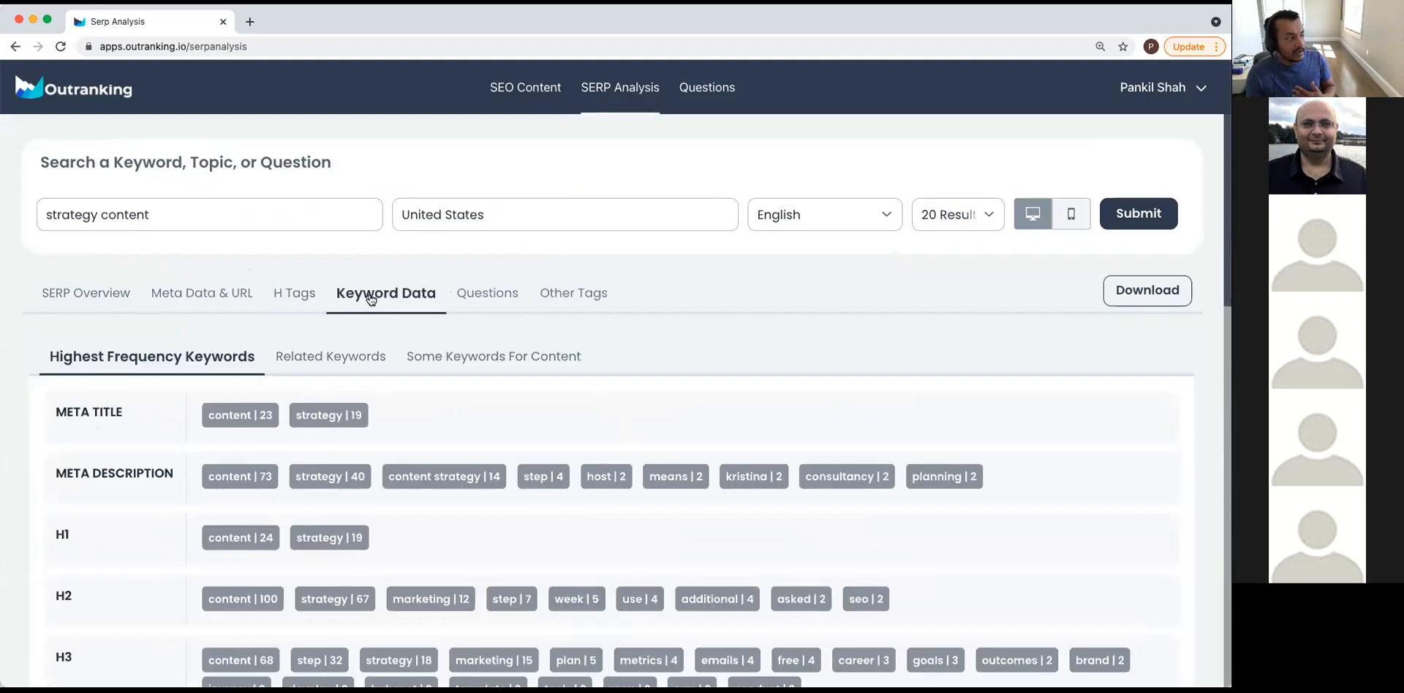
{"action": "left_click", "coordinate": [344, 363]}
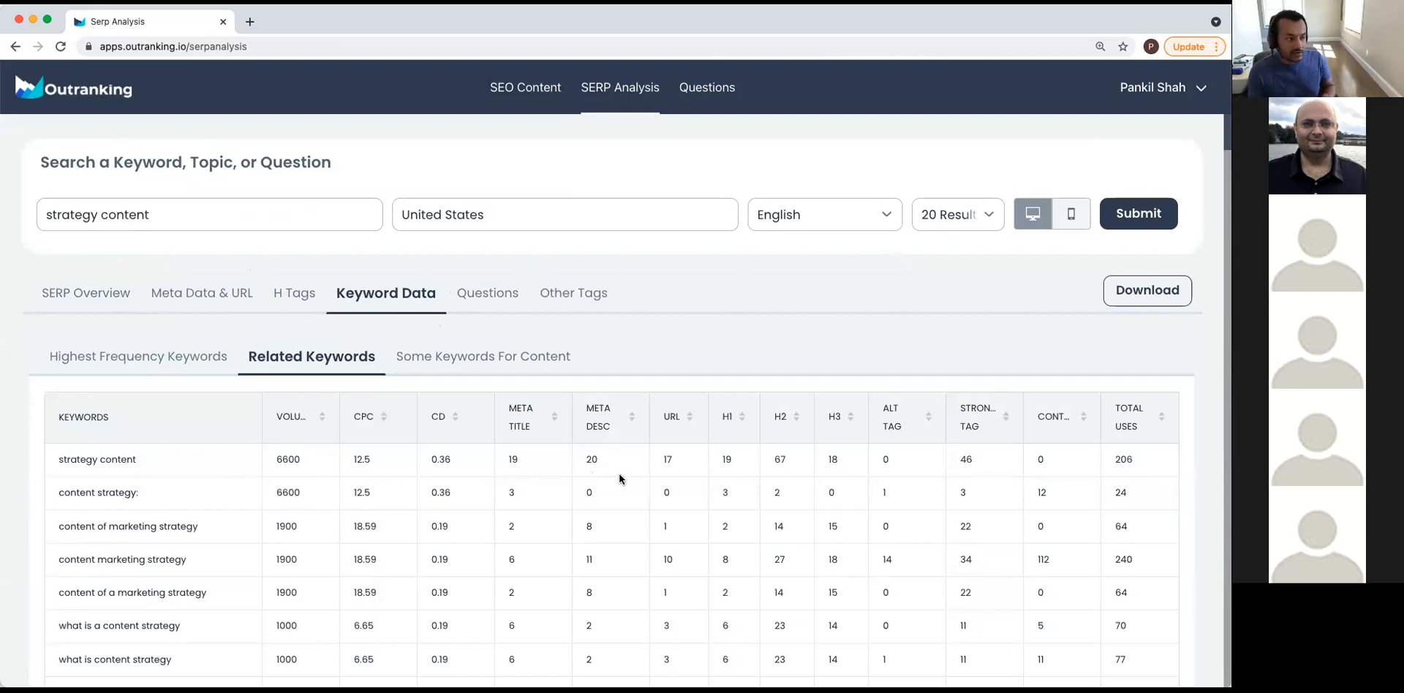
{"action": "scroll", "coordinate": [576, 460], "scroll_direction": "down", "scroll_amount": 1}
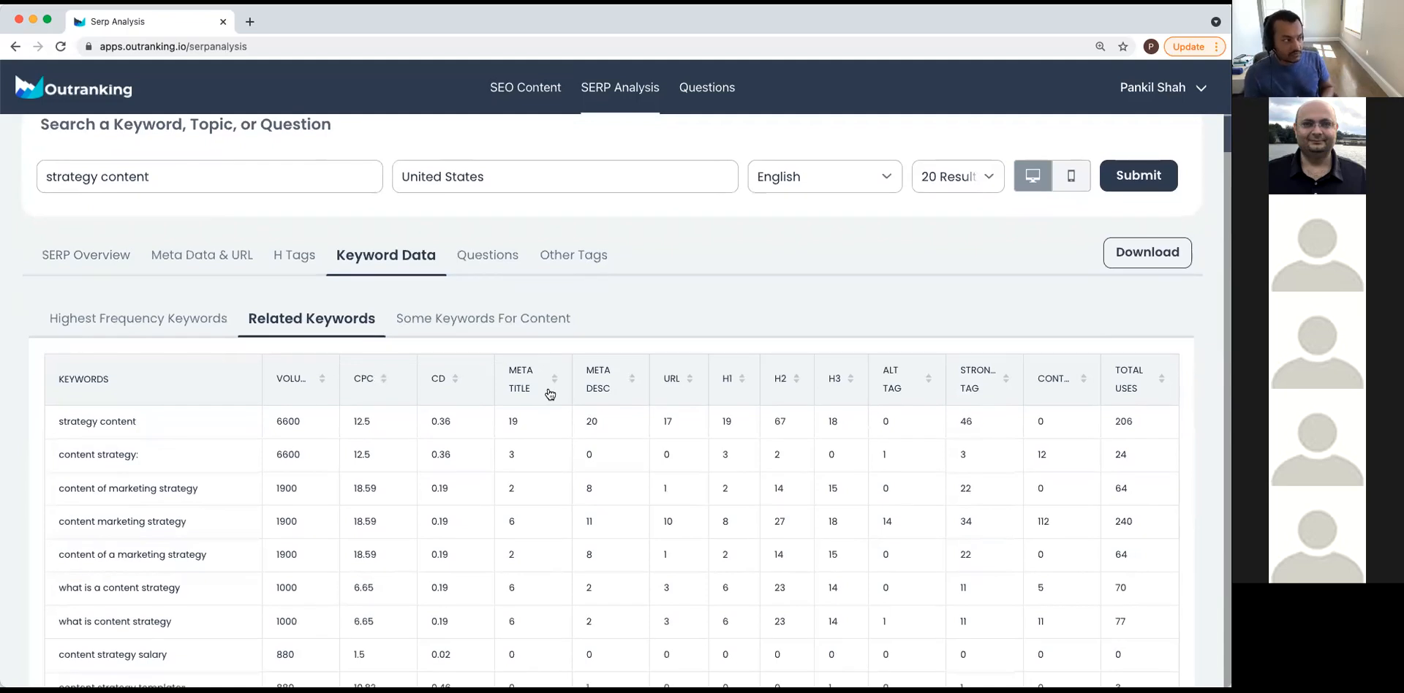
{"action": "left_click", "coordinate": [466, 318]}
{"action": "left_click", "coordinate": [489, 292]}
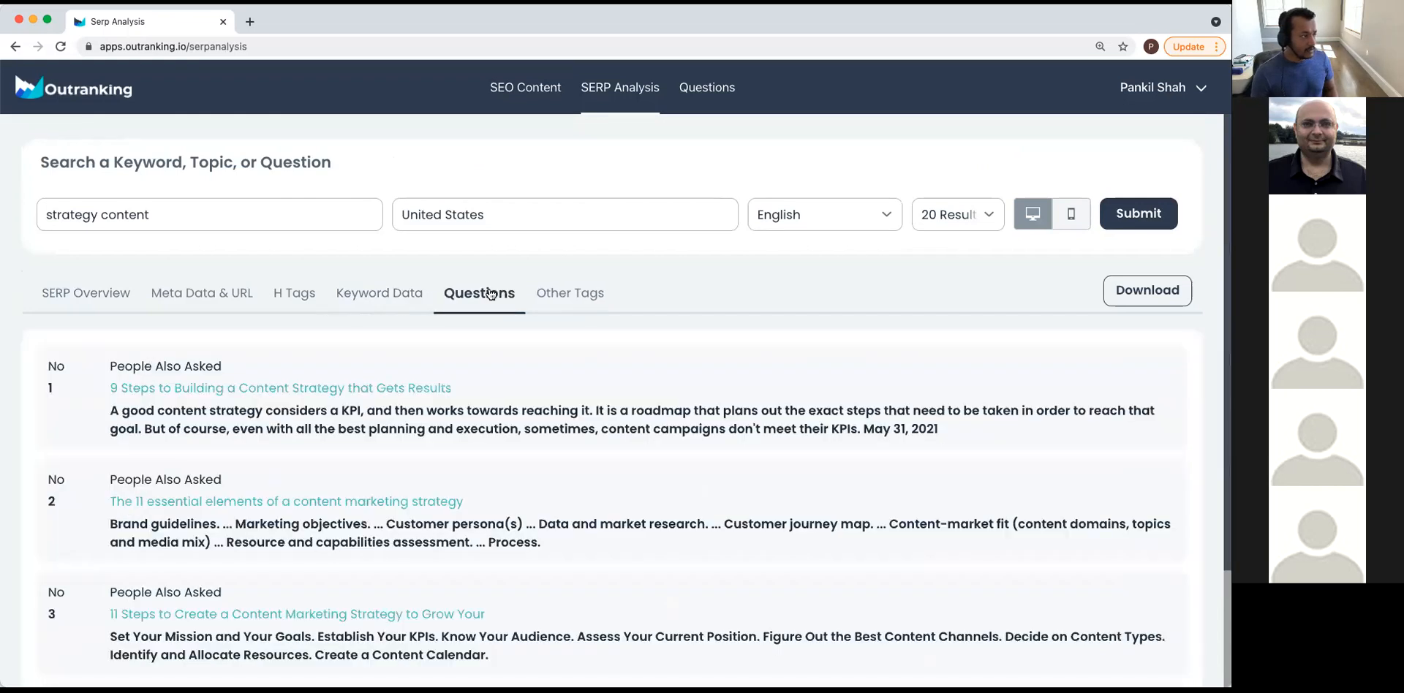
{"action": "left_click", "coordinate": [577, 293]}
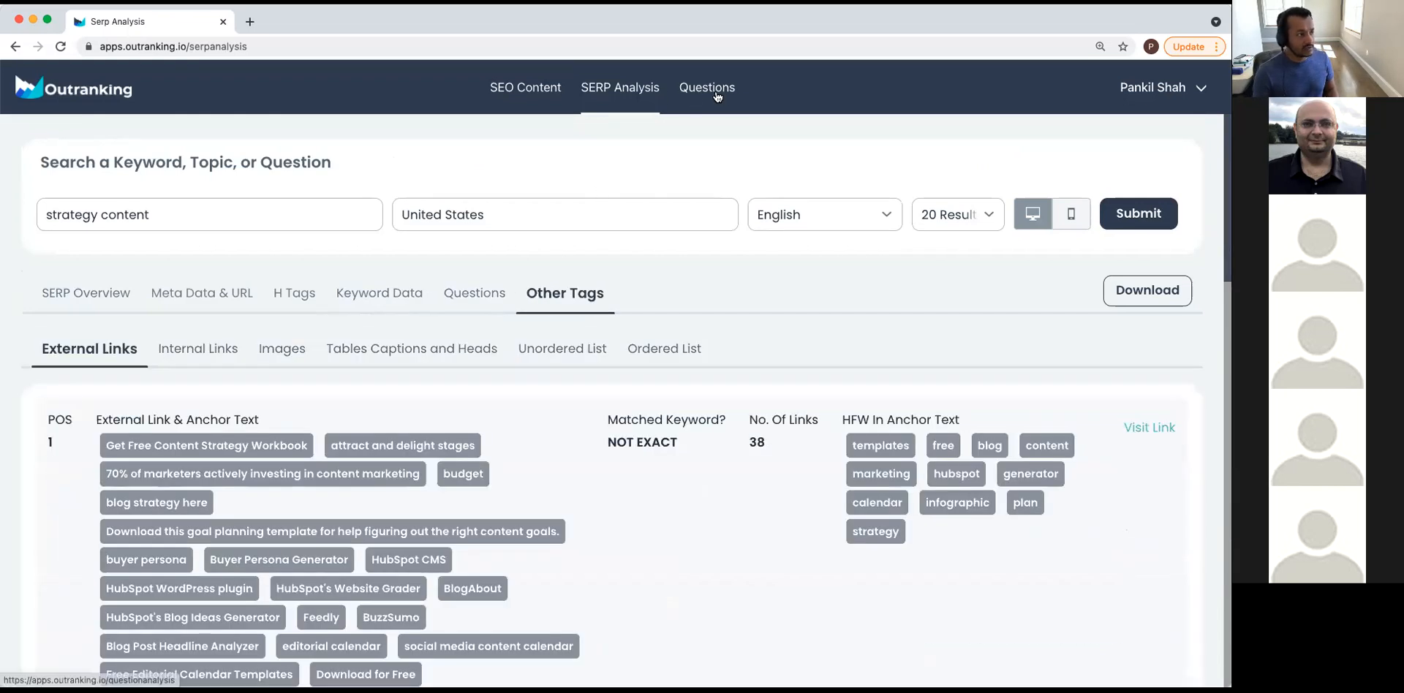
Open the "people also ask" results from the Question History and read through the Where, What and Why questions.
{"action": "left_click", "coordinate": [717, 96]}
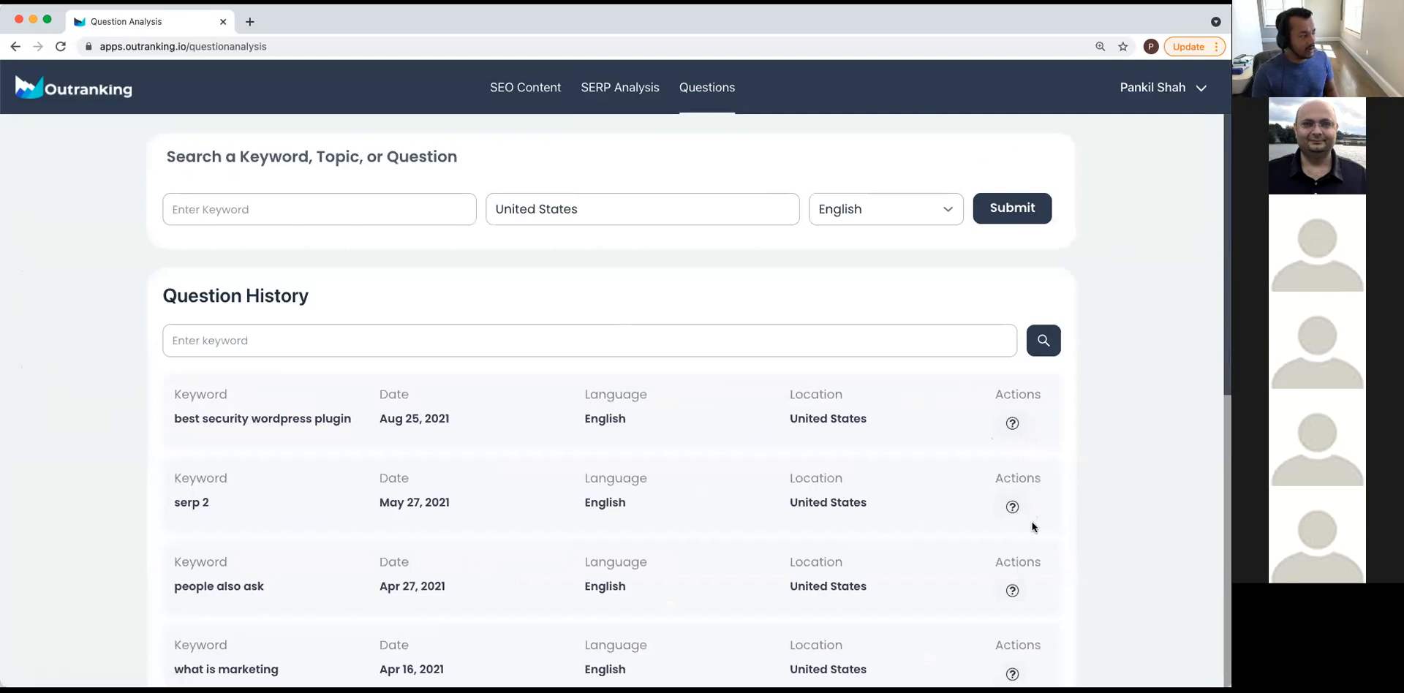
{"action": "left_click", "coordinate": [1012, 590]}
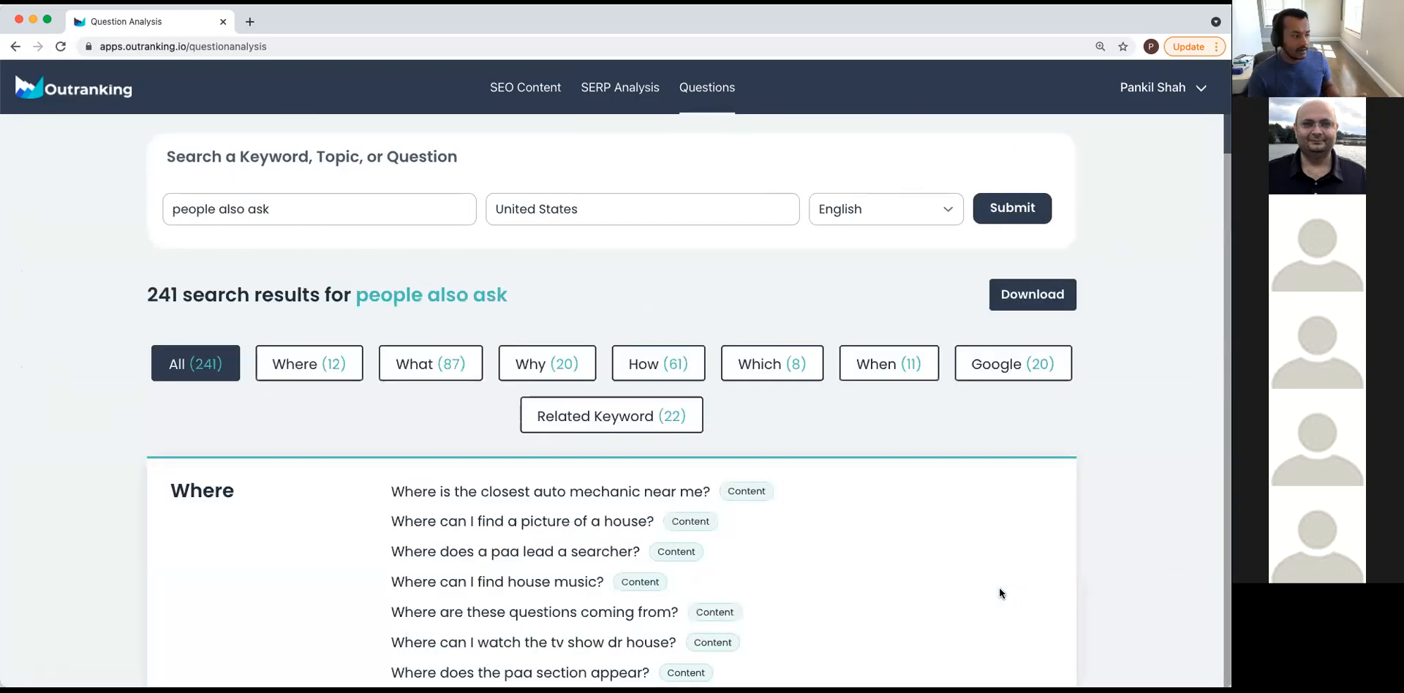
{"action": "scroll", "coordinate": [889, 589], "scroll_direction": "down", "scroll_amount": 3}
{"action": "scroll", "coordinate": [890, 591], "scroll_direction": "down", "scroll_amount": 15}
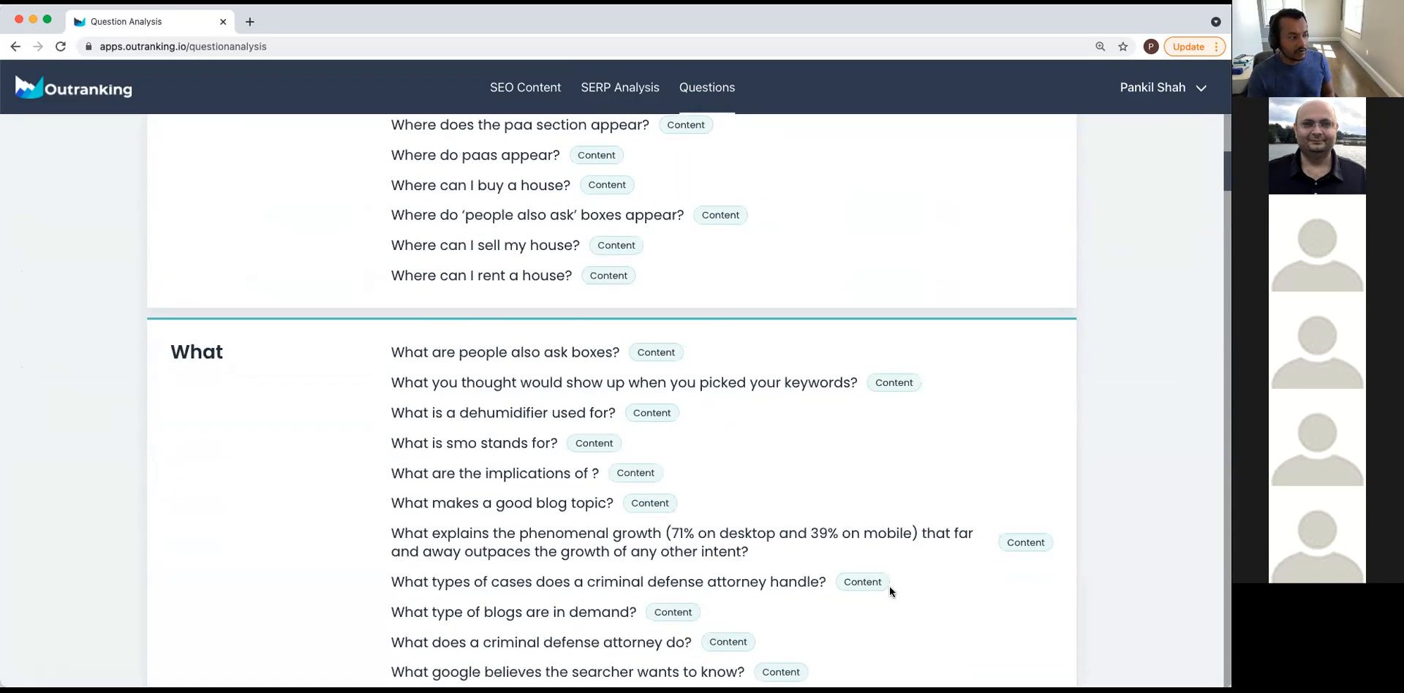
{"action": "scroll", "coordinate": [889, 592], "scroll_direction": "down", "scroll_amount": 8}
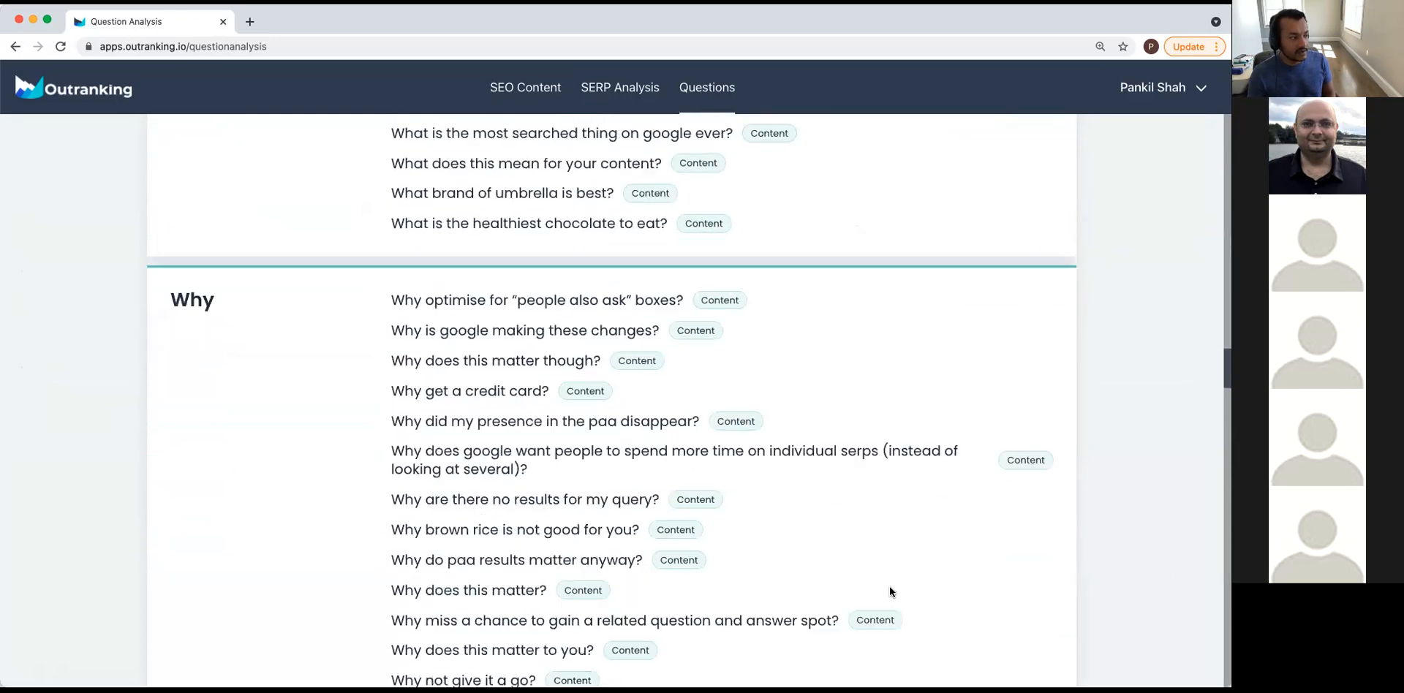
Filter the "people also ask" question results to Related Keyword and look through the listed questions.
{"action": "scroll", "coordinate": [889, 586], "scroll_direction": "up", "scroll_amount": 10}
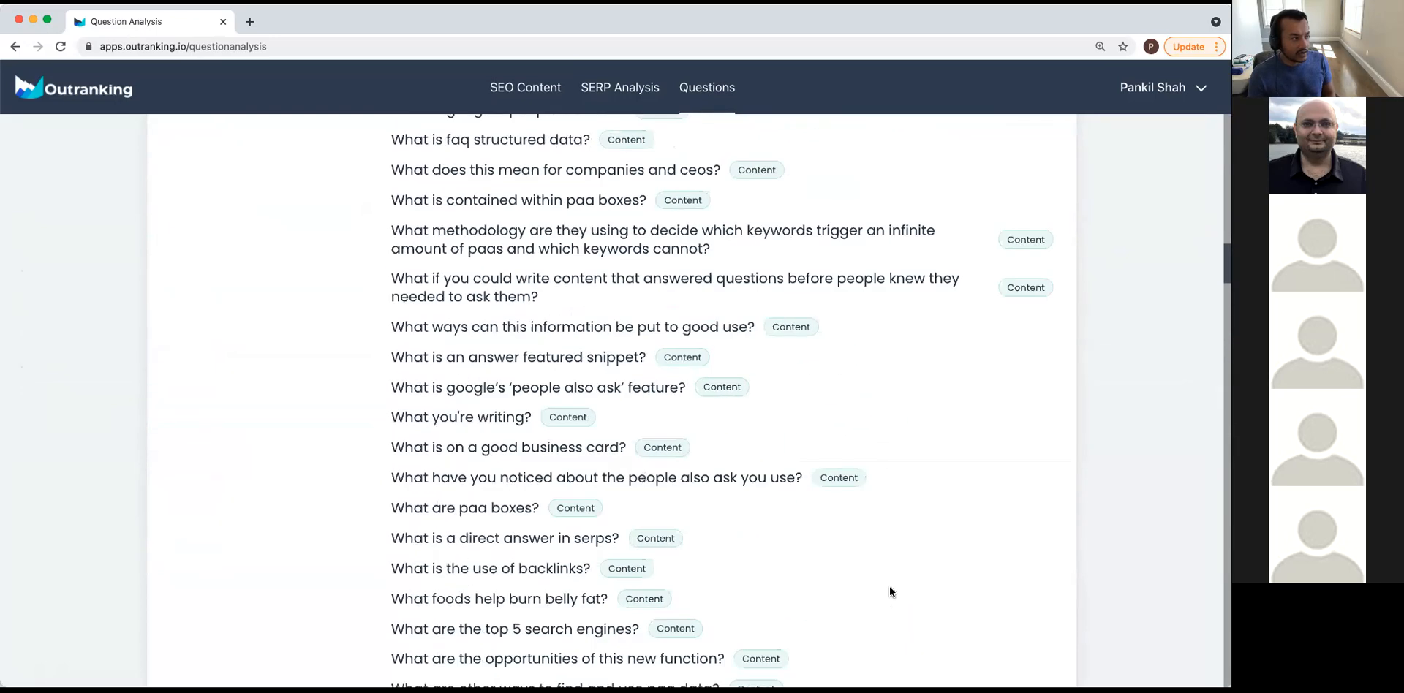
{"action": "scroll", "coordinate": [889, 589], "scroll_direction": "up", "scroll_amount": 15}
{"action": "scroll", "coordinate": [887, 589], "scroll_direction": "down", "scroll_amount": 2}
{"action": "scroll", "coordinate": [875, 511], "scroll_direction": "up", "scroll_amount": 2}
{"action": "left_click", "coordinate": [574, 422]}
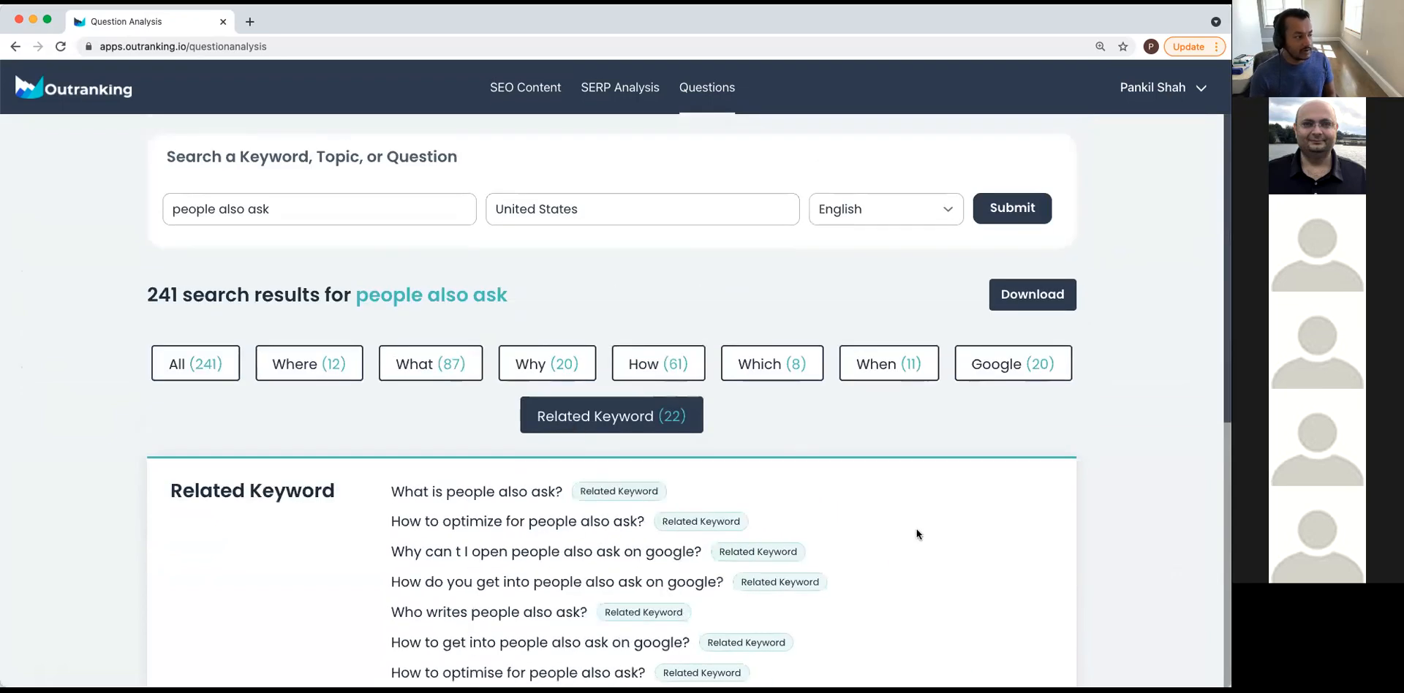
{"action": "scroll", "coordinate": [912, 519], "scroll_direction": "down", "scroll_amount": 3}
{"action": "scroll", "coordinate": [910, 516], "scroll_direction": "down", "scroll_amount": 4}
{"action": "scroll", "coordinate": [906, 525], "scroll_direction": "up", "scroll_amount": 7}
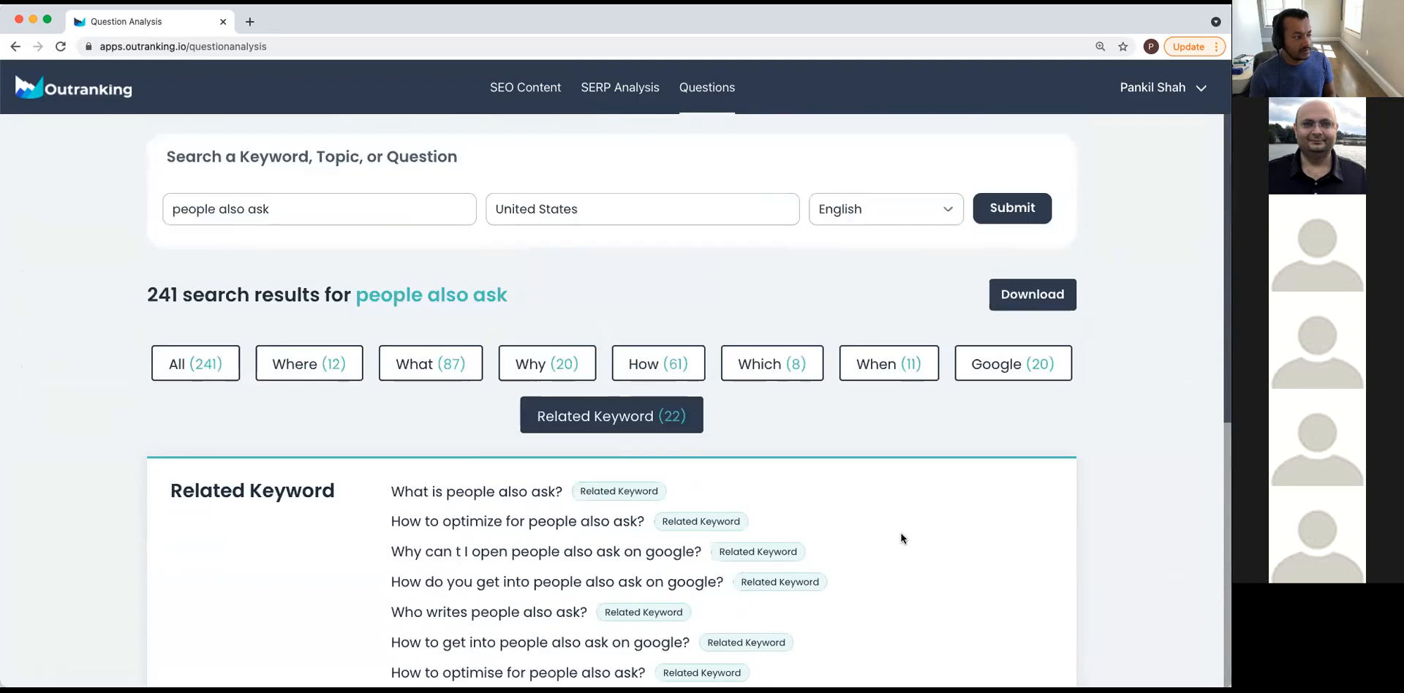
Switch the question results to the Where category and look through its questions.
{"action": "left_click", "coordinate": [307, 362]}
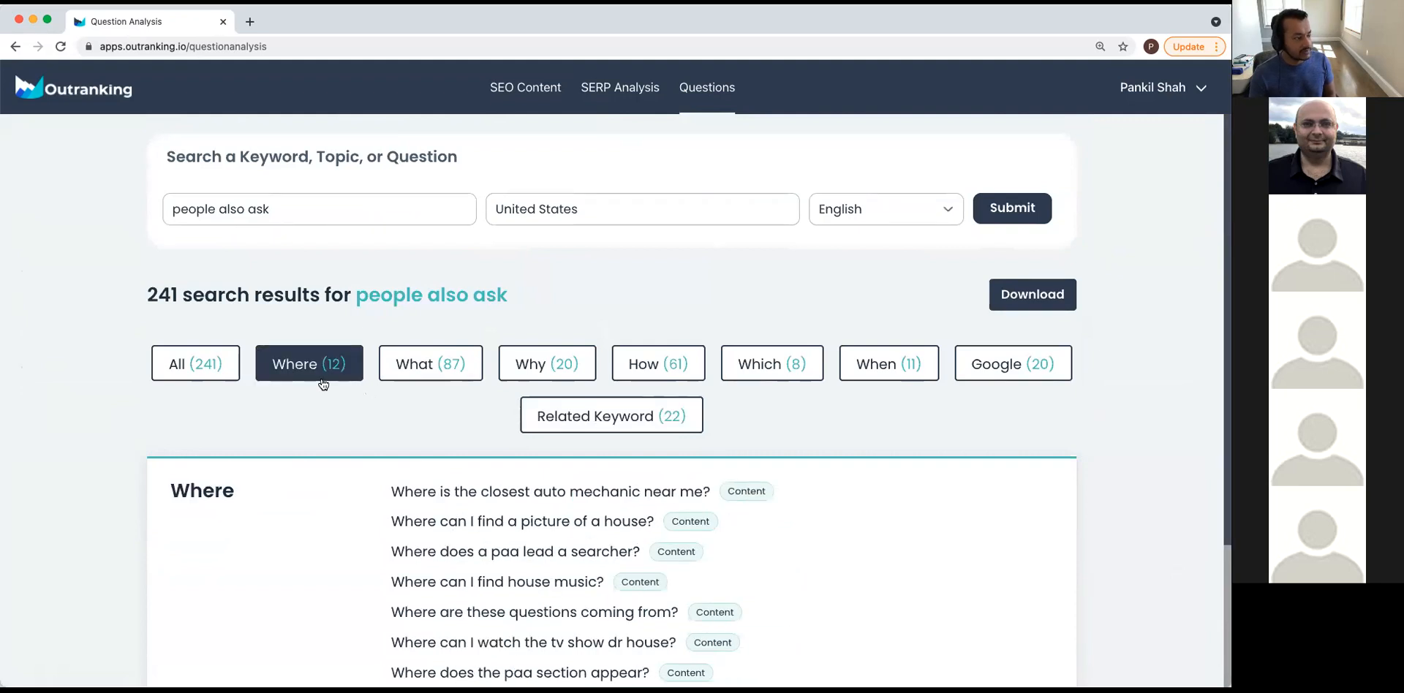
{"action": "scroll", "coordinate": [831, 545], "scroll_direction": "down", "scroll_amount": 1}
{"action": "scroll", "coordinate": [831, 546], "scroll_direction": "down", "scroll_amount": 3}
{"action": "scroll", "coordinate": [831, 546], "scroll_direction": "up", "scroll_amount": 4}
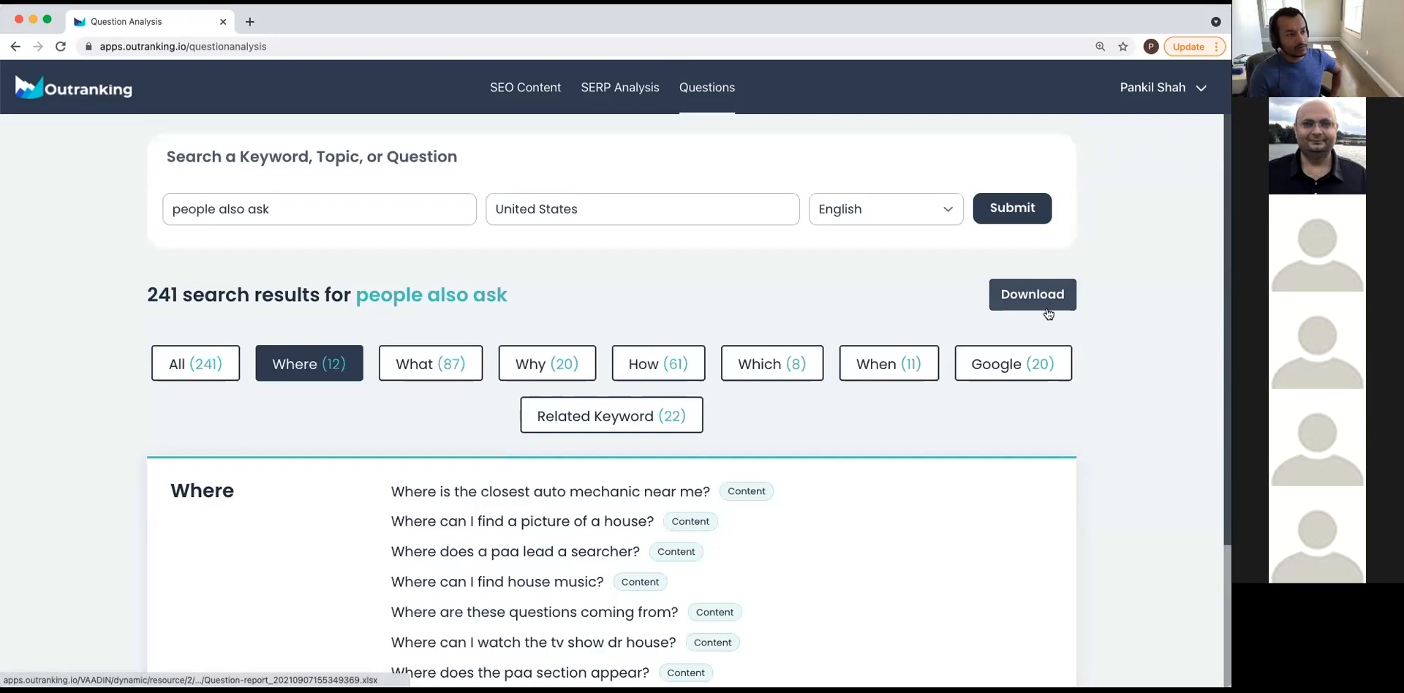
Start a new SEO document from the SEO Content documents list and open its related keywords search.
{"action": "left_click", "coordinate": [523, 91]}
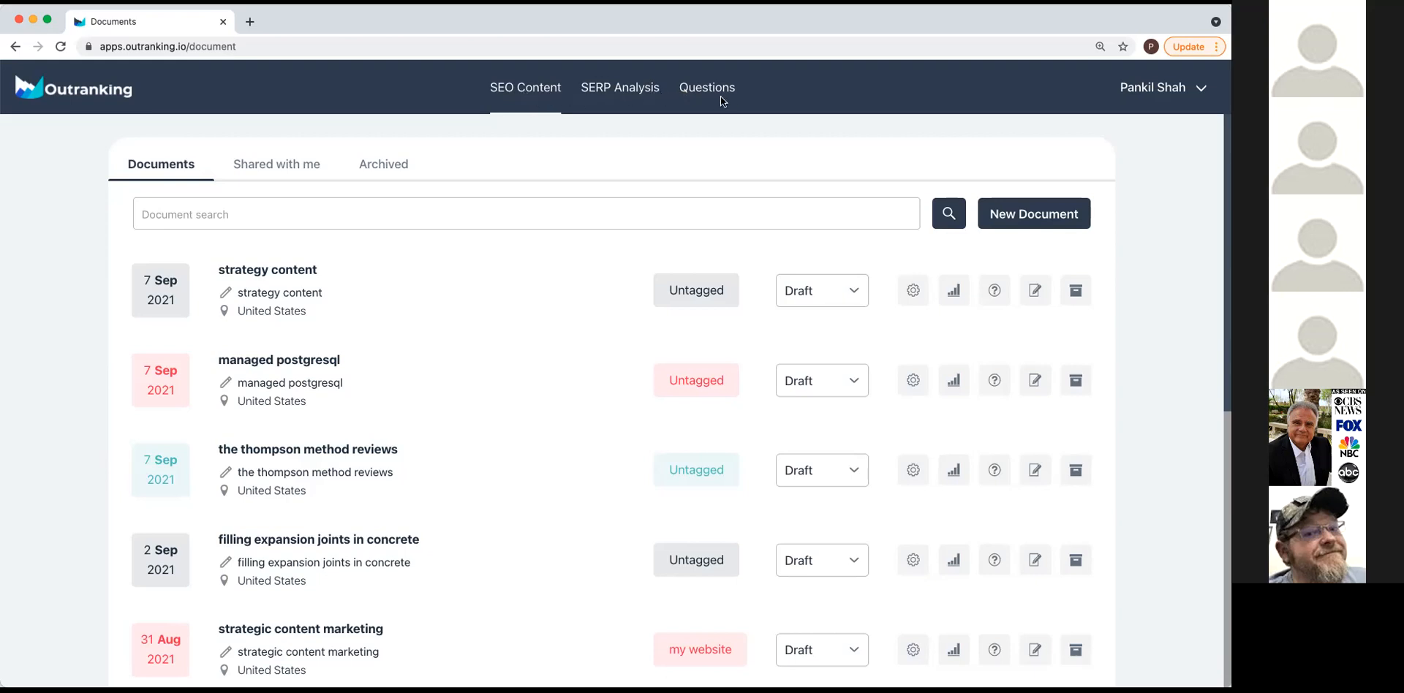
{"action": "left_click", "coordinate": [1059, 220]}
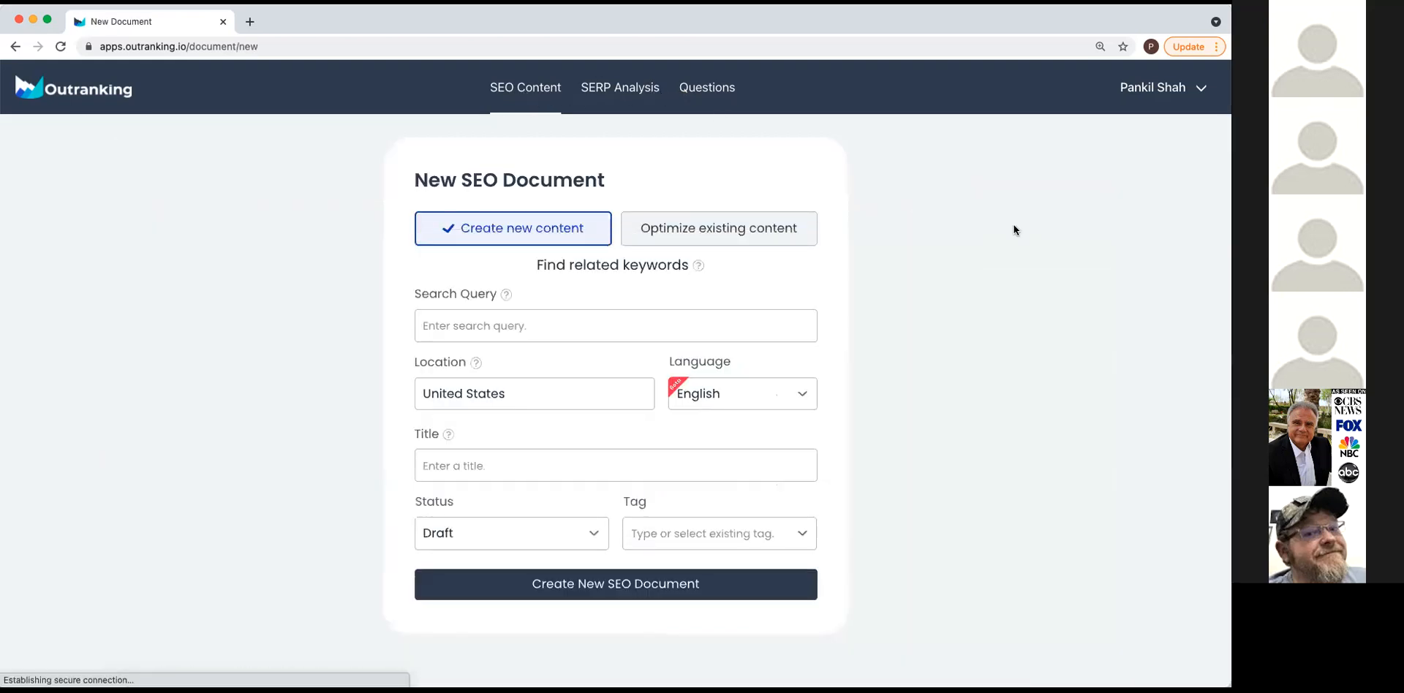
{"action": "left_click", "coordinate": [653, 266]}
{"action": "left_click", "coordinate": [780, 239]}
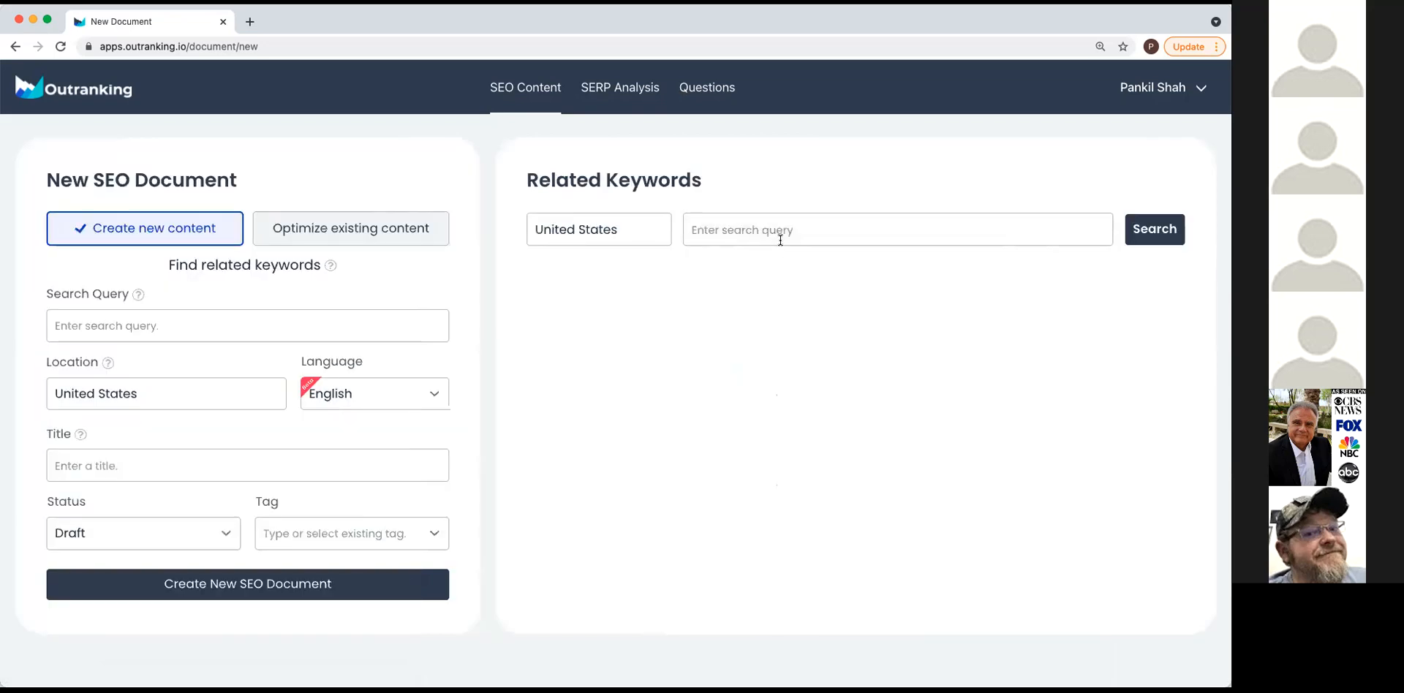